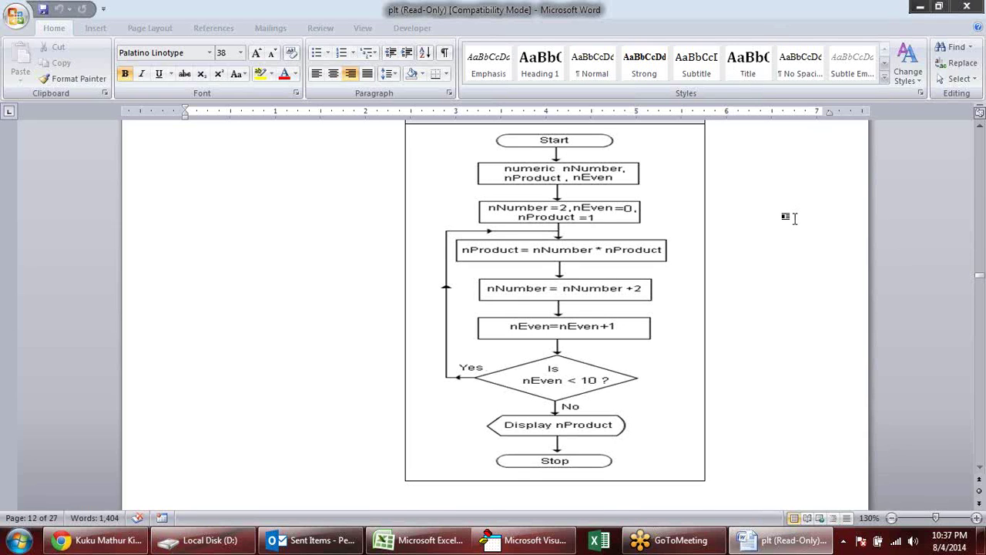
Review the Word flowchart down to its Stop end, then switch to the Excel workbook.
scroll(783, 216, up, 2)
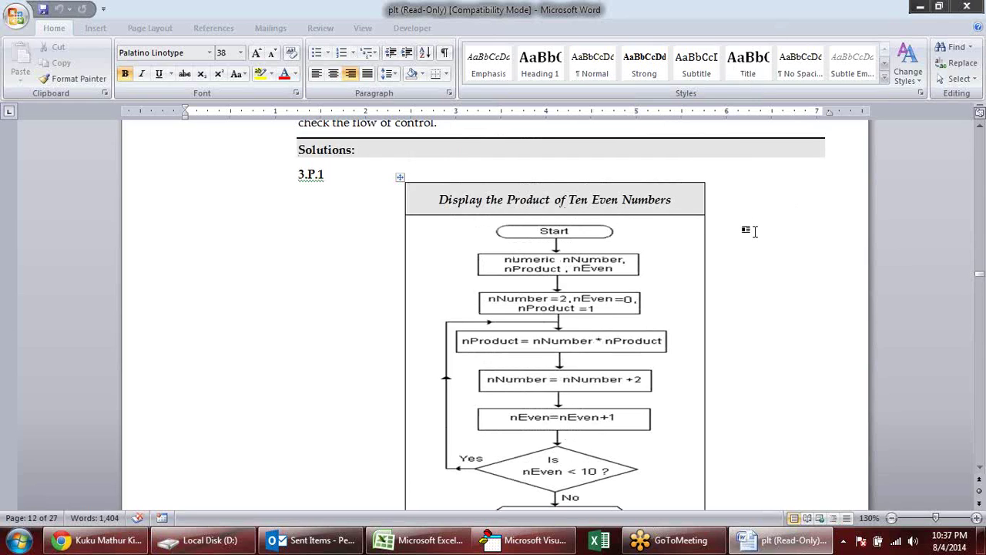
scroll(787, 239, down, 1)
scroll(787, 239, down, 1)
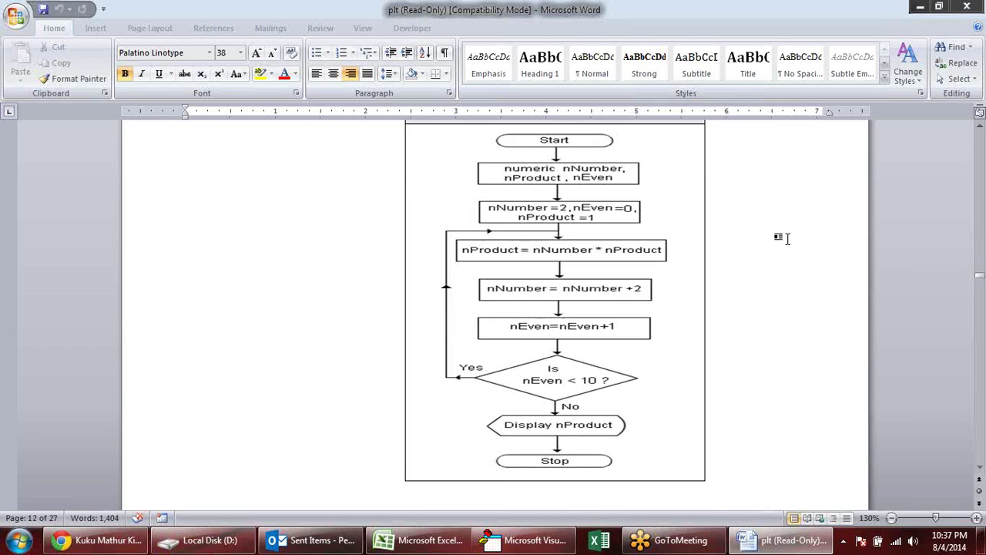
scroll(787, 238, up, 1)
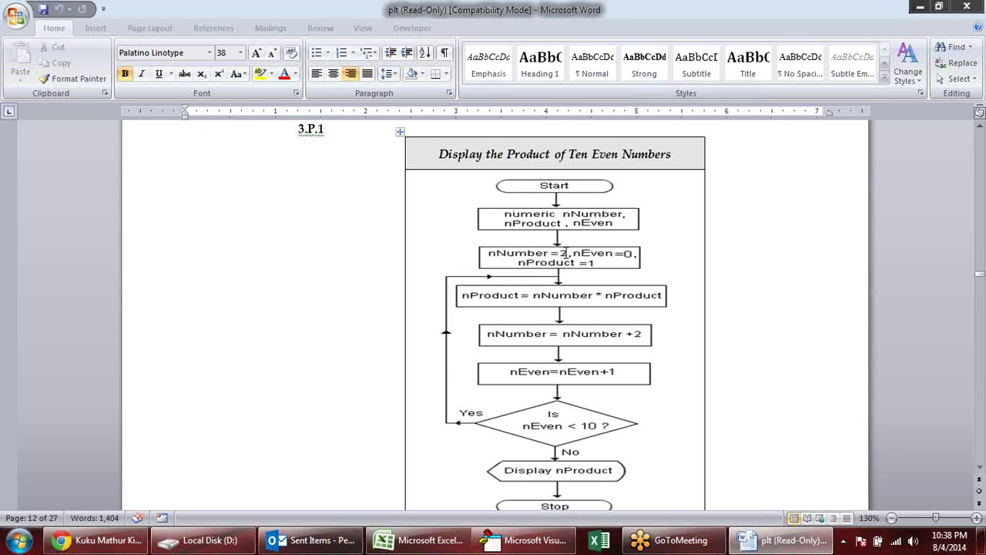
click(565, 254)
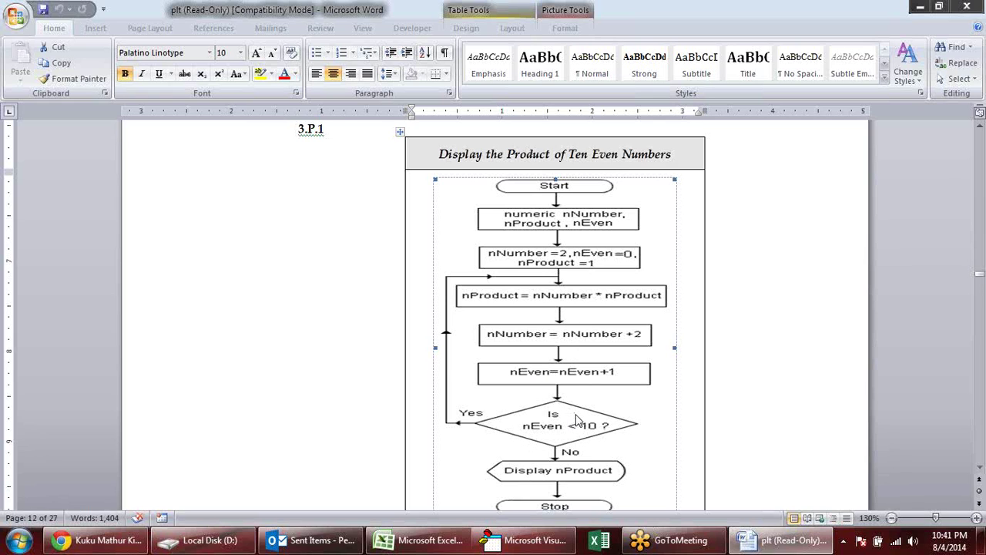
scroll(568, 407, down, 1)
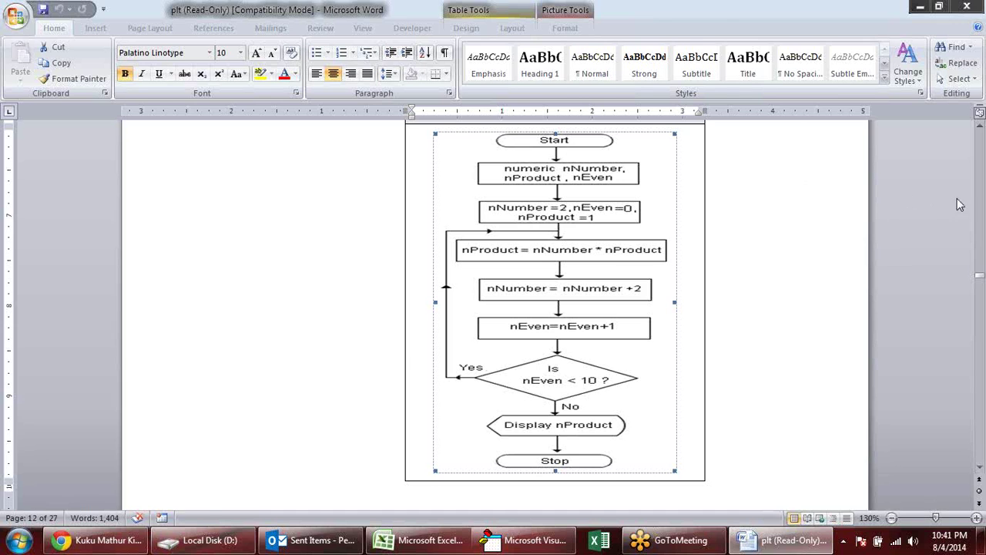
key(alt+Tab)
Open the VBA editor for Book1 and create Sub abc() with blank body lines.
click(564, 552)
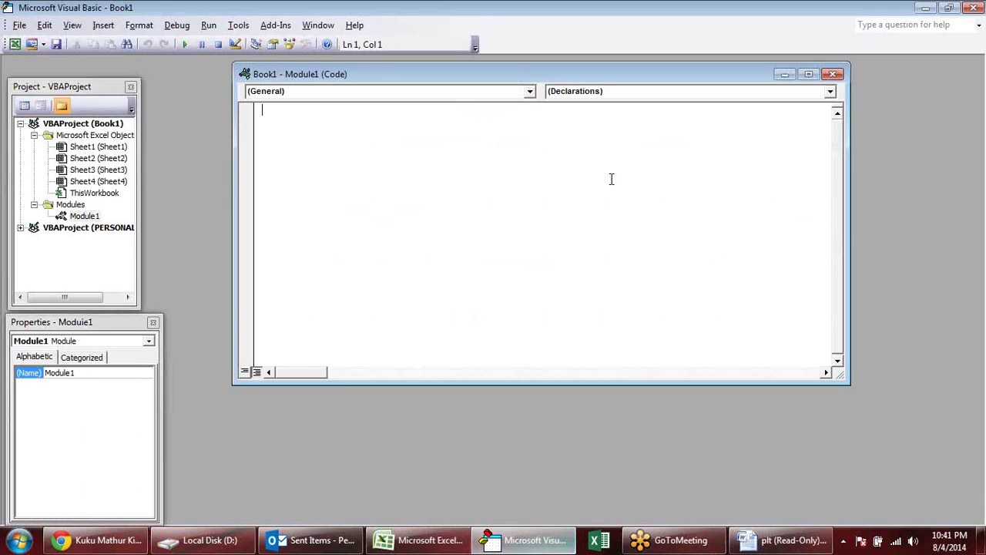
key(alt+F11)
key(alt+F11)
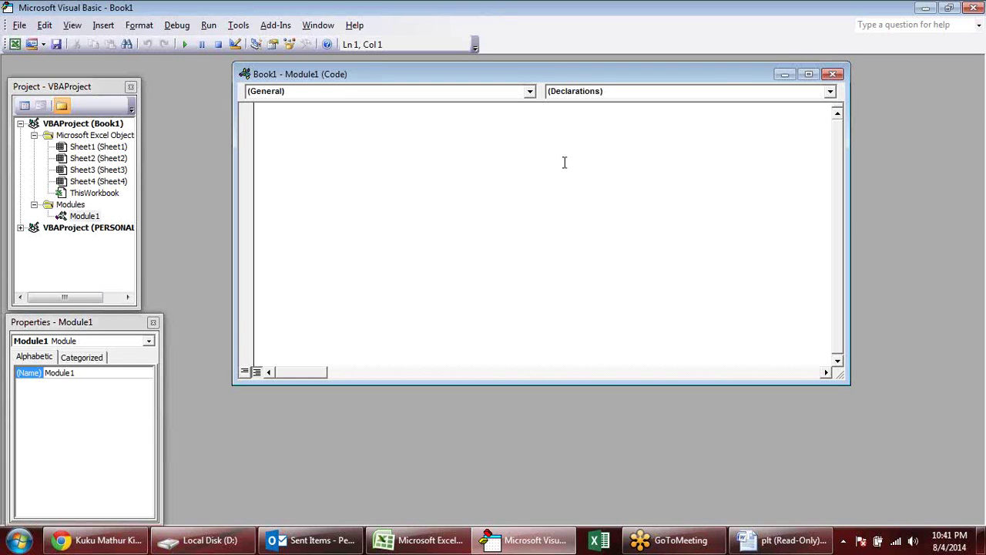
text(sub )
text(abc()
text())
key(Return)
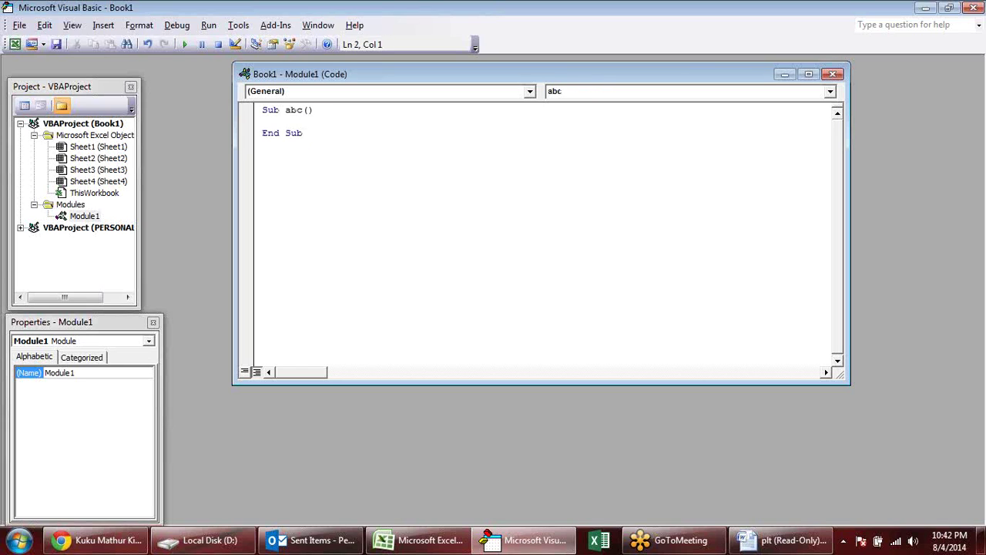
key(Return)
key(Return)
key(Return)
Check the flowchart's variables and start a Dim declaration inside Sub abc.
key(alt+F11)
key(alt+F11)
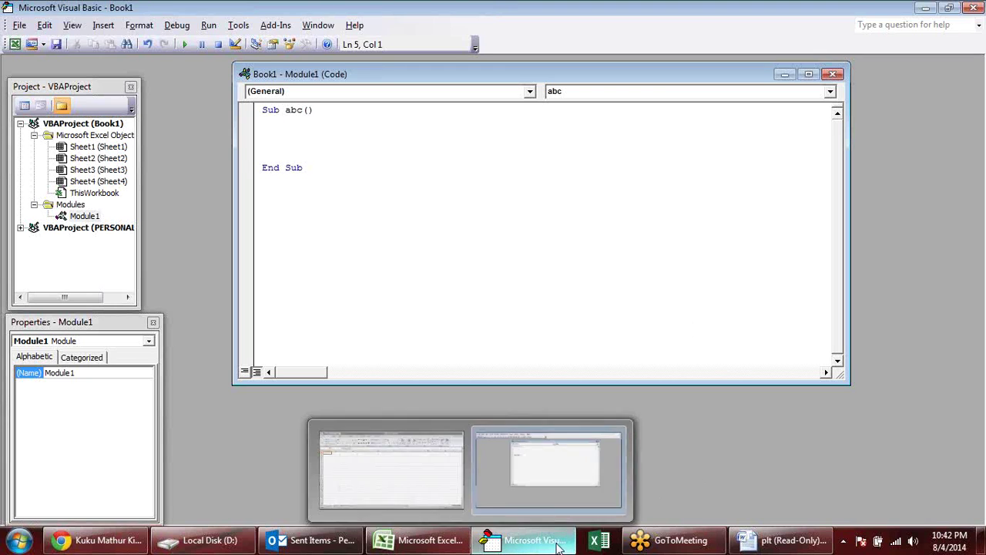
click(808, 550)
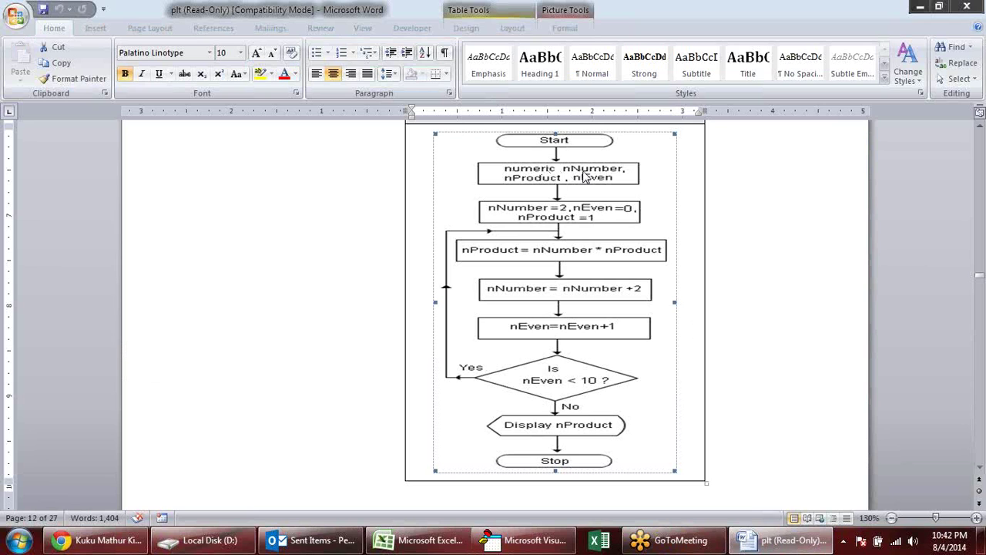
key(alt+Tab)
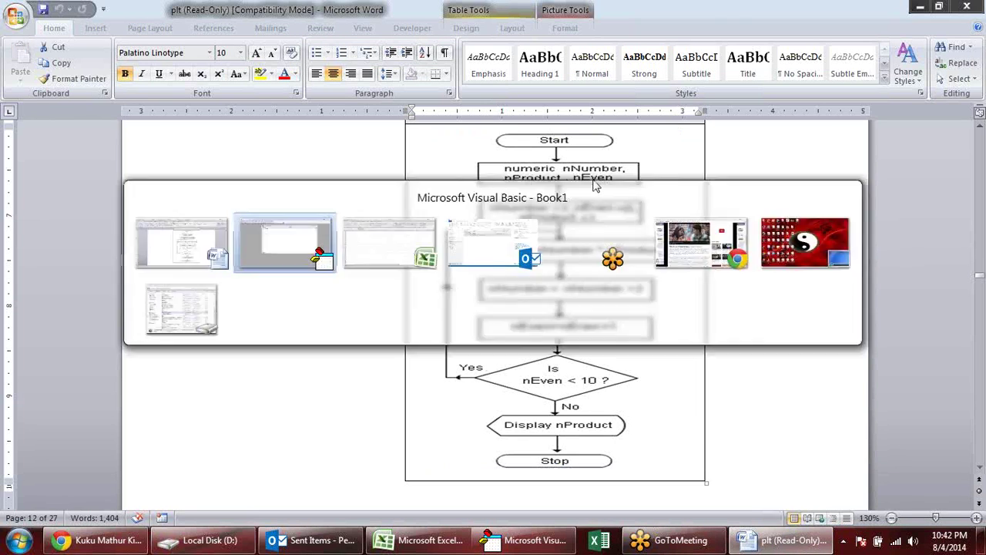
click(376, 134)
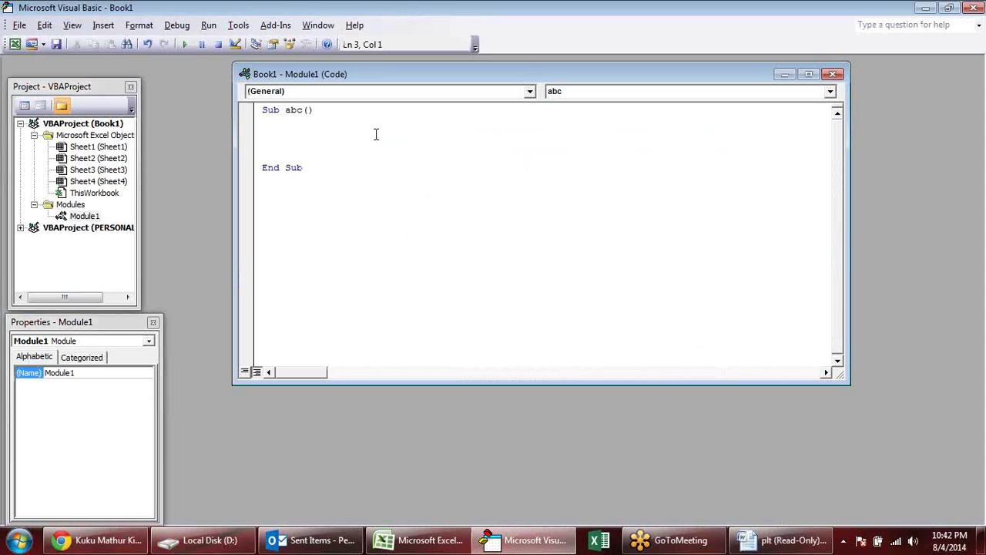
text(dim n)
key(alt+Tab)
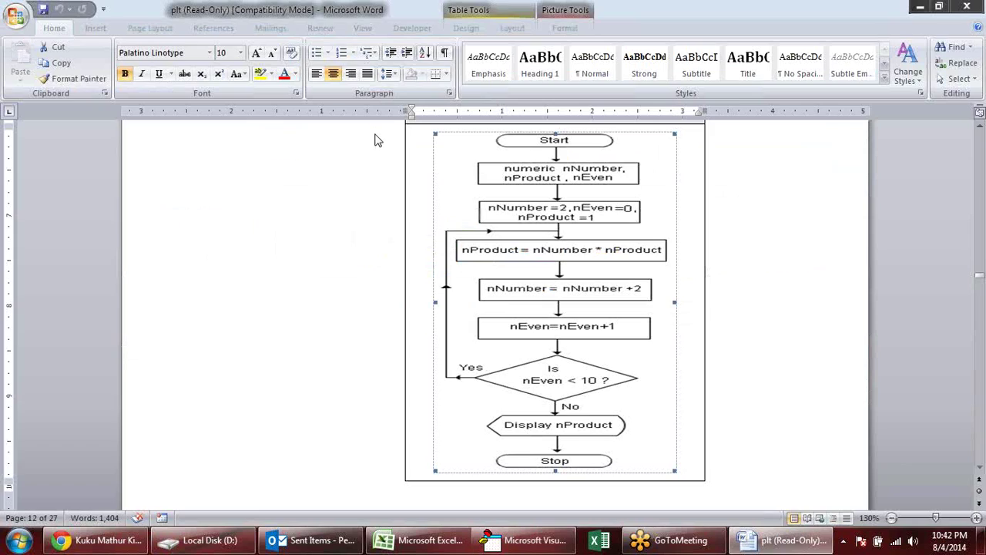
key(alt+Tab)
Complete the line Dim nNumber, nProduct, nEven As Integer and add blank lines below.
text(Number)
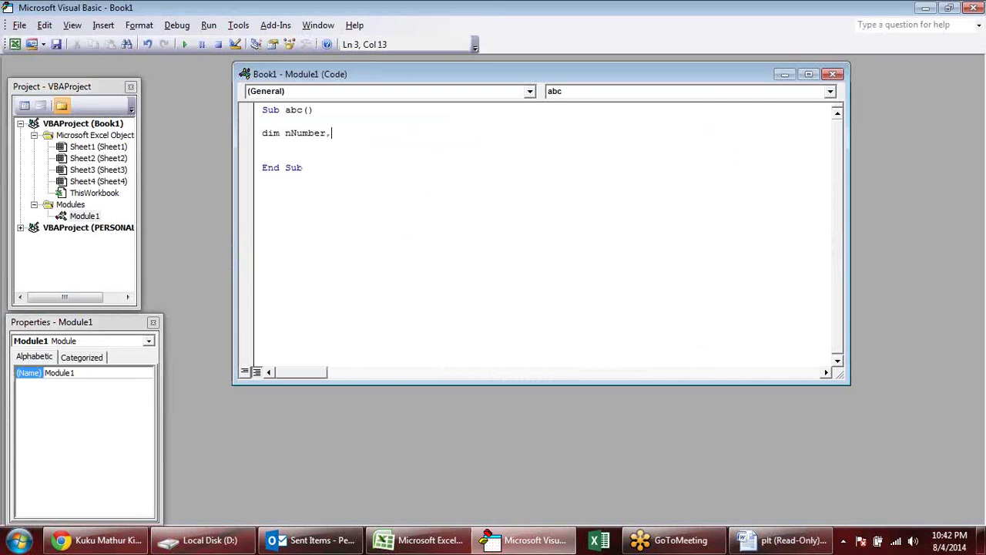
text(nP)
text(ro)
text(uct)
text(nEven)
text( as )
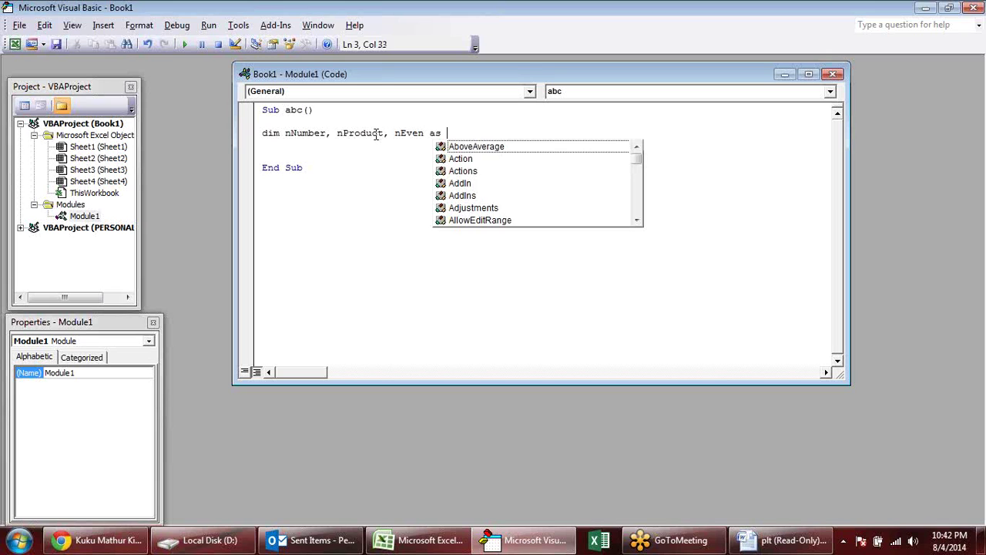
text(in)
key(Tab)
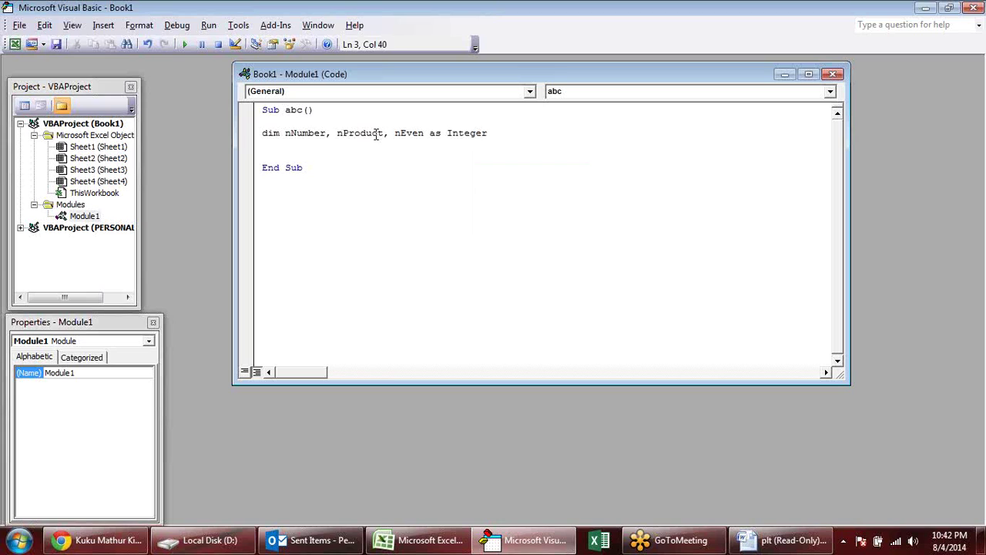
key(Return)
click(402, 135)
click(466, 136)
click(509, 150)
key(Return)
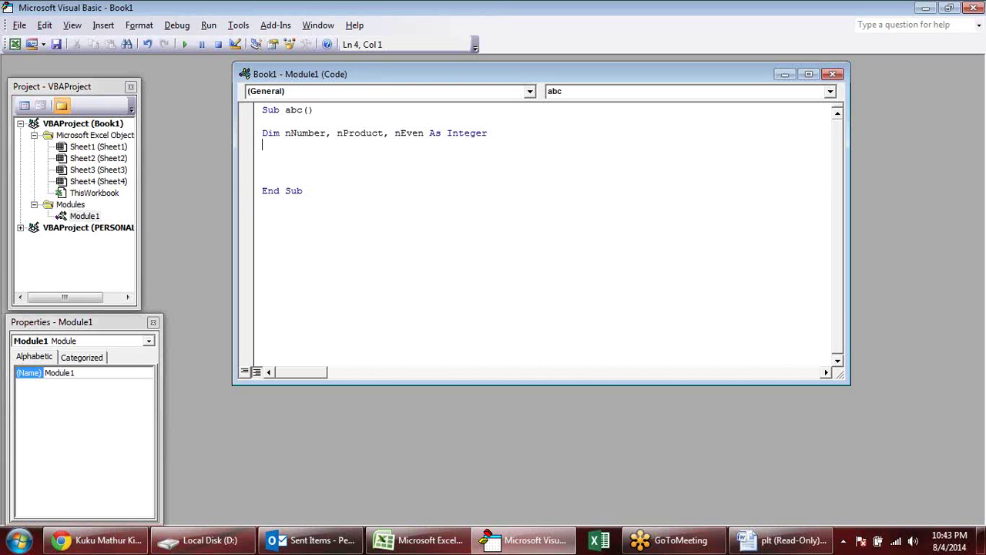
Look up the flowchart's starting values and write nNumber = 2.
key(alt+Tab)
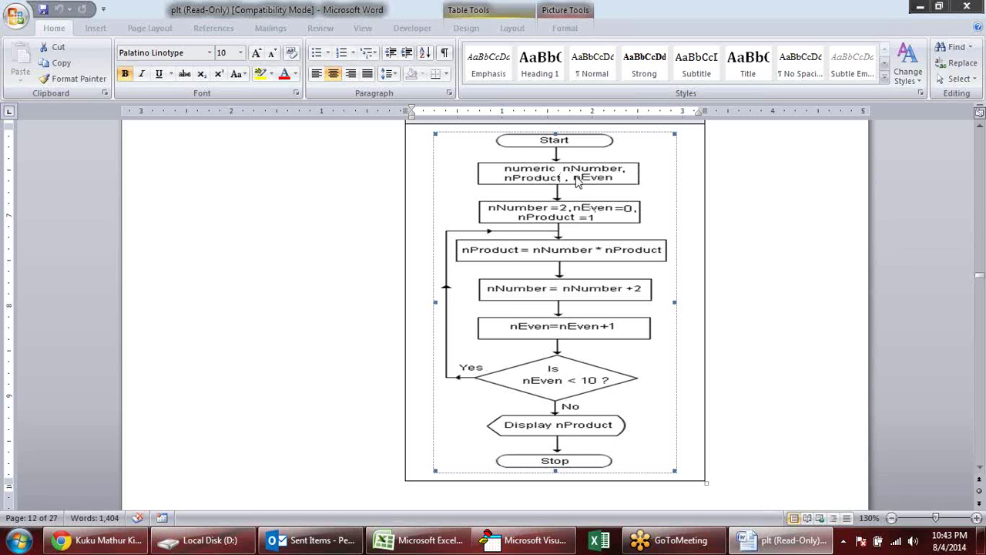
key(alt+Tab)
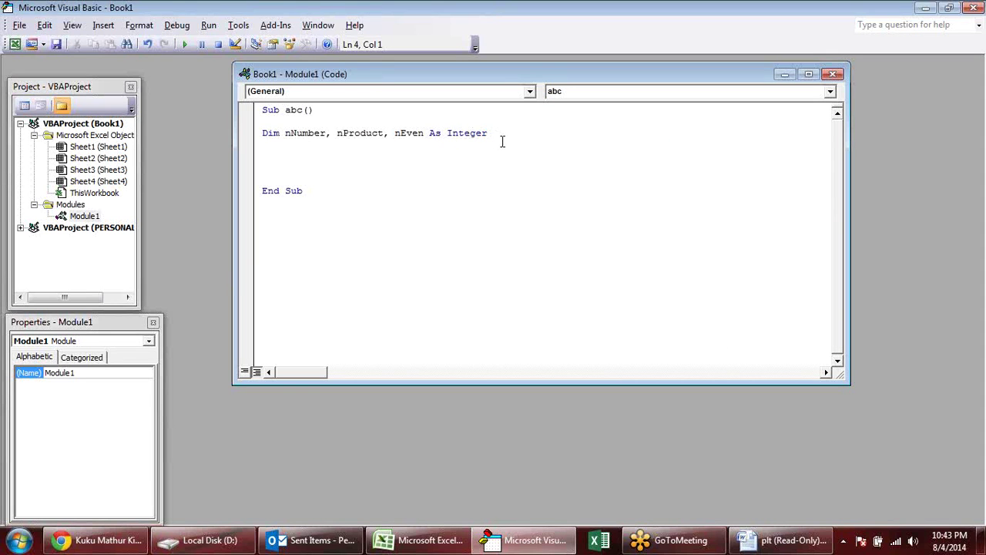
key(alt+Tab)
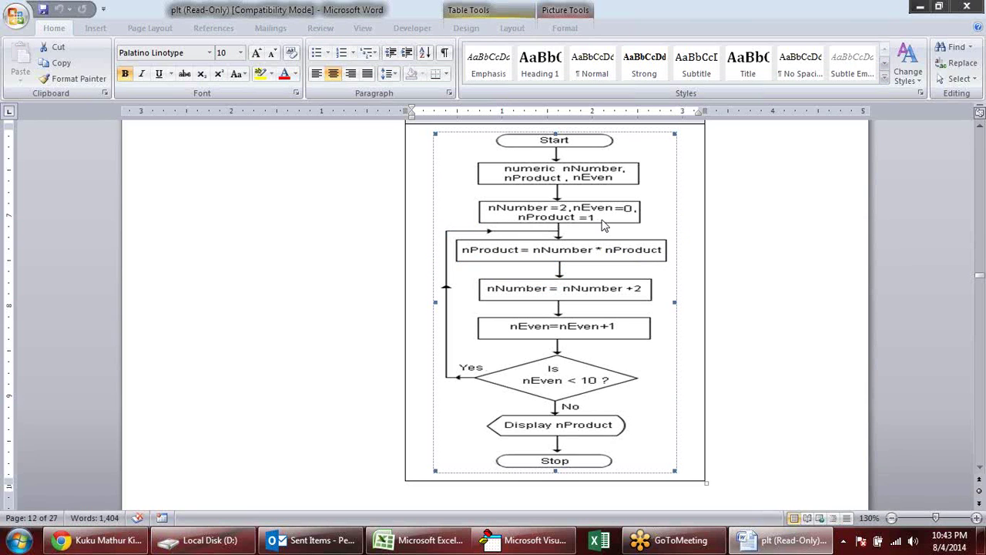
key(alt+Tab)
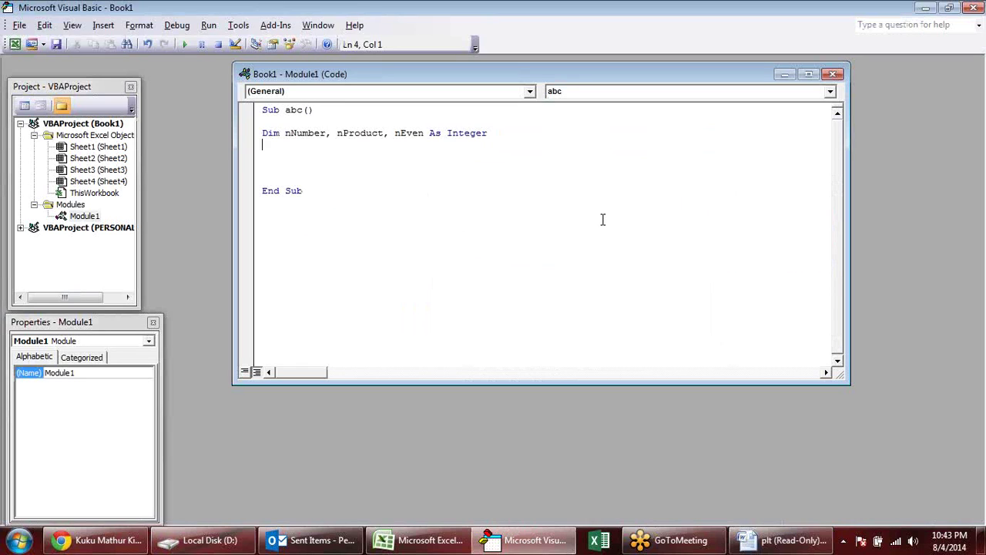
text(N)
key(BackSpace)
text(nNumber)
text(=)
key(alt+Tab)
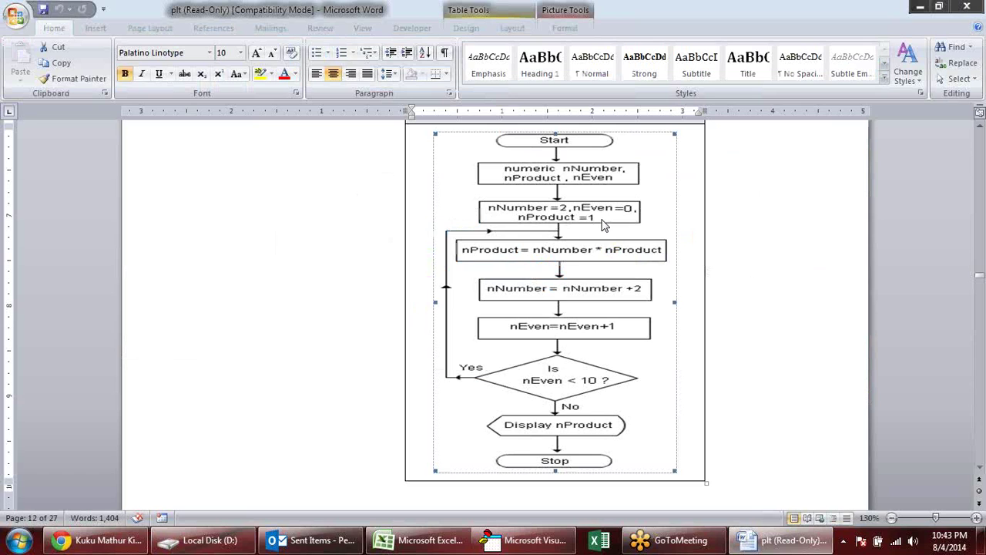
key(alt+Tab)
text(2)
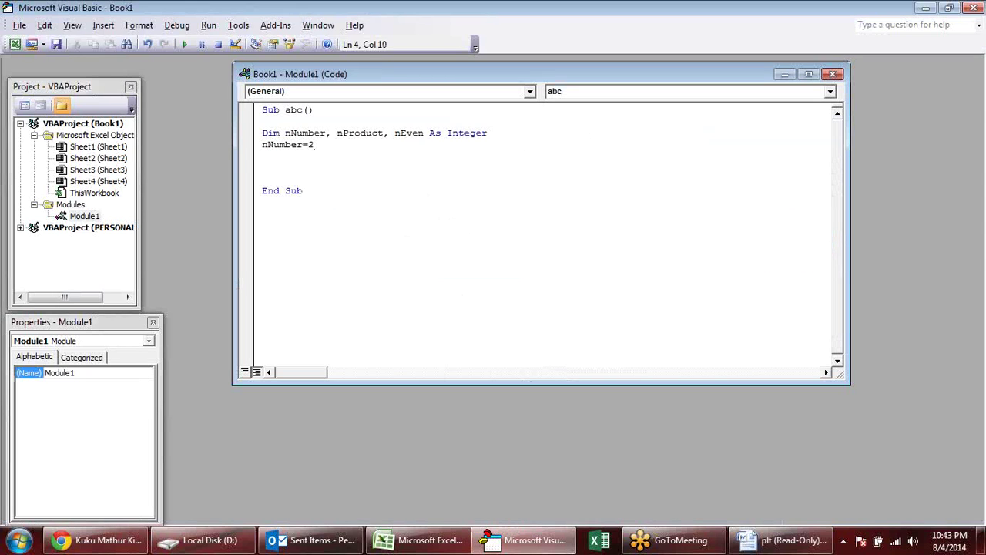
key(Return)
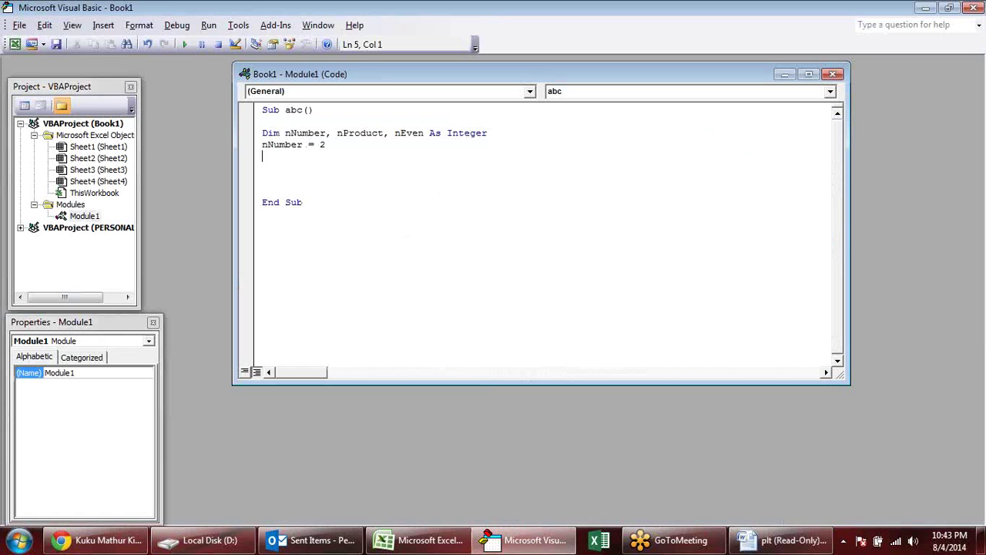
Add nProduct = 1 and nEven = 0, leaving a blank line before End Sub.
text(n)
text(Product =)
key(alt+Tab)
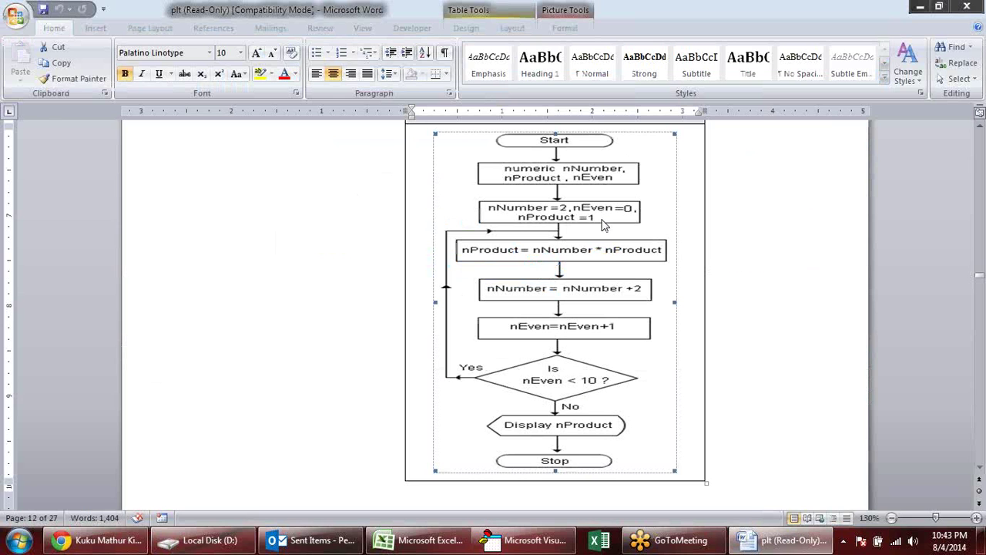
key(alt+Tab)
text(1)
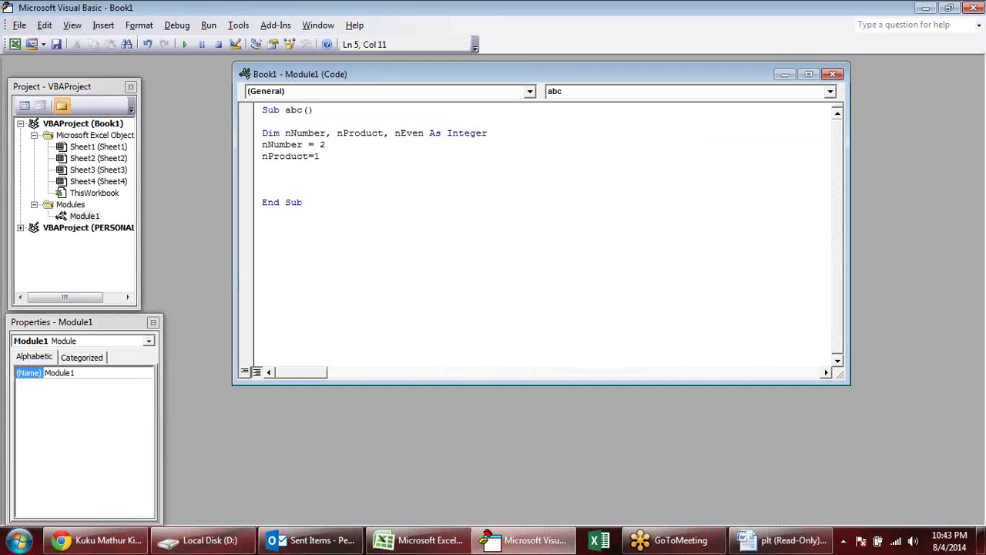
key(Return)
text(nEven=)
key(alt+Tab)
key(alt+Tab)
text(0)
key(Return)
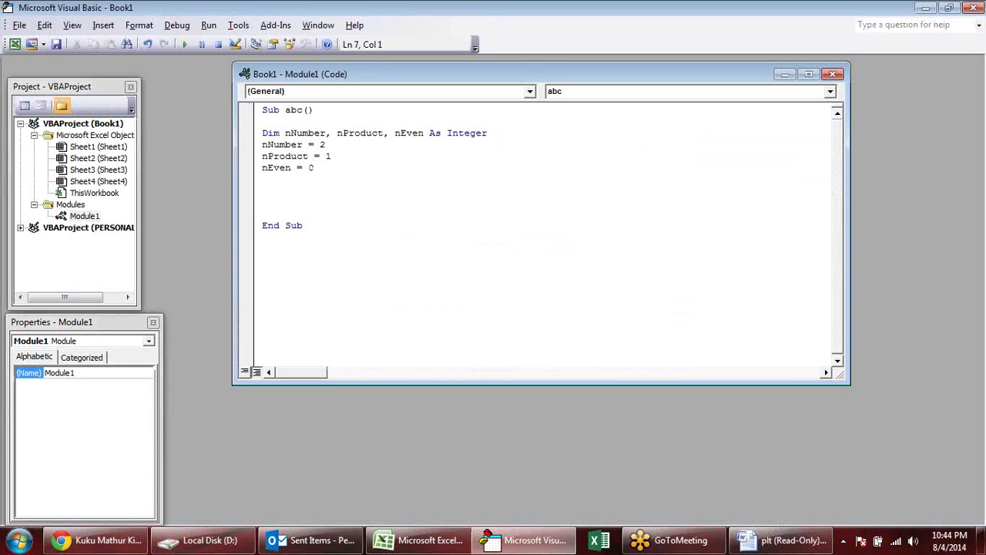
key(Return)
Bring up the Word flowchart to view the loop boxes after nEven = 0.
key(alt+Tab)
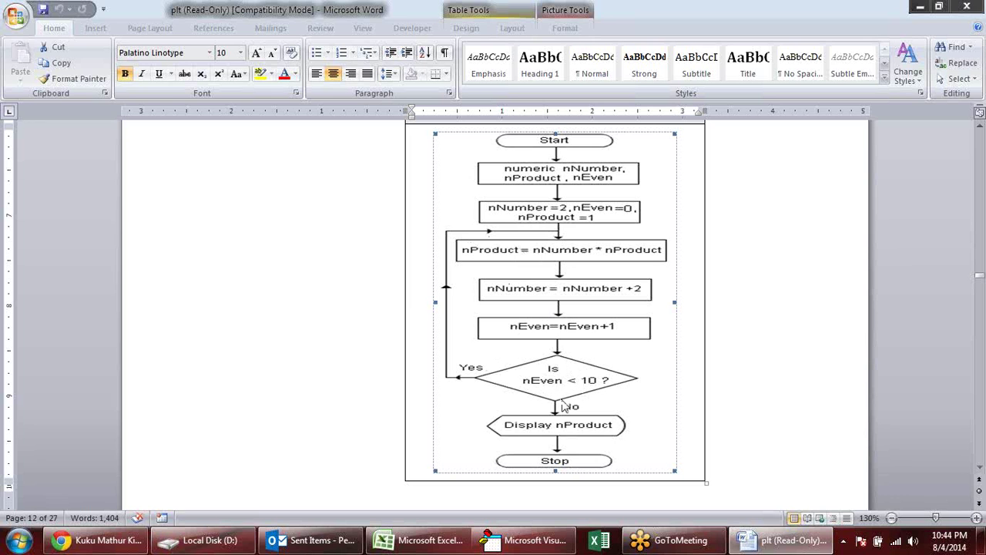
Start the loop with a Do line and begin its closing While line.
key(alt+Tab)
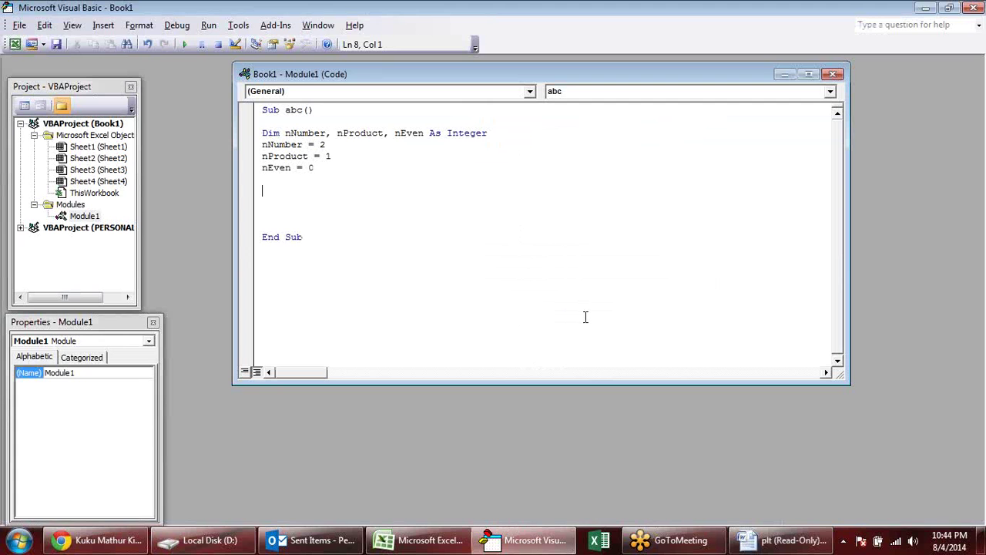
key(alt+Tab)
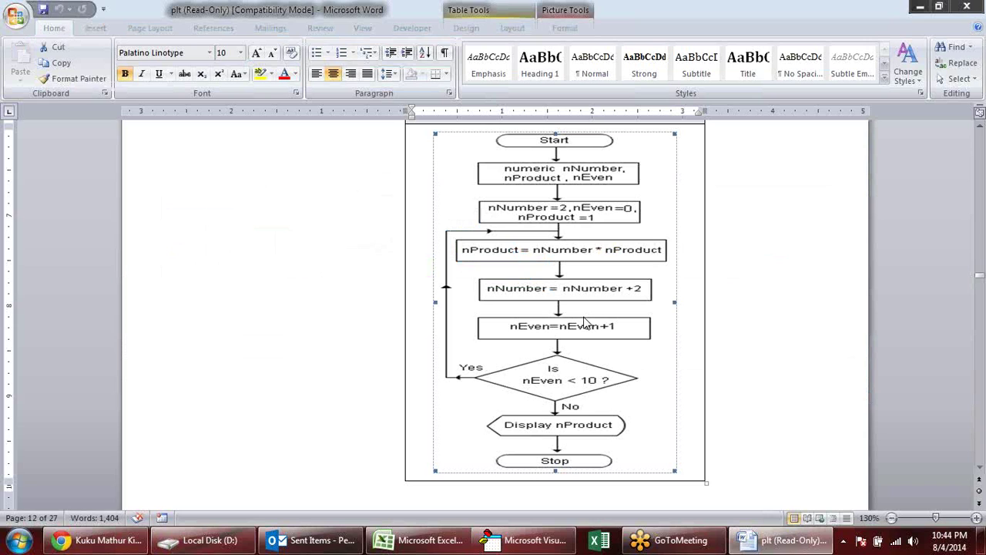
key(alt+Tab)
text(Do)
key(Return)
key(Return)
key(Return)
key(Return)
text(whi)
key(BackSpace)
text(ile)
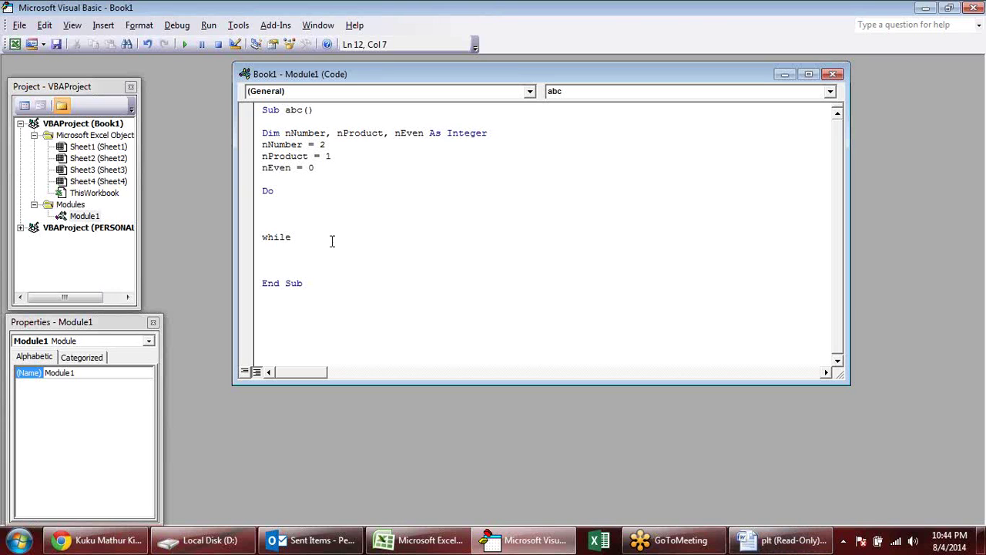
Finish the closing condition as While nEven < 10, matching the flowchart's decision box.
key(alt+Tab)
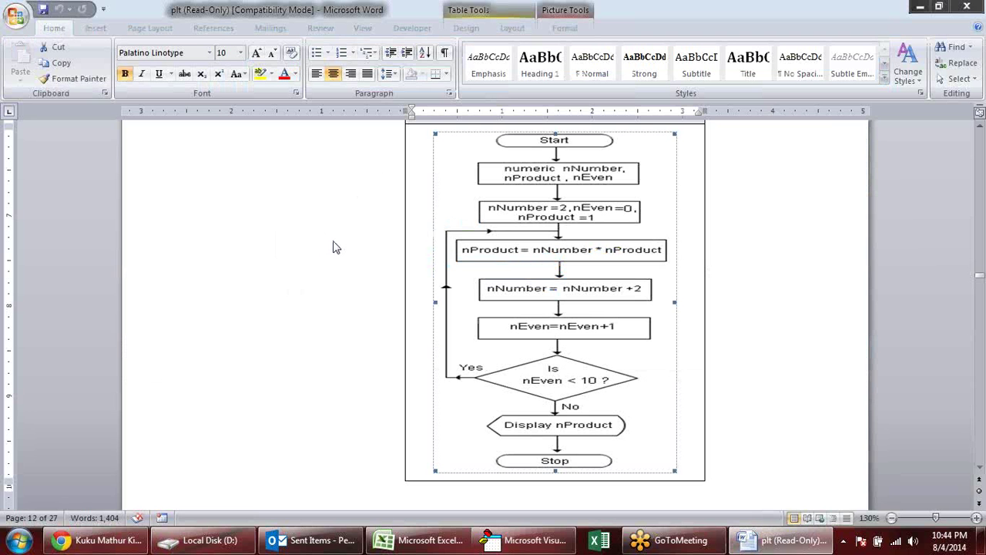
key(alt+Tab)
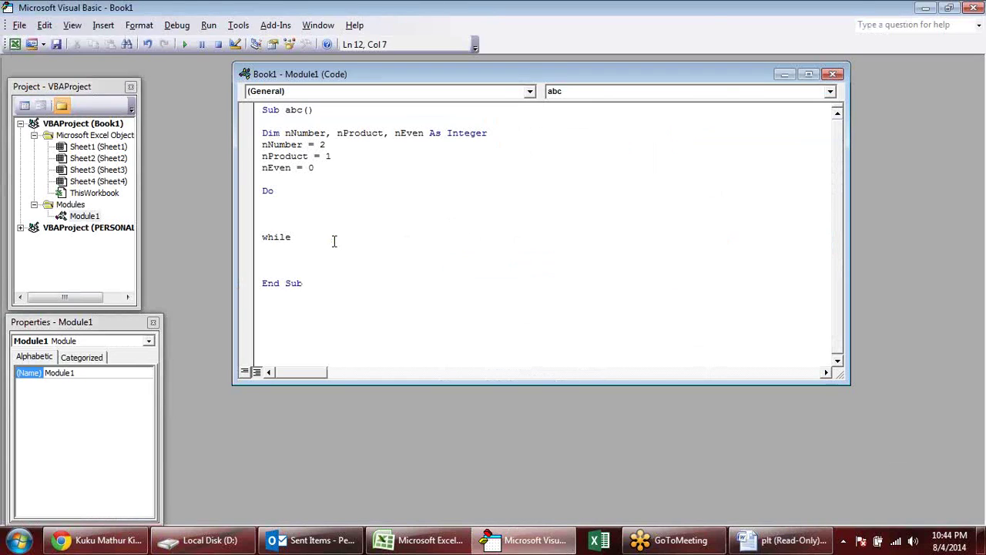
key(alt+Tab)
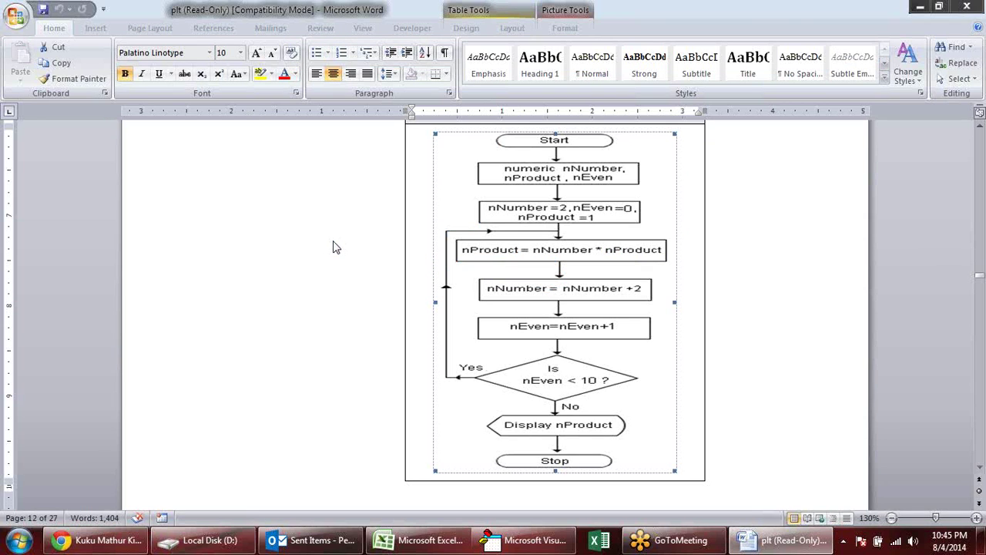
key(alt+Tab)
text(n)
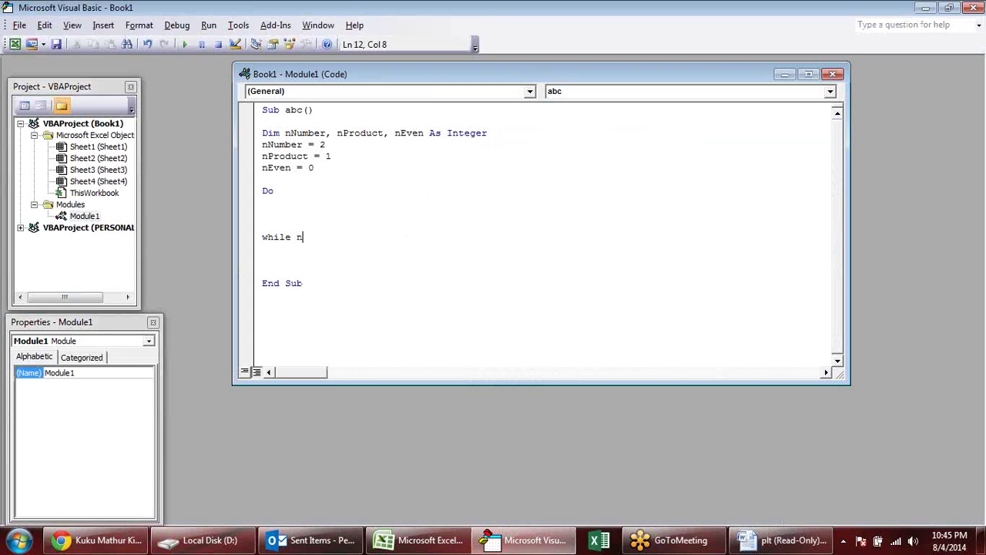
text(evenno)
key(BackSpace)
key(BackSpace)
key(BackSpace)
key(BackSpace)
key(BackSpace)
key(BackSpace)
text(Even)
text(<10)
click(413, 296)
click(299, 207)
key(alt+Tab)
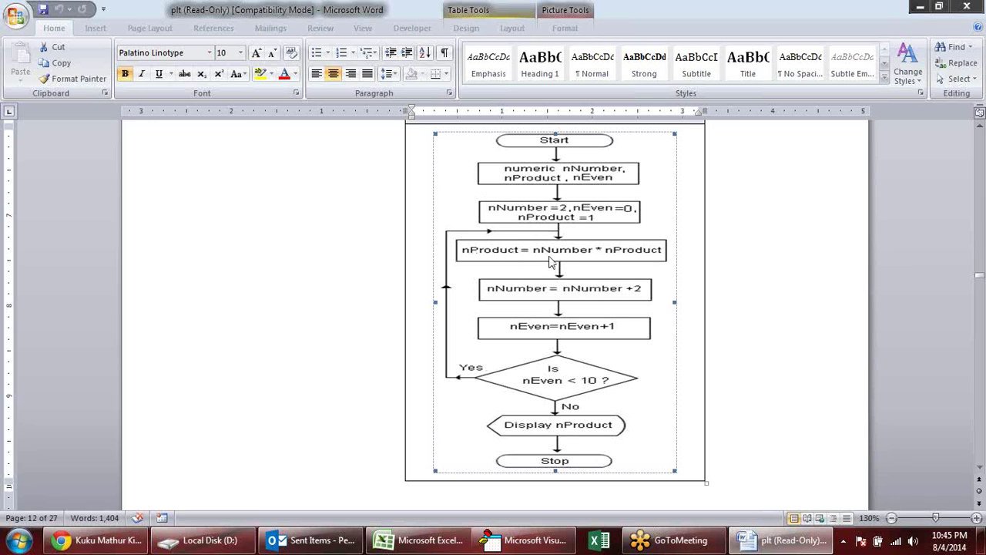
Write nProduct = nNumber * nProduct as the first line inside the Do loop.
key(alt+Tab)
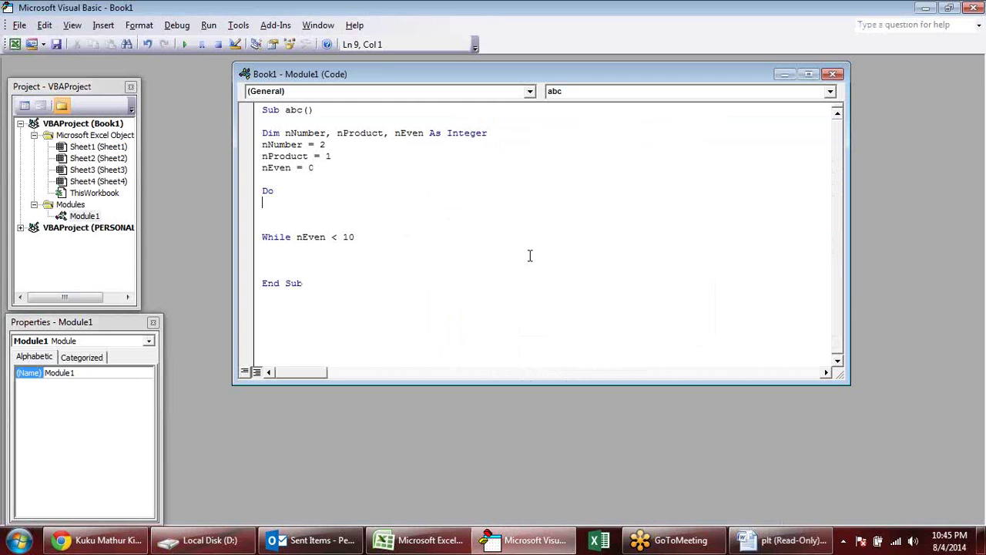
text(nPrcd)
key(BackSpace)
key(BackSpace)
text(oduct=)
key(alt+Tab)
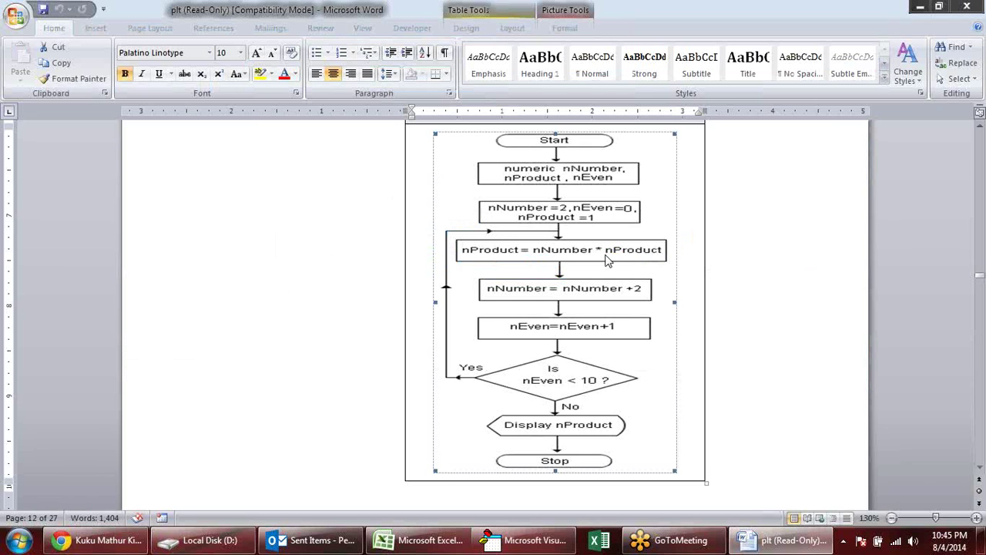
key(alt+Tab)
text(= nNumber )
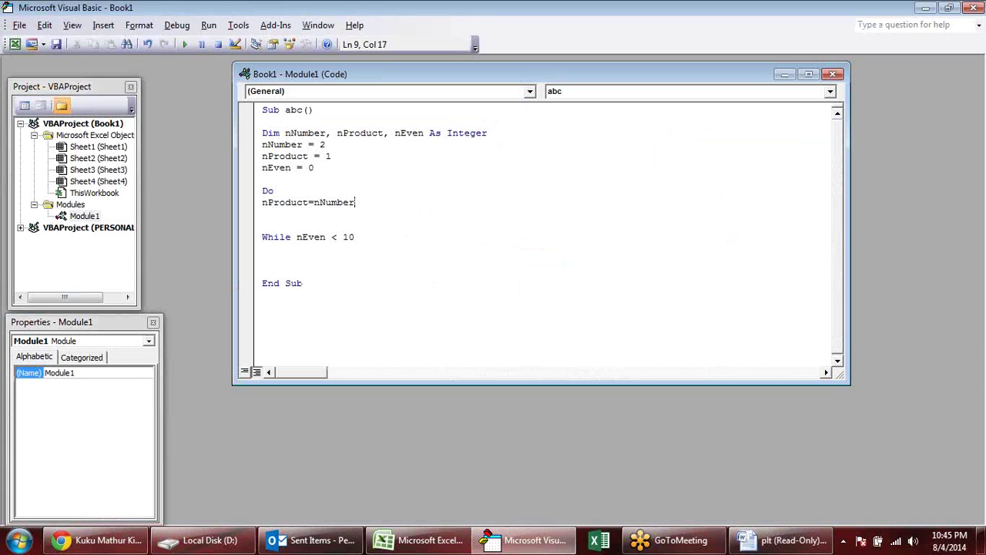
text(* nProduct)
key(Return)
Add the loop lines nNumber = nNumber + 2 and nEven = nEven + 1.
key(alt+Tab)
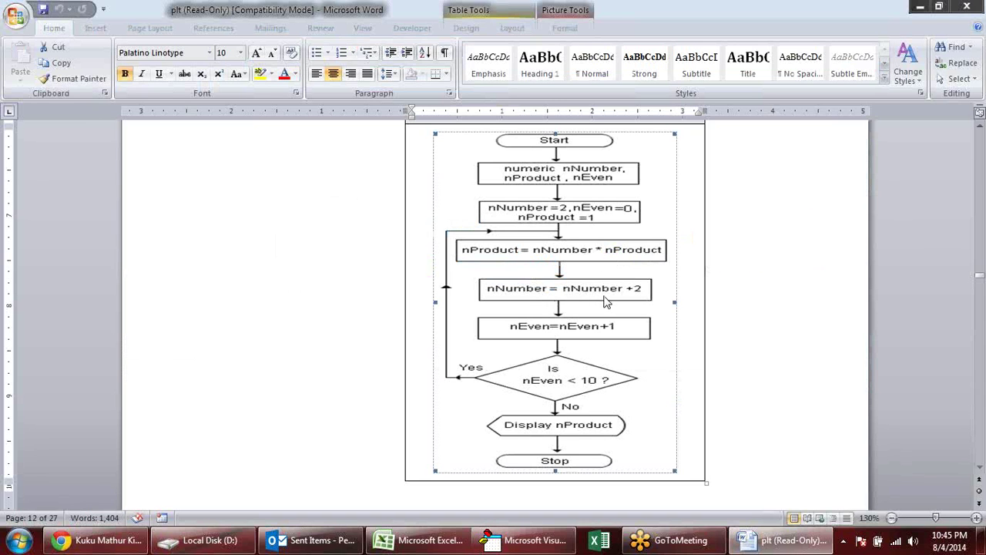
key(alt+Tab)
text(nn)
key(BackSpace)
text(Number = nNumber )
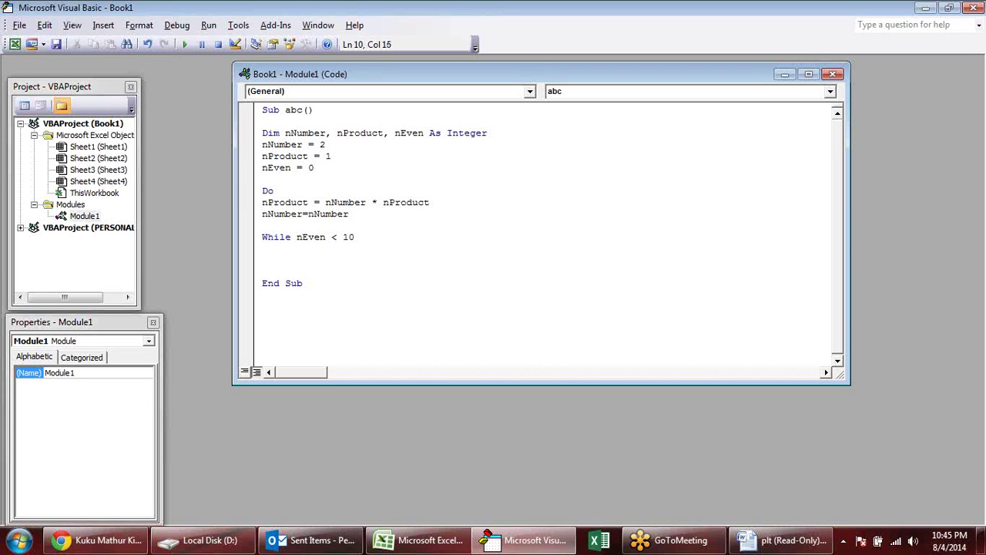
text(+ 2)
key(Return)
key(alt+Tab)
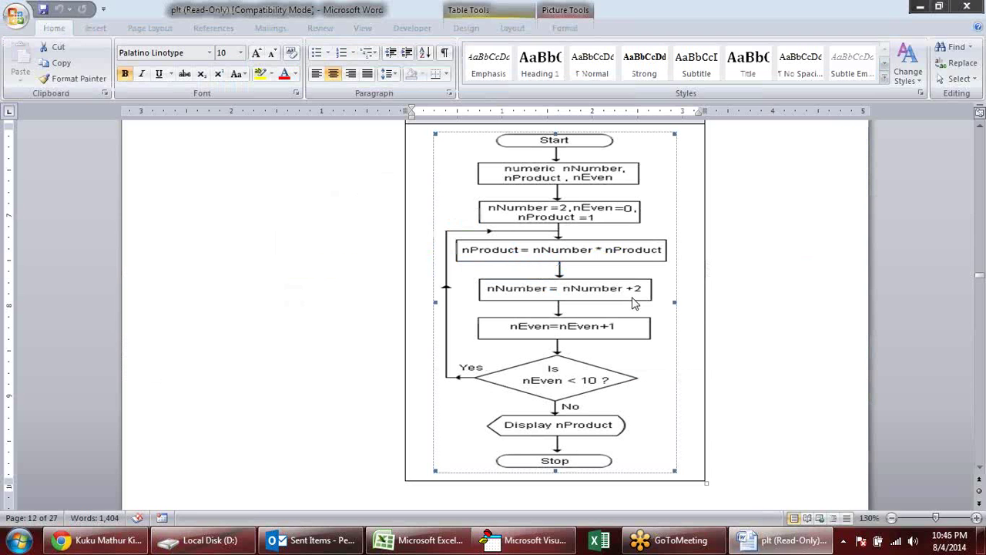
key(alt+Tab)
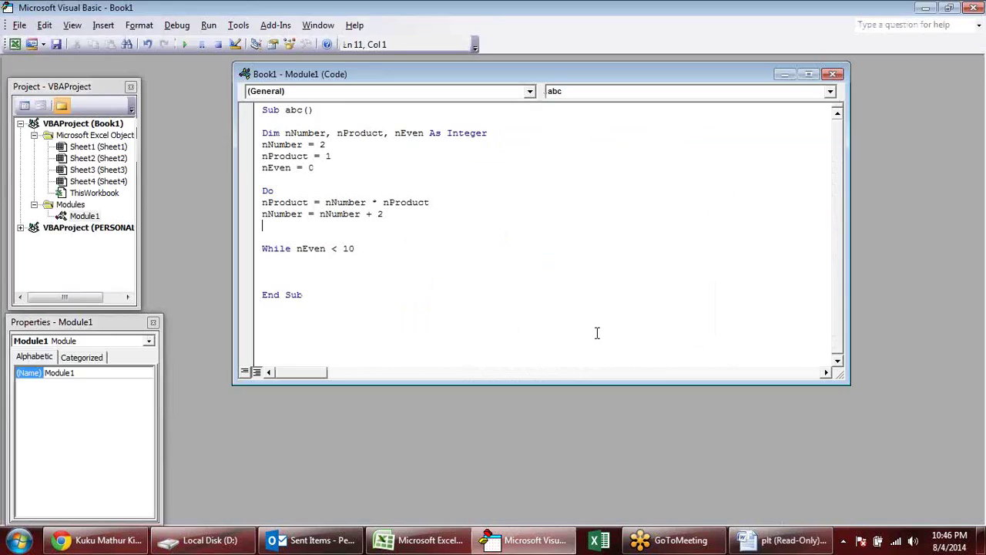
text(nEven=)
text(nEven+1)
key(Return)
Remove the blank line above While nEven < 10 and add a new line after it.
mouse_move(374, 224)
mouse_down()
mouse_move(306, 205)
mouse_move(256, 212)
mouse_up()
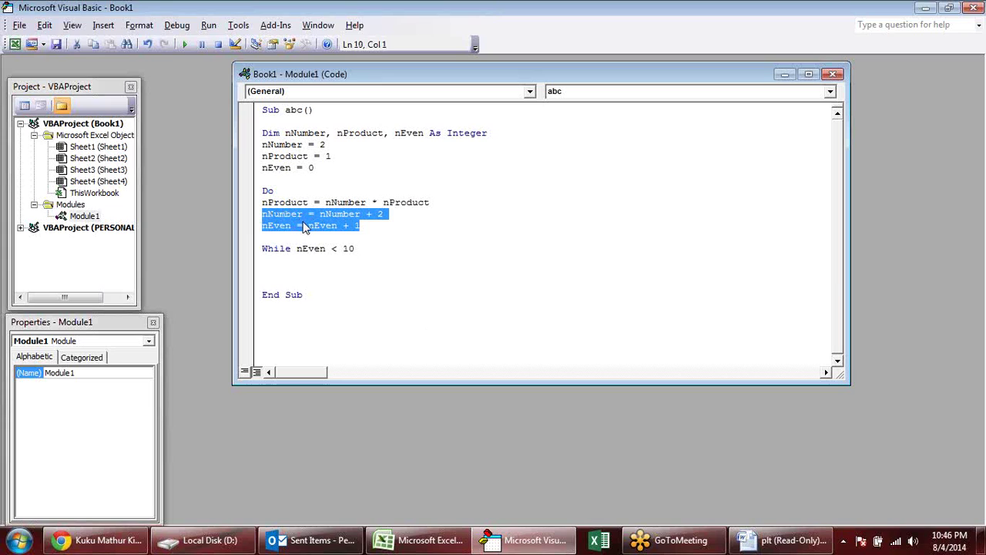
click(395, 226)
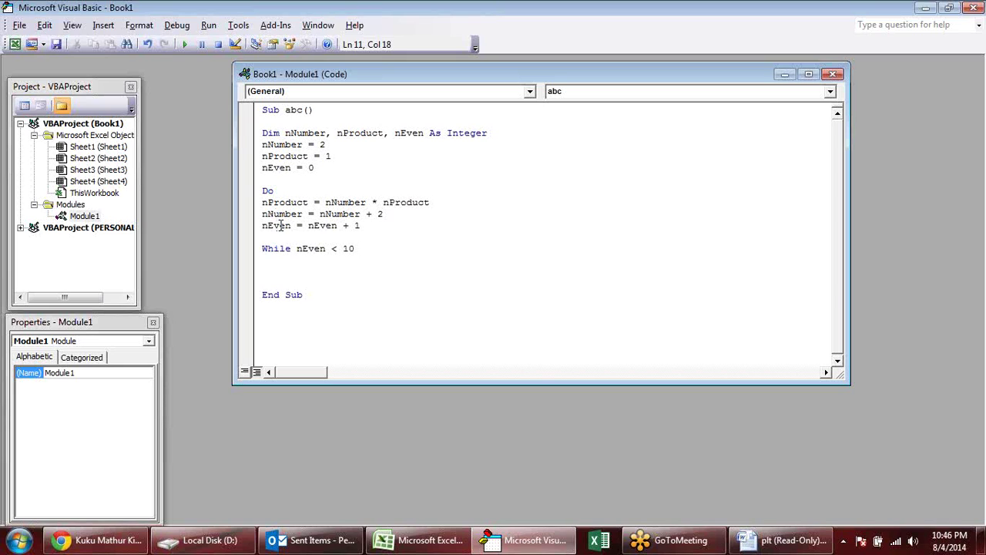
key(Down)
key(Delete)
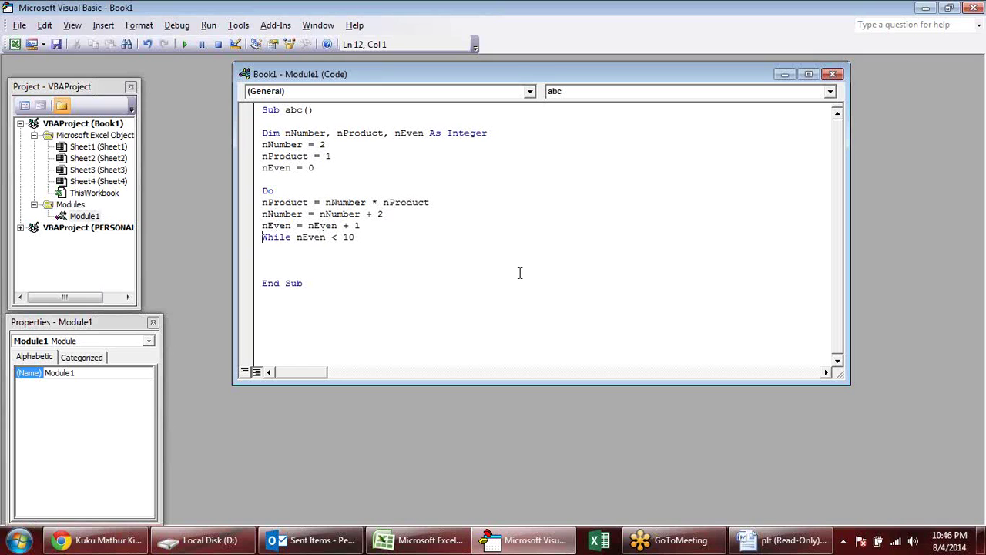
click(411, 237)
key(Return)
key(Return)
key(alt+Tab)
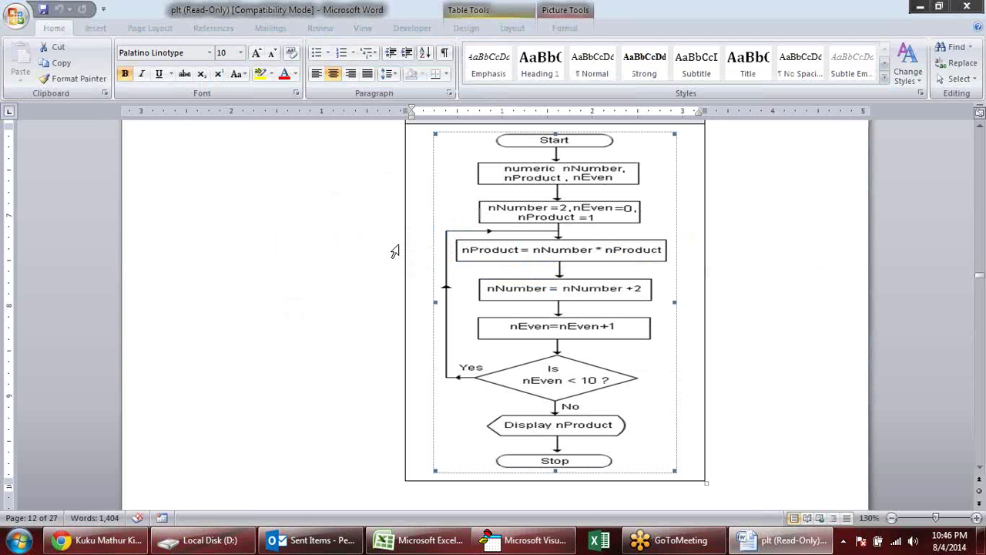
key(alt+Tab)
Add MsgBox nProduct after the loop and run the macro, which raises a compile error.
text(Msgbox)
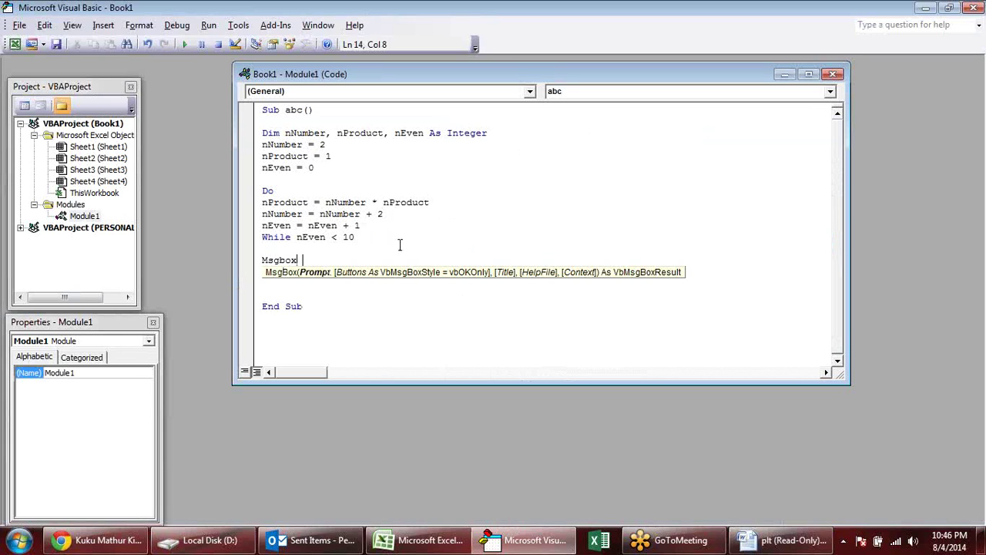
text( nProdu ct)
key(Return)
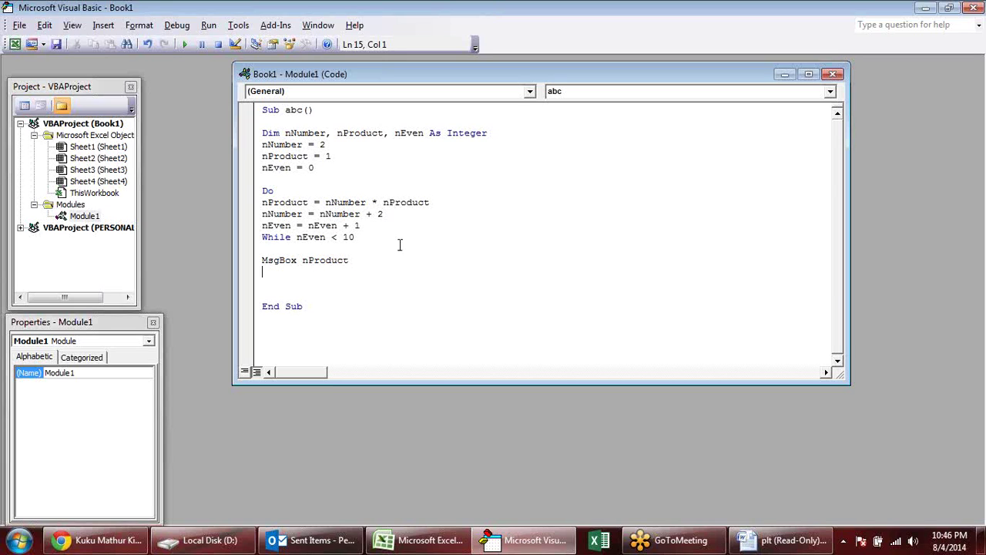
click(312, 262)
click(411, 263)
click(183, 43)
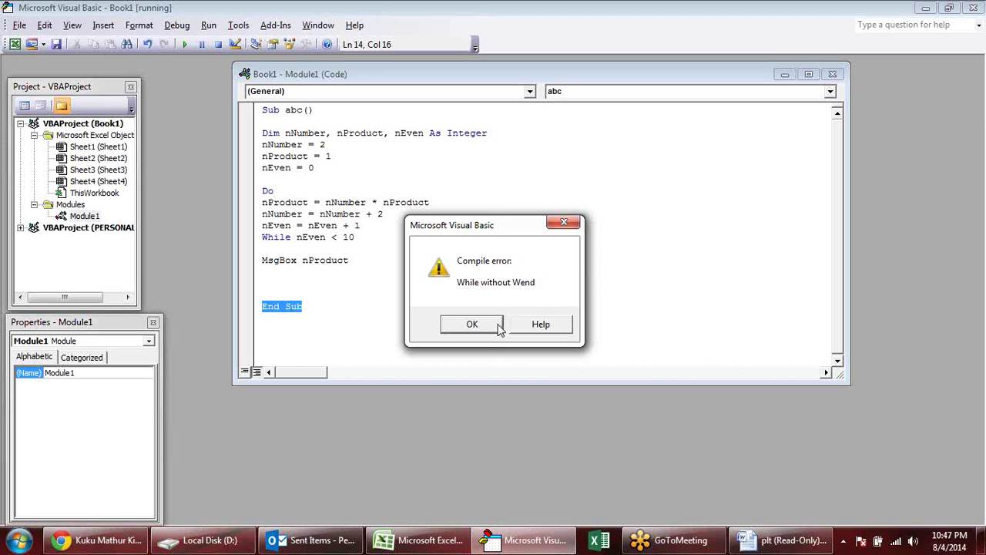
click(497, 328)
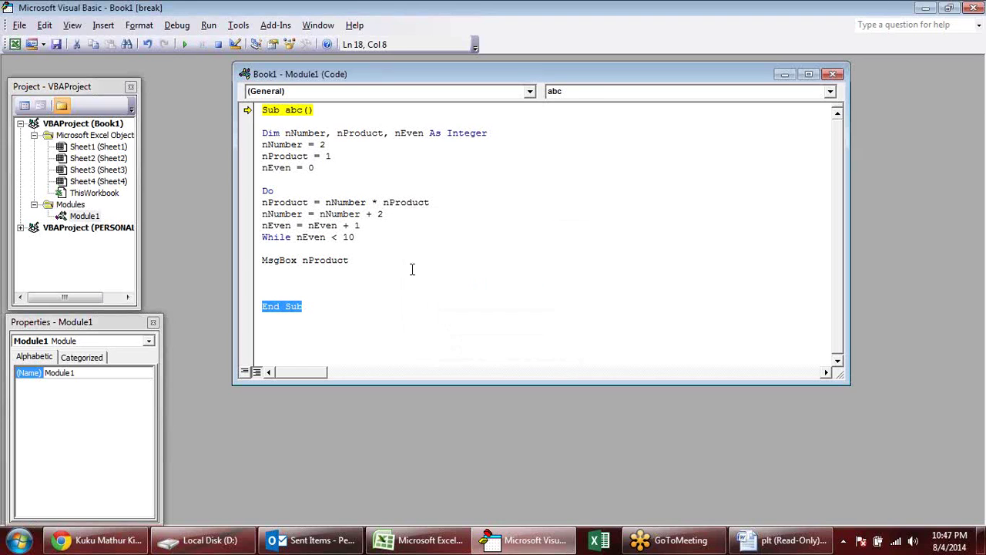
Try appending 'next' to the While line, then delete it after the syntax error.
click(401, 247)
click(401, 235)
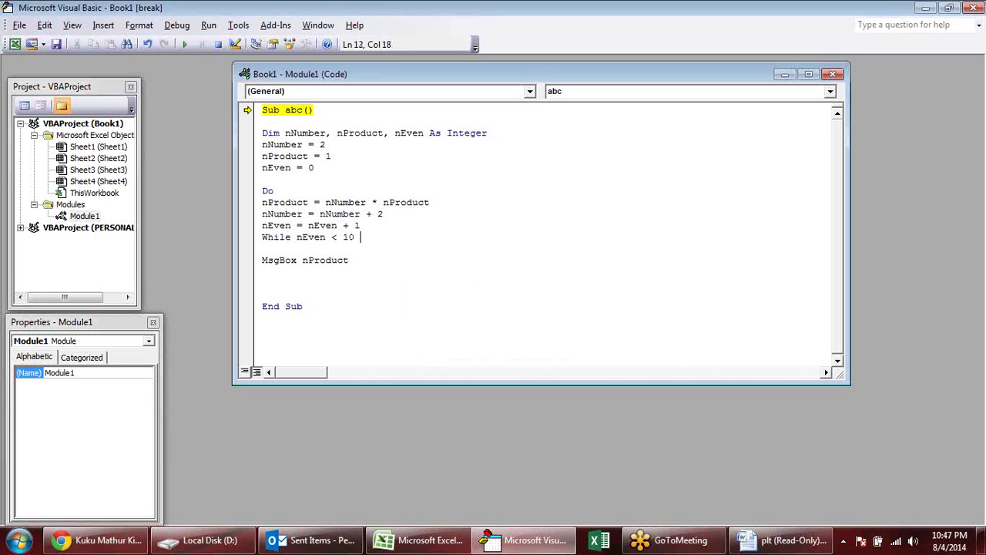
text(next)
click(394, 235)
key(Return)
key(Left)
key(Right)
key(Delete)
key(Right)
key(BackSpace)
key(Right)
key(BackSpace)
key(BackSpace)
key(BackSpace)
Try an 'end while' line below the condition, then delete it after another syntax error.
key(Return)
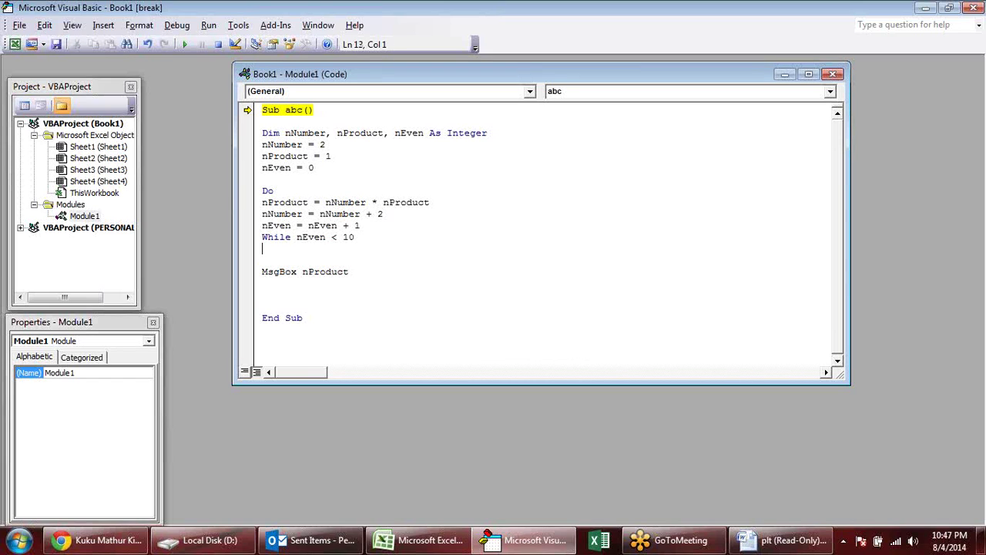
text(end while)
click(396, 238)
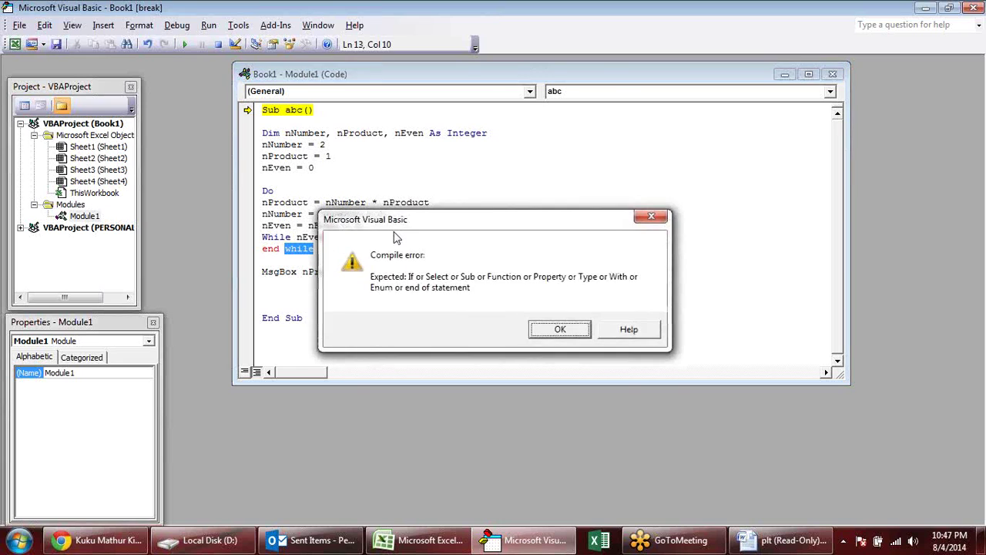
key(Return)
key(BackSpace)
key(BackSpace)
key(BackSpace)
key(BackSpace)
key(BackSpace)
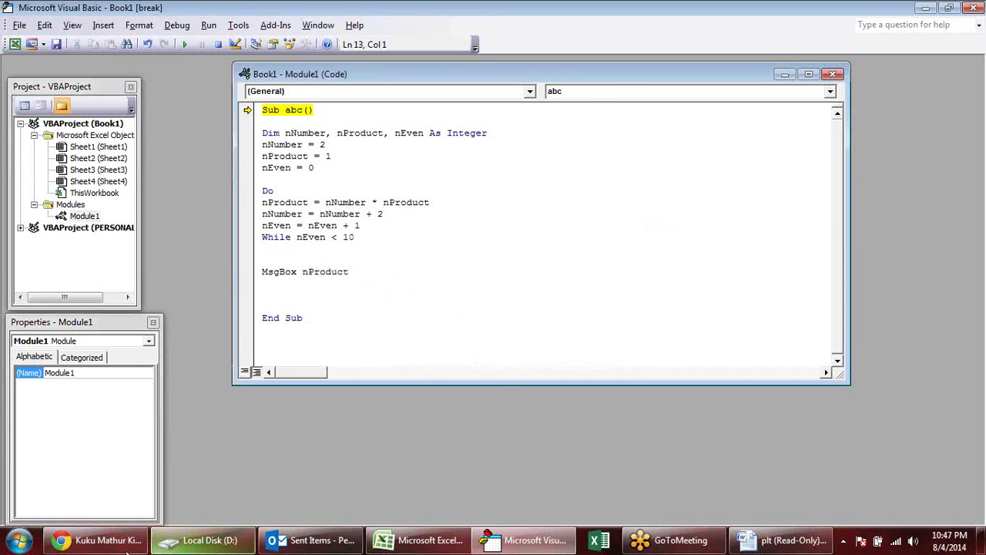
click(97, 540)
Search Google for 'do while loop in vba' and open the MSDN Do...Loop Statement page.
click(161, 10)
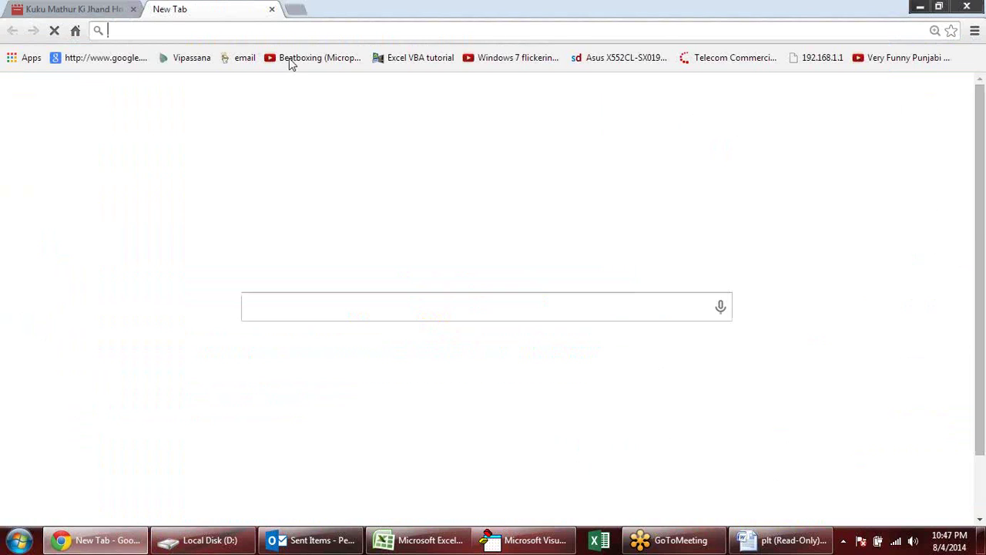
text(g)
key(Return)
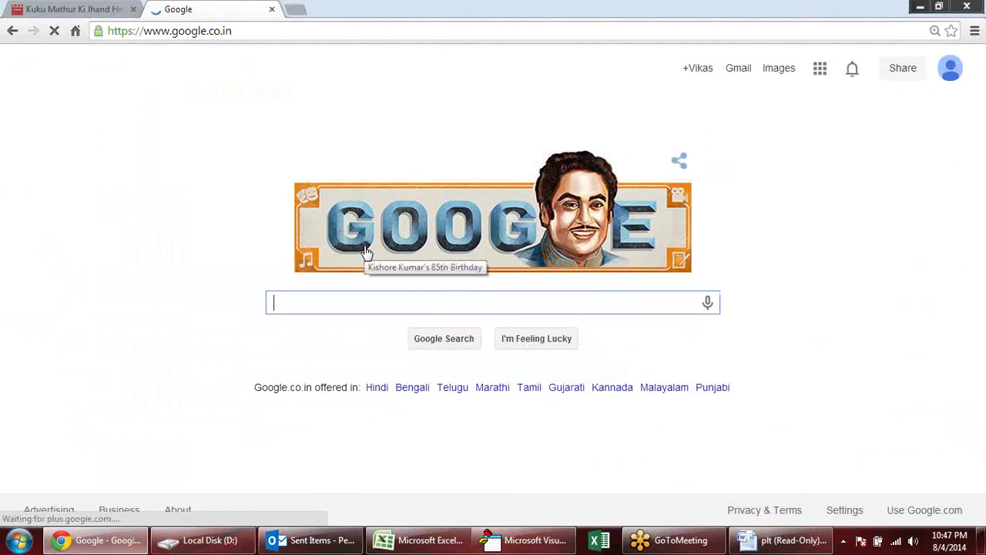
text(whi)
key(BackSpace)
key(BackSpace)
key(BackSpace)
text(do while)
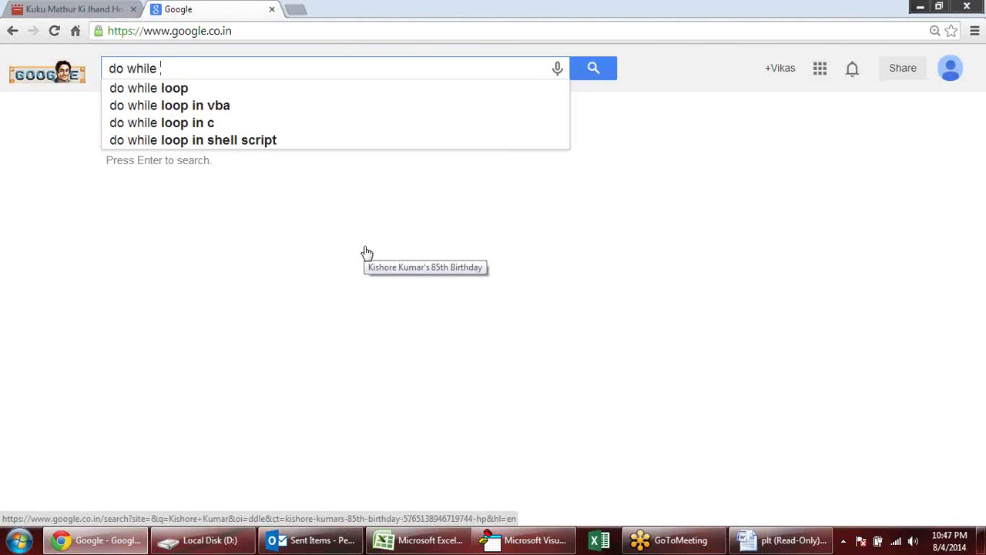
key(Down)
key(Down)
key(Return)
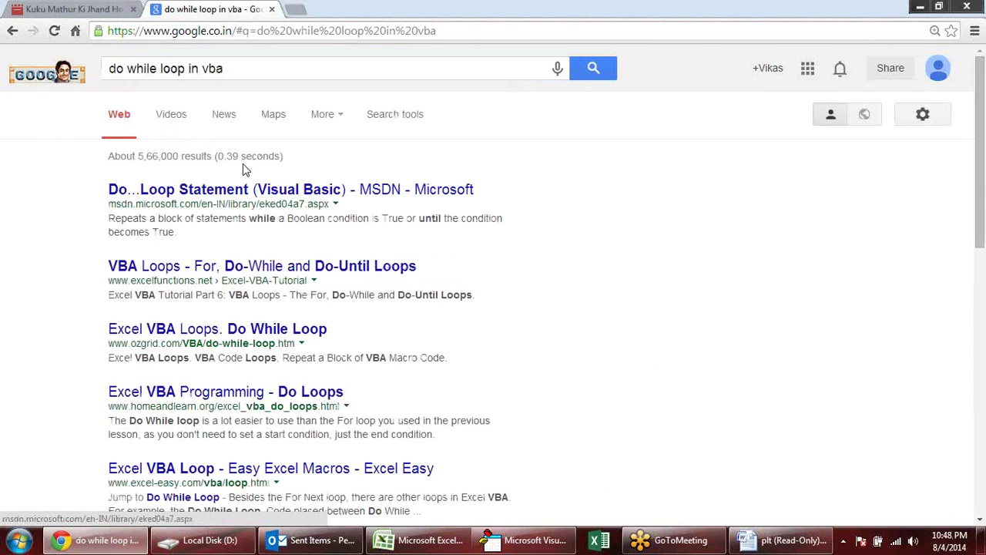
click(216, 193)
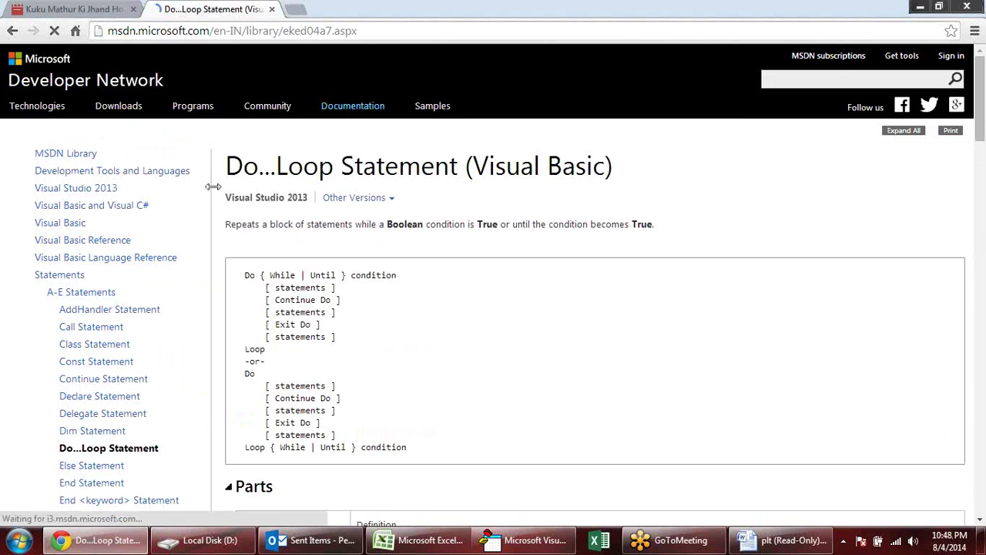
scroll(214, 185, down, 2)
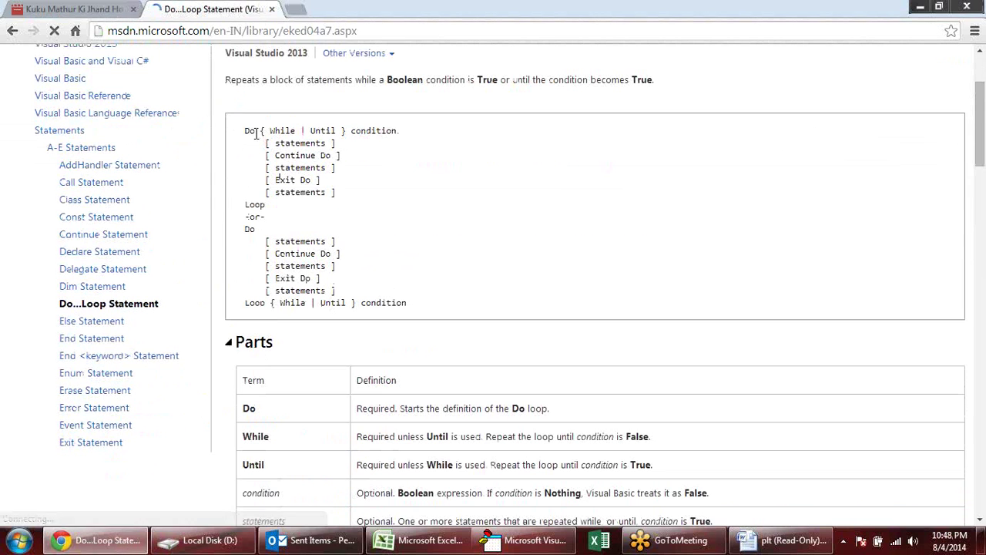
Return to the VBA editor at the start of the While nEven < 10 line.
key(alt+Tab)
key(alt+Tab)
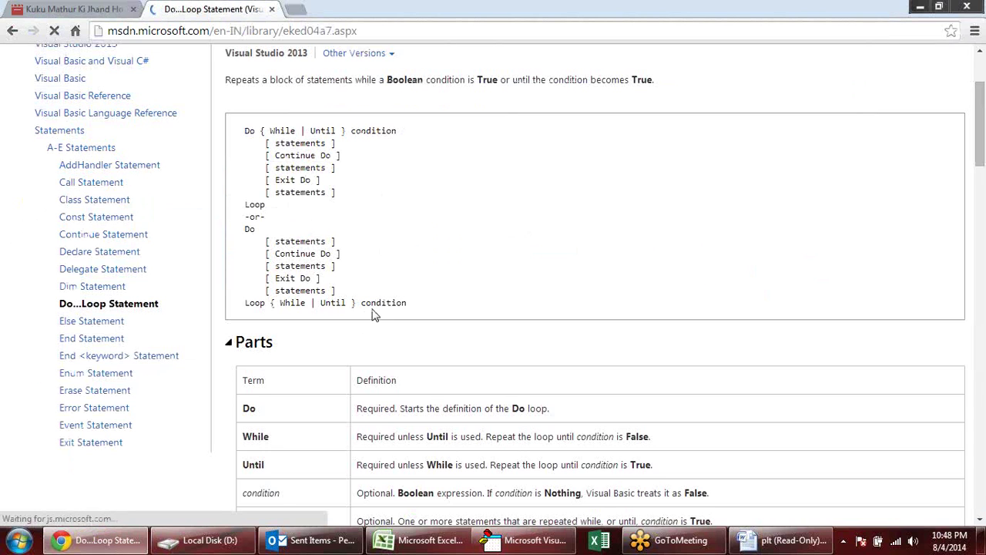
key(alt+Tab)
click(293, 239)
click(263, 238)
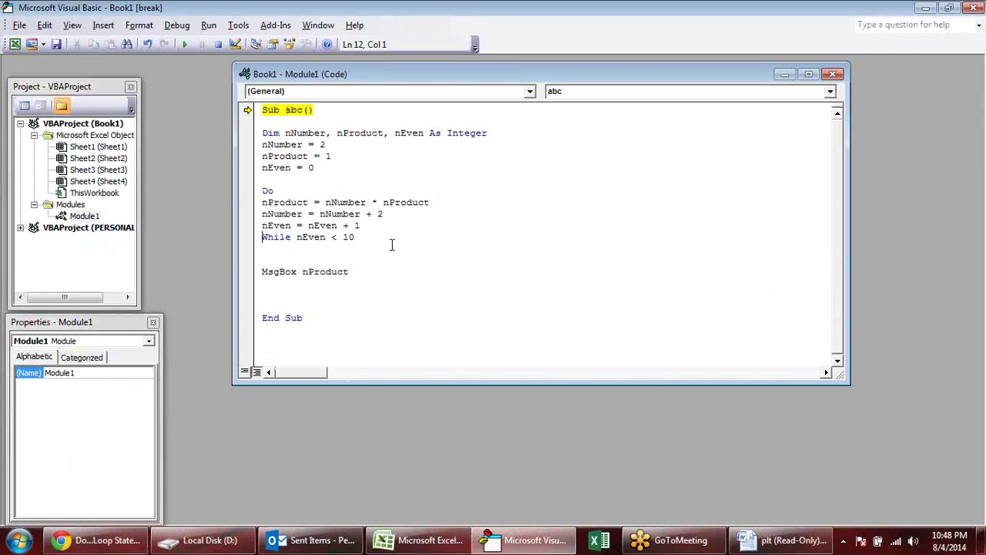
text(Loop)
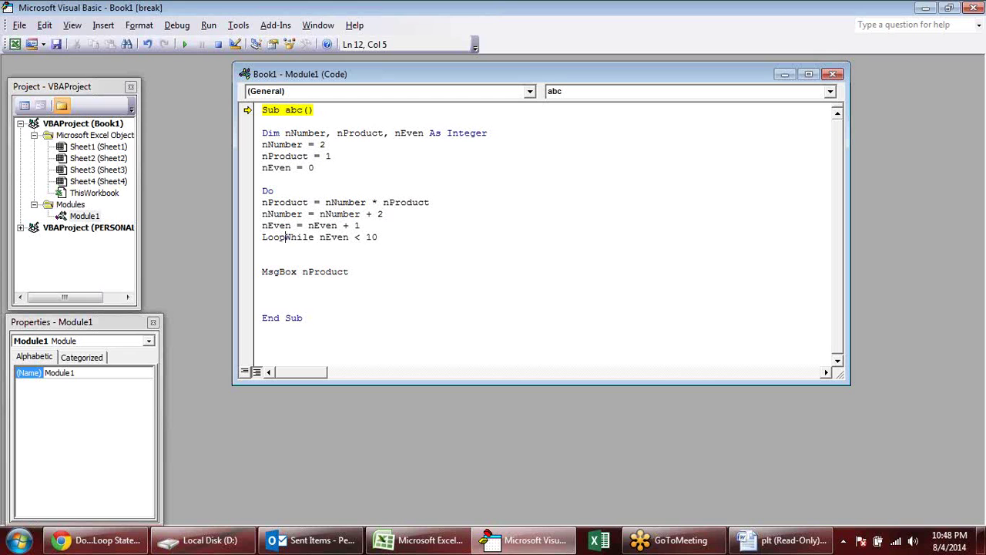
click(383, 245)
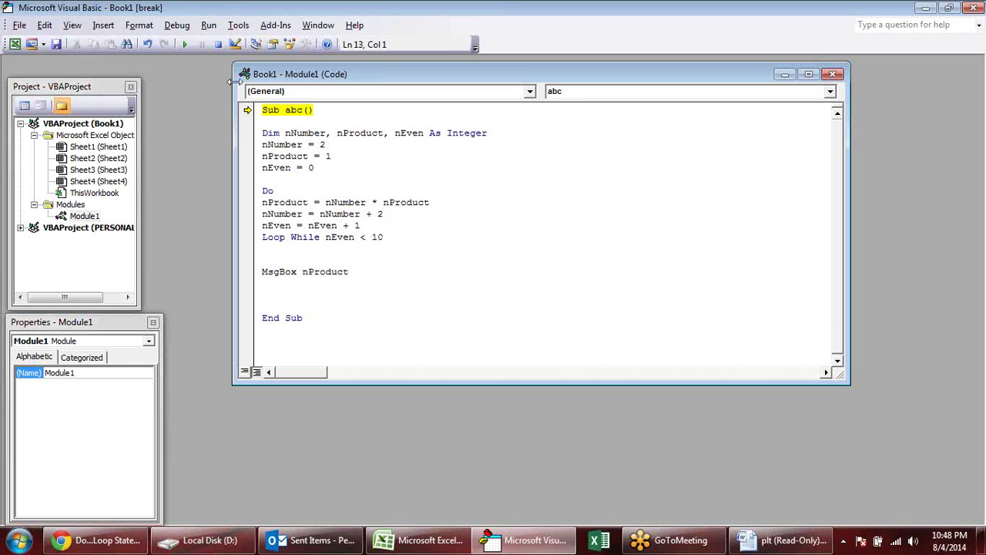
click(185, 44)
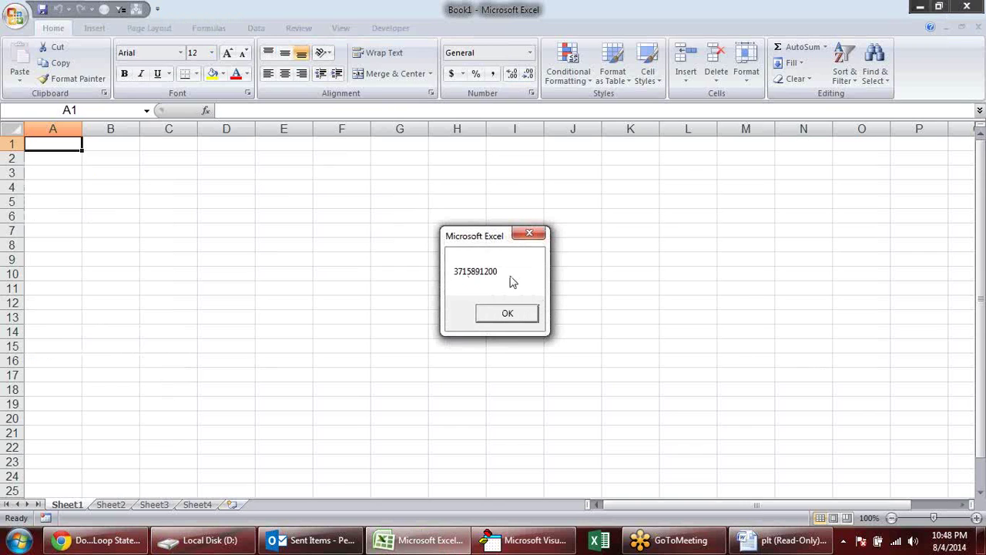
click(526, 315)
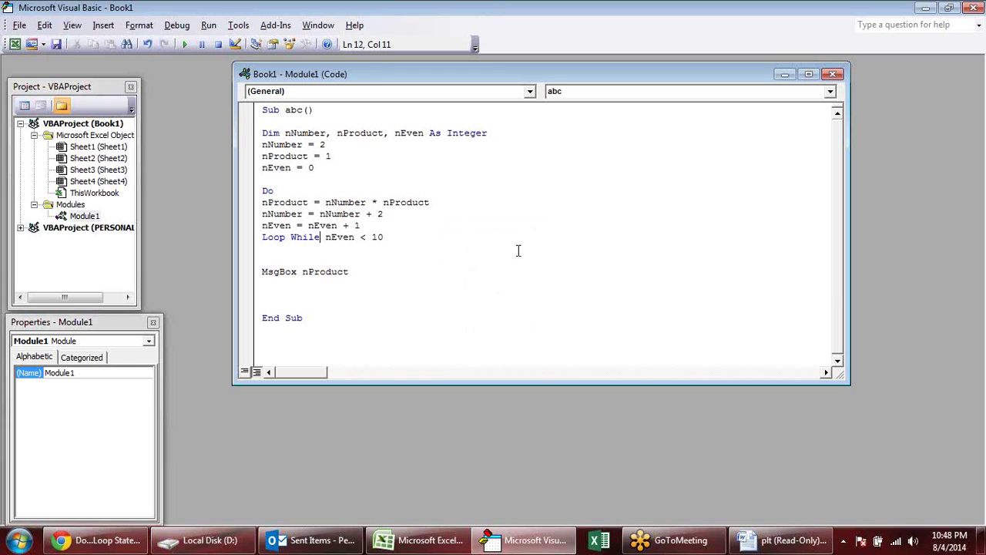
Replace While with Until so the loop ends with Loop Until nEven < 10.
key(BackSpace)
key(BackSpace)
key(BackSpace)
key(BackSpace)
key(BackSpace)
text(until)
key(BackSpace)
Run the macro, dismiss the result of 2, and return to the code.
click(189, 44)
click(508, 316)
key(alt+F11)
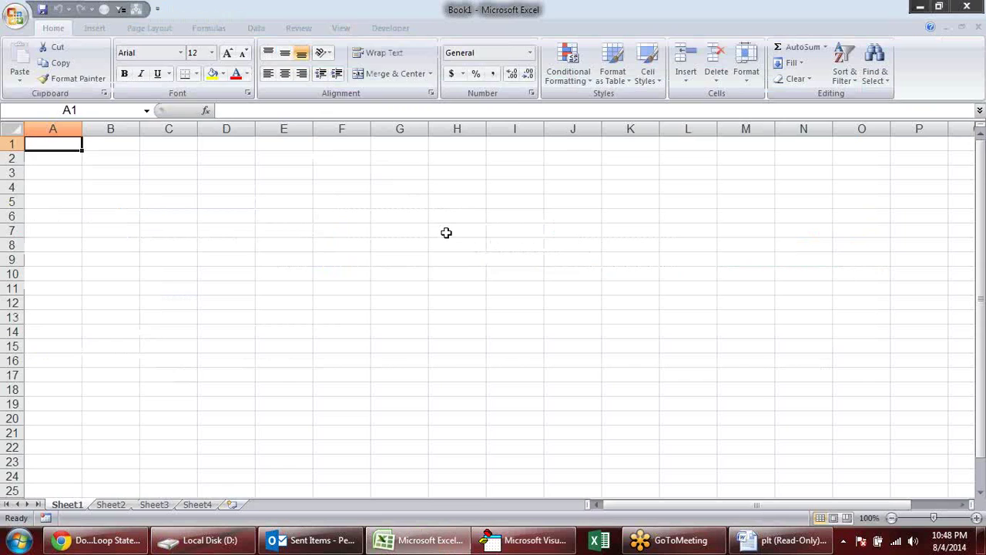
key(alt+F11)
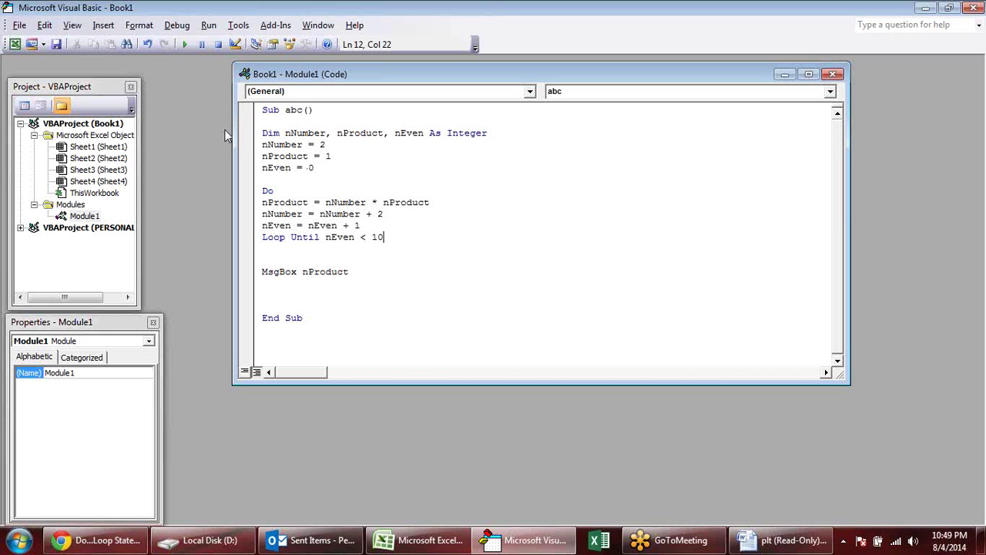
Show the Watch Window from the View menu and undock it into a floating panel.
click(236, 29)
mouse_move(260, 26)
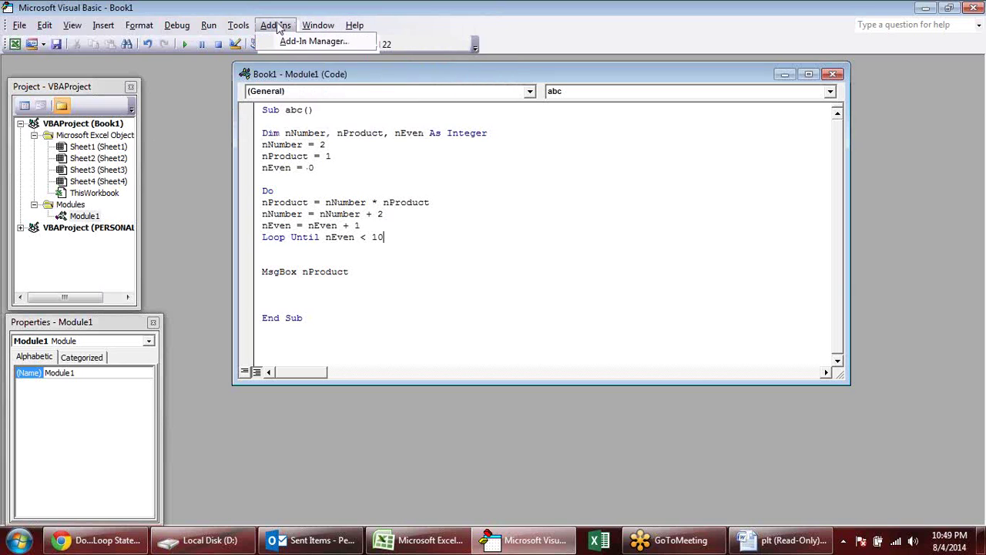
mouse_move(147, 27)
mouse_move(93, 30)
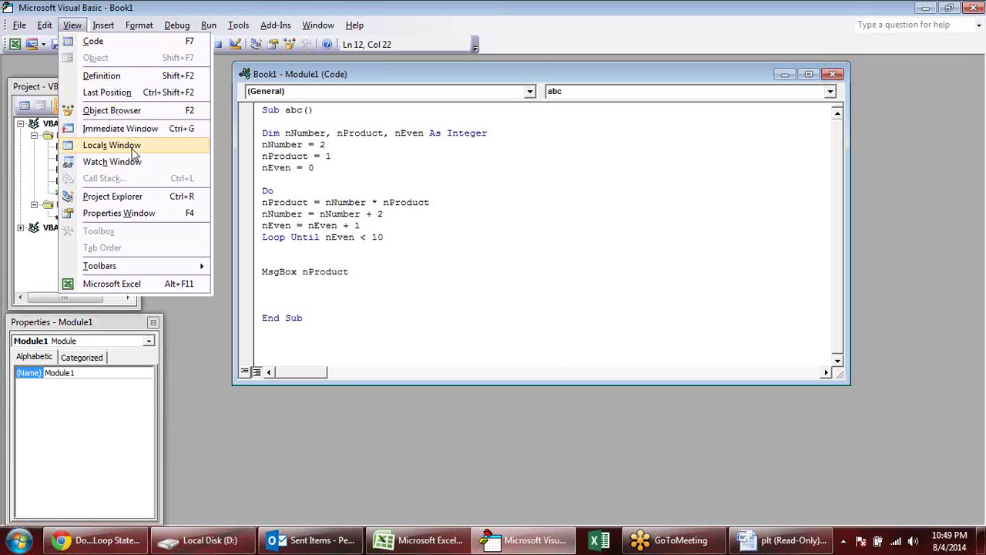
click(141, 169)
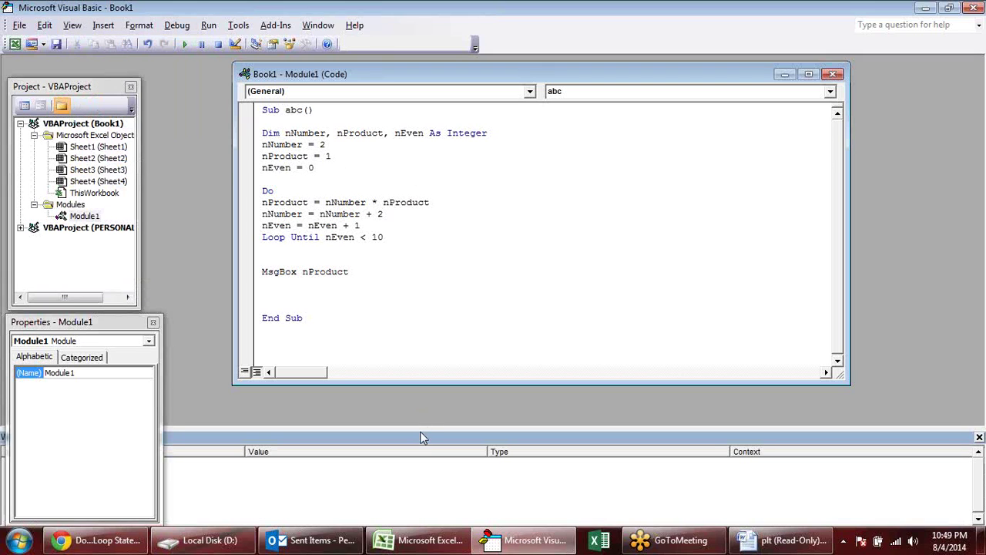
drag(410, 440, 447, 404)
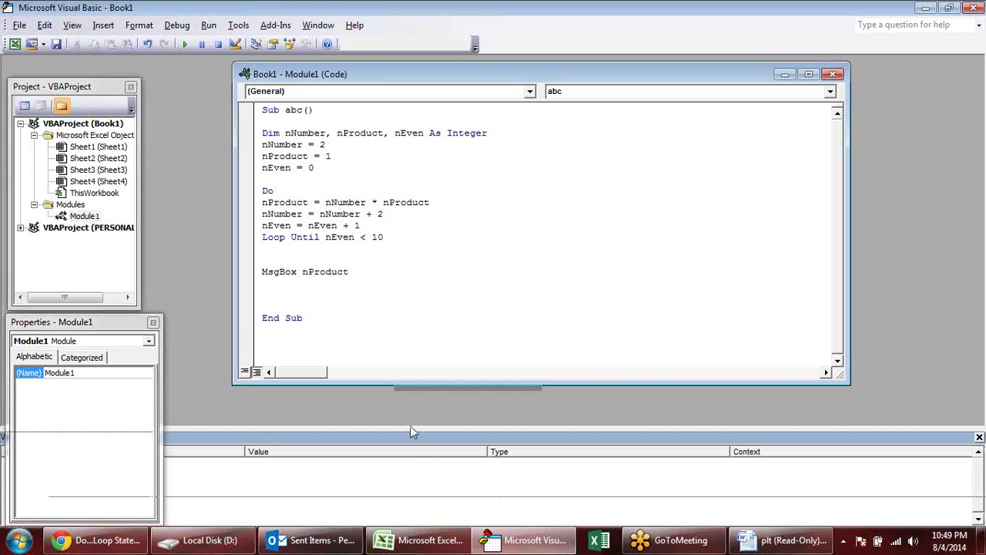
drag(411, 432, 417, 433)
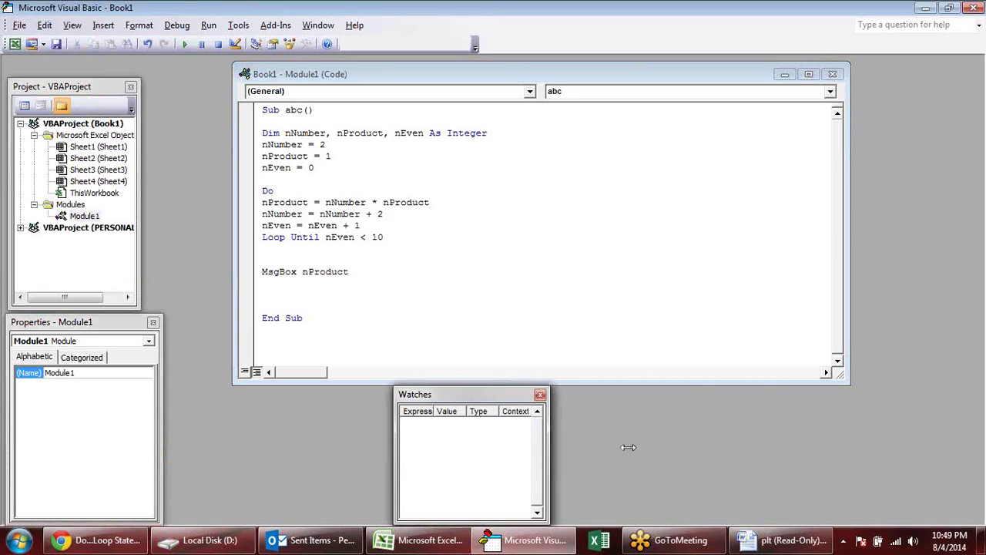
Widen the Watches window and position it just below the code window.
drag(629, 447, 977, 447)
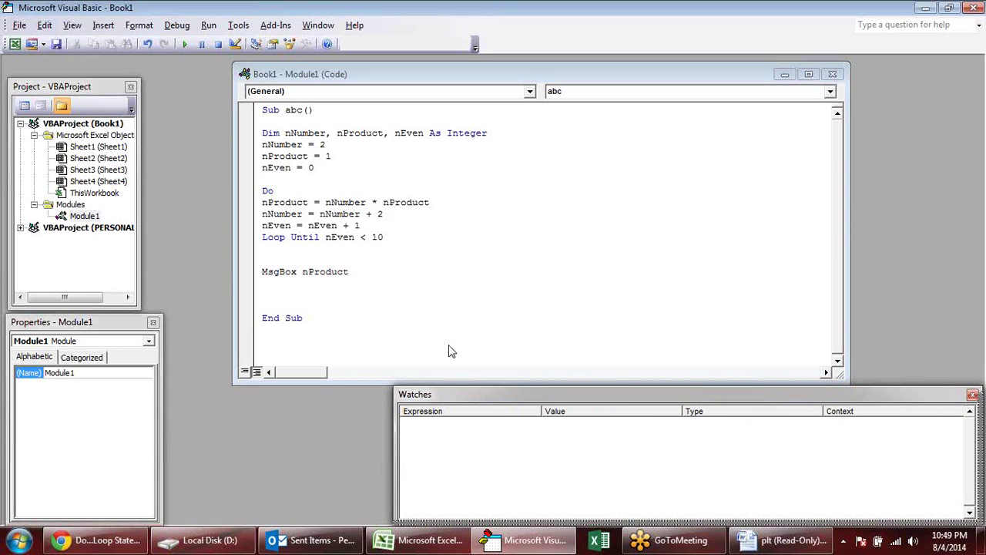
drag(448, 348, 529, 385)
drag(411, 348, 607, 388)
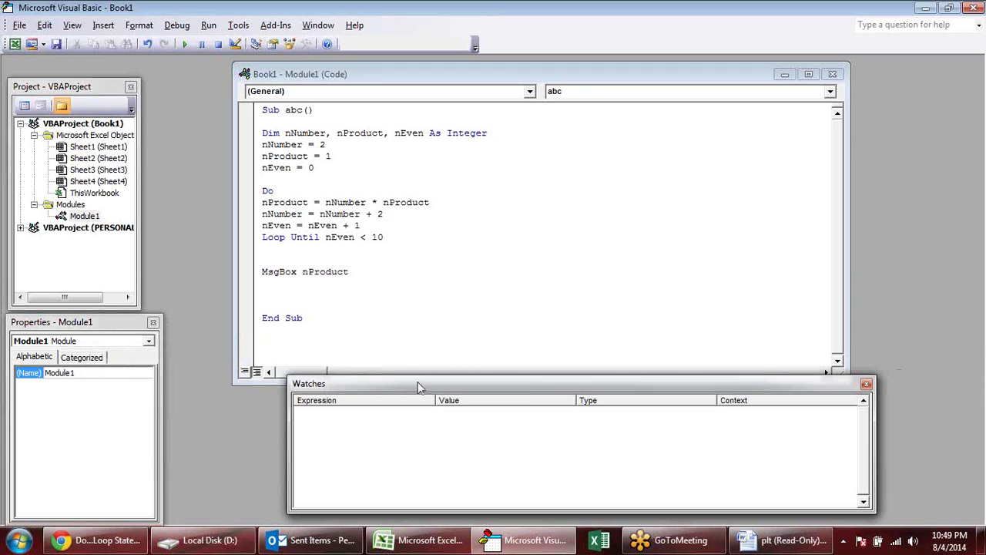
mouse_move(374, 386)
mouse_down()
mouse_move(268, 390)
mouse_move(385, 390)
mouse_up()
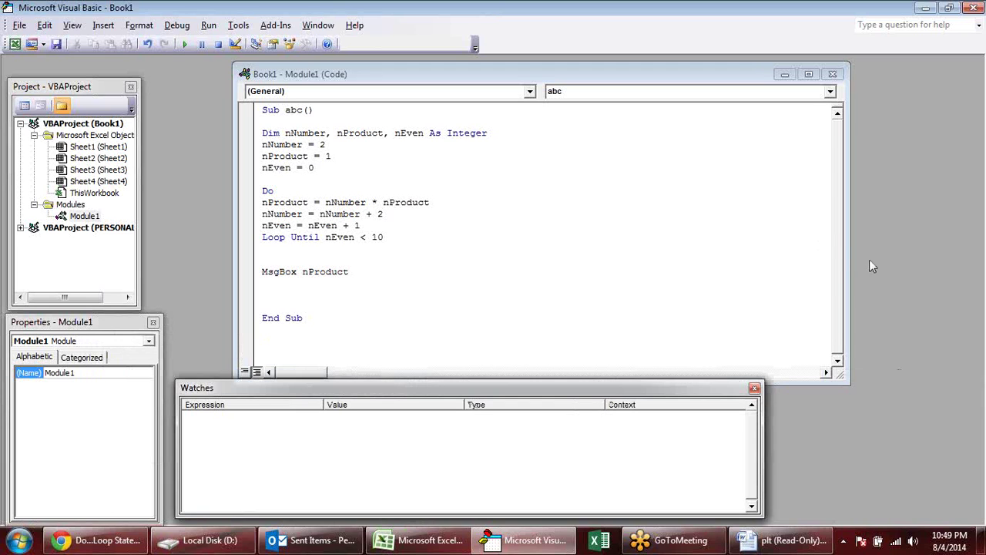
Point out the nProduct variable in the loop and nNumber in the declaration line.
click(432, 233)
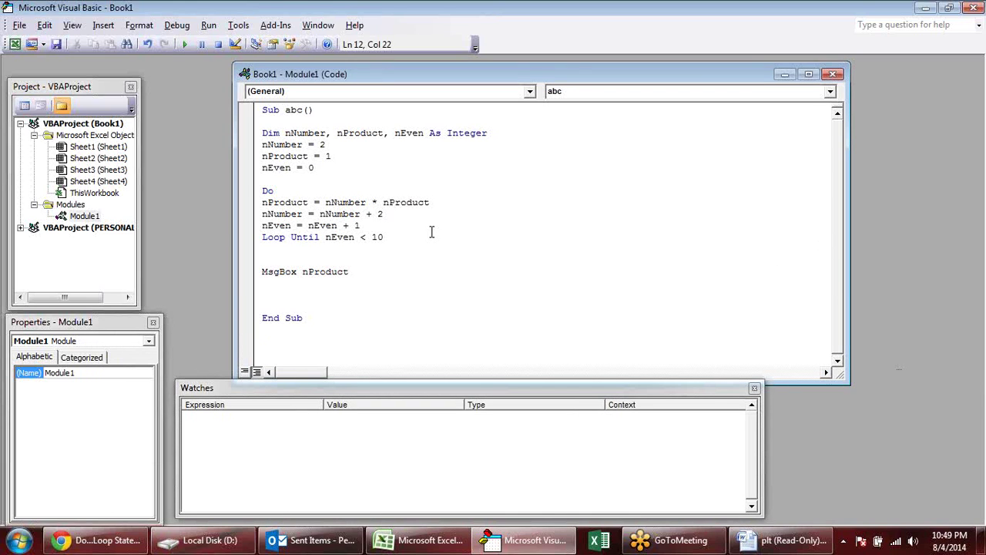
click(407, 203)
click(322, 134)
Step abc with F8 past nNumber = 2 and the initial assignments to the Do line.
key(F8)
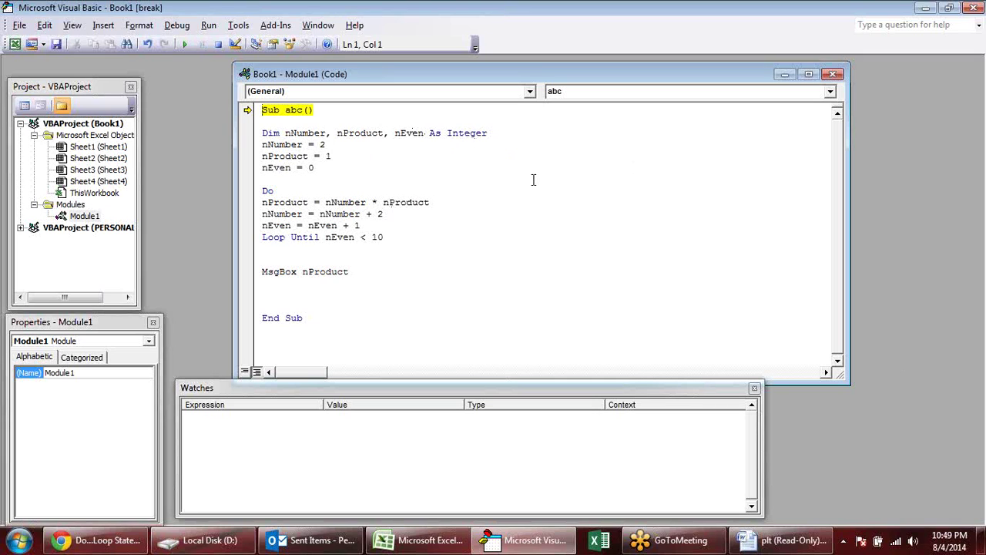
key(F8)
mouse_move(322, 132)
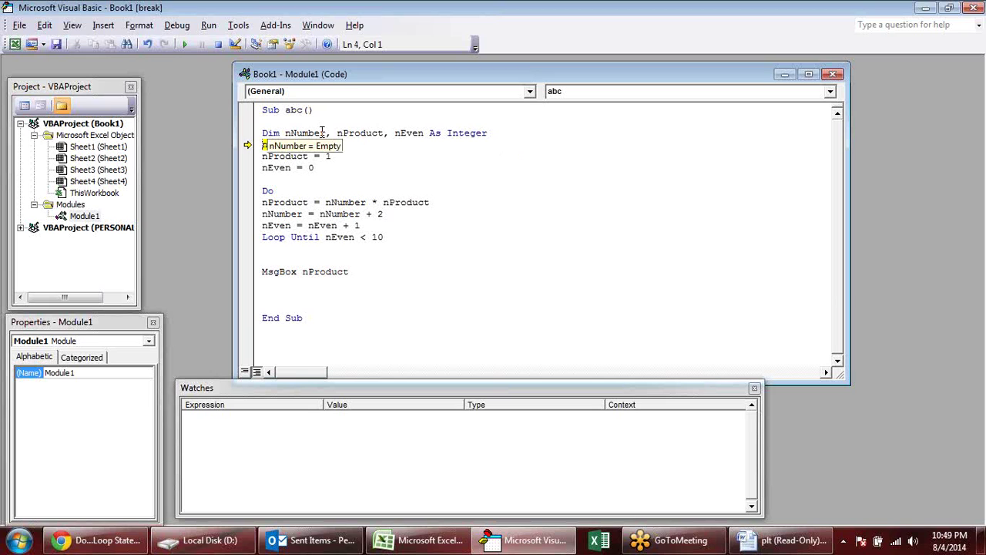
key(F8)
key(F8)
key(F8)
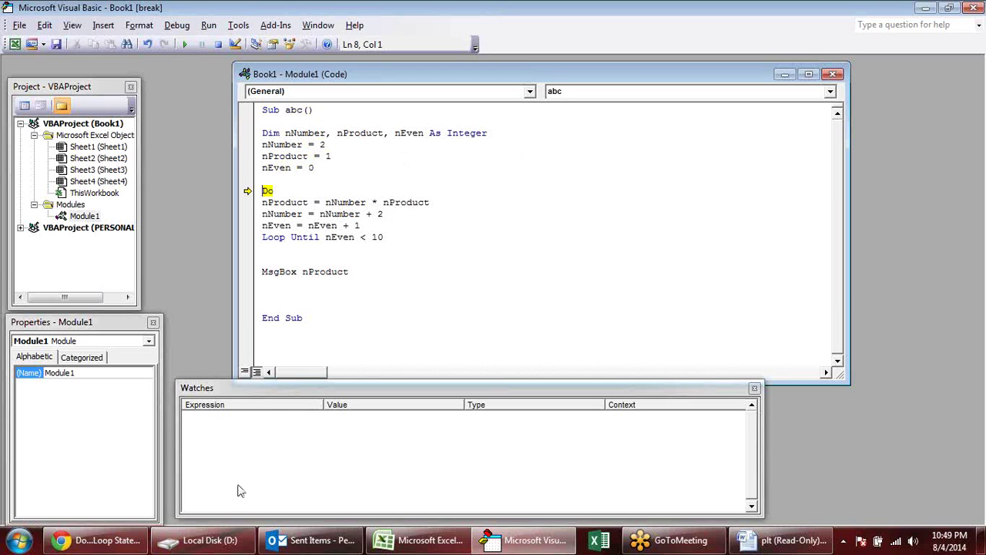
Add watches for nNumber, Nproduct and nEven, showing 2, 1 and 0.
right_click(265, 435)
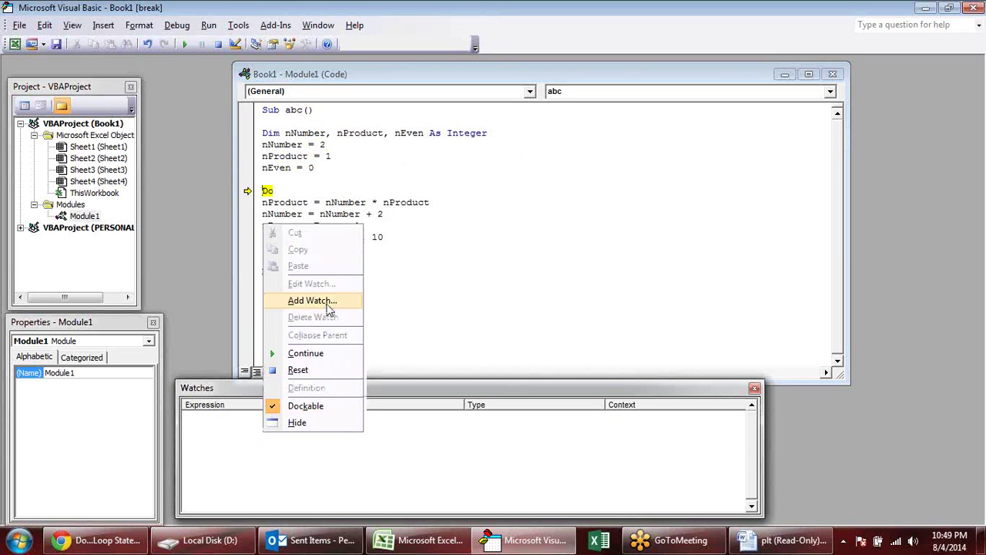
click(328, 301)
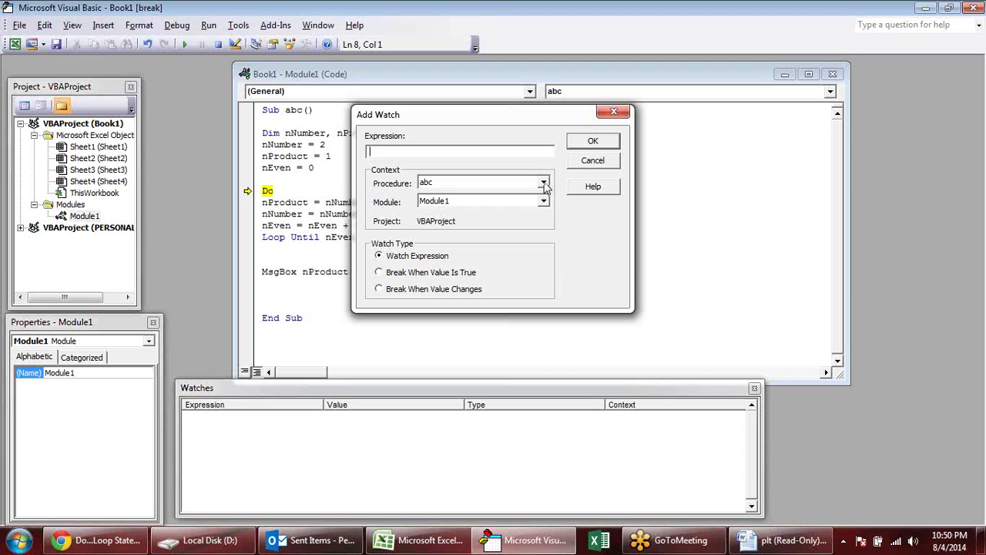
text(nNumber)
key(Return)
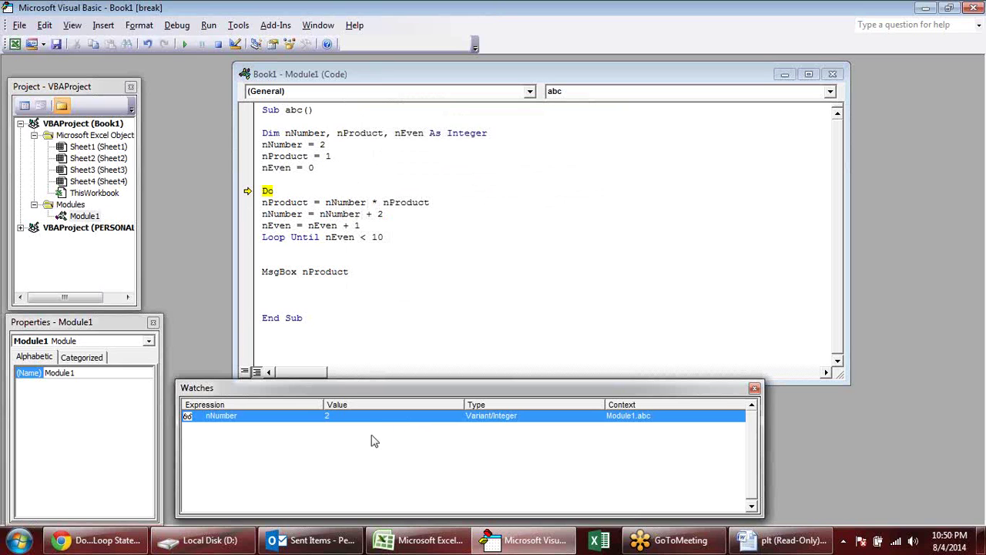
right_click(276, 448)
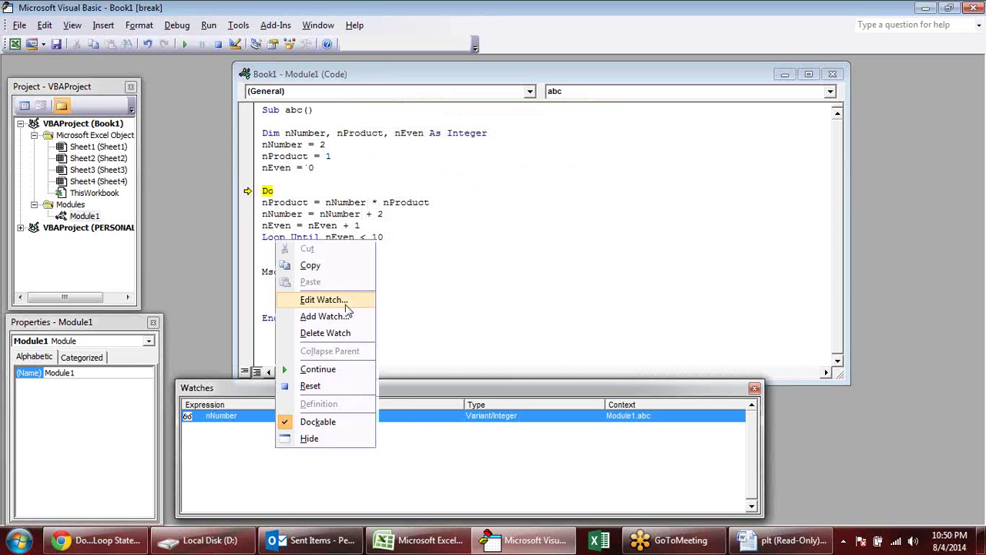
click(319, 316)
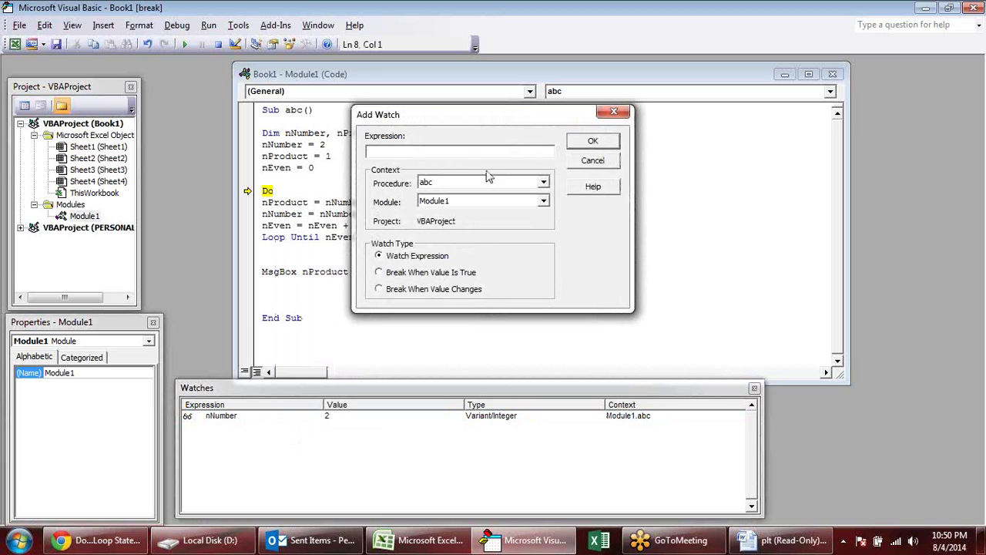
text(Nproduct)
key(Return)
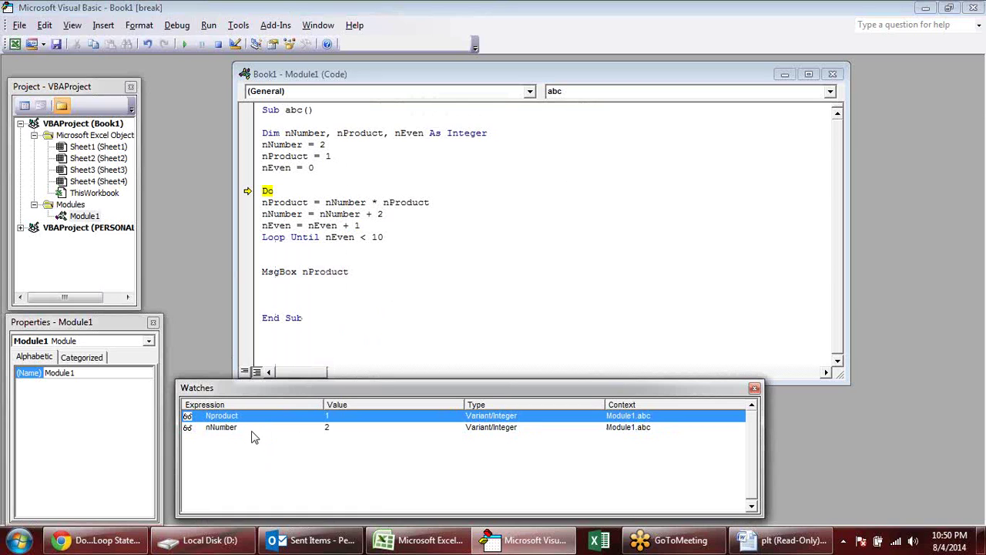
right_click(252, 438)
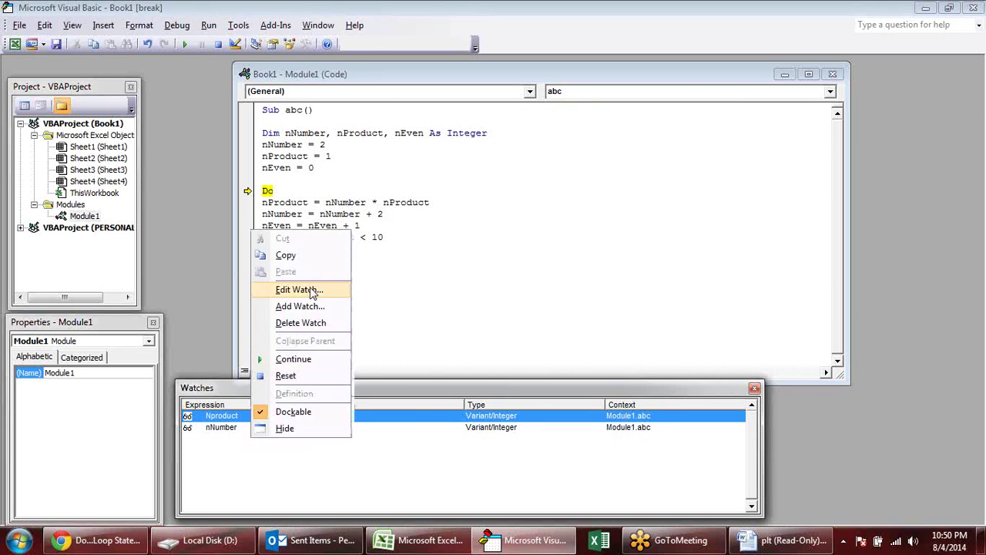
click(317, 307)
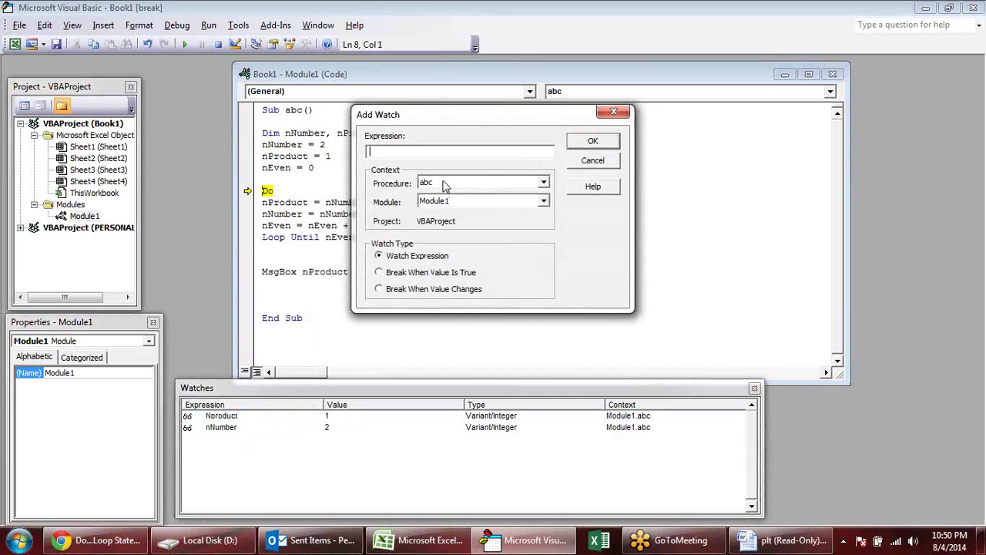
text(N)
key(Return)
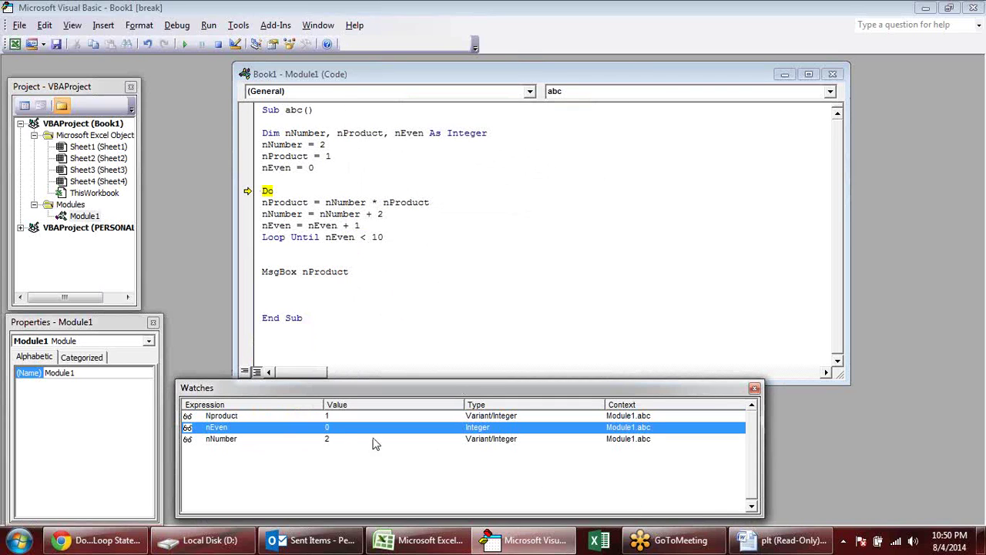
Settle the Watches window below the code and step once through the loop body to the exit test.
drag(345, 392, 425, 372)
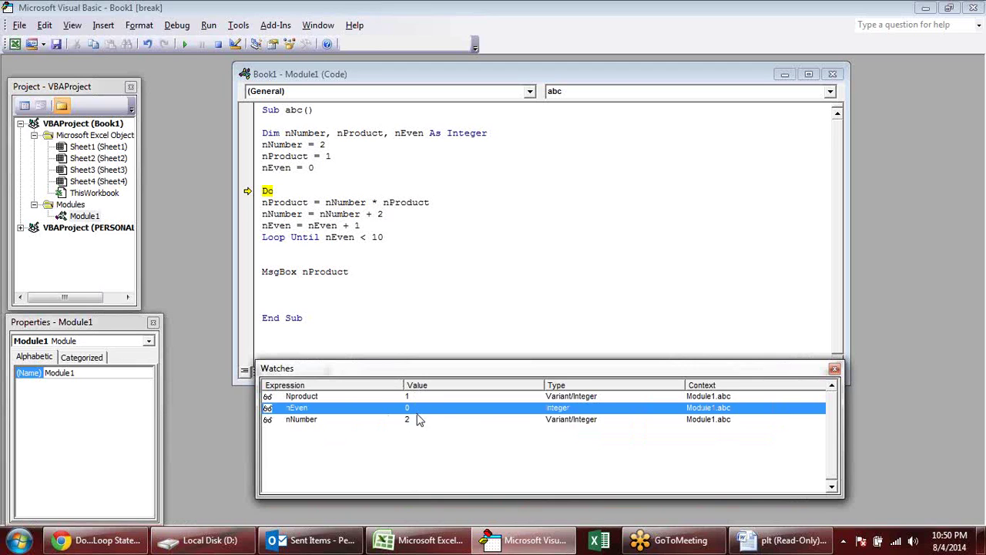
drag(416, 375, 414, 392)
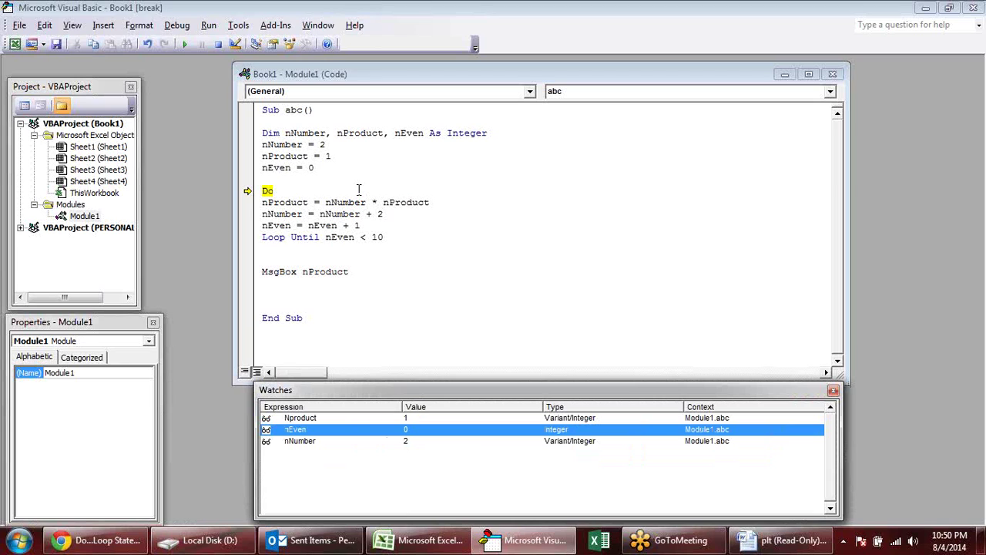
key(F8)
key(F8)
key(F8)
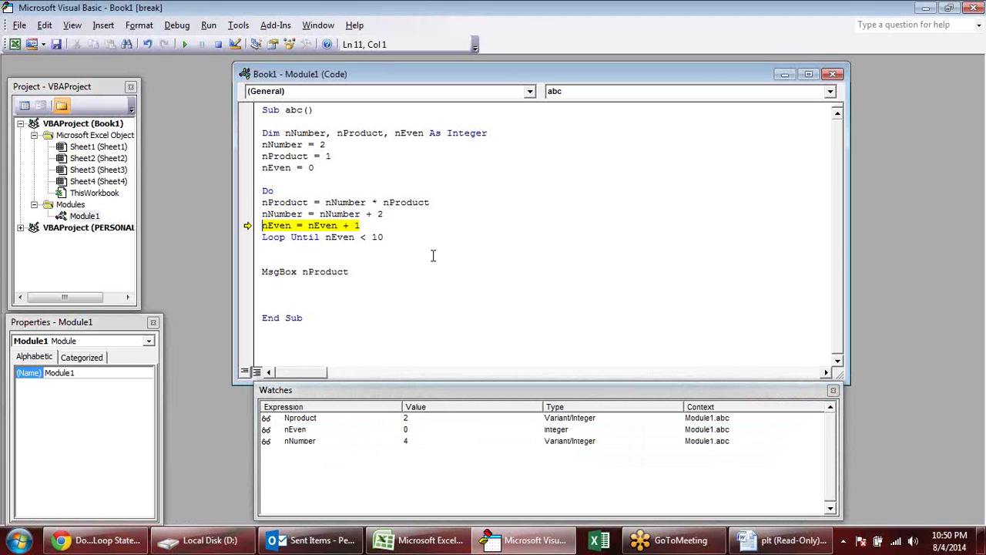
key(F8)
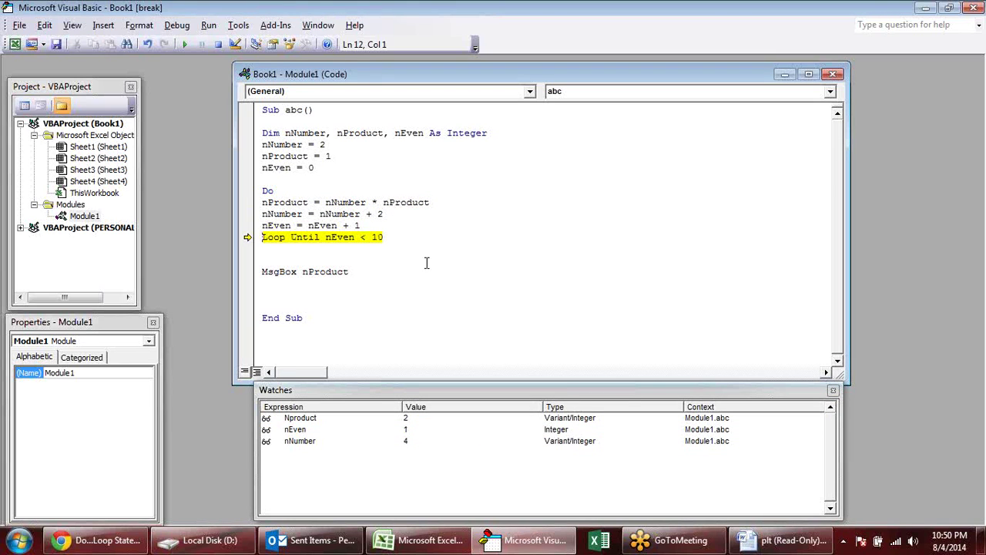
key(F8)
key(F8)
Dismiss the product message showing 2 and leave break mode.
click(513, 313)
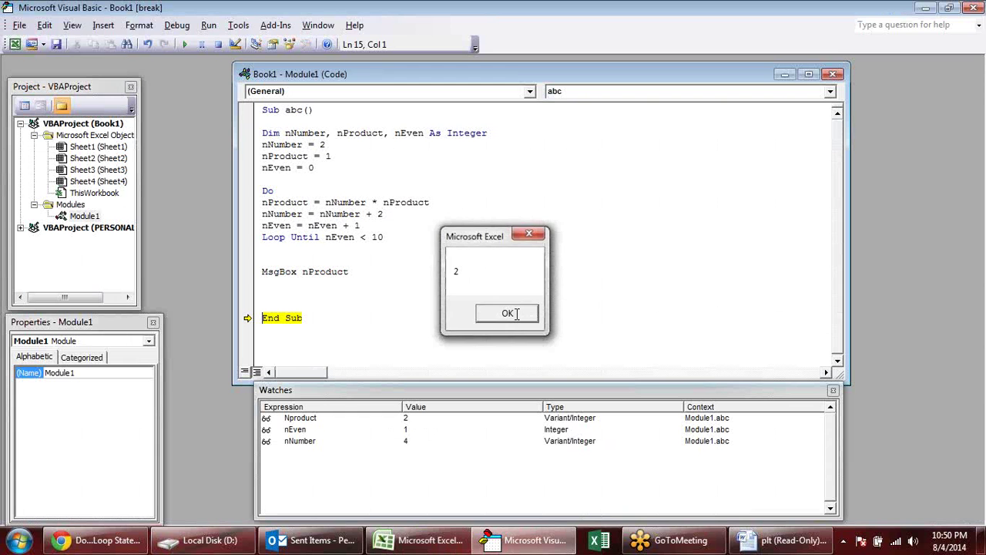
click(372, 238)
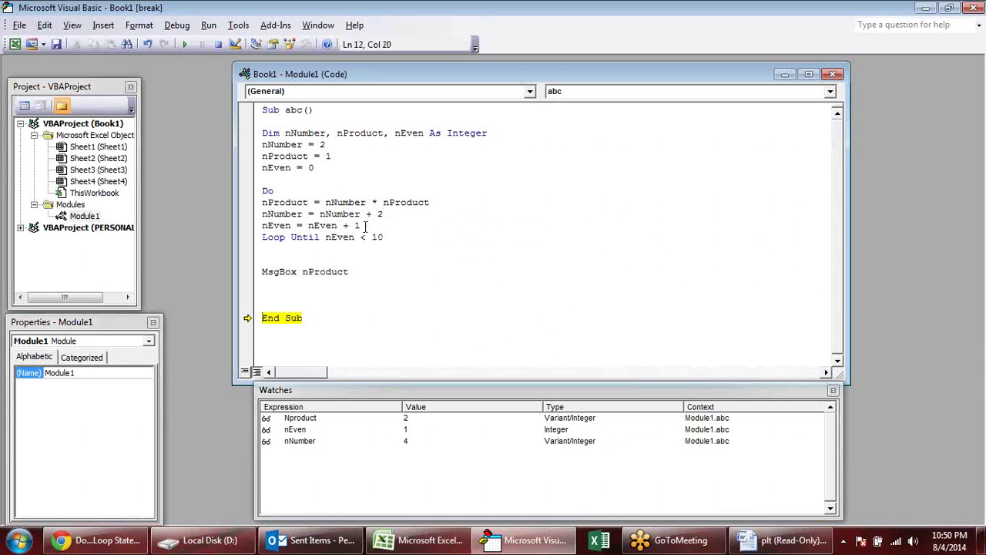
key(F8)
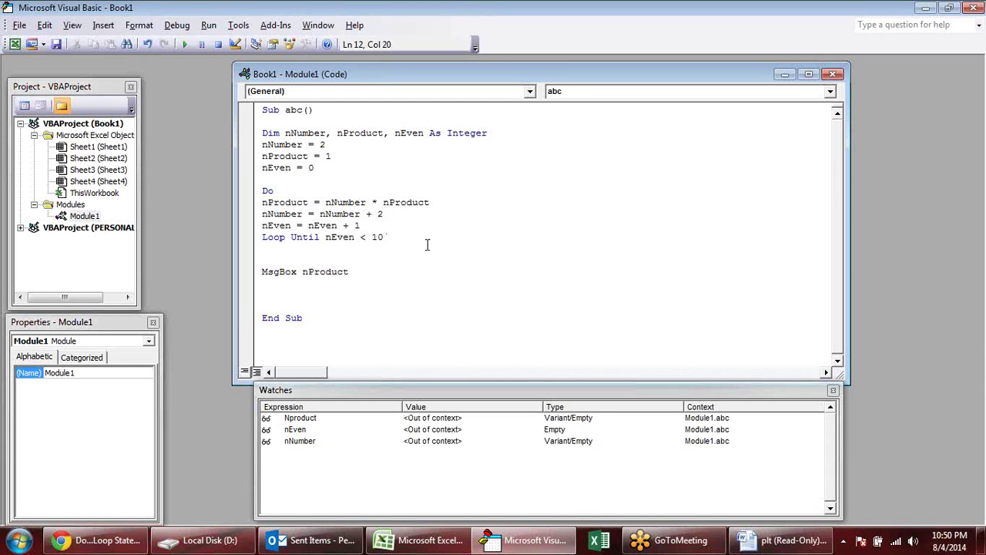
Restart abc with F8, running the nProduct = 1 and nEven = 0 initialisations into the loop.
click(320, 145)
key(F8)
key(F8)
key(F8)
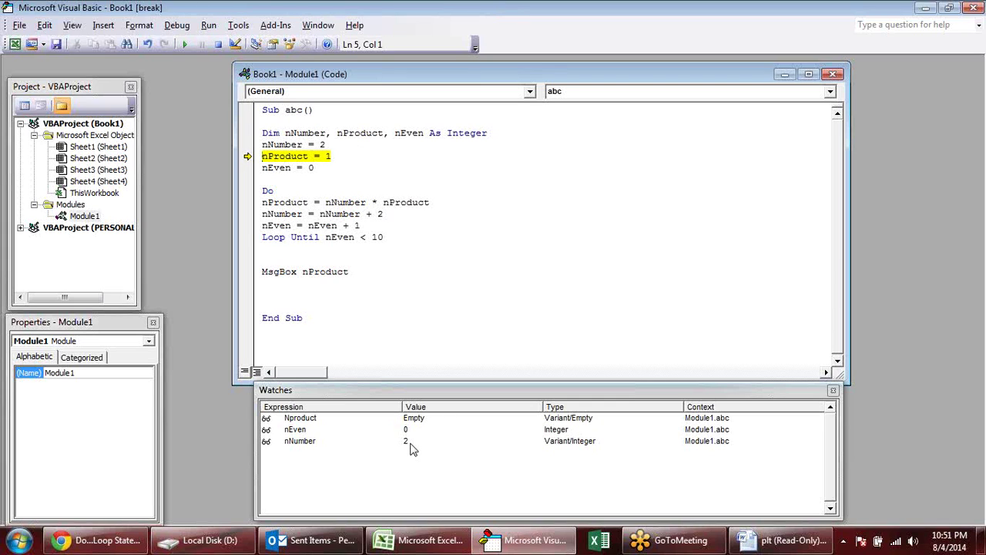
key(F8)
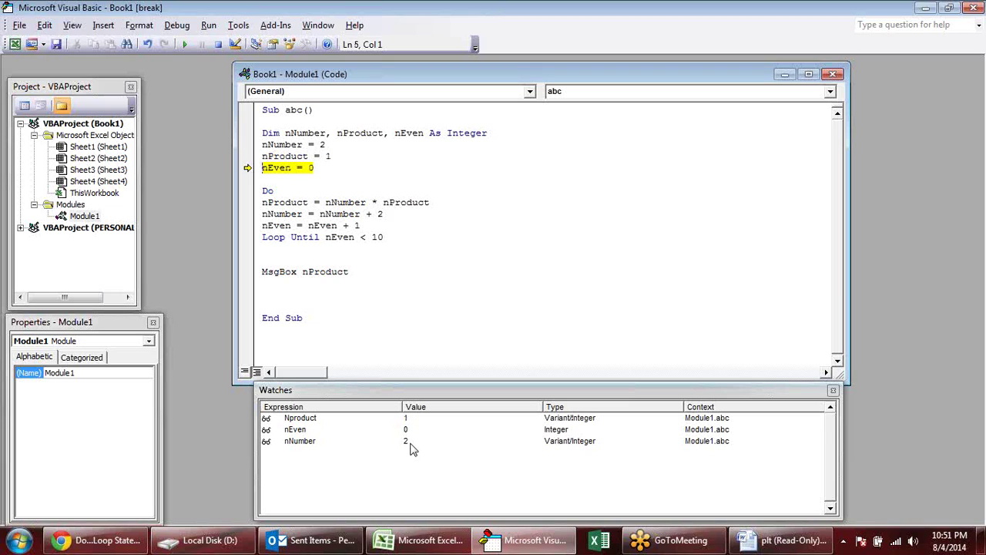
key(F8)
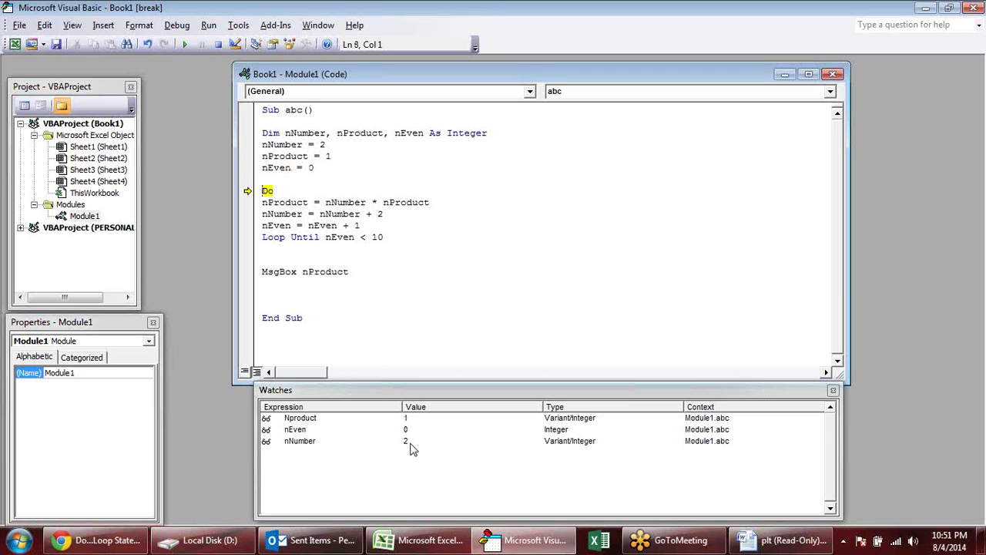
key(F8)
mouse_move(292, 214)
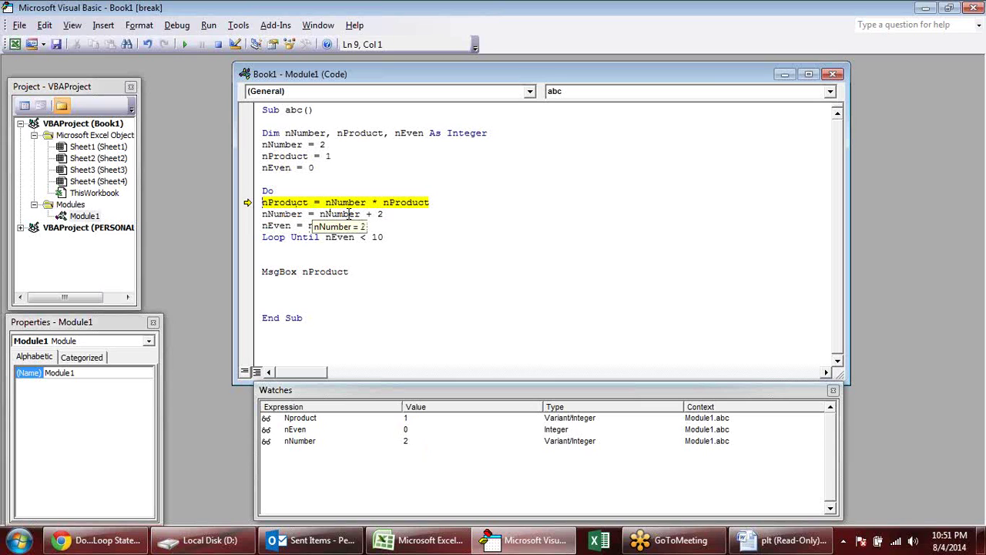
Step through the multiplication, nNumber increase and nEven increment to the Loop Until test.
key(F8)
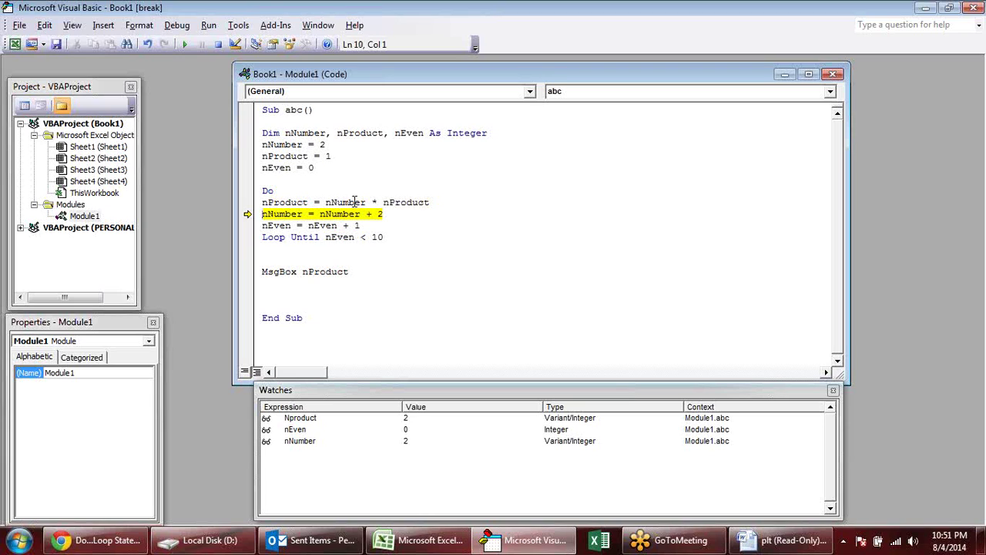
mouse_move(353, 199)
mouse_move(350, 216)
key(F8)
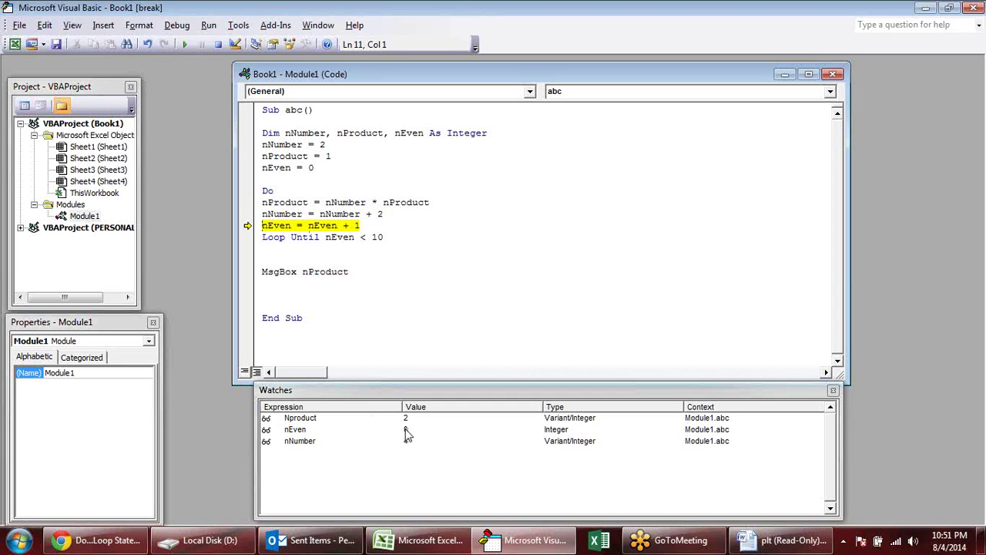
key(F8)
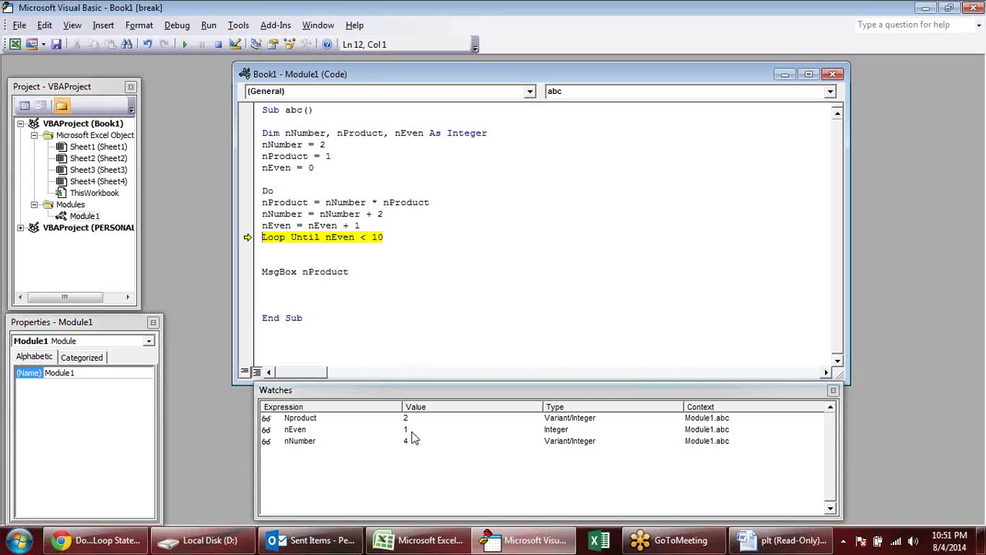
mouse_move(349, 239)
Replace Until with while on the loop line and step back to nProduct = nNumber * nProduct.
click(322, 238)
key(BackSpace)
key(BackSpace)
key(BackSpace)
key(BackSpace)
key(BackSpace)
text(while)
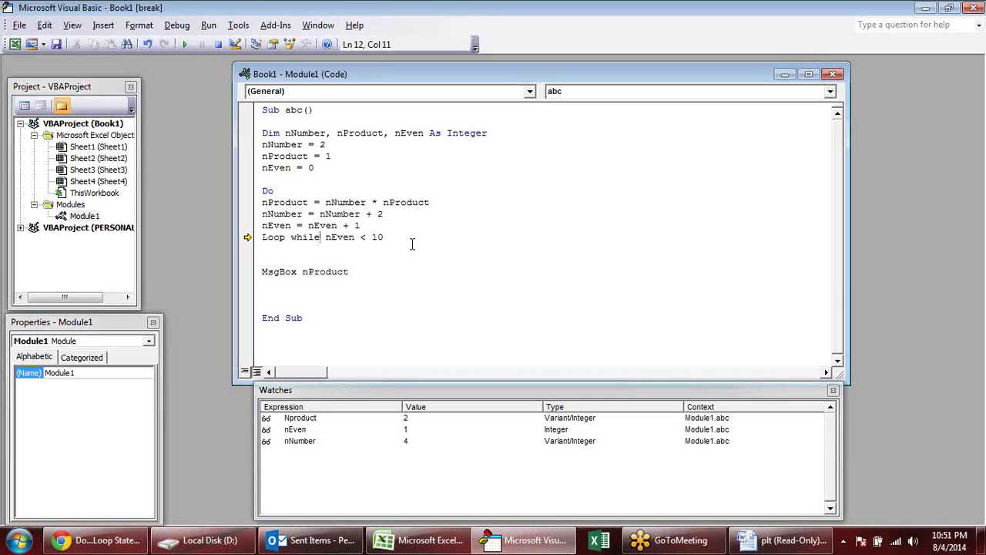
key(F8)
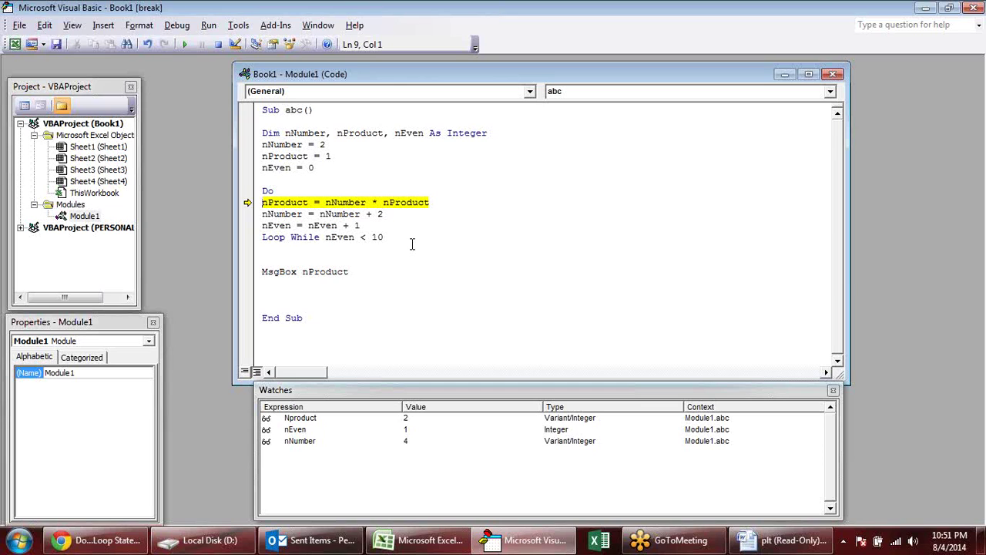
Step through the second loop pass, with nNumber going from 4 to 6, to the While test.
key(F8)
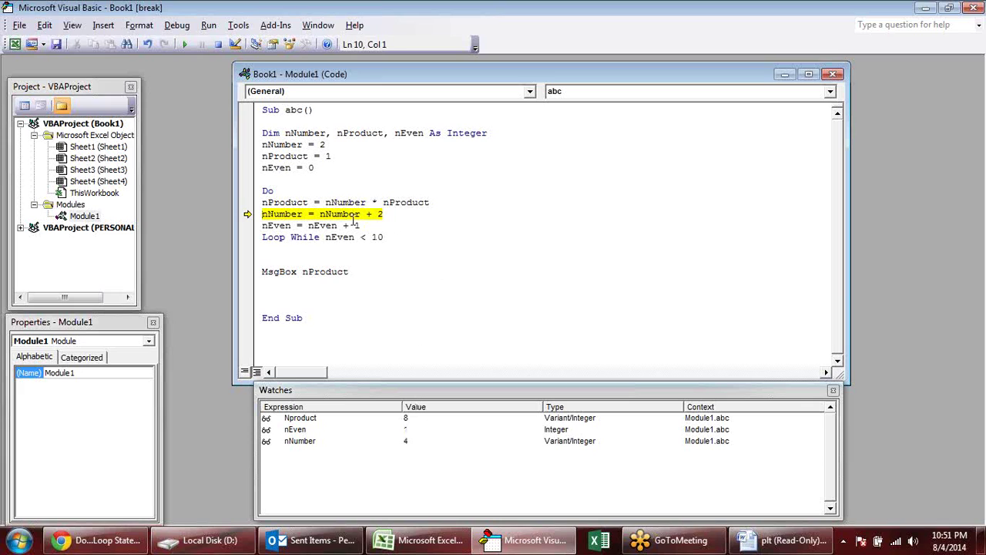
key(F8)
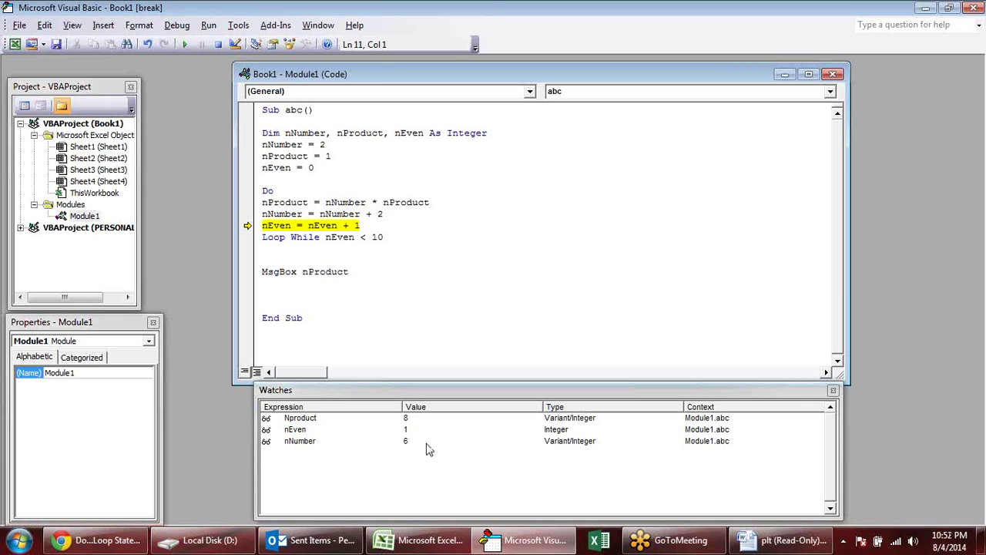
key(F8)
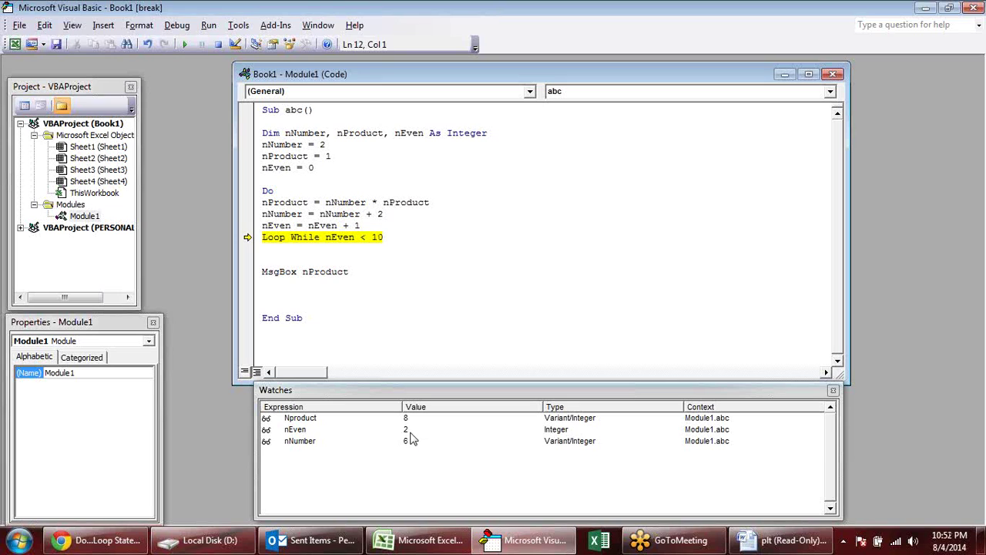
drag(322, 238, 332, 238)
click(331, 238)
key(F8)
key(F8)
key(F8)
key(F8)
key(F8)
key(F8)
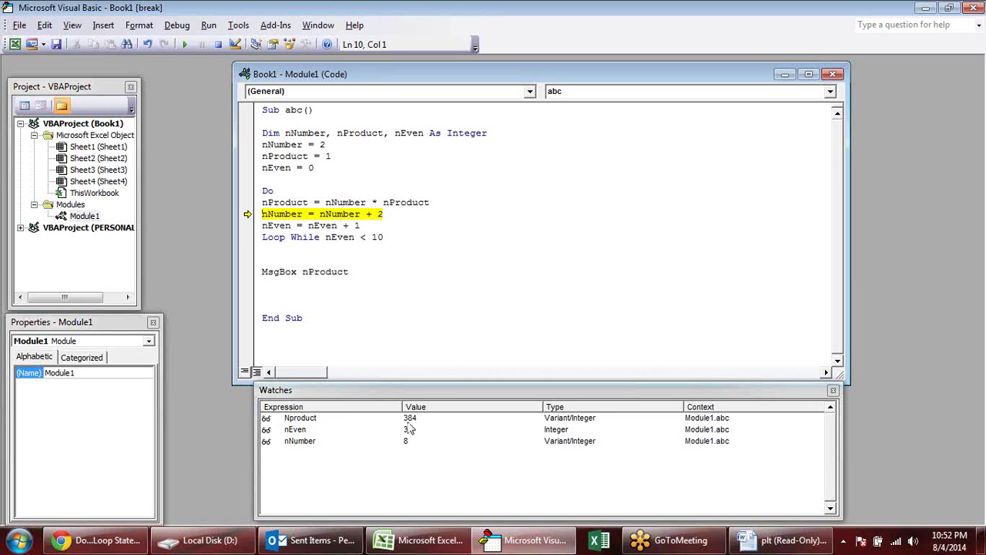
key(F8)
key(F8)
key(F8)
key(F8)
key(F8)
key(F8)
key(F8)
key(F8)
key(F8)
key(F8)
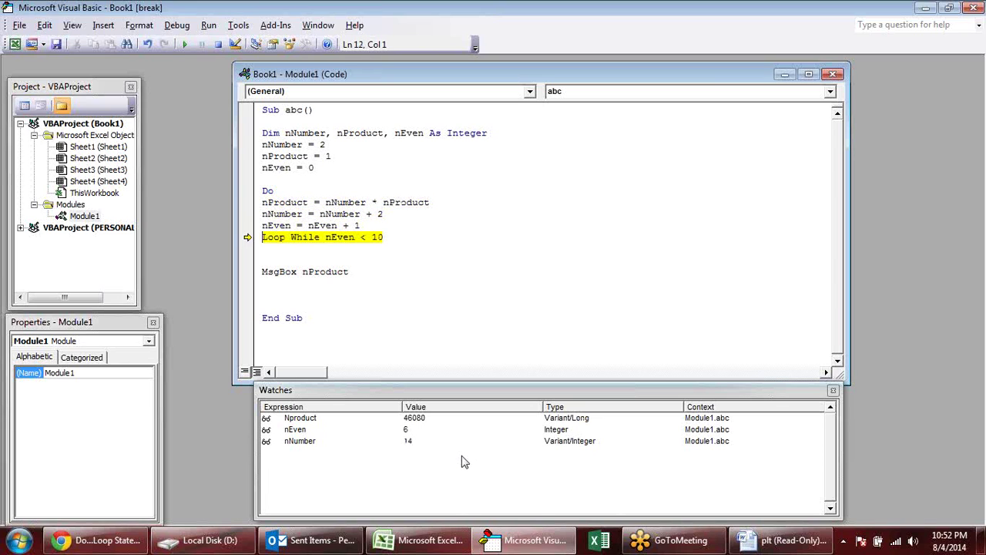
key(F8)
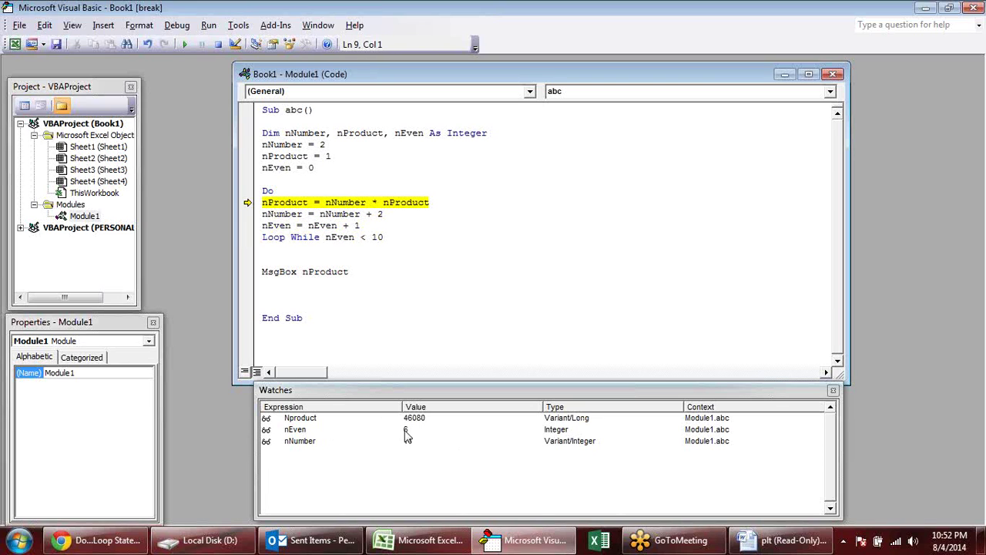
key(F8)
key(F8)
key(F8)
key(F8)
key(F8)
key(F8)
key(F8)
key(F8)
key(F8)
key(F8)
key(F8)
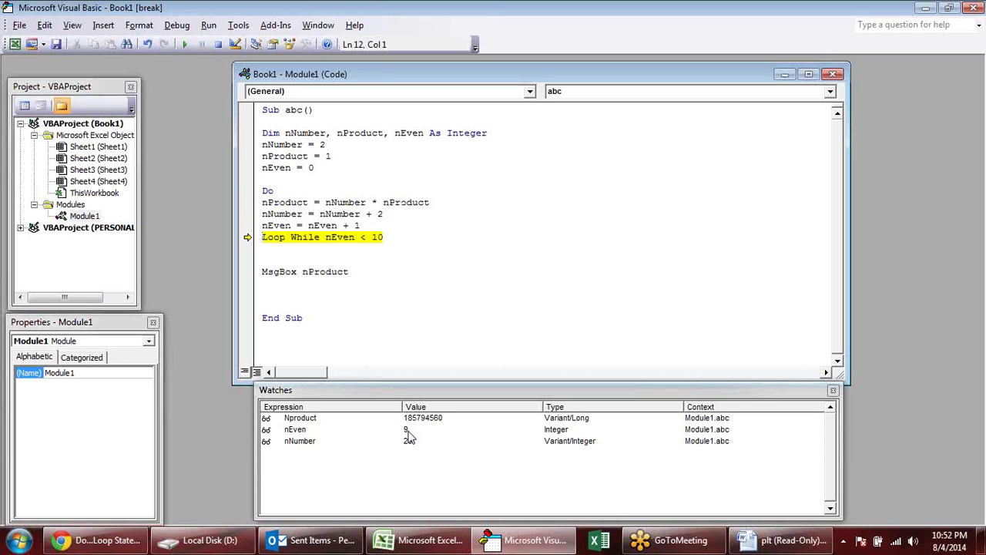
key(F8)
key(F8)
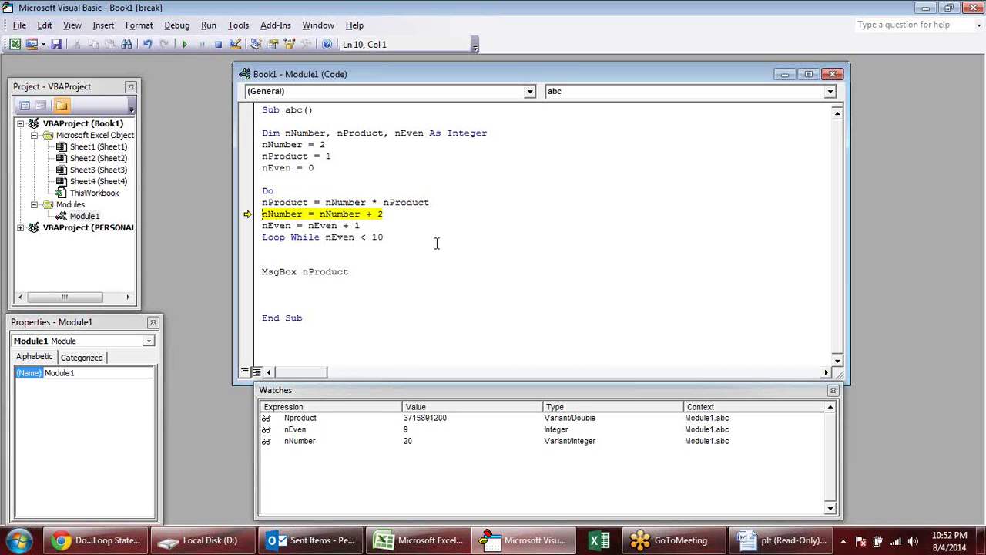
key(F8)
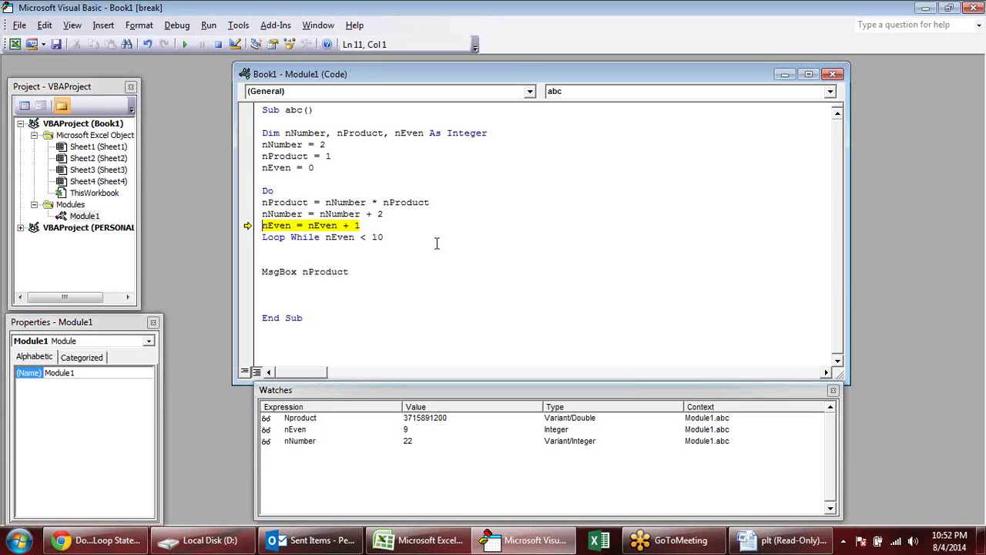
key(F8)
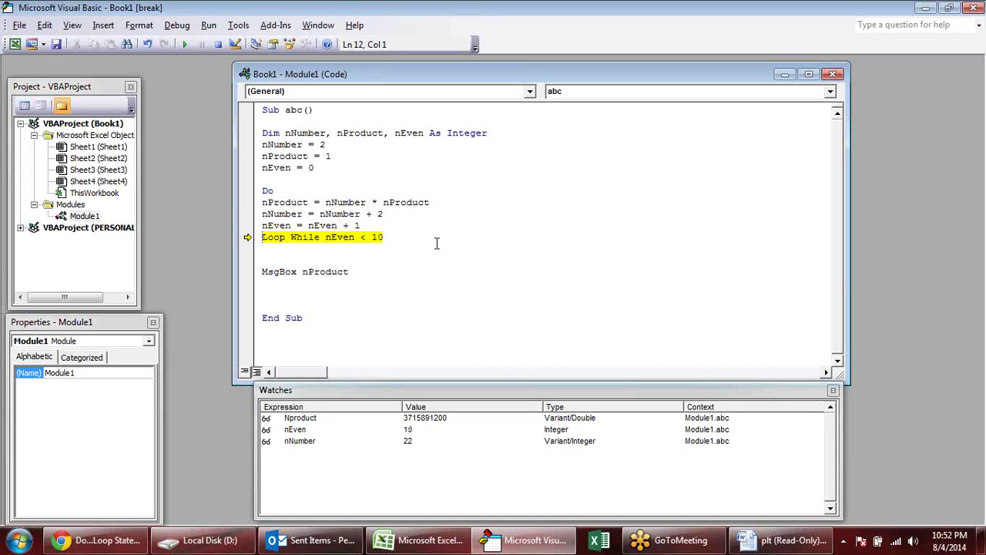
key(F8)
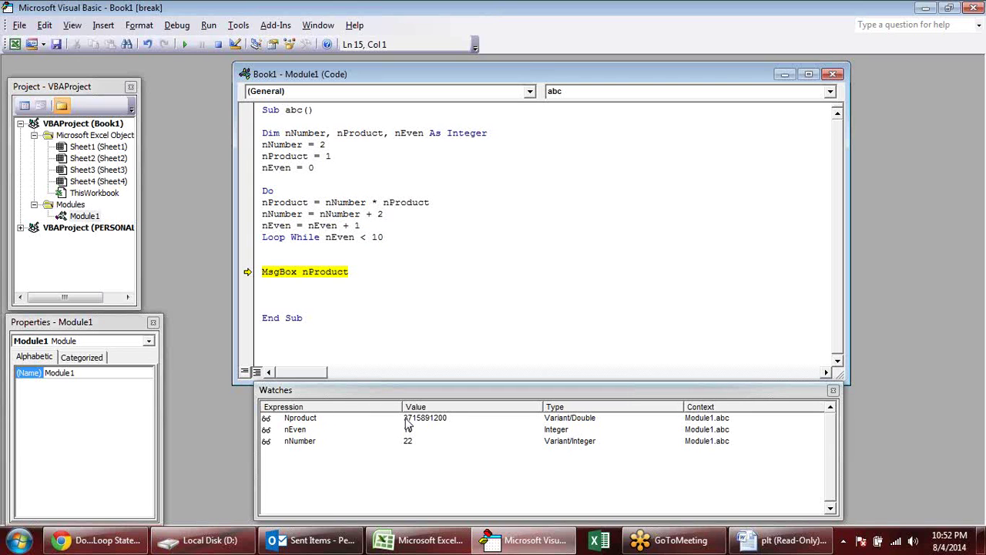
key(F8)
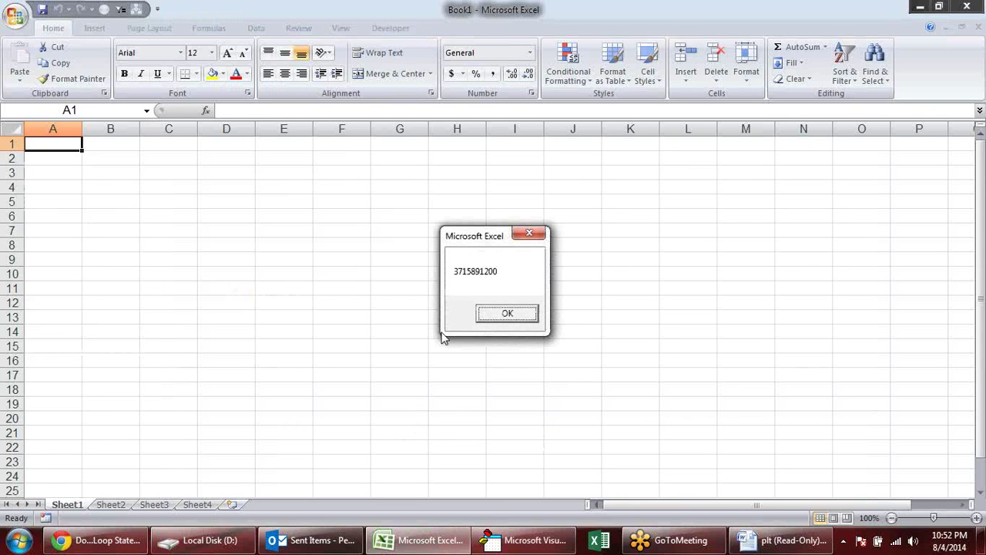
click(536, 315)
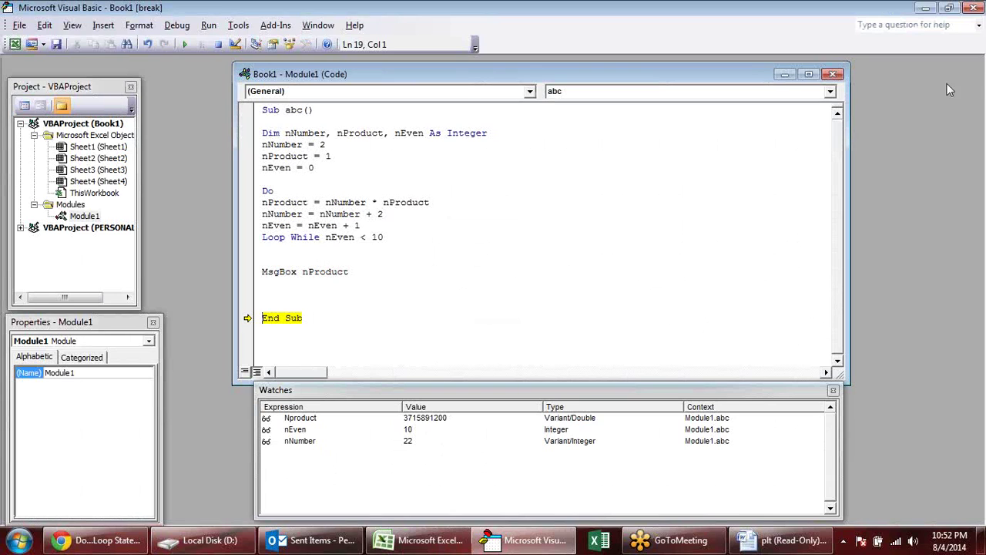
click(833, 74)
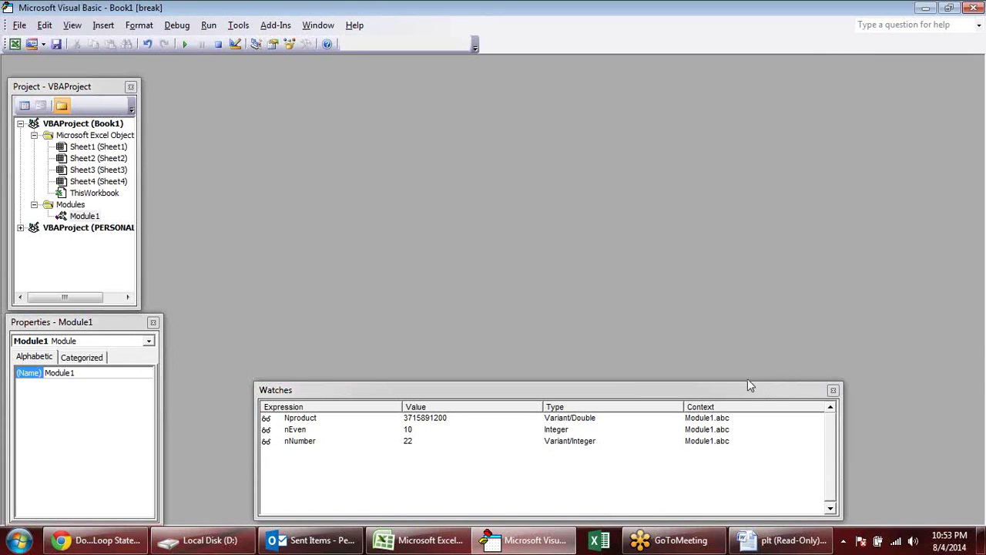
click(833, 390)
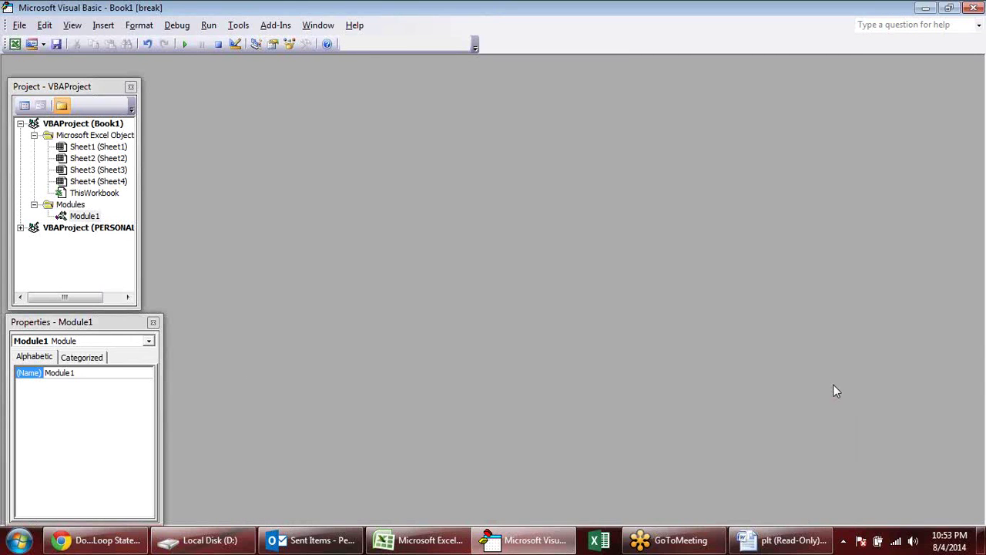
key(alt+F11)
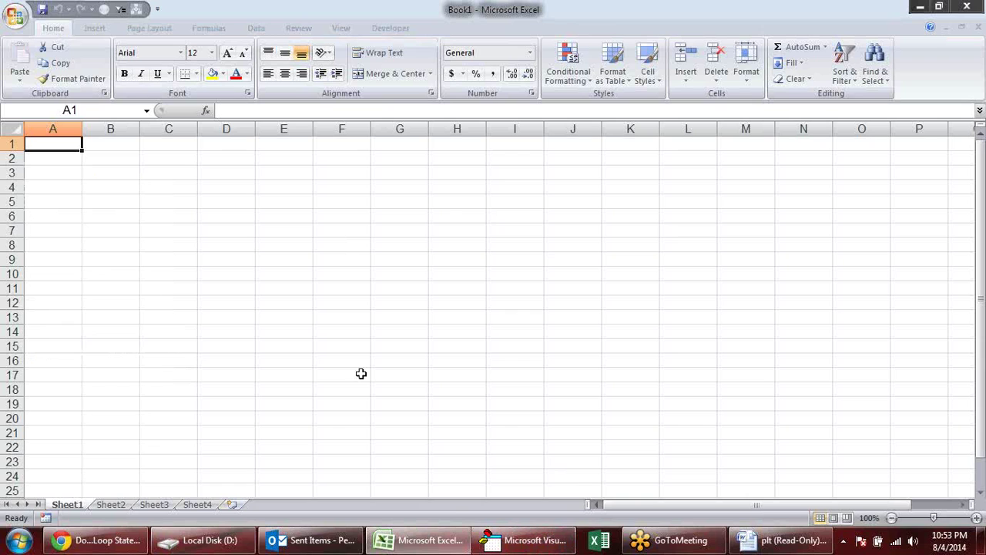
Switch to the plt Word document, deselect the flowchart picture, and scroll down to flowchart 3.P.2.
click(779, 540)
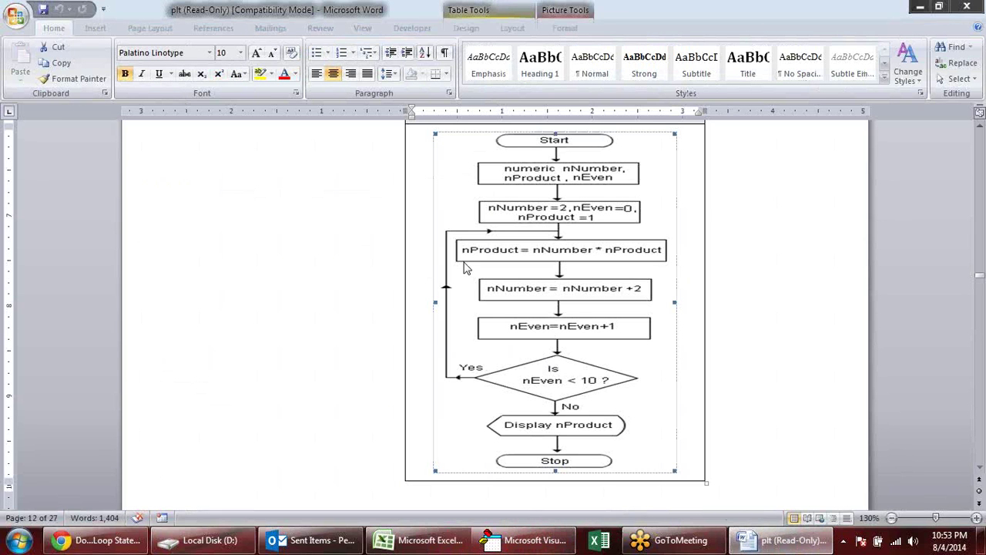
click(832, 243)
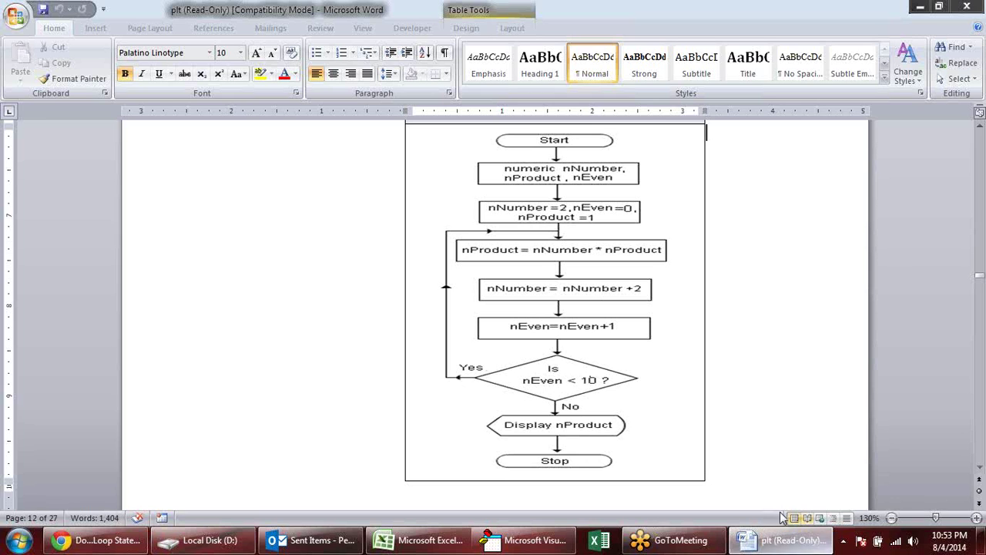
scroll(771, 312, down, 2)
Scroll Word to the page 13 odd/even flowchart and click into its nEven = 0 box.
scroll(772, 316, down, 4)
scroll(773, 323, down, 3)
scroll(772, 324, down, 3)
scroll(771, 327, down, 2)
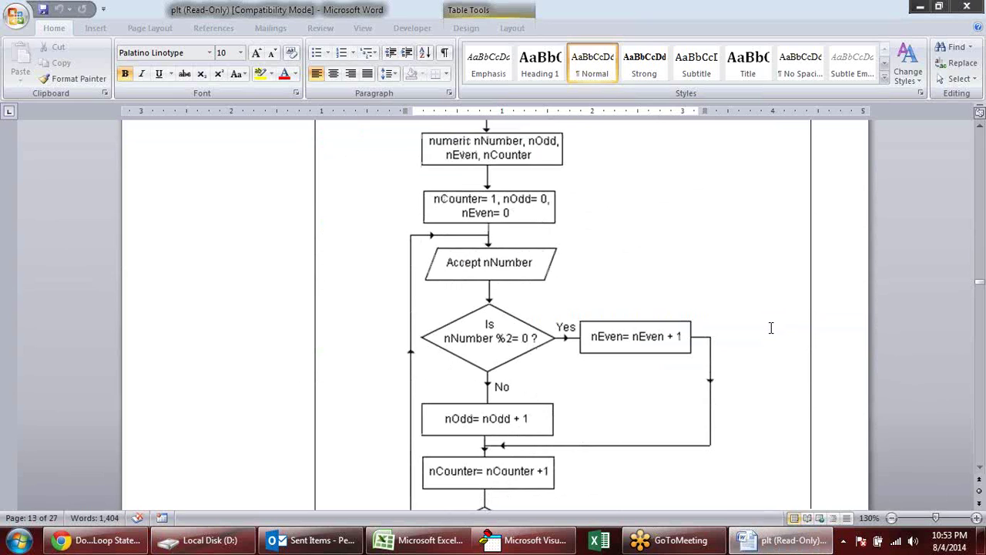
scroll(775, 327, down, 2)
scroll(779, 324, down, 3)
scroll(780, 323, up, 3)
scroll(780, 323, up, 3)
scroll(779, 323, up, 1)
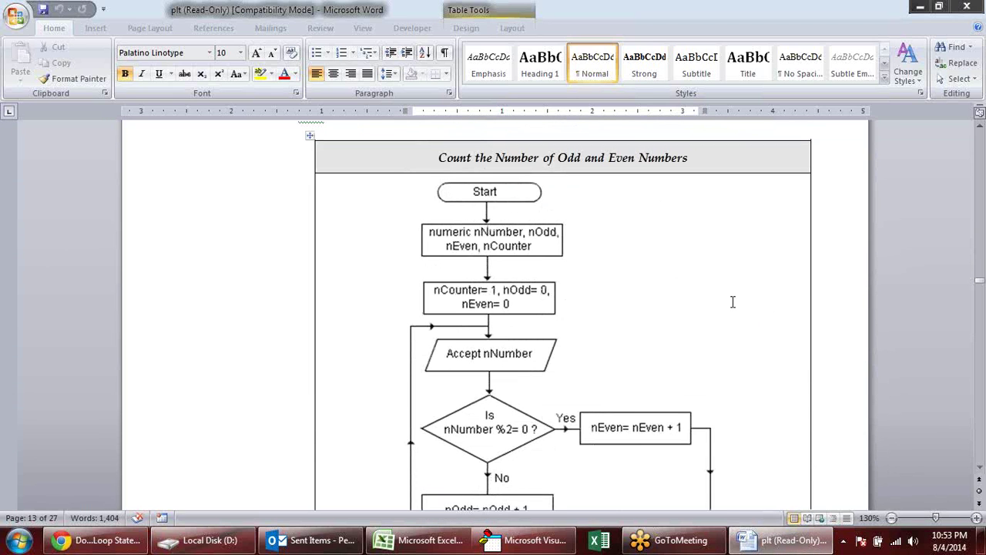
scroll(669, 246, down, 1)
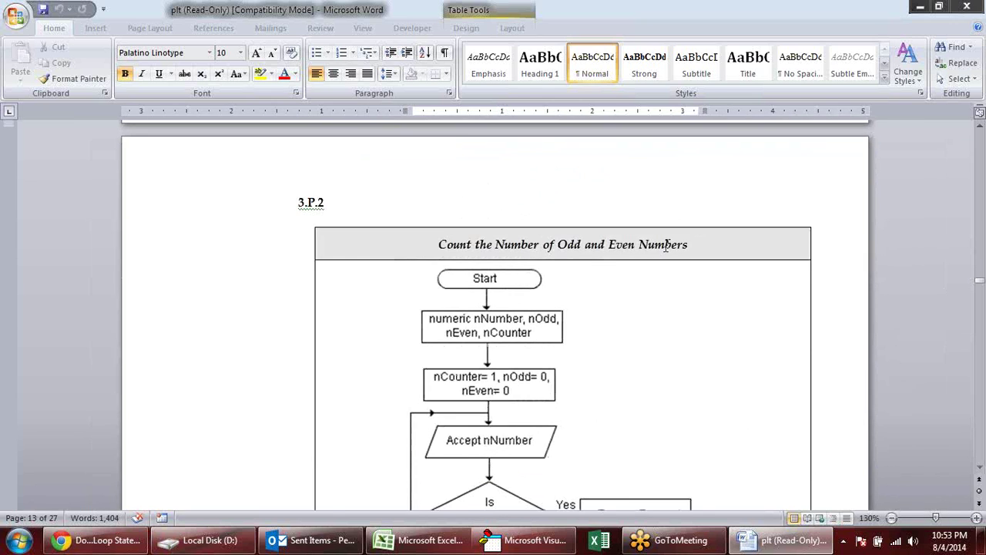
scroll(669, 246, down, 1)
scroll(669, 248, up, 1)
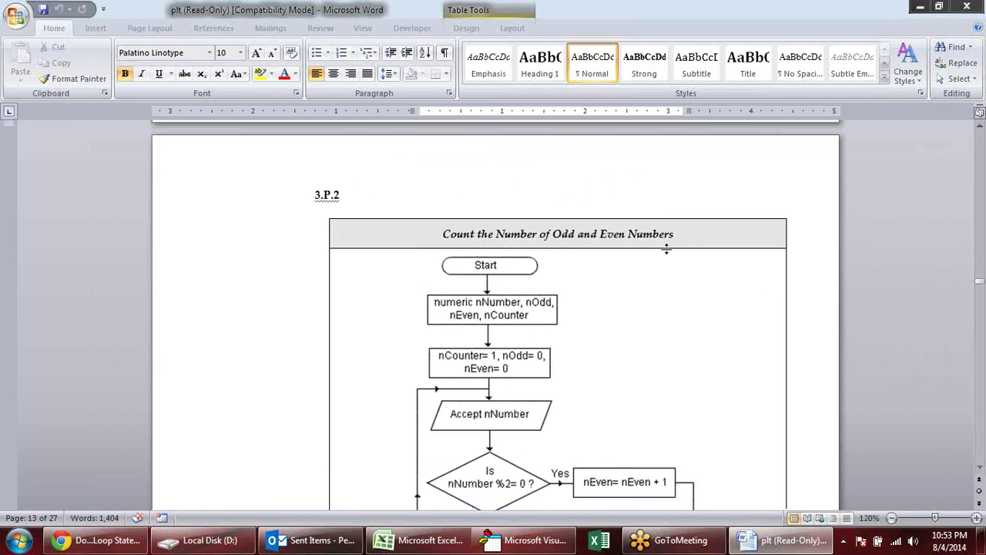
scroll(689, 275, down, 2)
scroll(688, 275, down, 1)
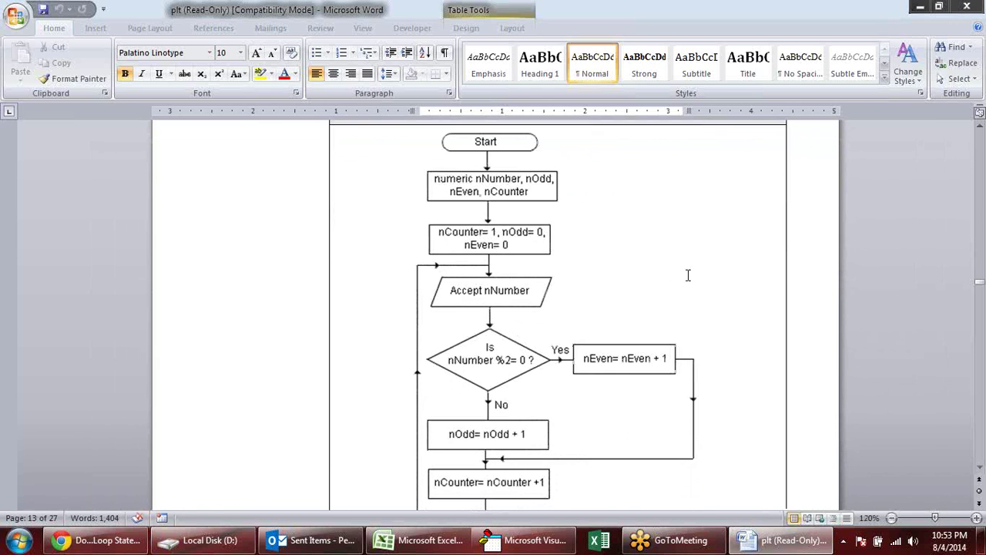
scroll(688, 275, up, 1)
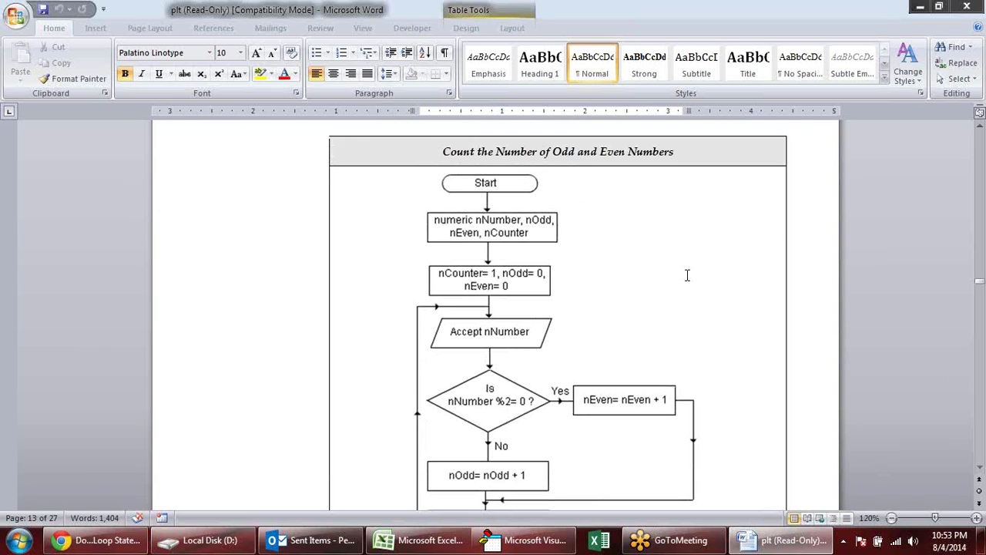
scroll(688, 275, down, 2)
scroll(688, 275, down, 3)
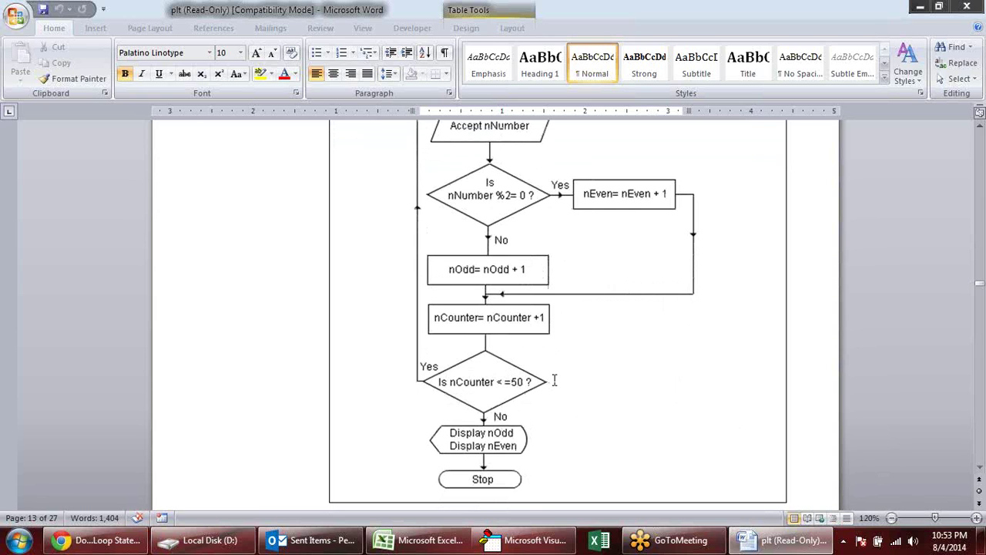
scroll(554, 379, up, 3)
scroll(555, 380, up, 3)
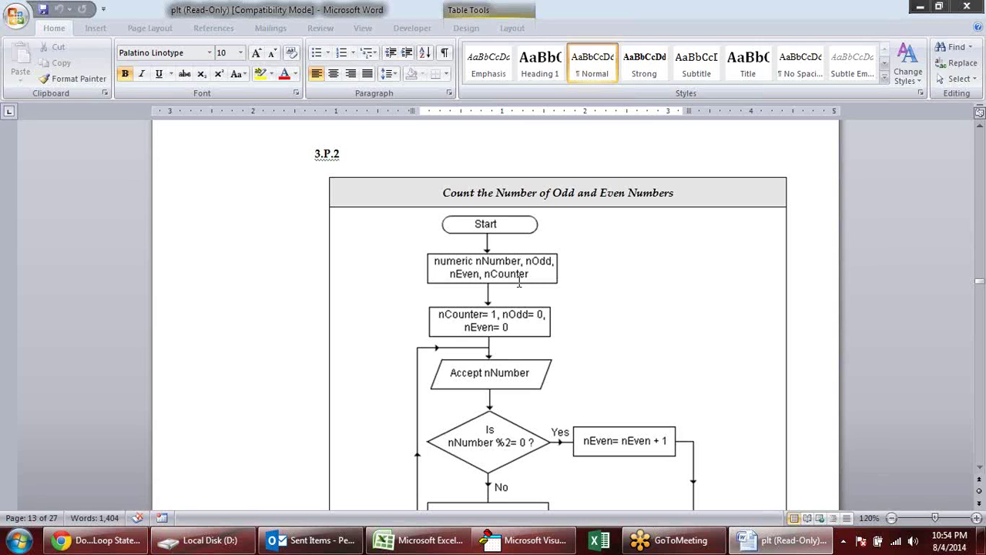
scroll(562, 318, down, 3)
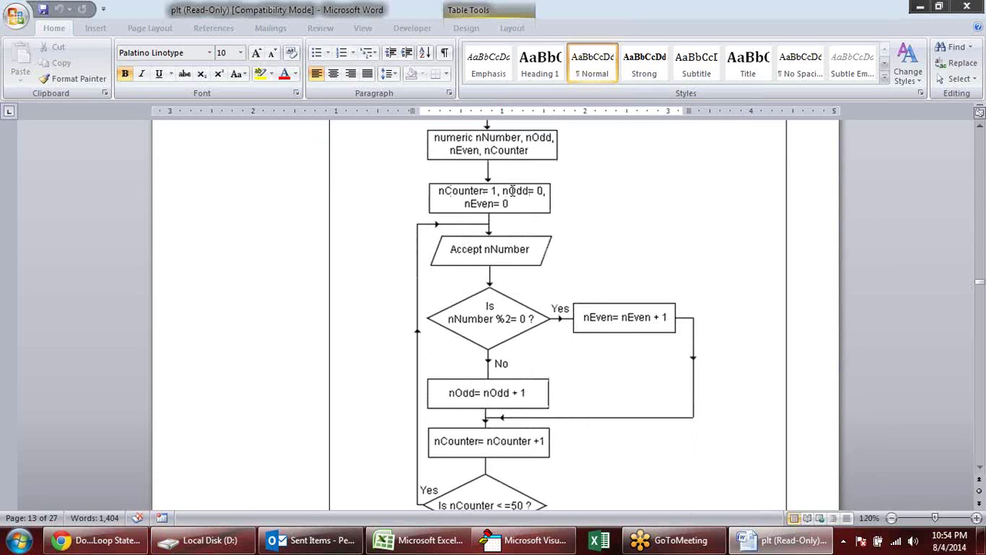
text(,)
click(502, 204)
scroll(612, 224, down, 2)
scroll(610, 226, up, 1)
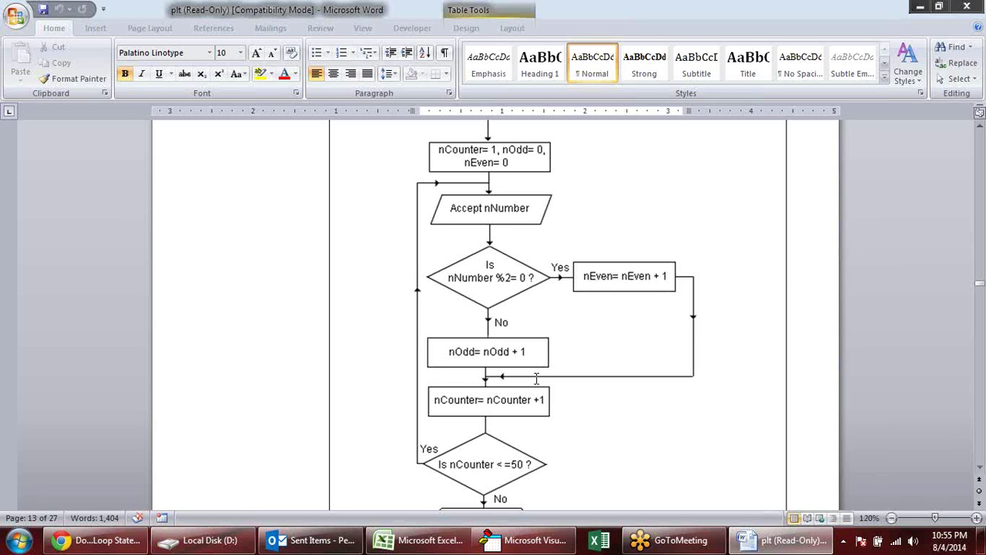
scroll(491, 346, down, 1)
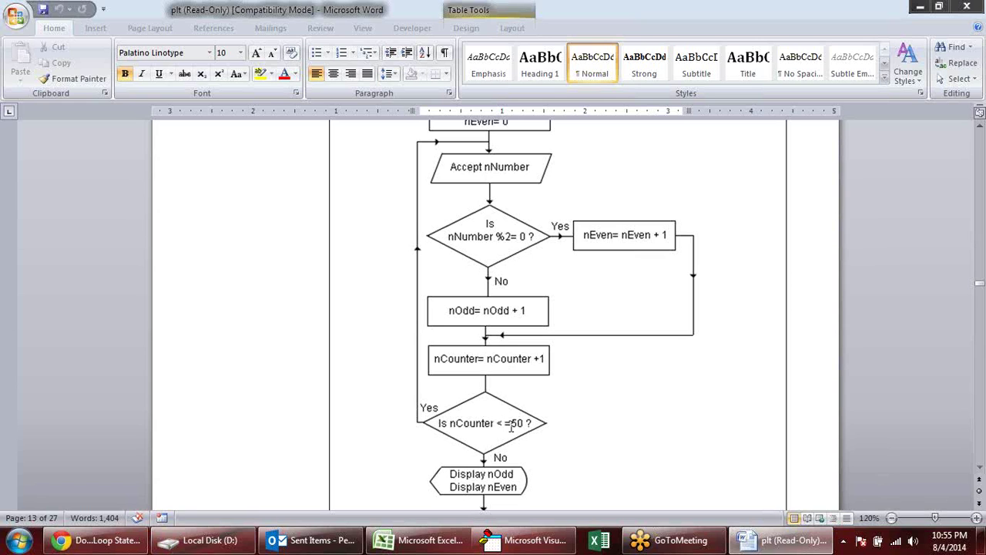
scroll(562, 409, down, 1)
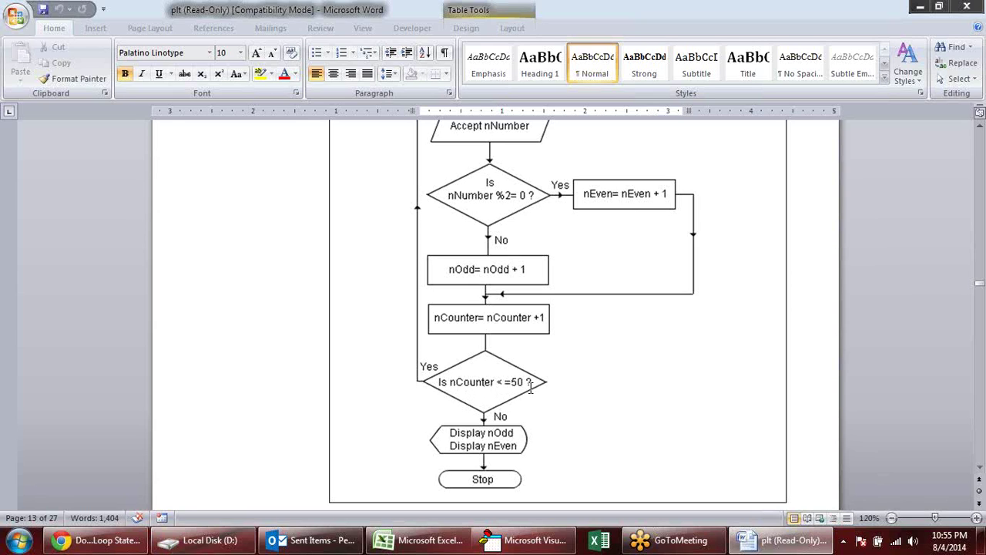
scroll(601, 231, up, 3)
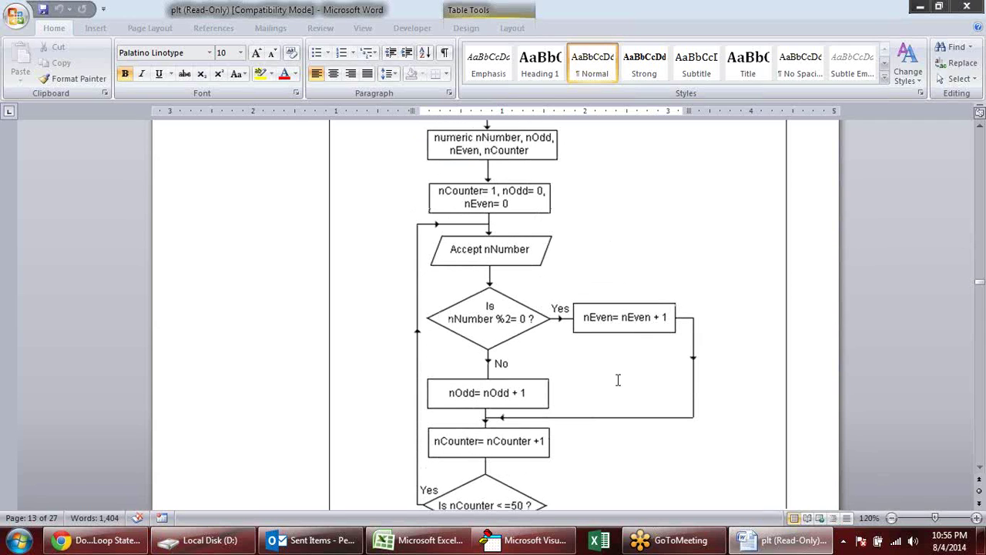
scroll(600, 345, down, 1)
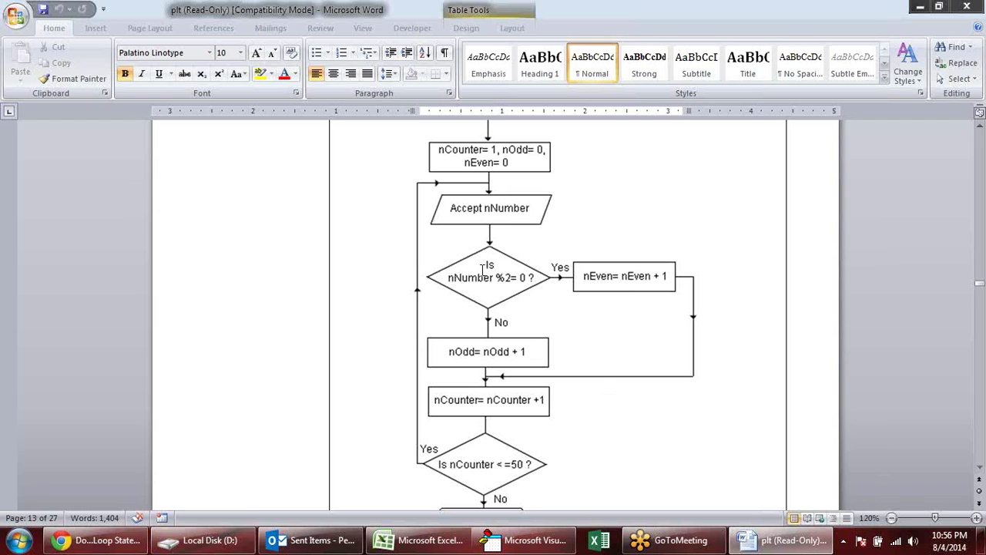
Select the flowchart, scroll down to its Stop box, and switch to the blank Excel workbook.
click(613, 274)
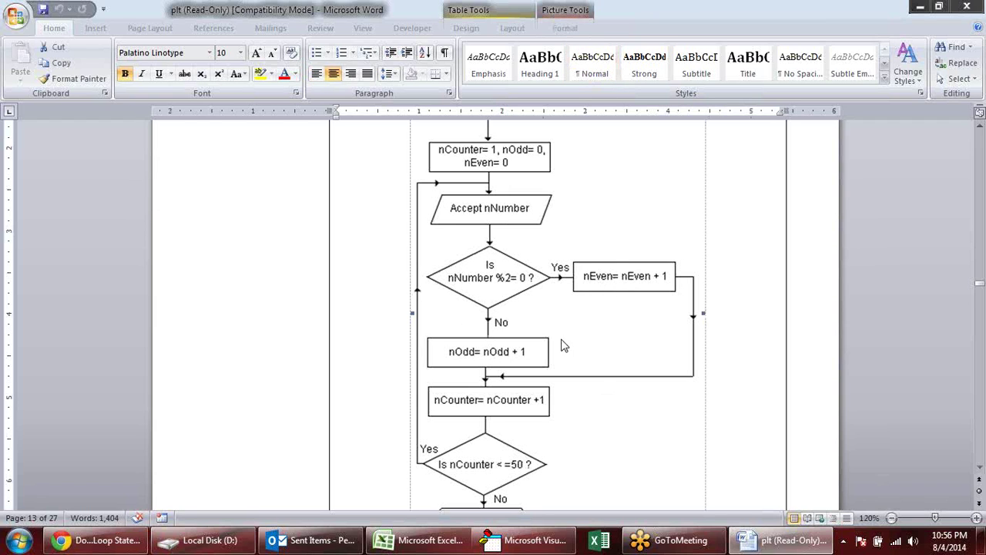
scroll(564, 346, down, 2)
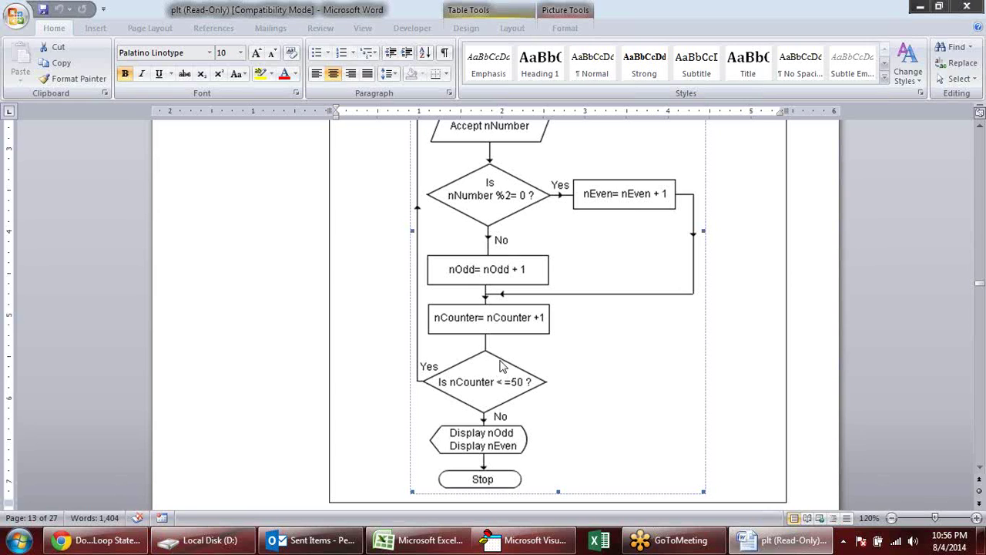
scroll(487, 364, down, 1)
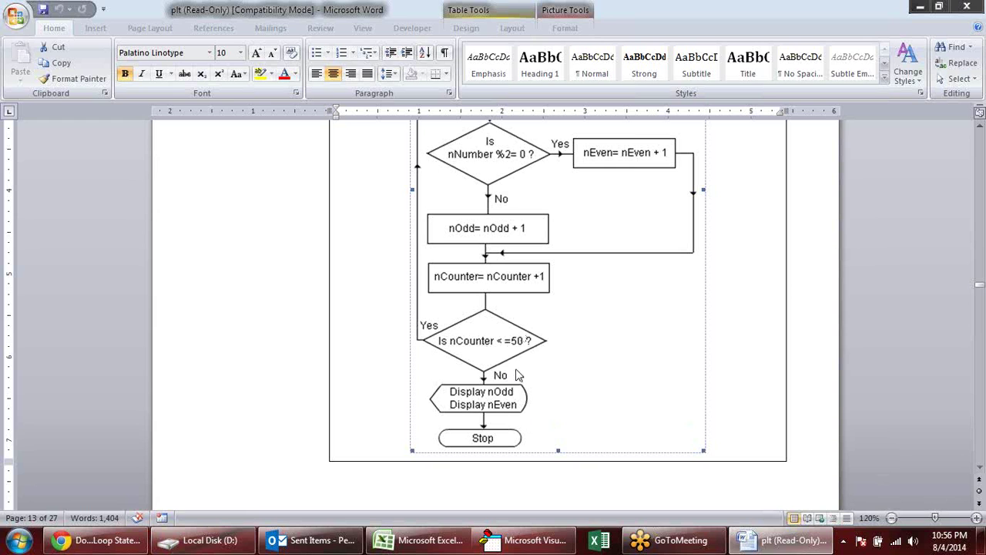
key(alt+Tab)
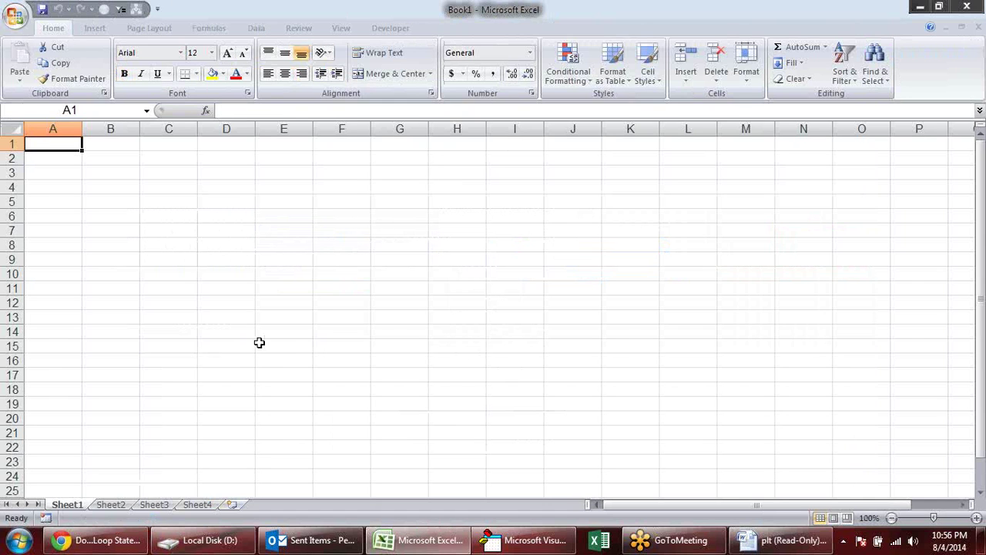
Bring the VBA editor forward, open Module1's code and reset the paused macro.
click(432, 541)
click(532, 541)
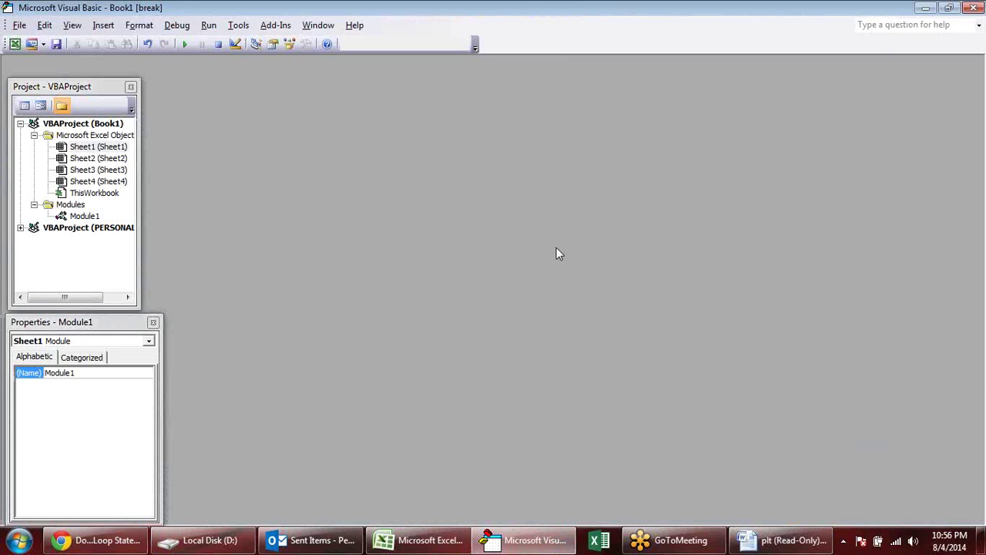
double_click(85, 216)
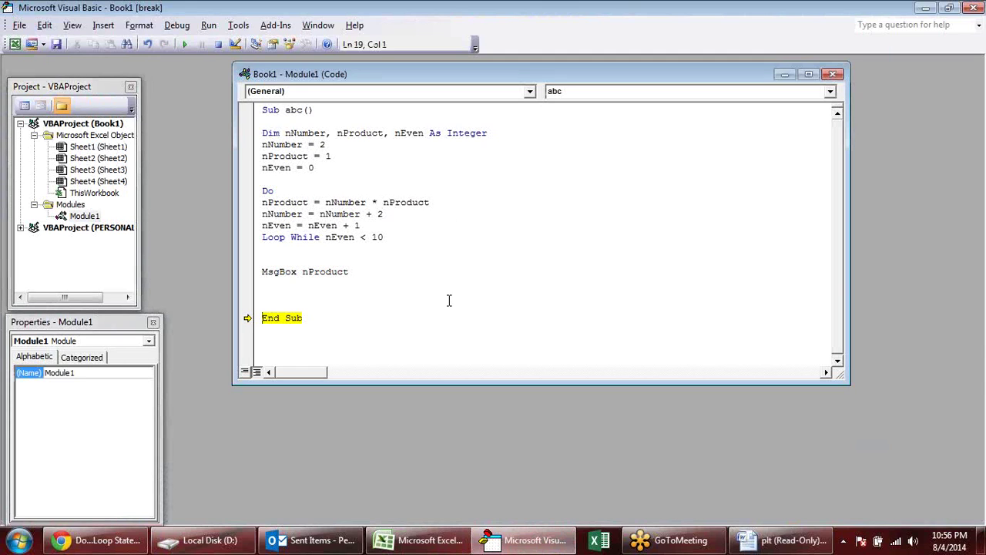
click(218, 44)
Tidy the blank lines after abc's End Sub and add an empty Sub counter() procedure.
click(317, 294)
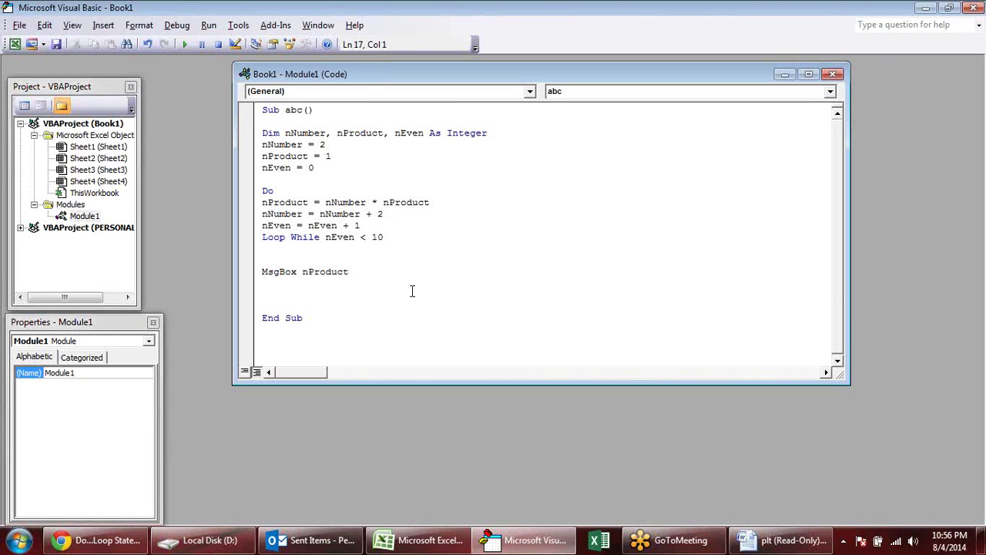
key(Delete)
click(361, 308)
key(Return)
key(Return)
key(Return)
key(Return)
key(Return)
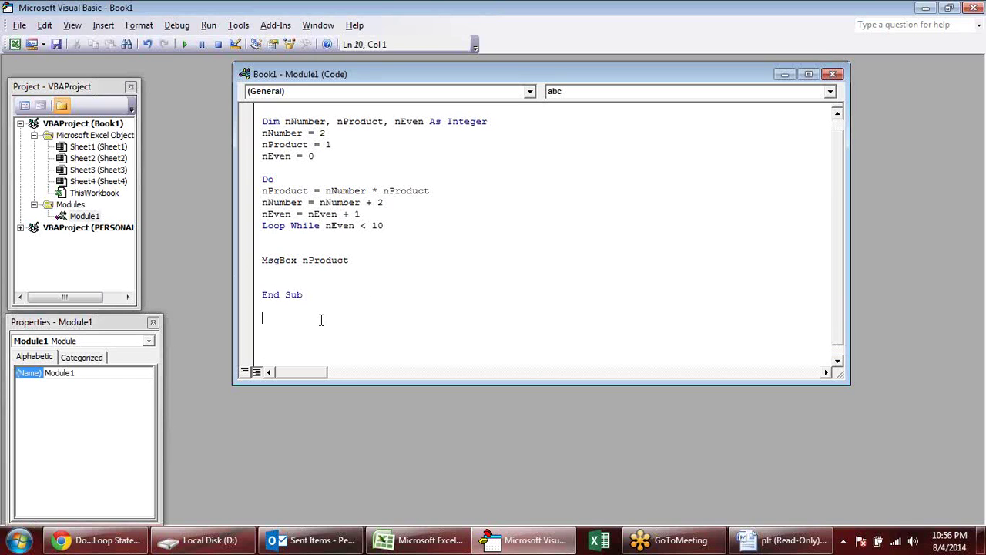
text(sub )
text(c)
key(BackSpace)
text(counter()
text())
key(Return)
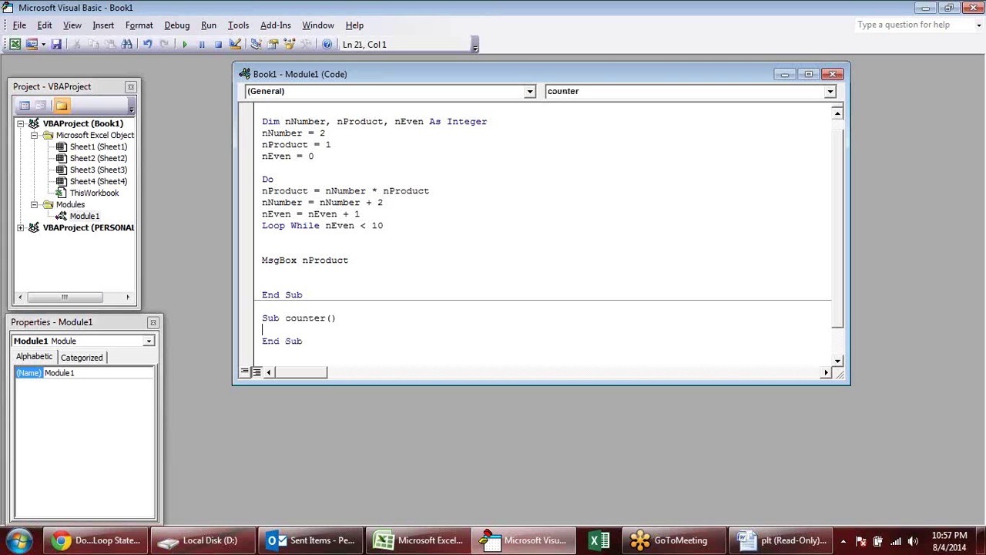
key(Return)
key(Return)
scroll(275, 306, down, 2)
Switch back to the Word odd/even flowchart and scroll up to its start.
key(alt+Tab)
scroll(619, 275, up, 4)
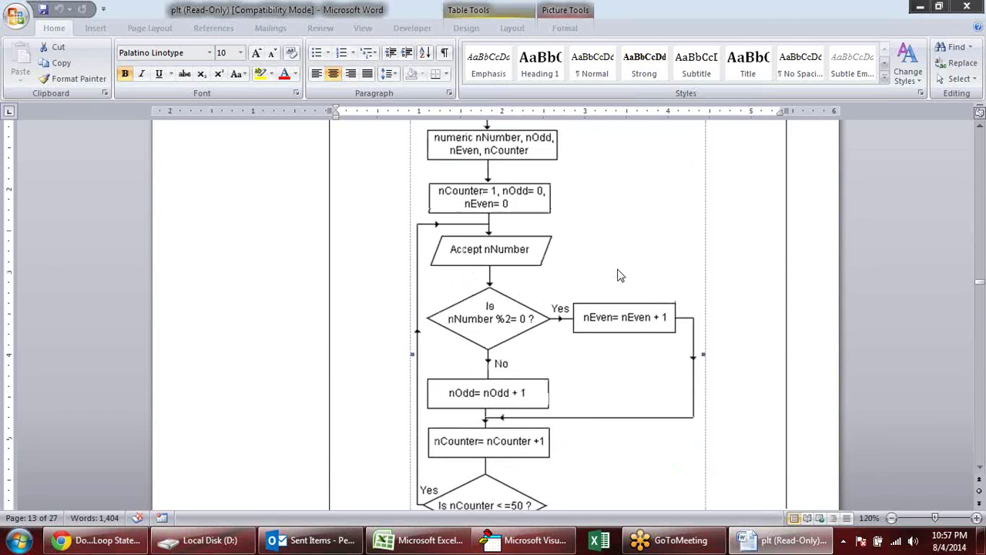
scroll(619, 275, up, 2)
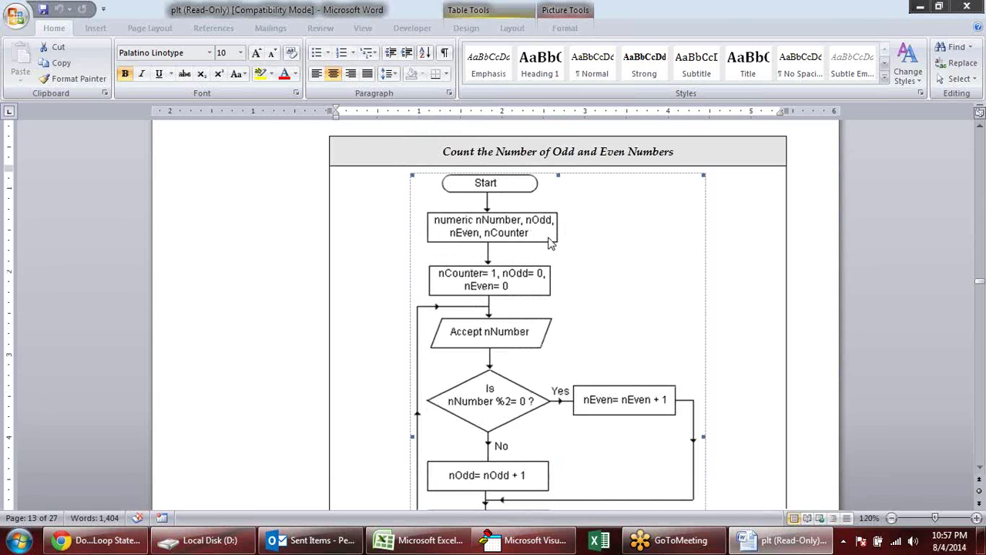
Return to Module1 and place the cursor on the first line inside Sub counter().
key(alt+Tab)
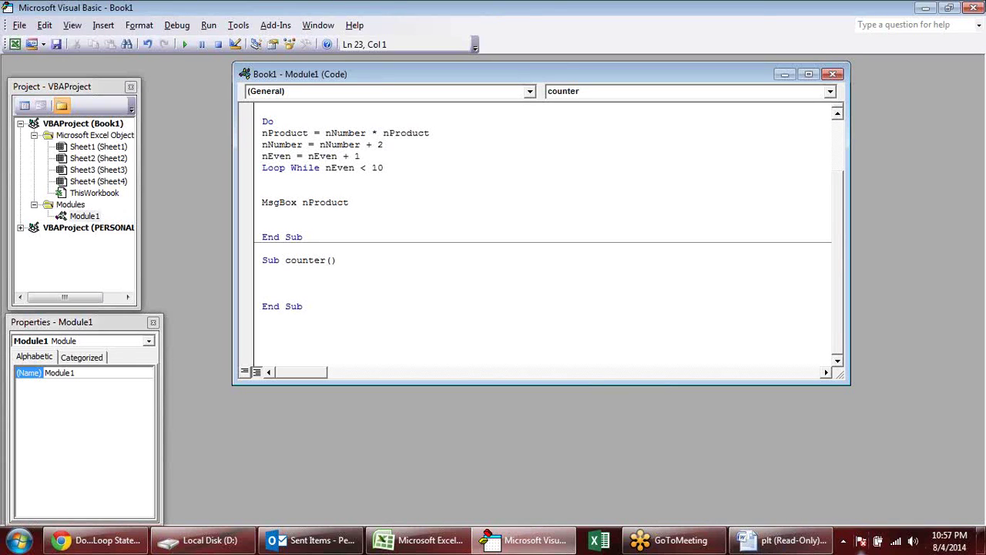
scroll(467, 141, up, 1)
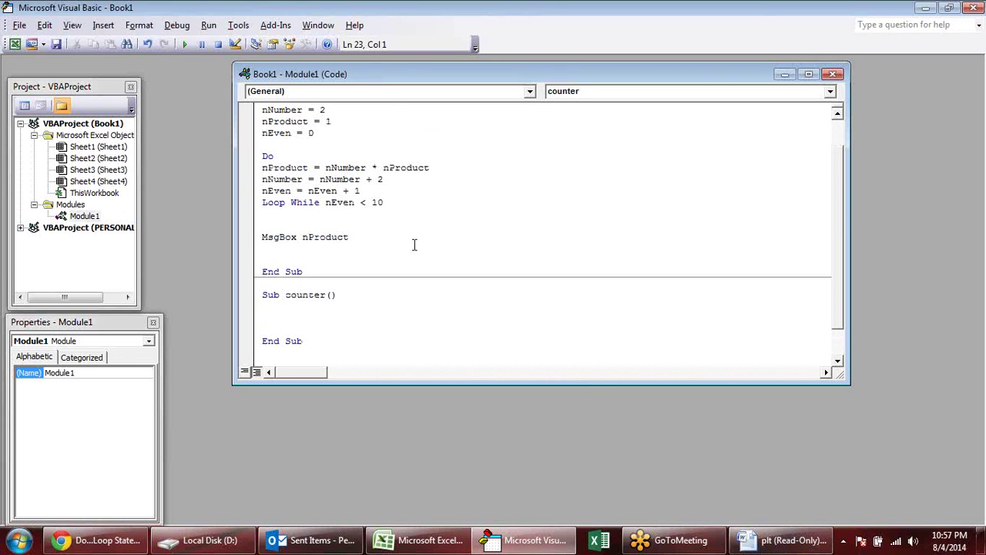
scroll(414, 244, down, 1)
key(Up)
key(Up)
Type the declaration 'Dim nNumeric, nEven, nOdd, nCounter As Integer', then check the flowchart.
text(dim nNumb)
key(BackSpace)
text(eric,)
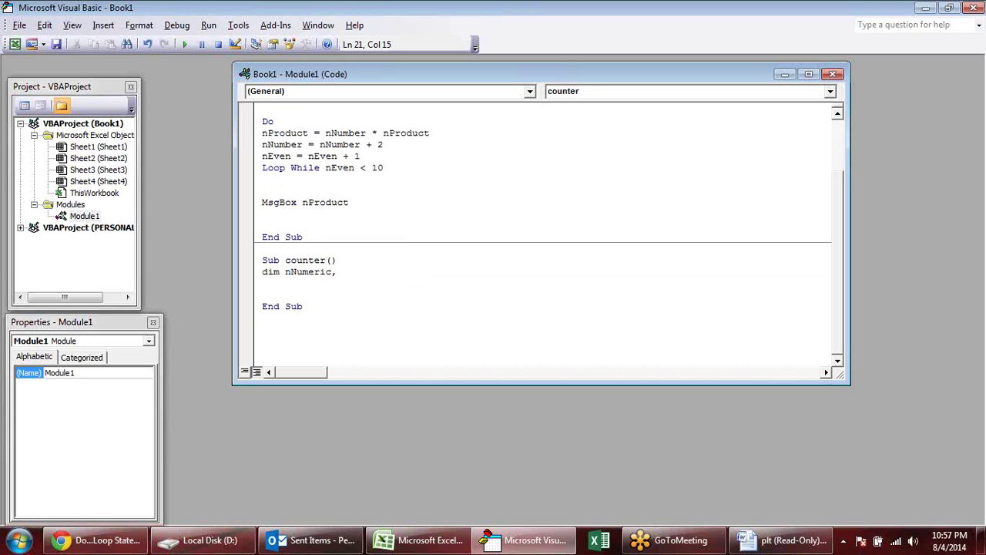
key(BackSpace)
text(nEven,nO)
text(dd,)
text(n)
key(BackSpace)
text(ncount)
key(BackSpace)
key(BackSpace)
key(BackSpace)
key(BackSpace)
key(BackSpace)
text(Counter)
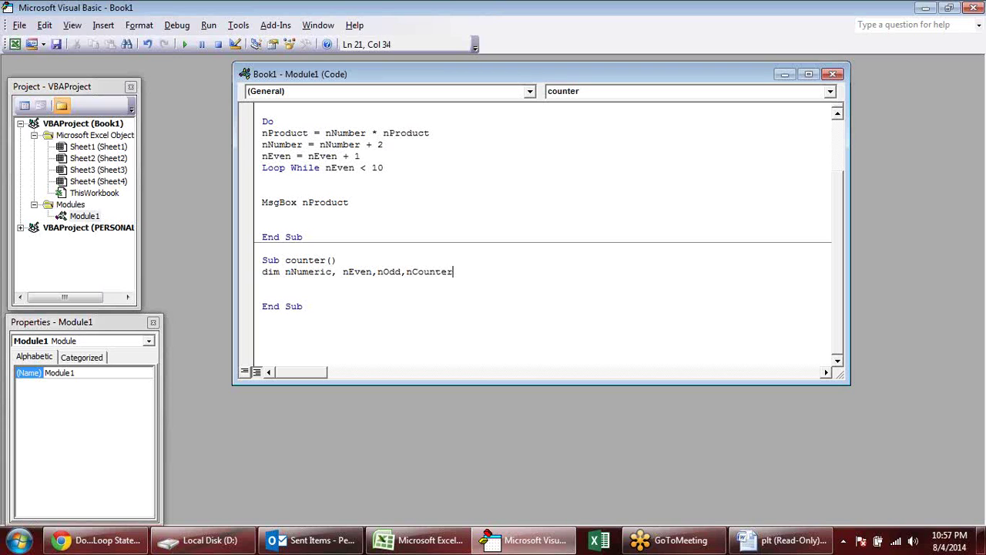
text( as in)
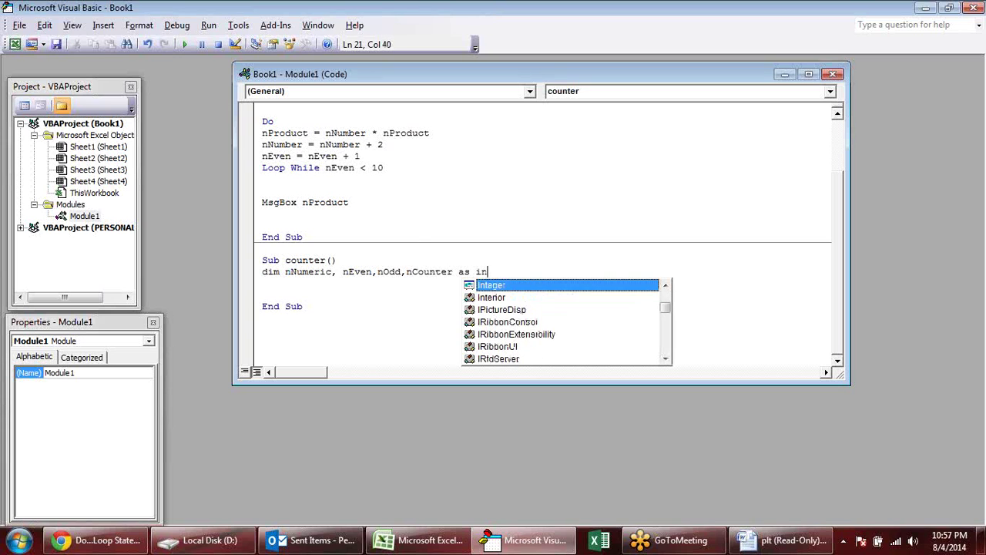
key(Tab)
key(Return)
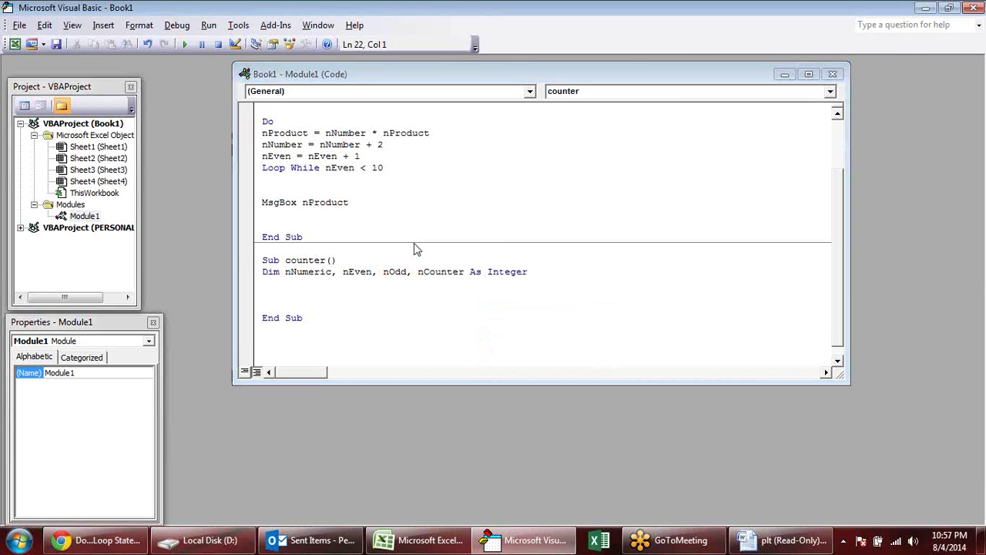
key(alt+Tab)
scroll(466, 276, down, 2)
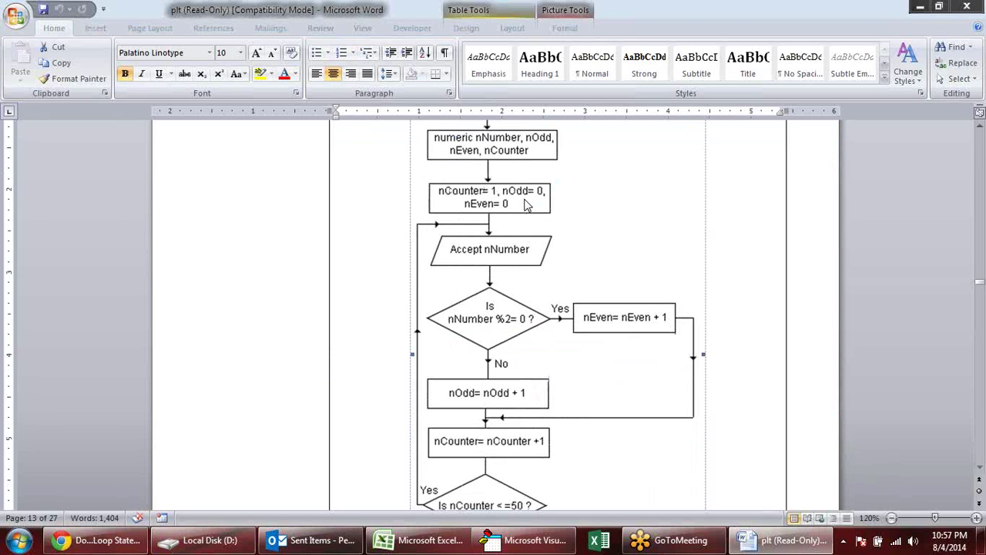
Initialise nCounter = 1 and nOdd = 0 on lines below the Dim statement.
key(alt+Tab)
text(nCoun)
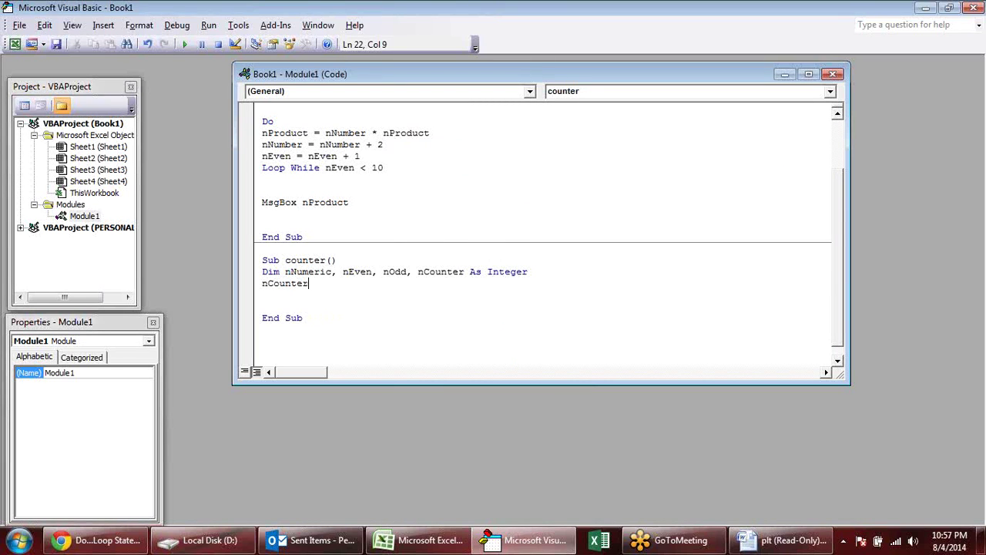
text(= 1)
key(Return)
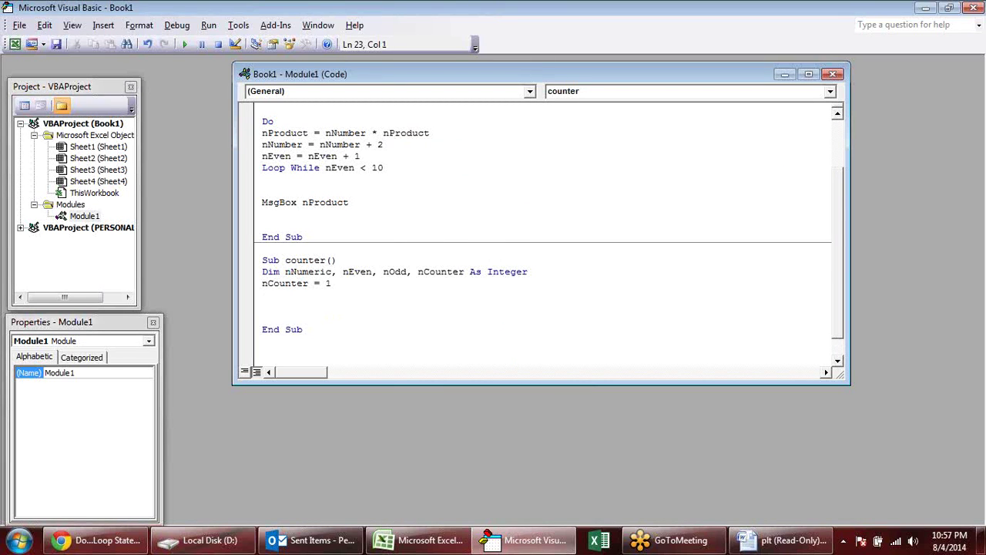
key(alt+Tab)
key(alt+Tab)
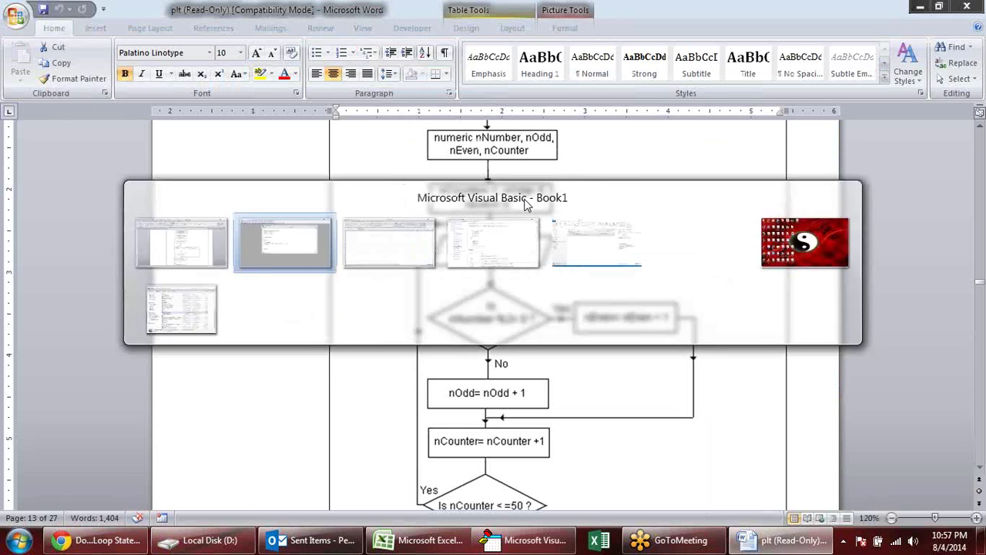
text(nOdd)
key(alt+Tab)
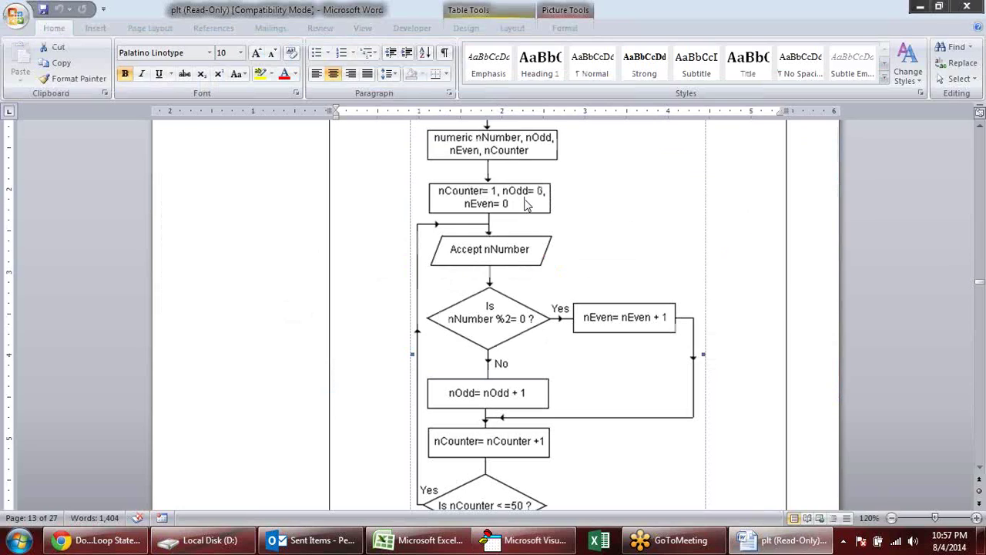
key(alt+Tab)
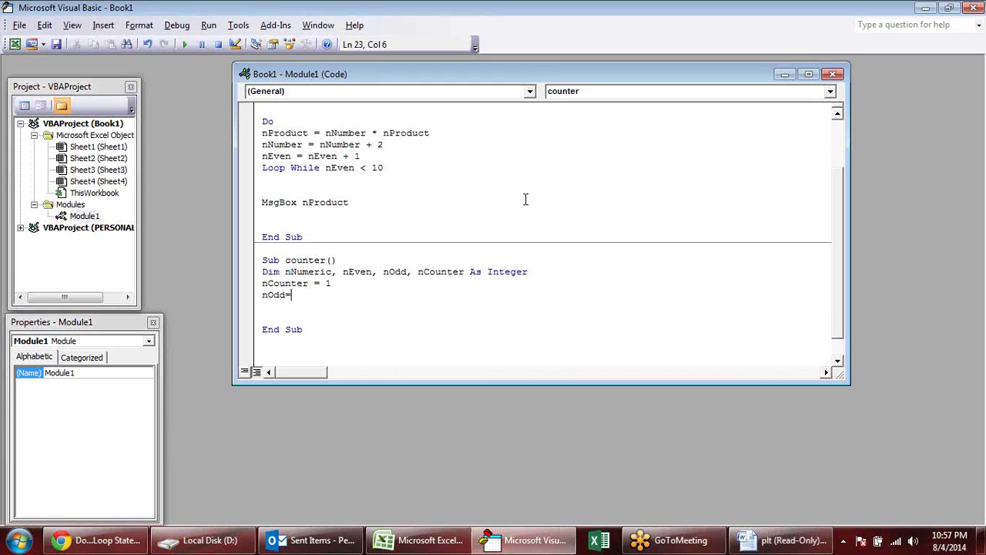
text(0)
key(Return)
Add nEven = 0 on the next line, then return to the flowchart for the next step.
text(nEven)
key(BackSpace)
key(BackSpace)
text(n)
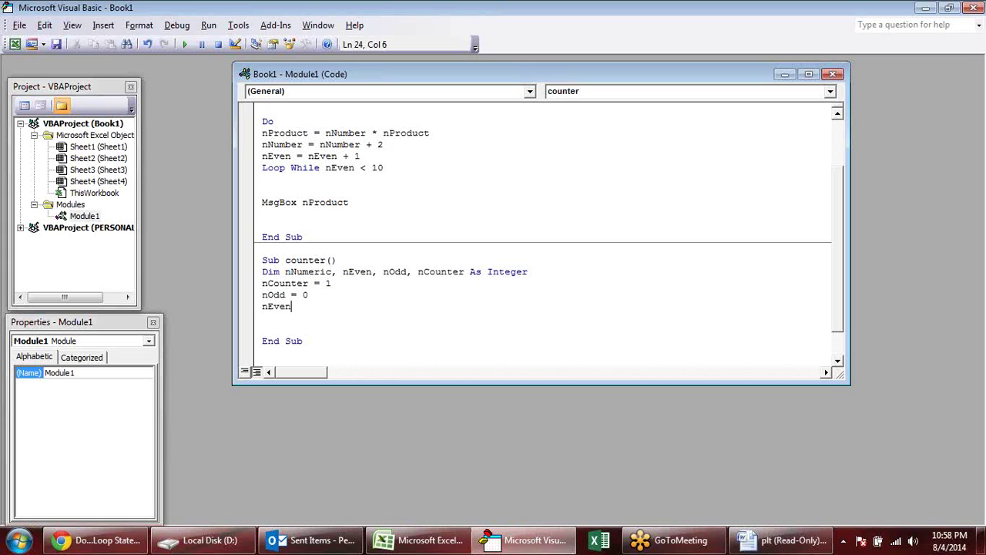
text(=0)
key(Return)
key(Return)
scroll(500, 189, down, 2)
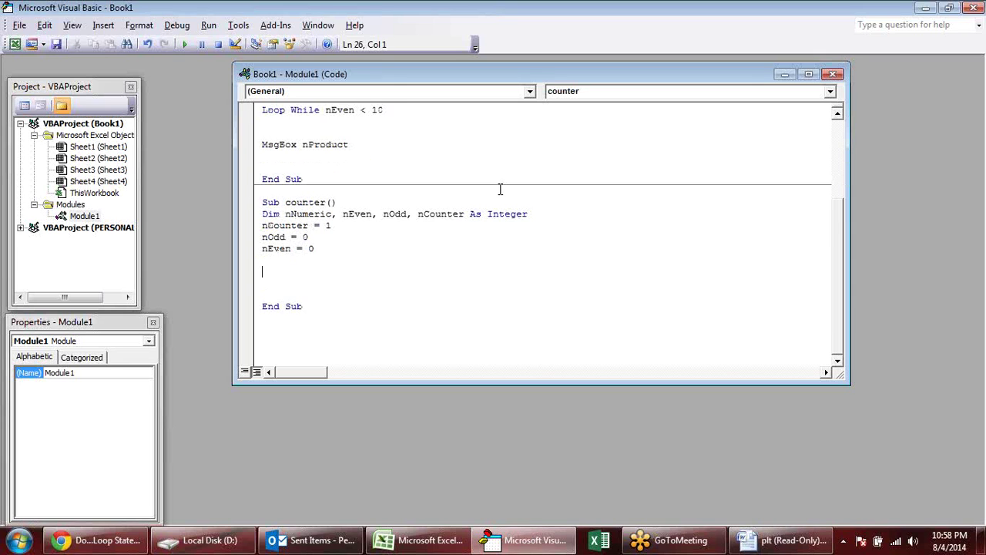
key(alt+Tab)
Review the flowchart's loop section in Word, deselecting the flowchart picture.
scroll(522, 231, down, 2)
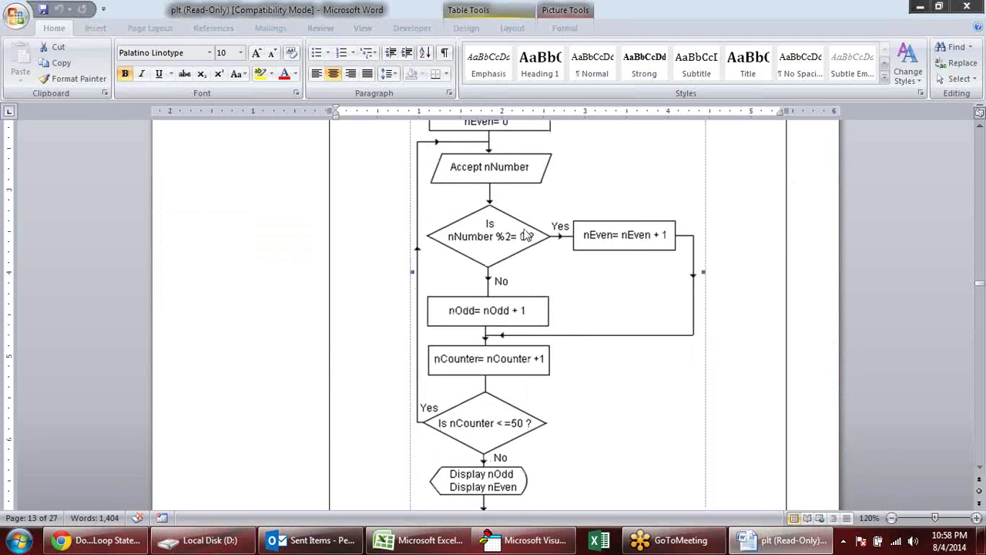
scroll(523, 231, up, 1)
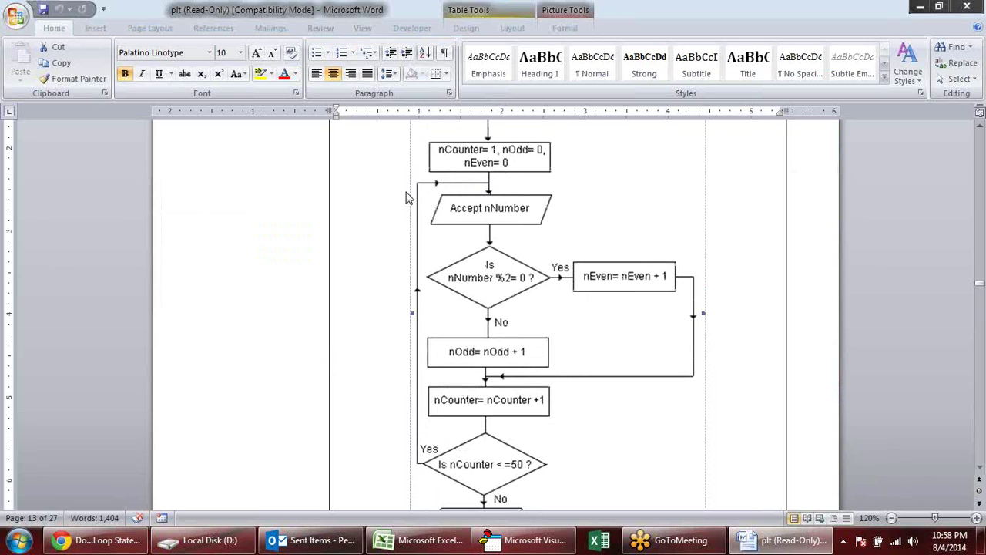
click(434, 485)
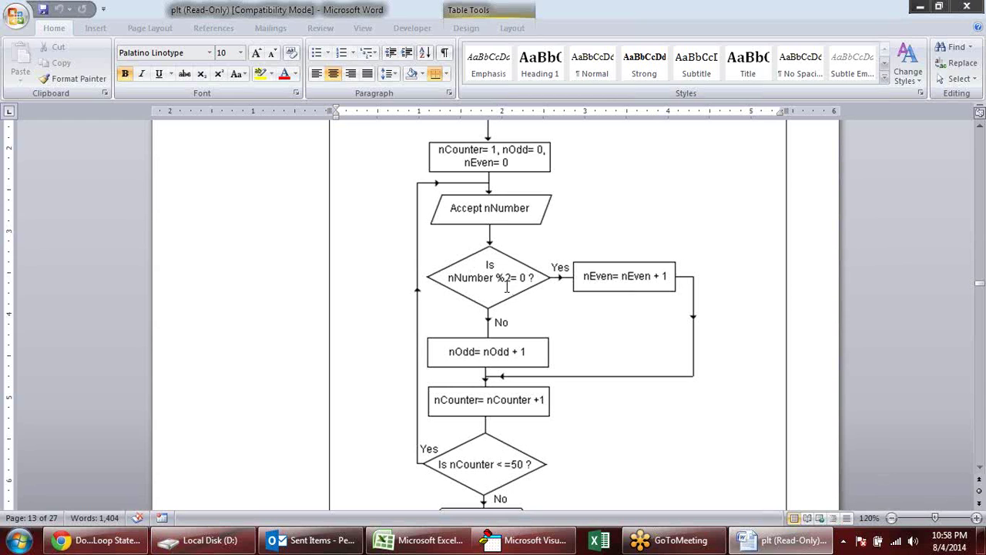
scroll(507, 286, down, 1)
scroll(538, 297, down, 1)
scroll(538, 298, up, 1)
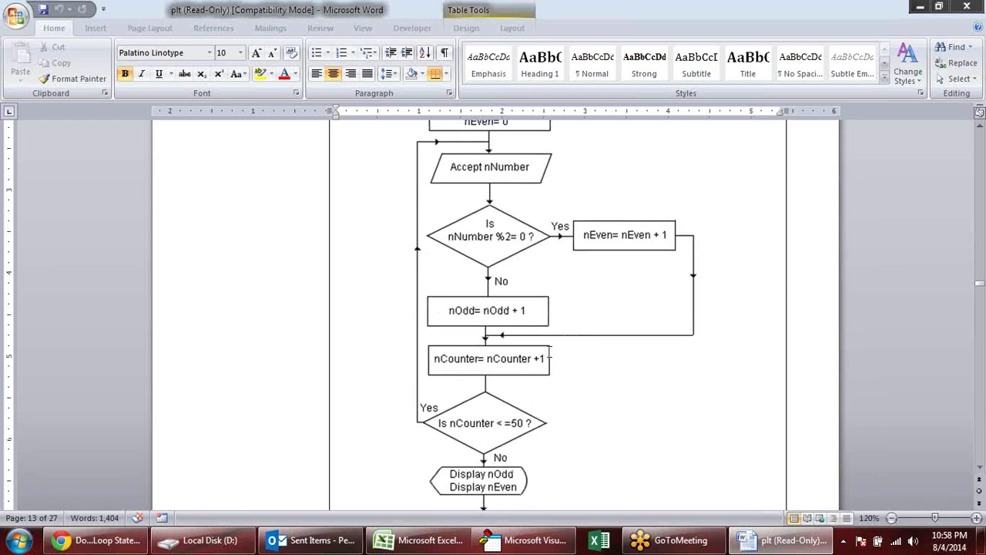
Type a Do line and a Loop while line below the initialisations in Sub counter.
key(alt+Tab)
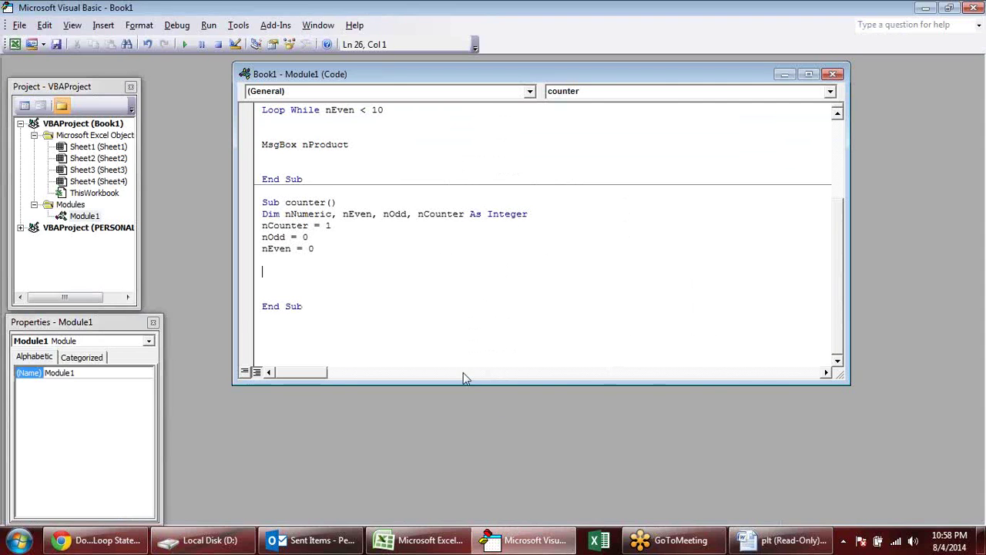
scroll(395, 295, up, 4)
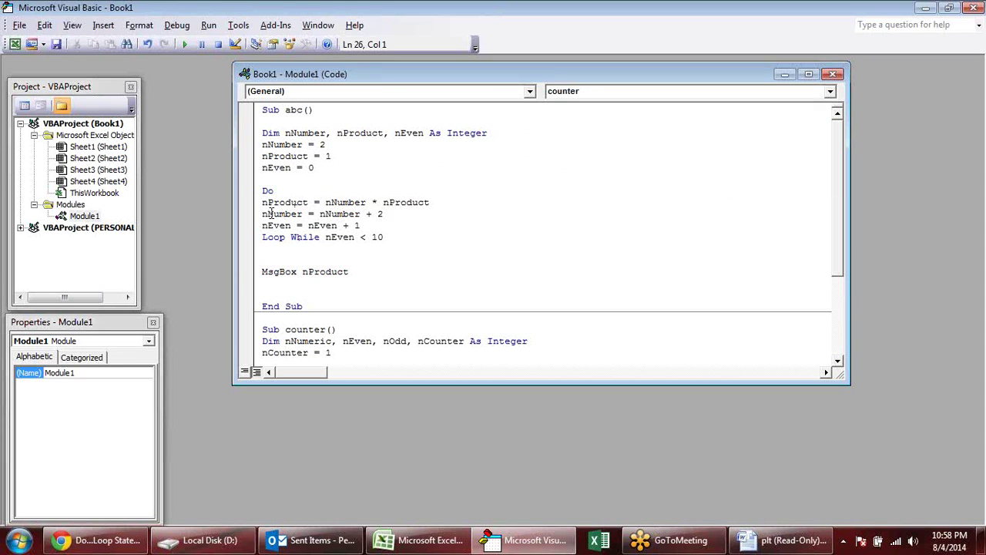
scroll(376, 224, down, 2)
key(alt+Tab)
key(alt+Tab)
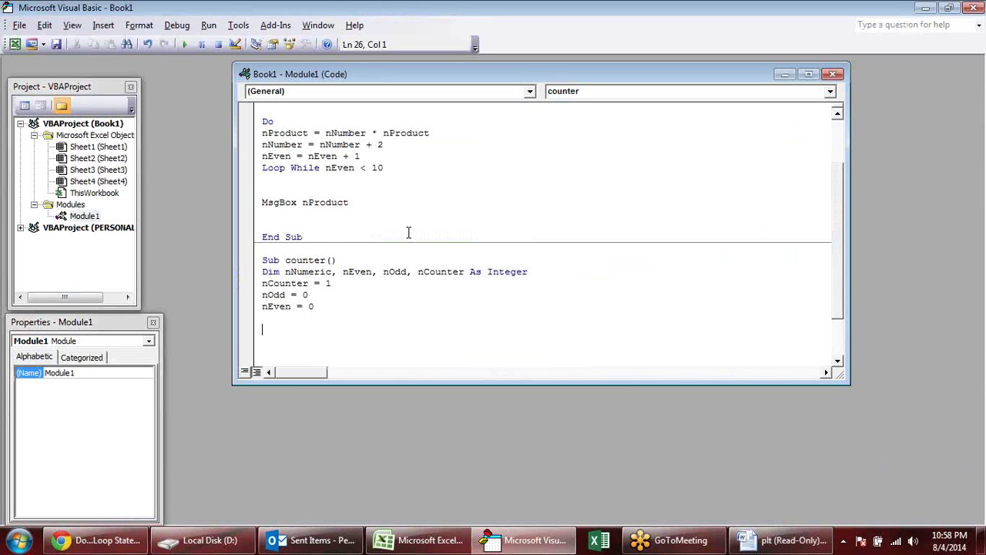
key(Return)
text(Do)
key(Return)
key(Return)
key(Return)
text(Loop while)
key(alt+Tab)
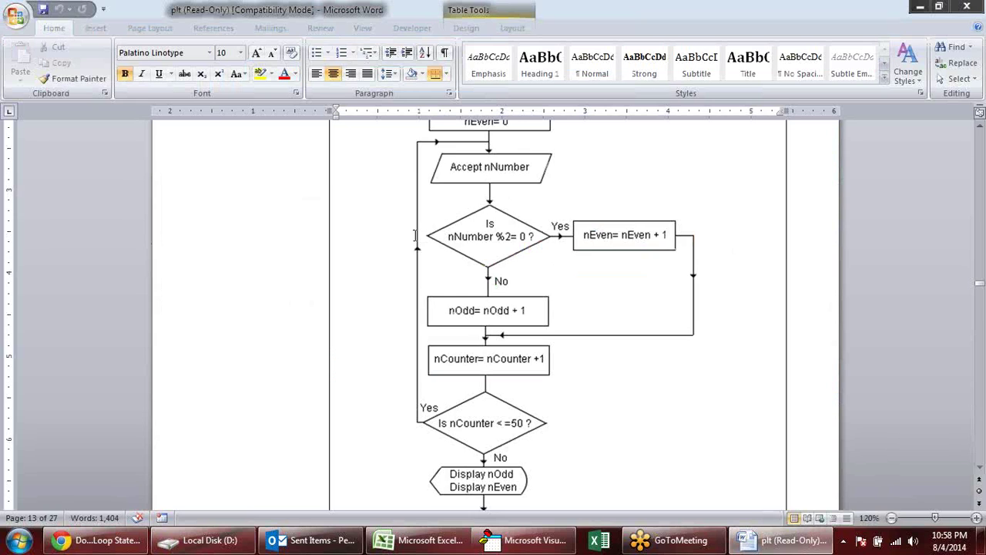
scroll(468, 354, down, 2)
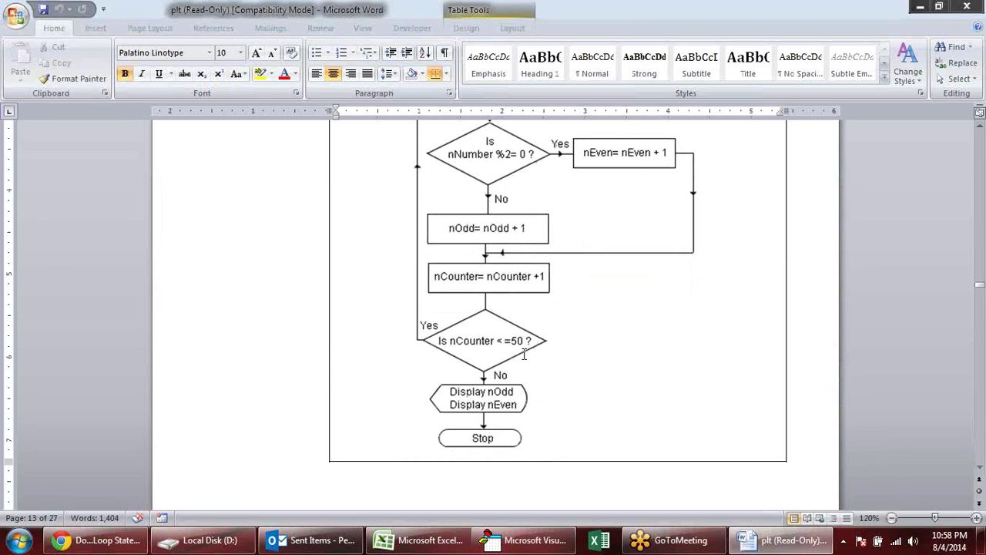
key(alt+Tab)
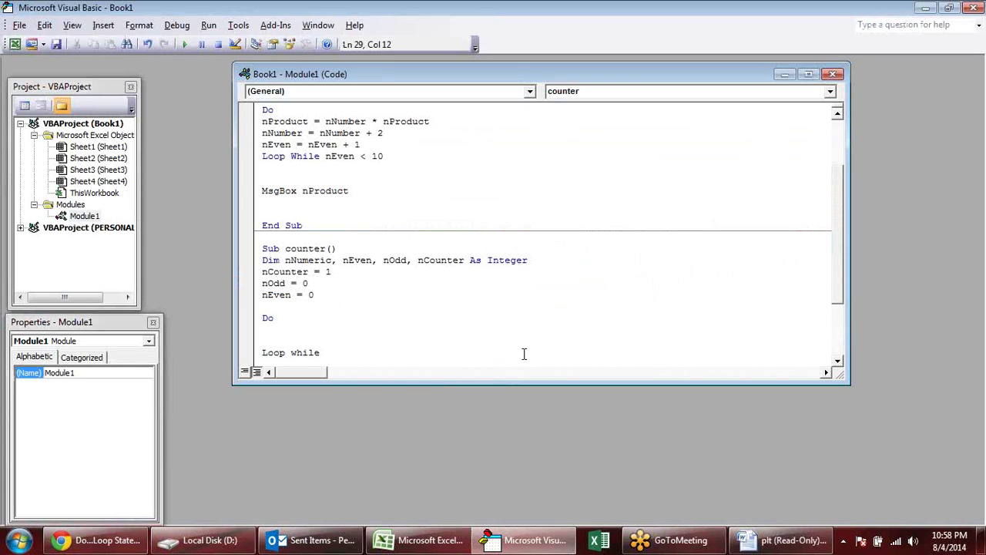
Complete the condition as Loop While nCounter <= 5 and place the cursor inside the Do loop.
text(nCounter <=5)
key(Return)
scroll(447, 335, down, 2)
click(301, 239)
key(alt+Tab)
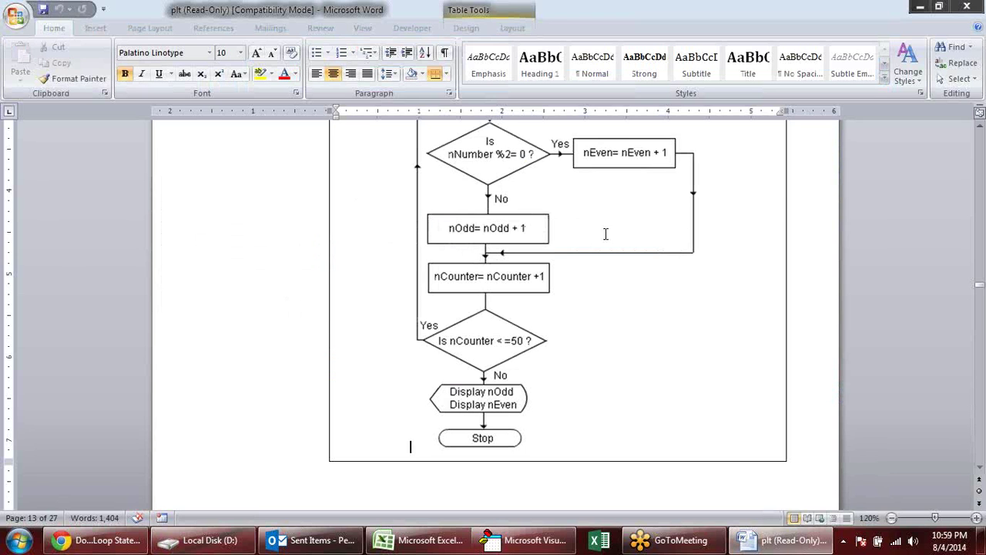
scroll(605, 233, up, 3)
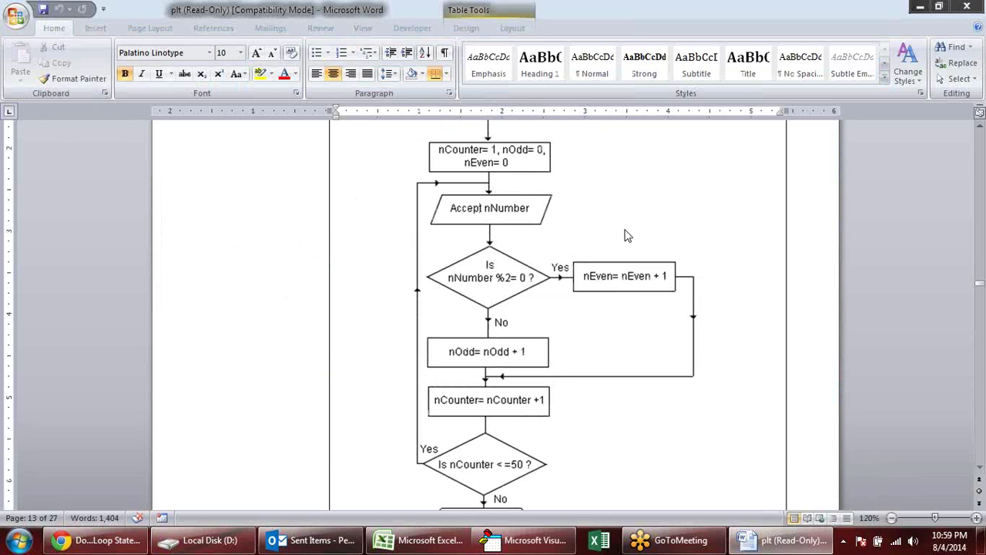
key(alt+Tab)
key(alt+Tab)
key(alt+Tab)
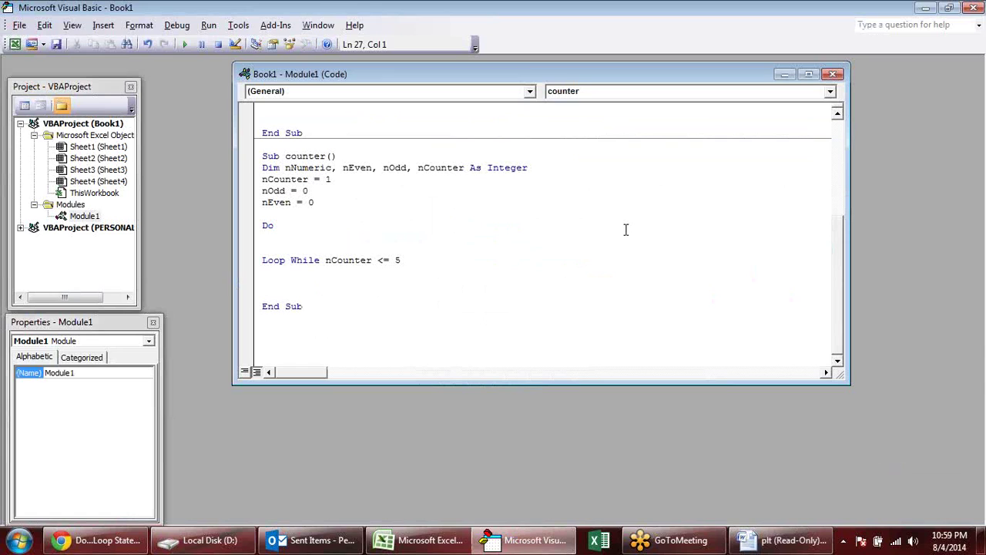
Add nNumber = InputBox("Enter the number") as the loop's first line, with a new line below it.
text(nNumber )
text(= )
text(Input)
text(Box )
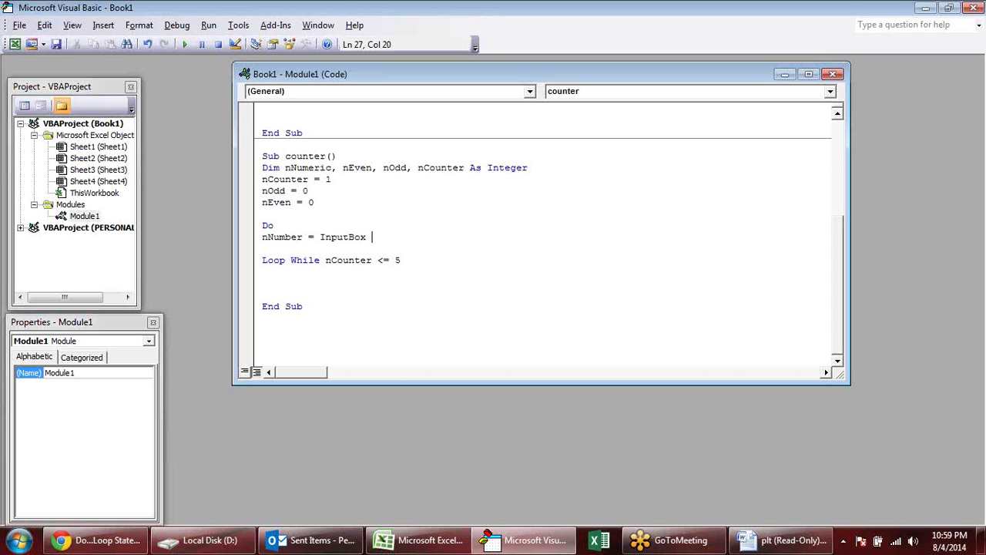
text((")
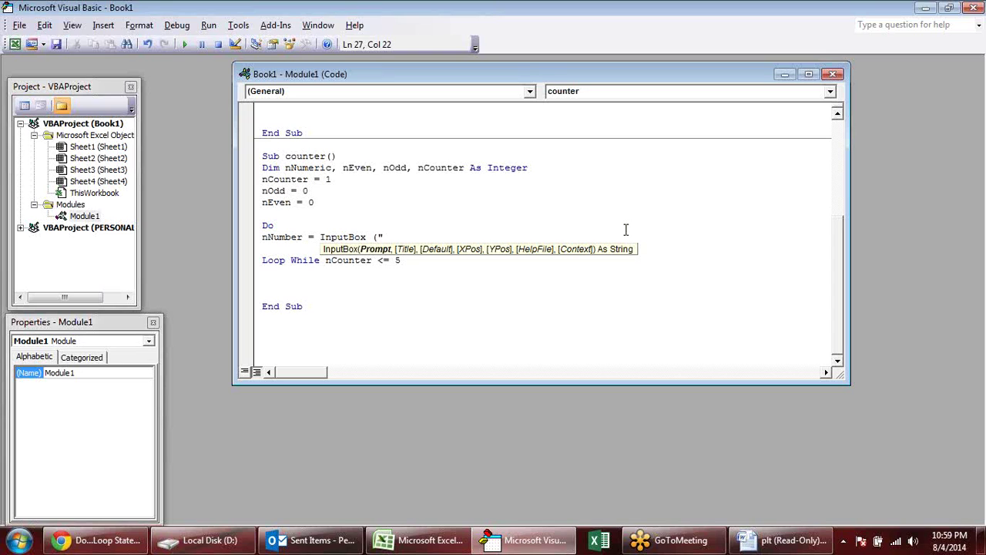
text(Enter the number"))
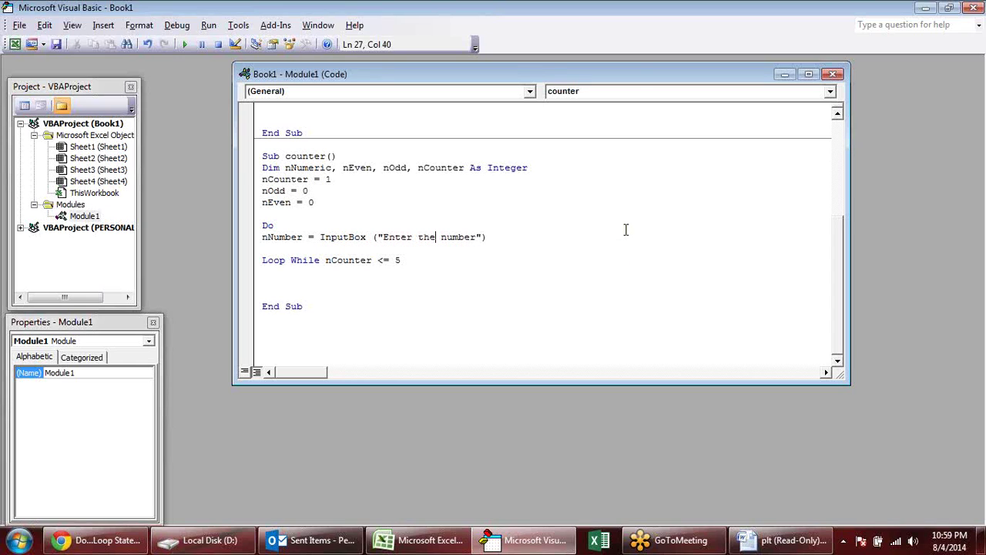
key(Return)
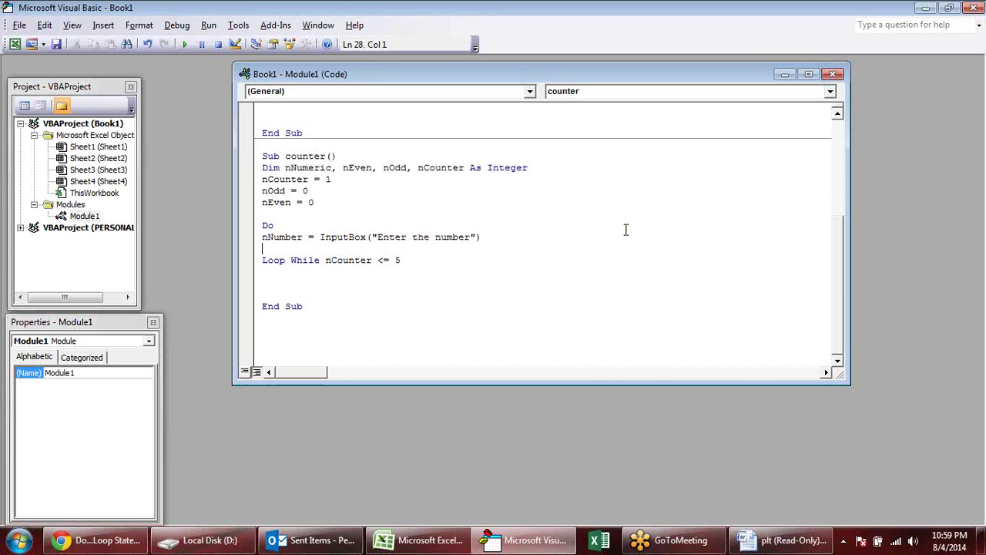
drag(502, 236, 273, 238)
click(500, 240)
key(Return)
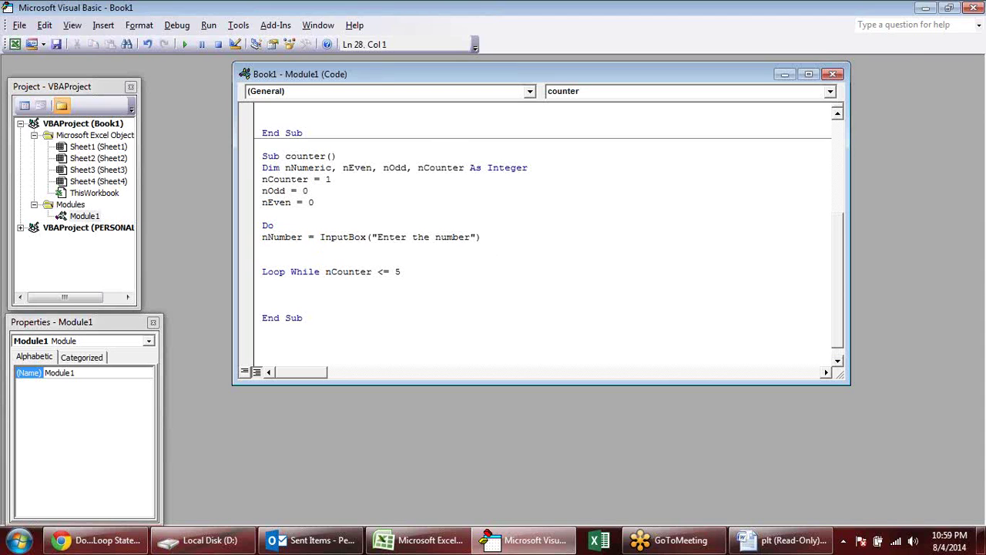
key(alt+Tab)
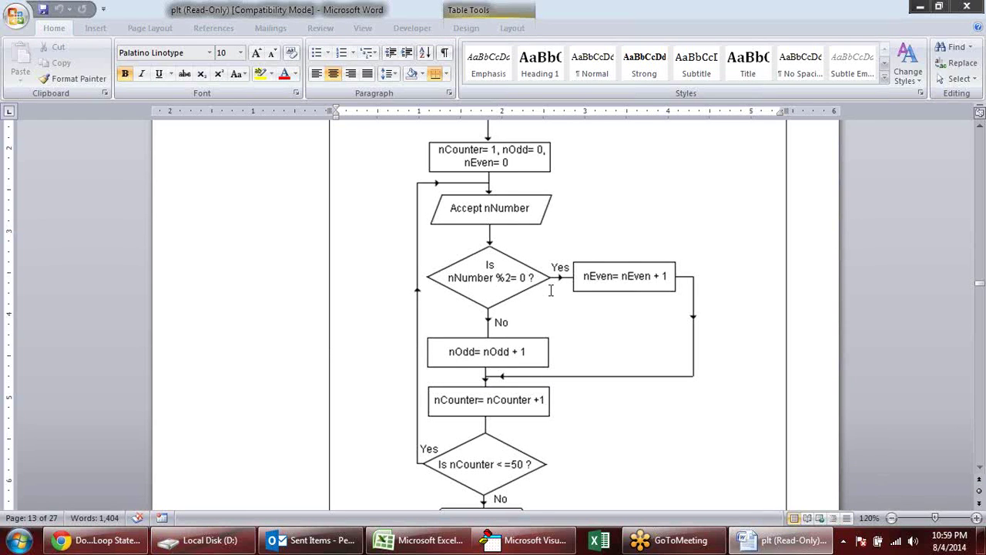
Type 'If nNumber Mod 2 = 0 Then' on a new line after InputBox, checking the Word flowchart.
key(alt+Tab)
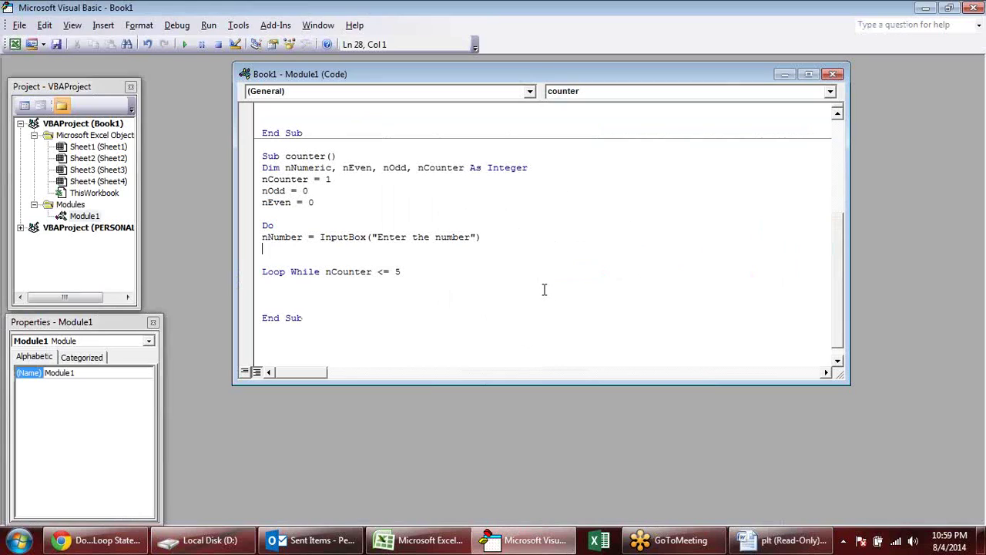
key(Return)
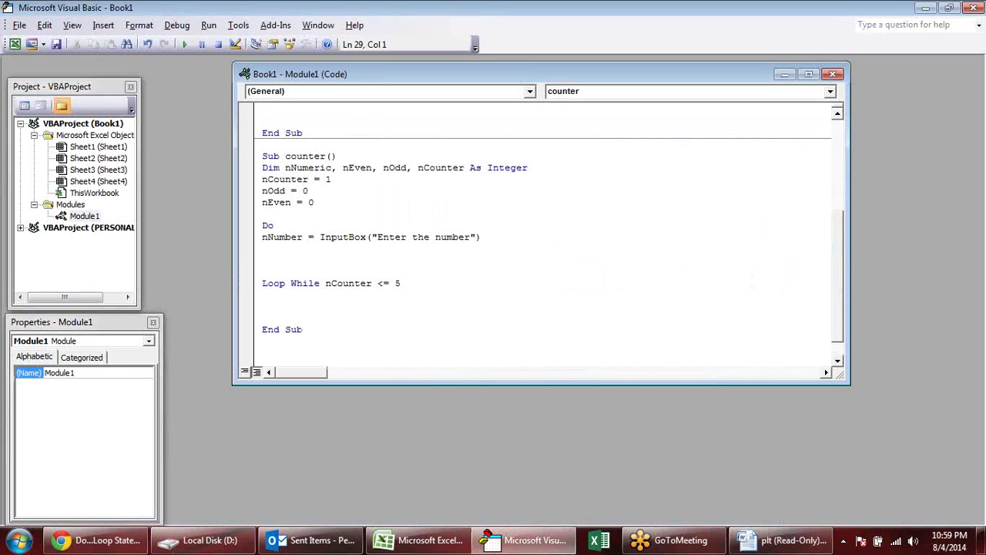
text(if)
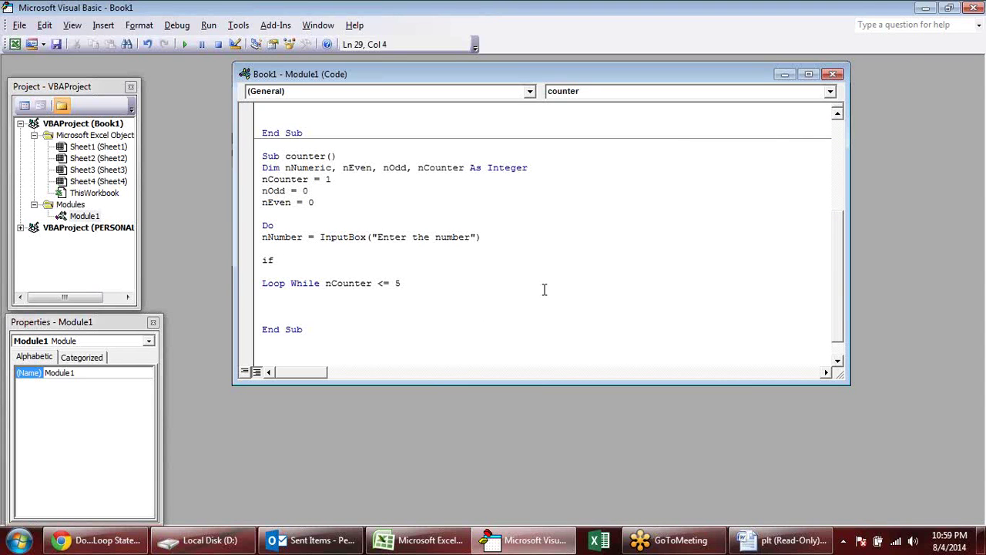
key(alt+Tab)
key(alt+Tab)
text(n)
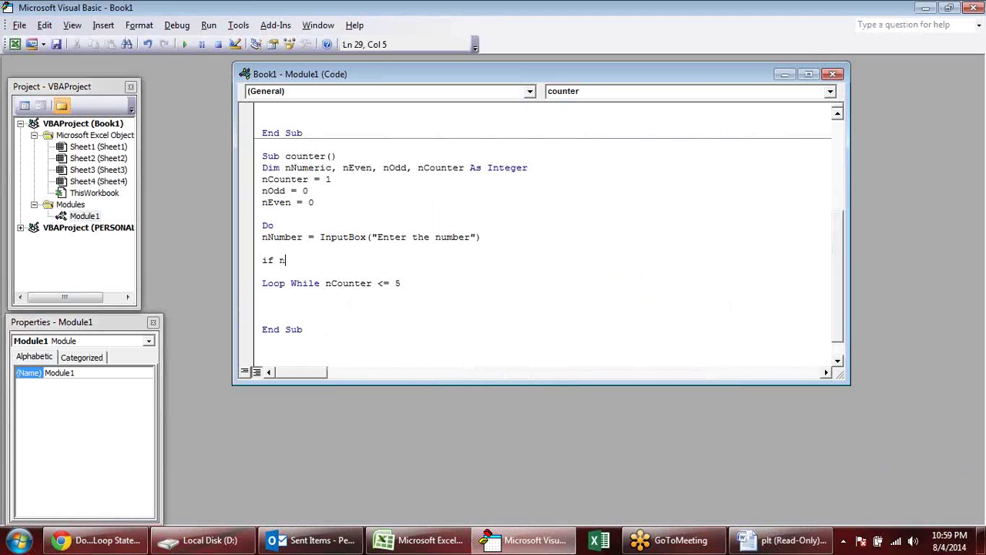
text(Number )
text(Mod)
key(alt+Tab)
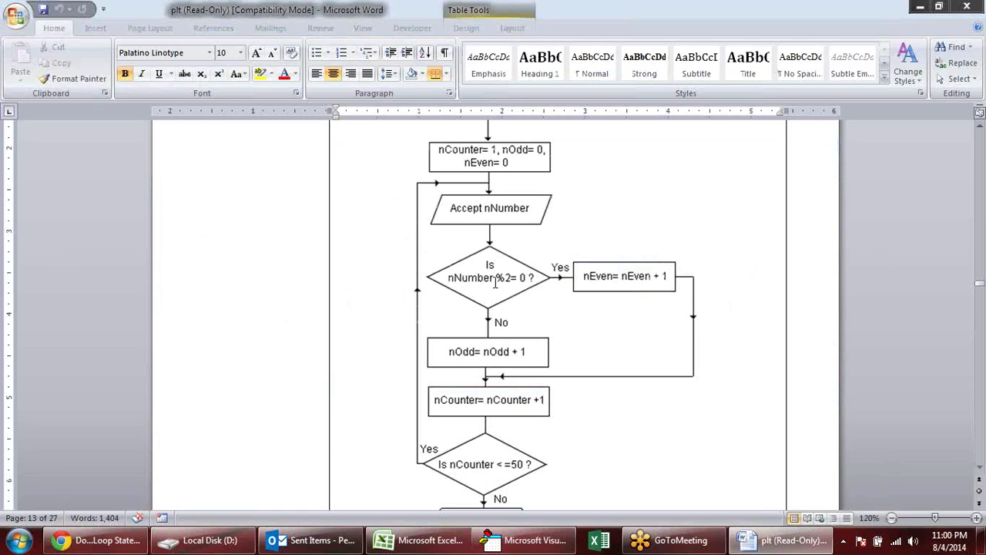
key(alt+Tab)
text(2 =0)
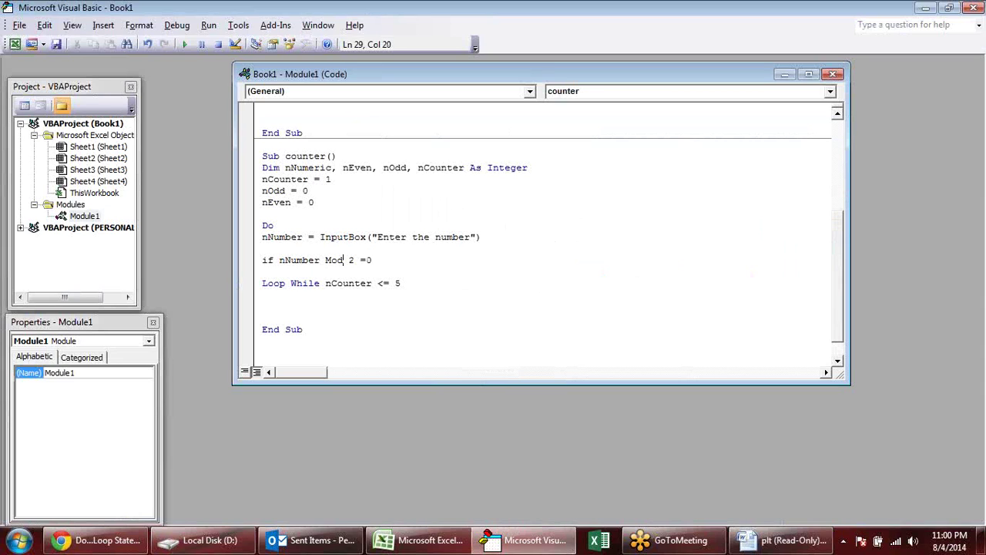
text( then)
key(Return)
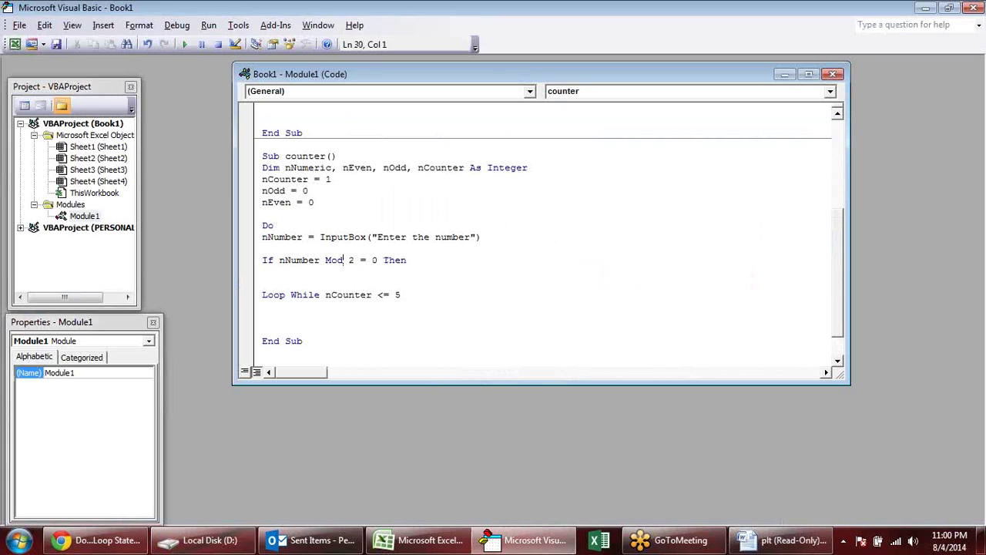
key(Return)
key(Return)
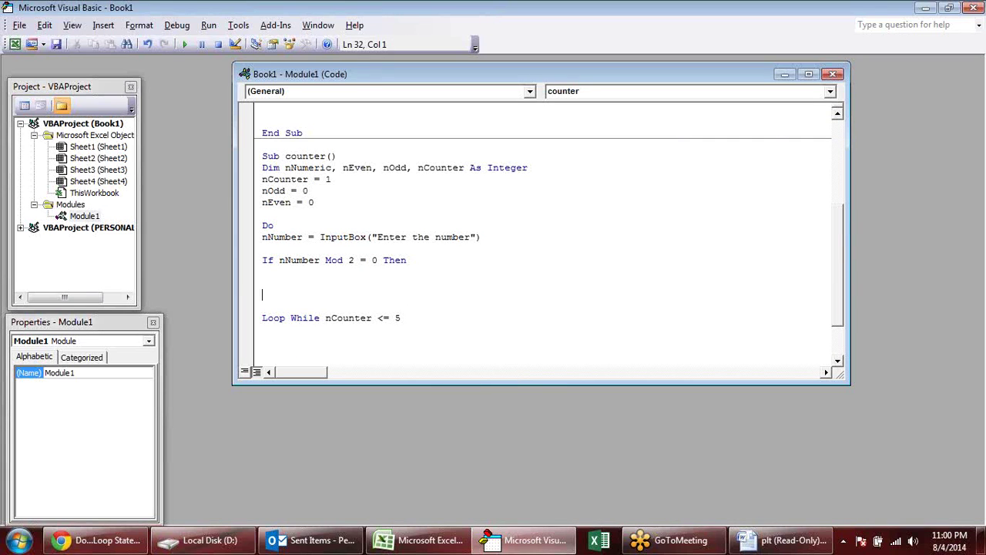
Indent the If line and add indented Else and End If lines below it.
key(Up)
key(Tab)
key(Down)
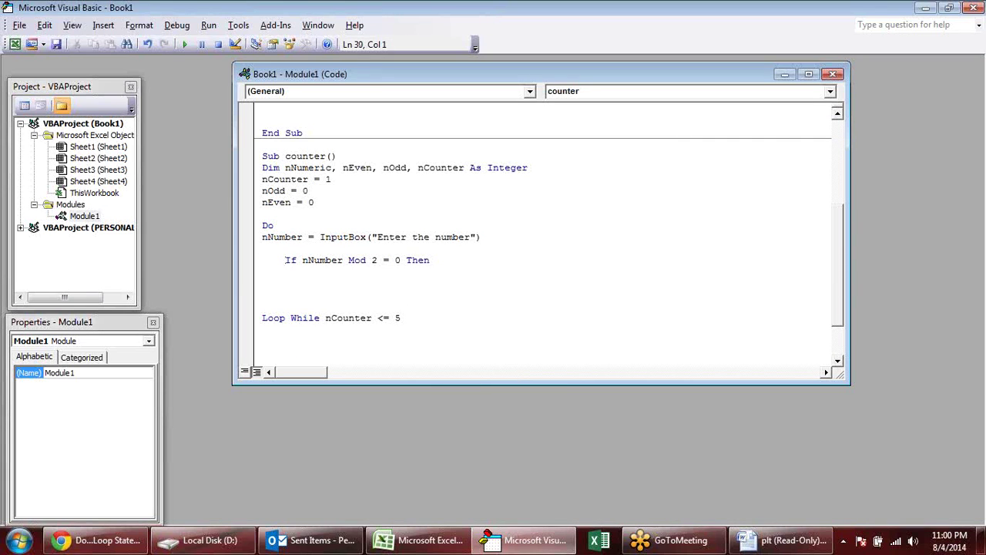
key(Tab)
text(Else)
key(Return)
key(Return)
key(Return)
text(end )
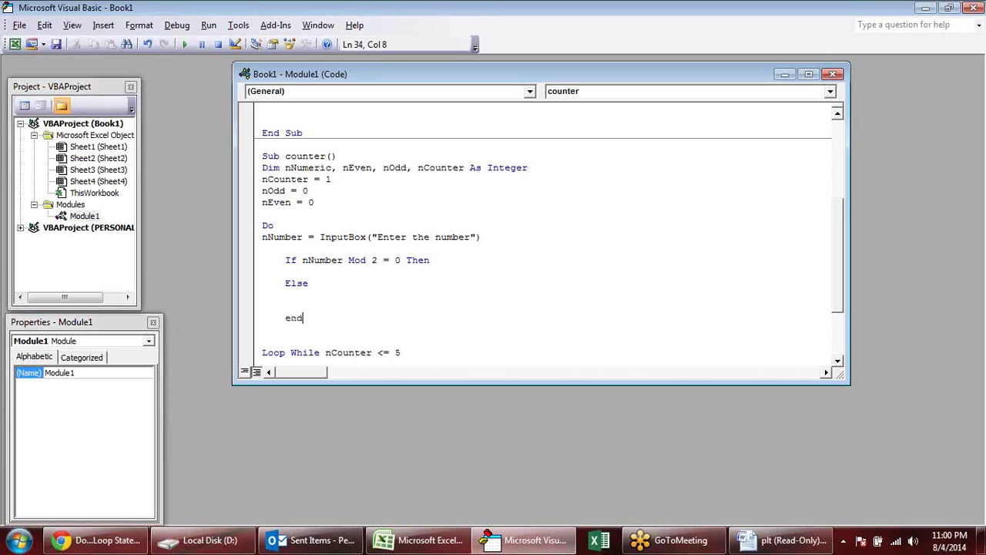
text(if)
Insert an indented blank line under the If and review the whole If…End If block.
click(285, 295)
click(356, 284)
drag(300, 263, 406, 265)
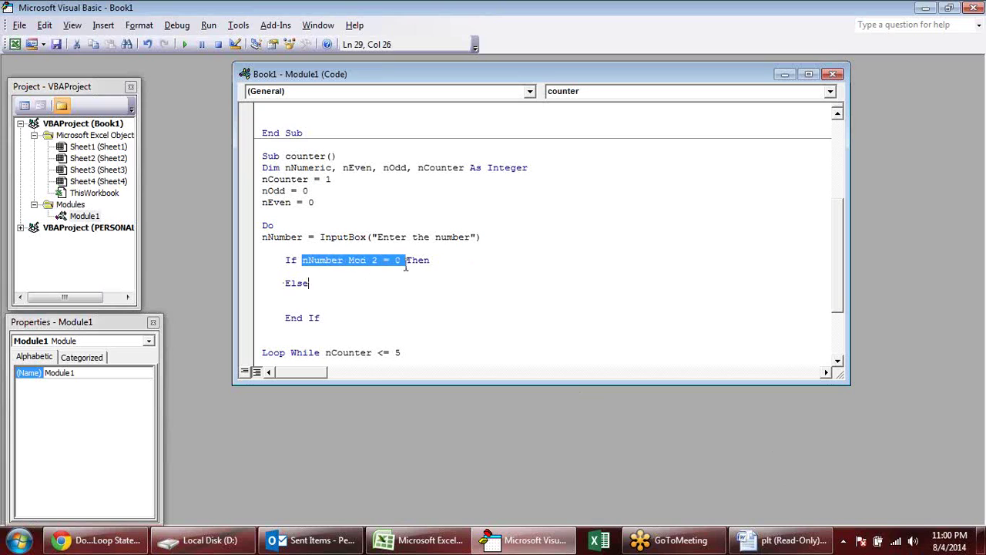
click(301, 273)
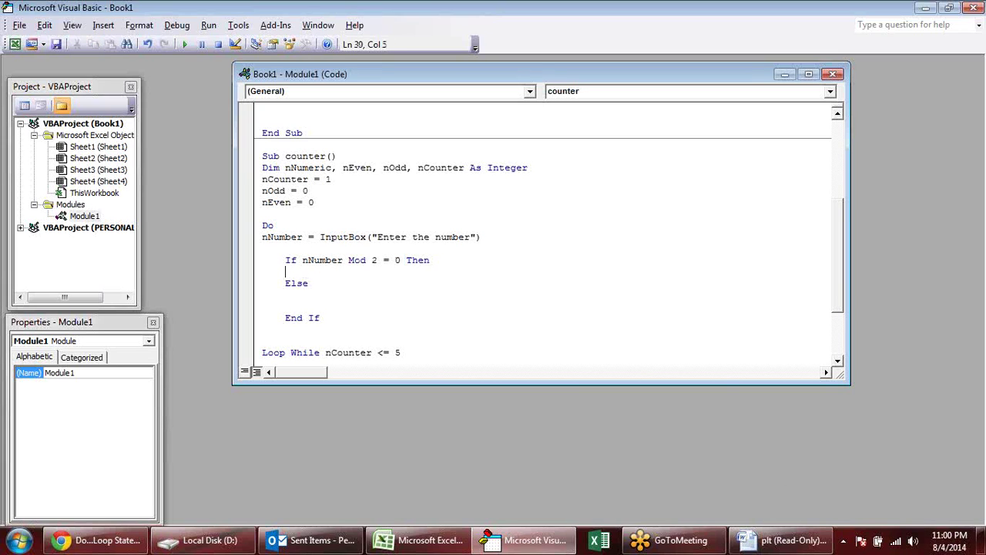
key(Return)
key(Tab)
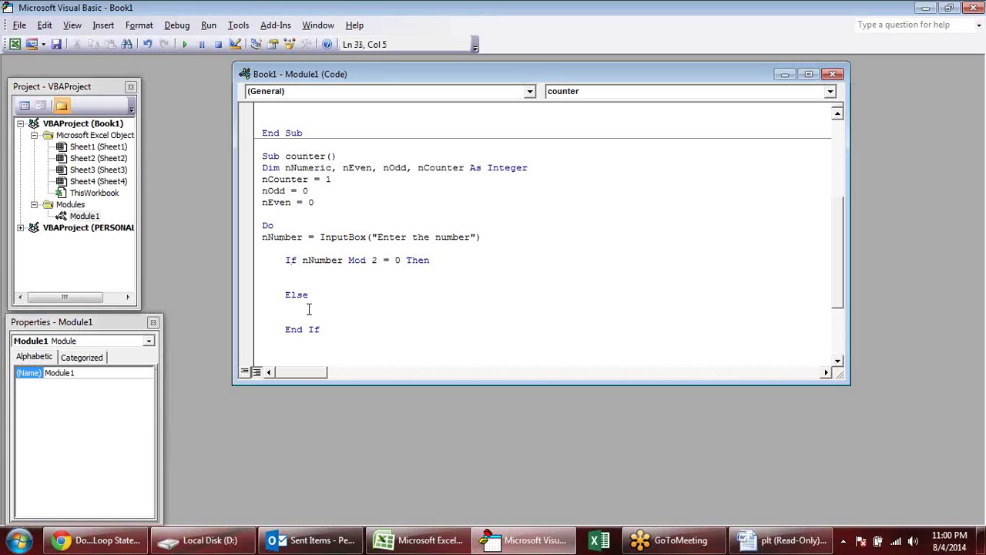
mouse_move(324, 330)
mouse_down()
mouse_move(285, 330)
mouse_move(279, 260)
mouse_up()
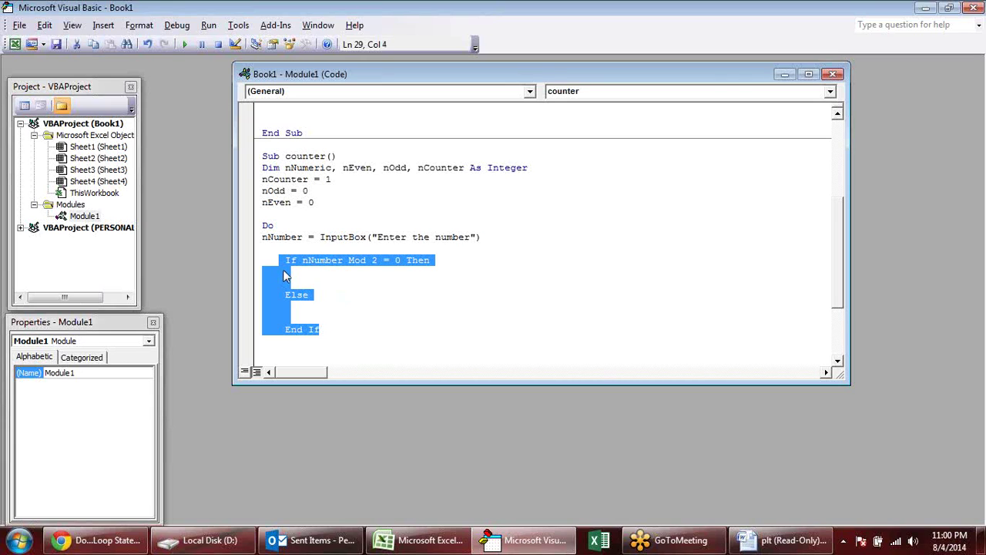
click(415, 273)
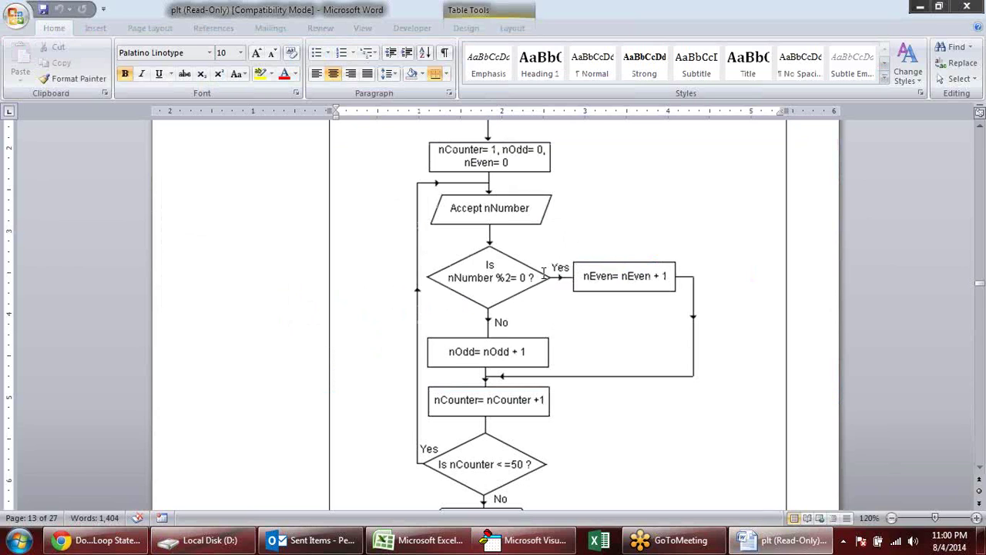
Add the indented line 'nEven = nEven + 1' under the If statement.
key(alt+Tab)
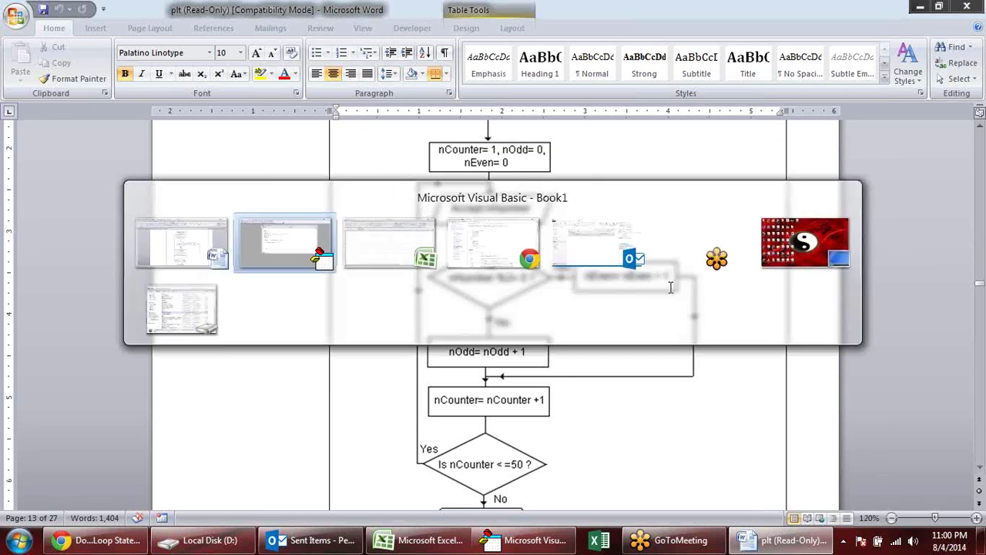
key(Tab)
text(nEven)
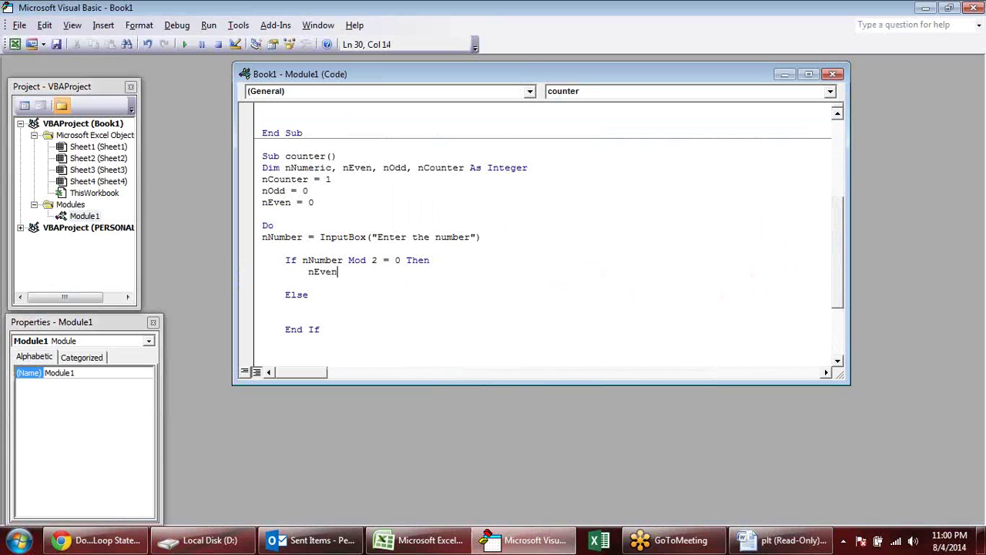
text(=N)
key(BackSpace)
text(nEven)
text(+1)
click(310, 294)
Add 'nOdd = nOdd + 1' under Else, checking it against the Word flowchart.
key(Tab)
key(alt+Tab)
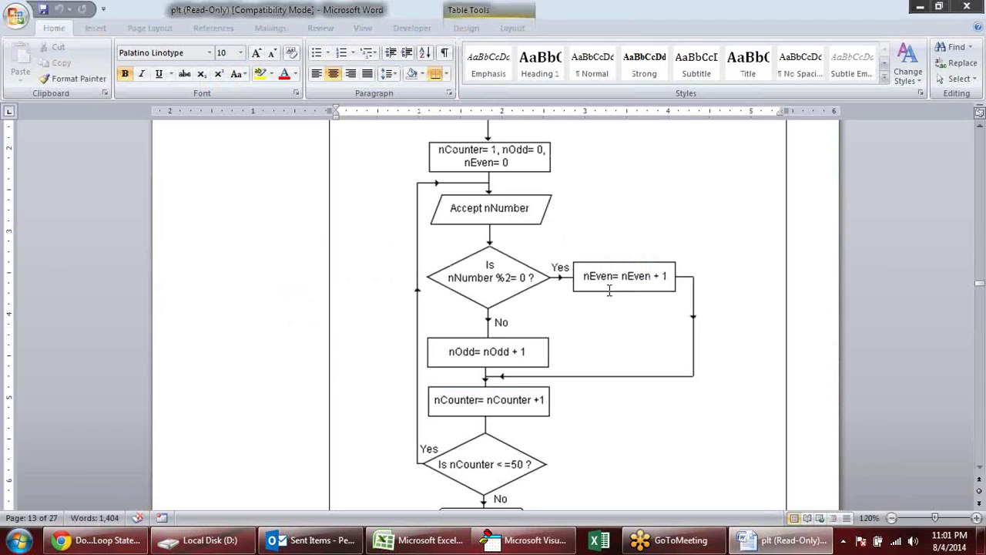
key(alt+Tab)
text(nOdd=n)
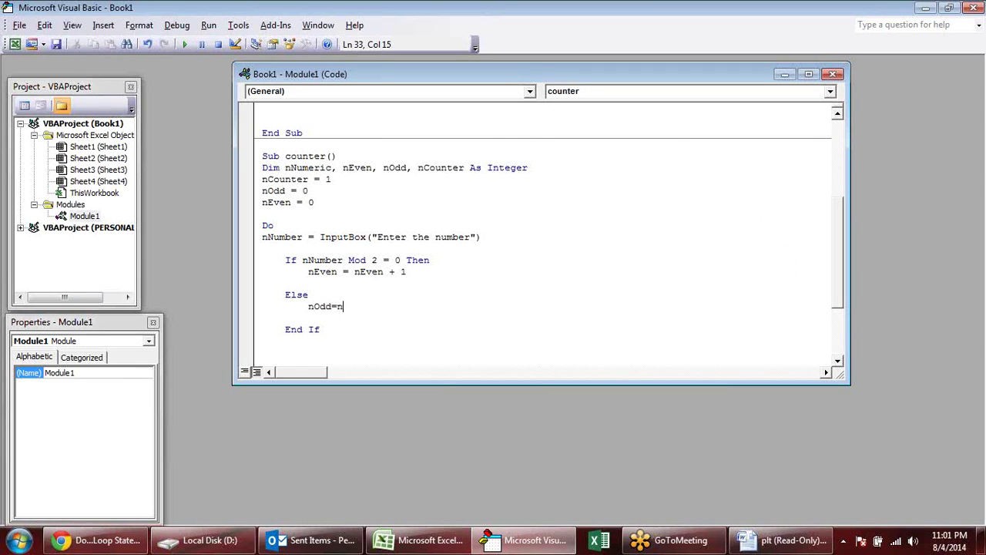
text(Odd)
text(+1)
click(285, 317)
key(alt+Tab)
scroll(508, 290, down, 2)
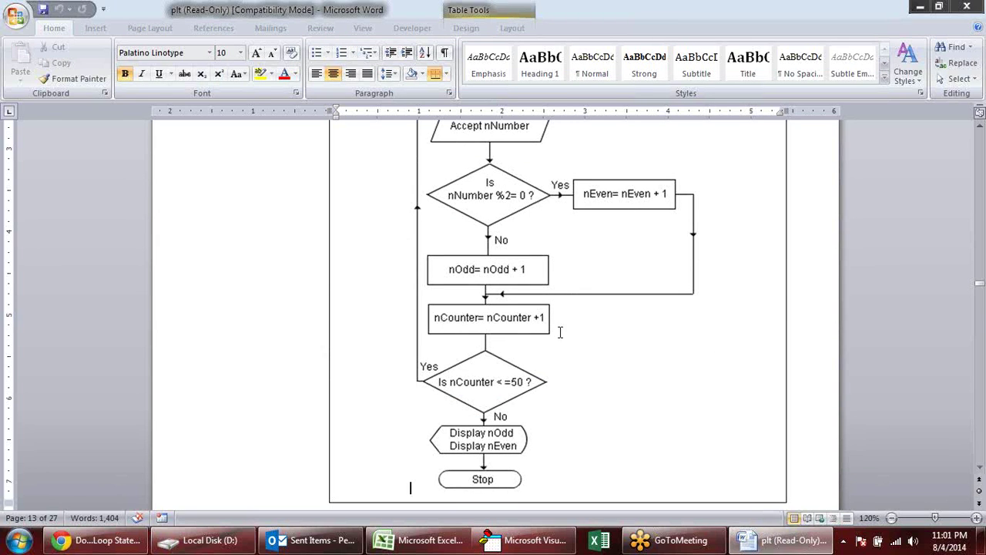
Add the indented line 'nCounter = nCounter + 1' after End If.
key(alt+Tab)
scroll(447, 262, down, 2)
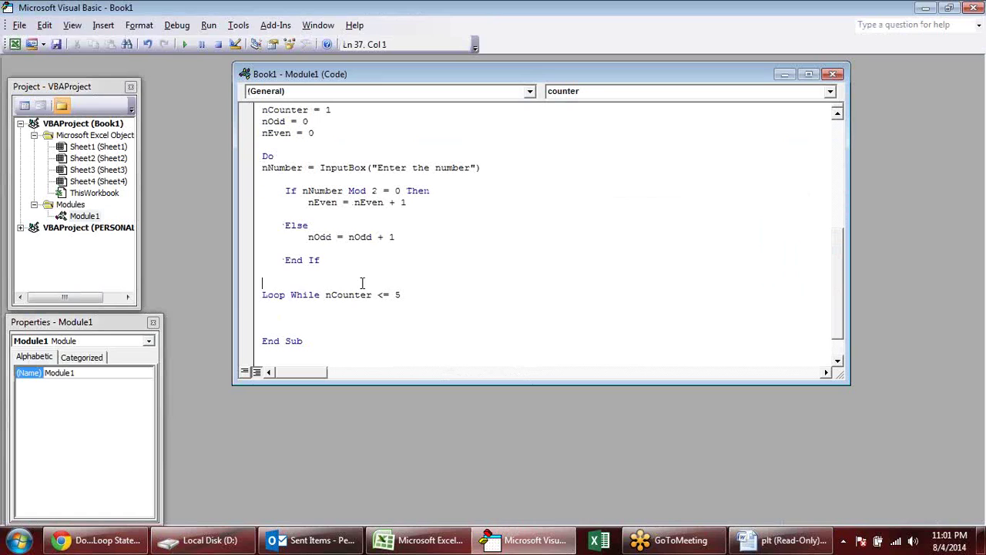
click(351, 271)
key(Tab)
key(Return)
text(nCounter)
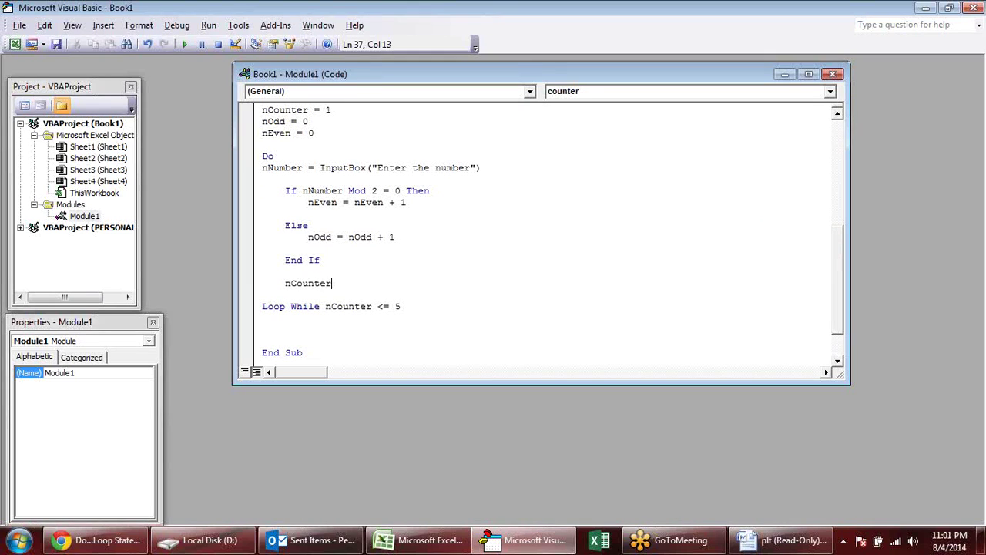
text(=n)
key(BackSpace)
text(nCounter+1)
click(262, 294)
Compare the loop code with the Word flowchart, including its display step.
key(alt+Tab)
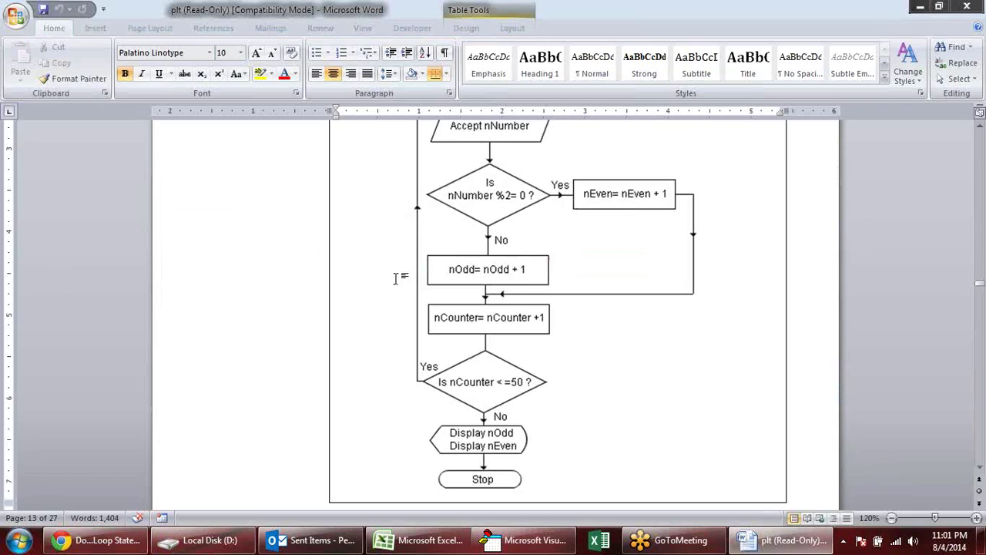
scroll(421, 268, down, 2)
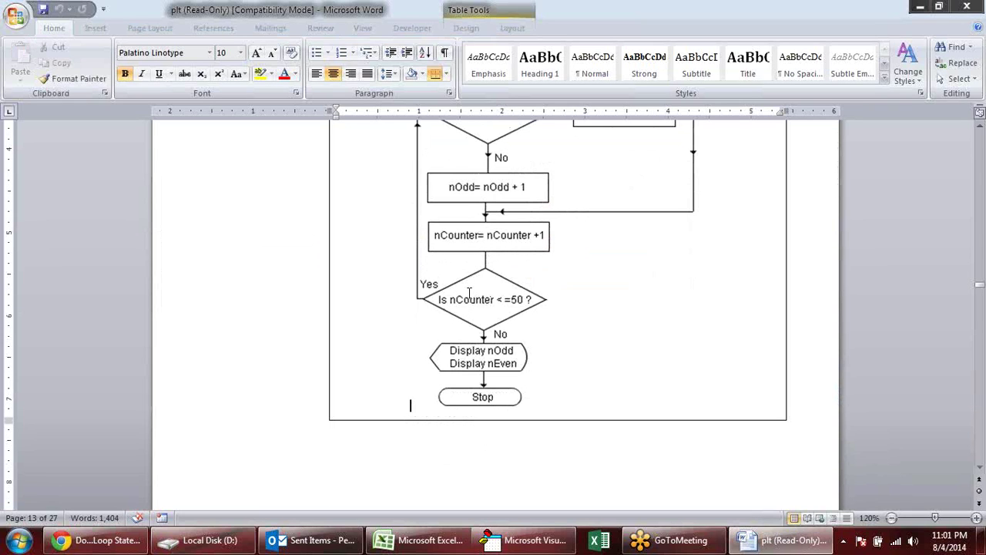
key(alt+Tab)
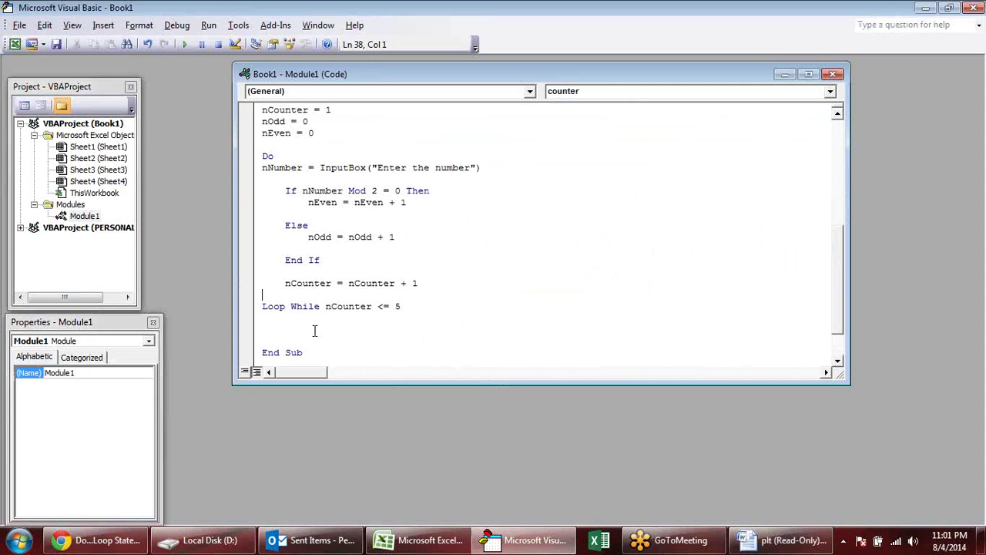
key(alt+Tab)
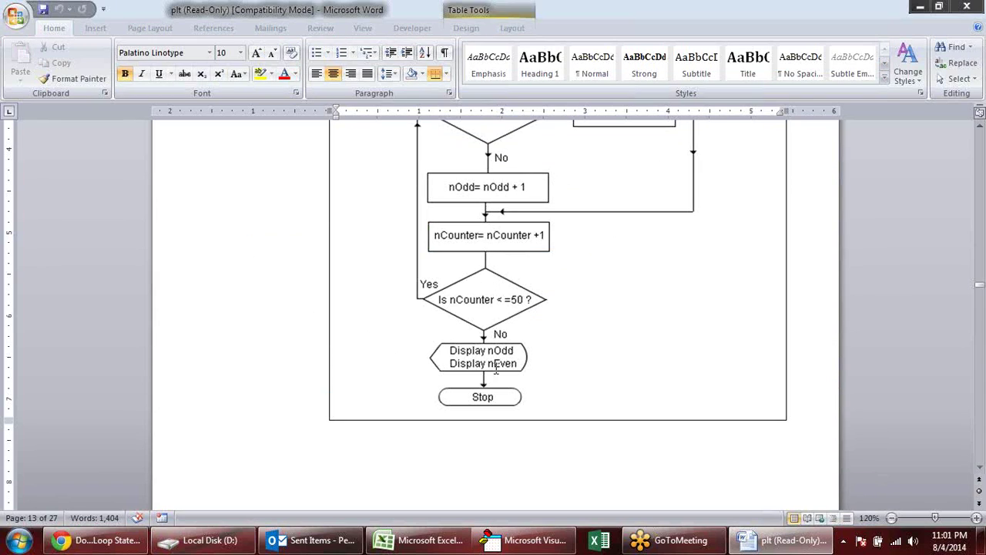
key(alt+Tab)
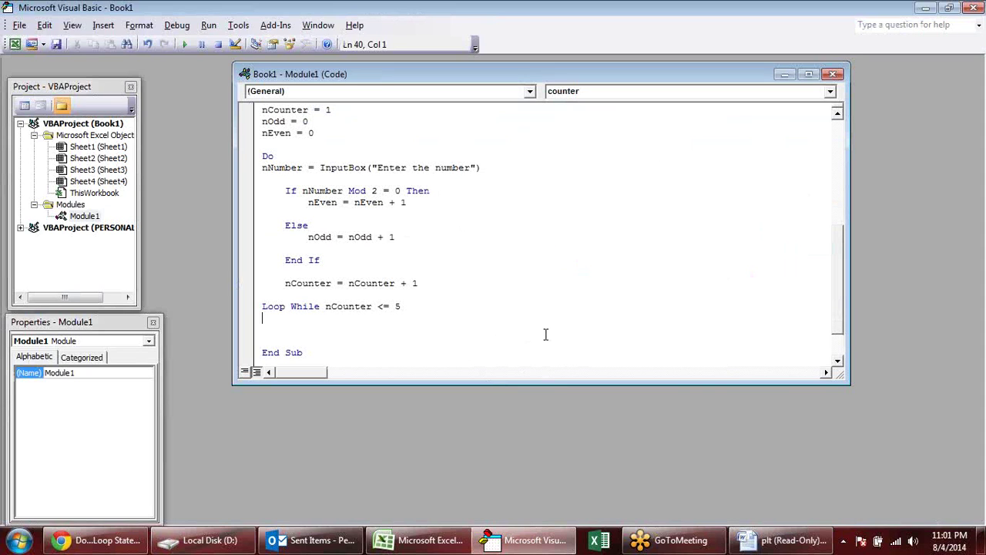
Add MsgBox "Even=" & nEven & " Odd=" & nOdd after the Loop While line.
key(Down)
text(Msgbox)
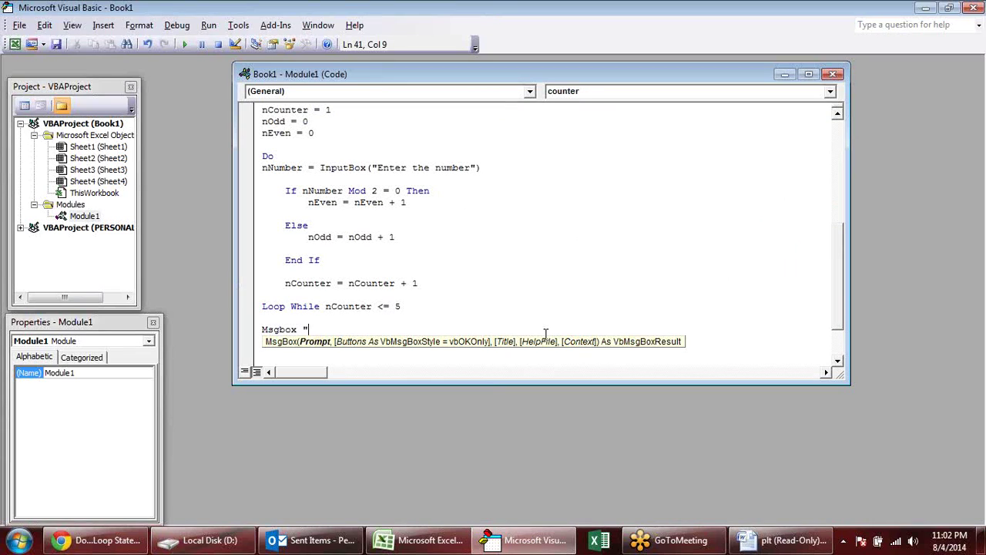
text(Even=)
text("& )
text(nEve)
text(n )
text(&)
text(")
key(Tab)
text(Odd)
text(=")
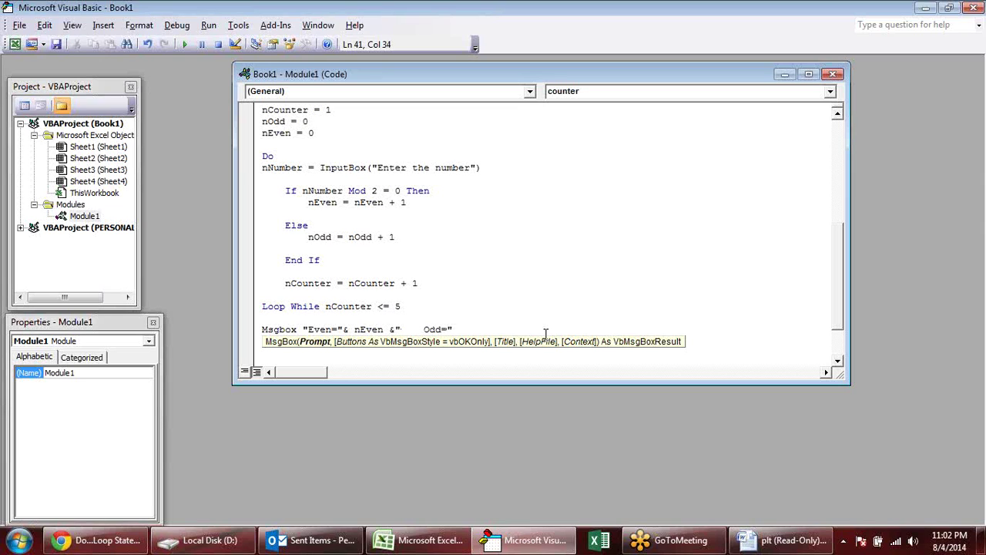
text( & )
text(nO)
text(dd)
key(Return)
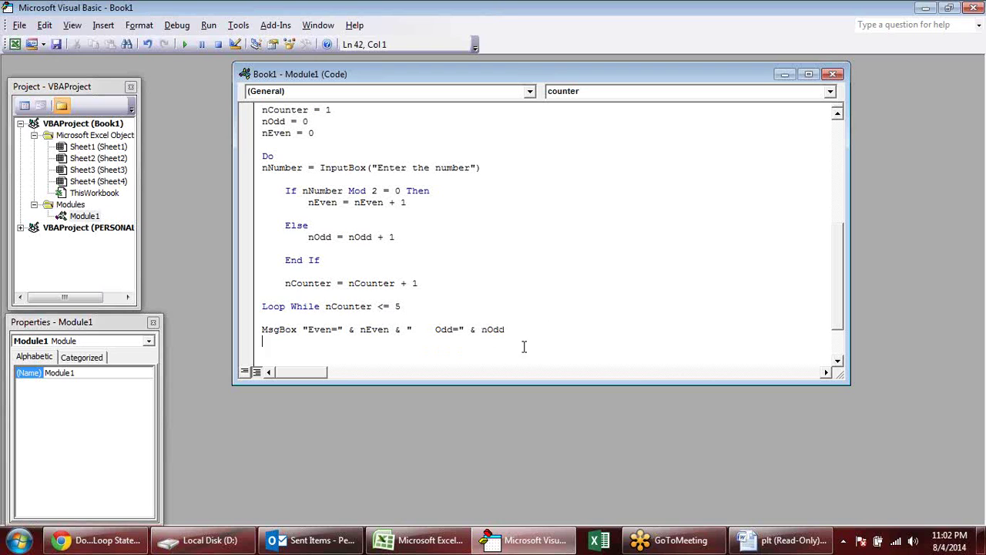
scroll(516, 324, down, 2)
scroll(509, 278, up, 2)
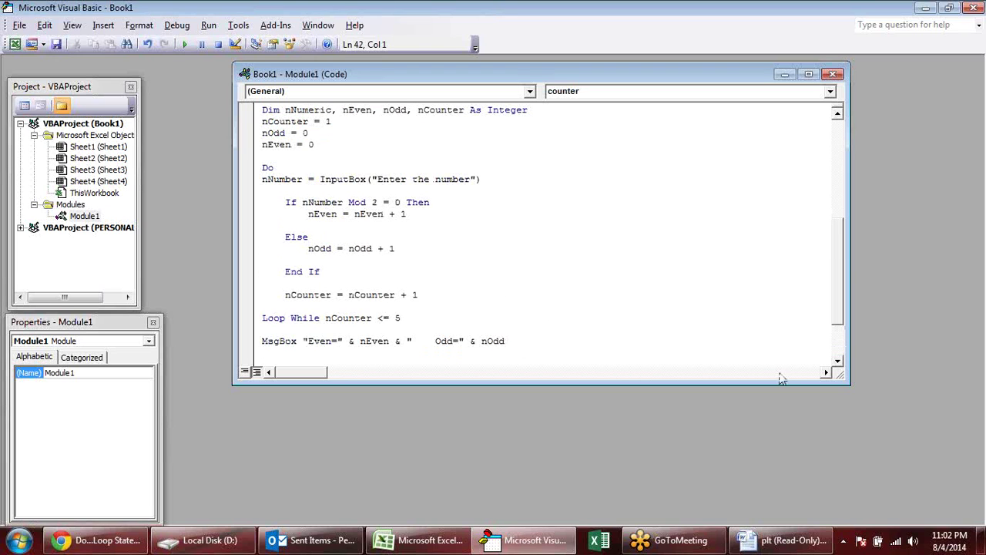
Enlarge the code window, insert a blank line above nCounter = 1, and select the MsgBox expression.
drag(849, 382, 847, 499)
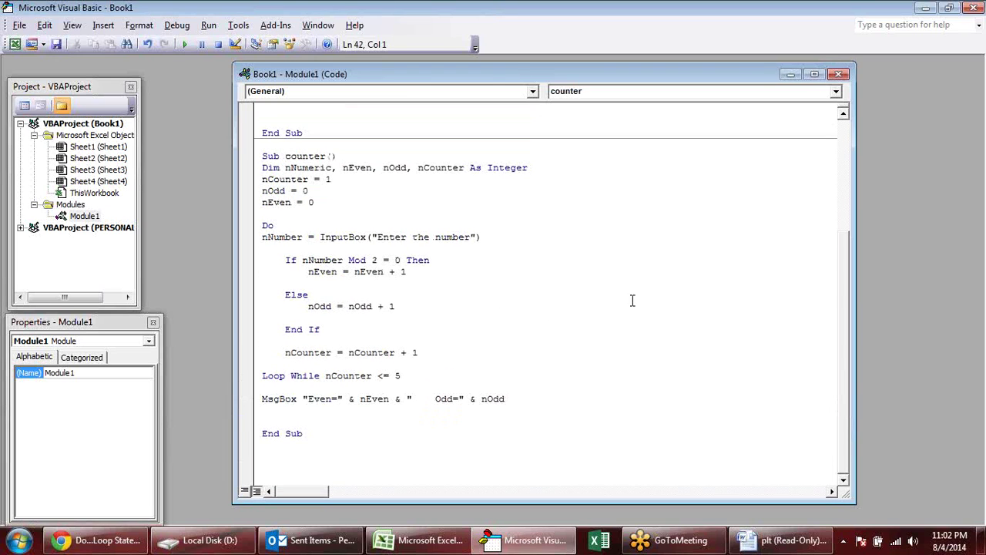
click(448, 189)
click(263, 182)
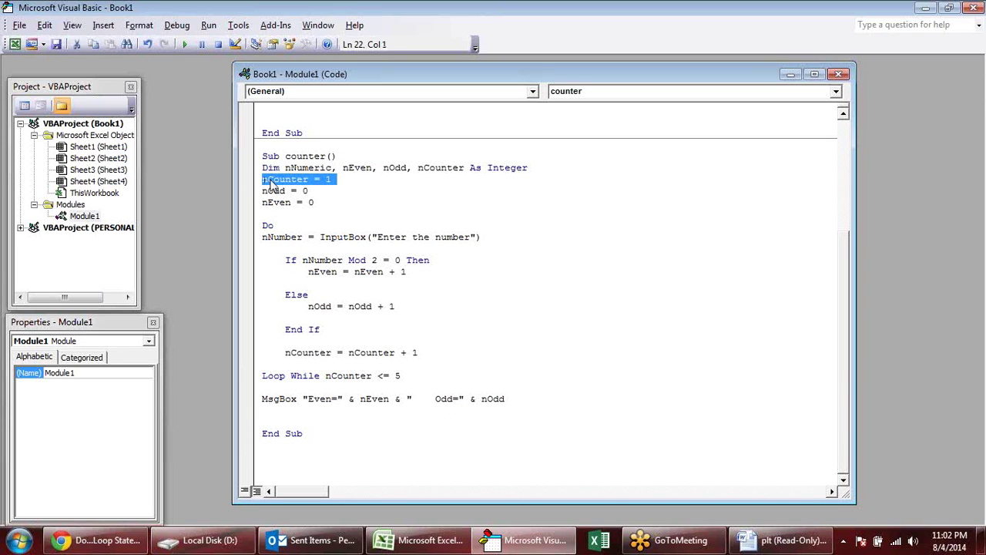
click(359, 182)
click(262, 180)
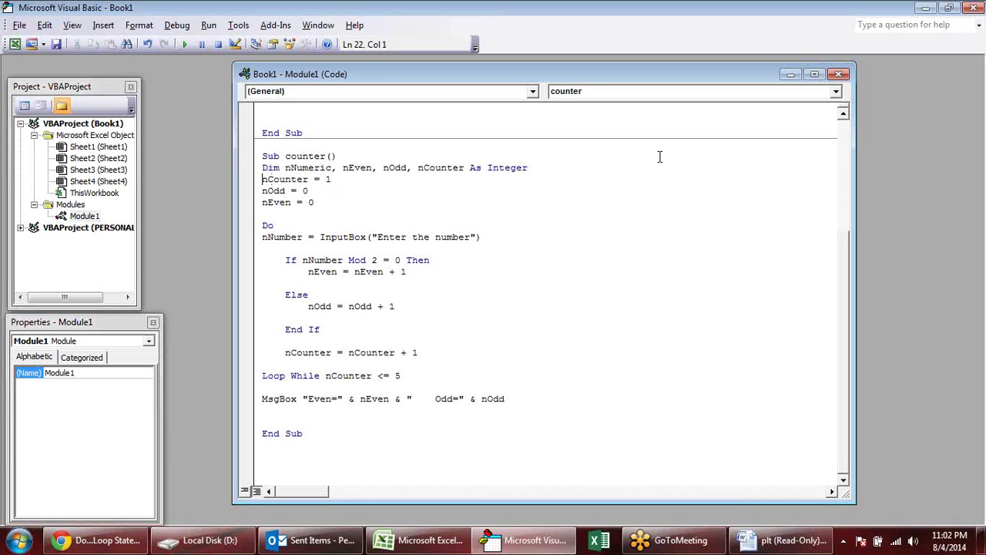
key(Return)
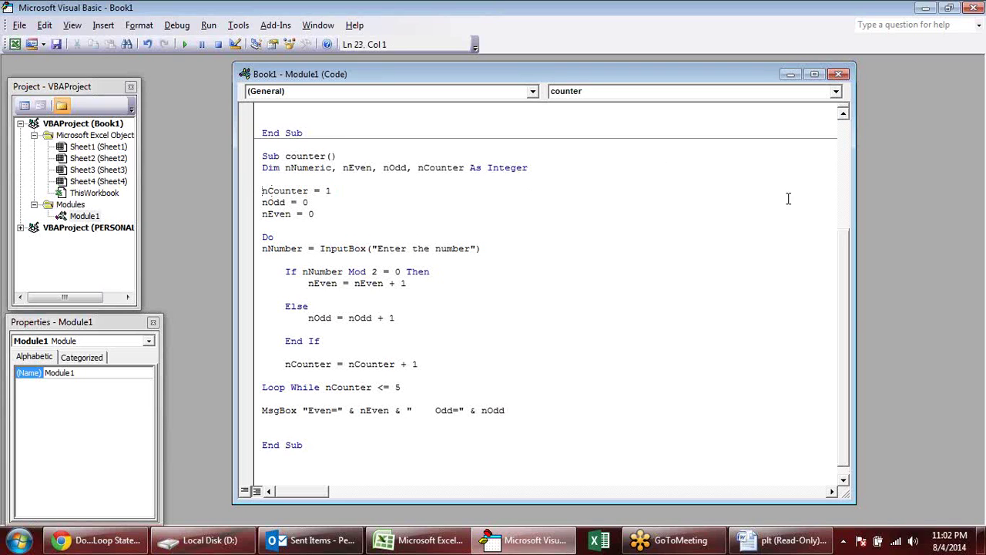
scroll(788, 199, down, 1)
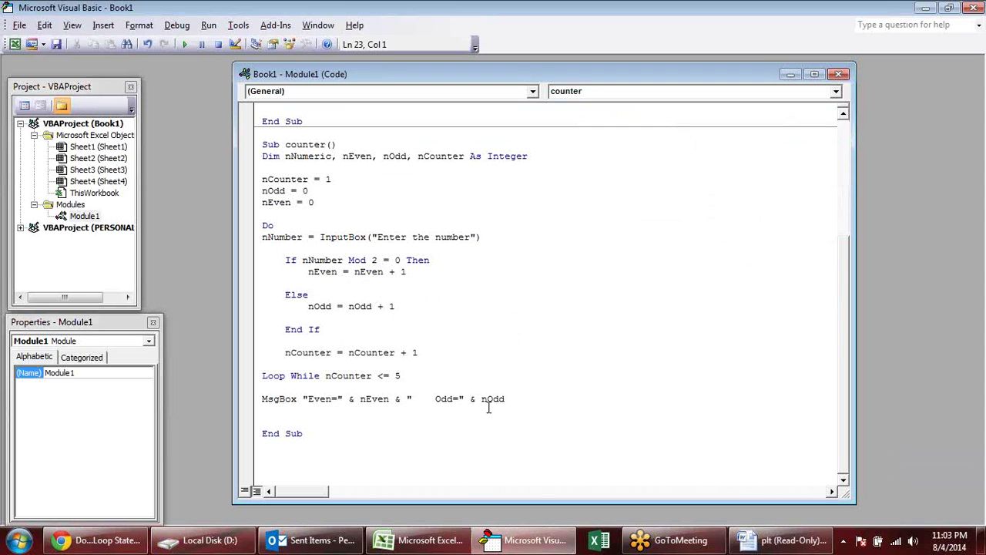
drag(519, 399, 303, 407)
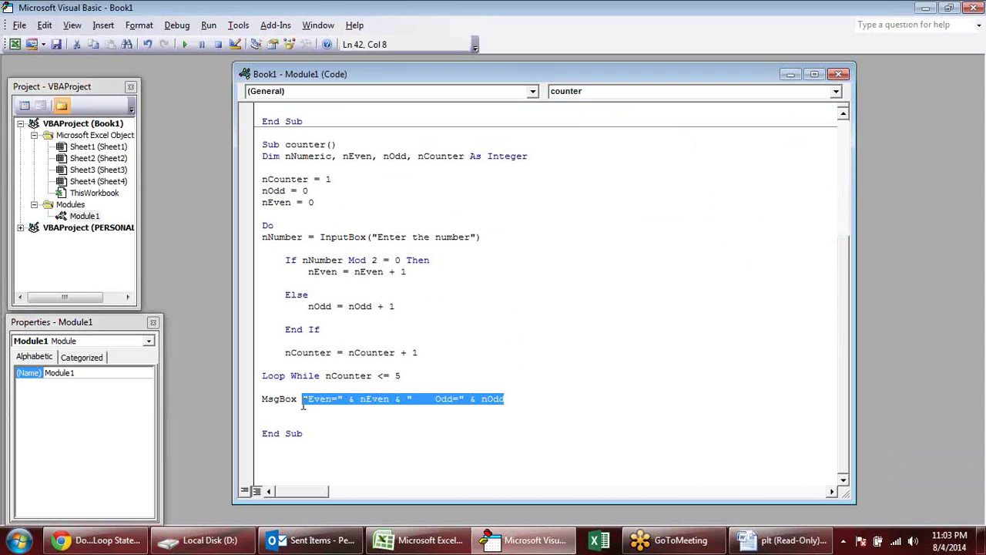
Paste the copied MsgBox expression into Excel cell D7.
click(424, 540)
click(222, 224)
key(ctrl+Up)
click(232, 227)
double_click(232, 228)
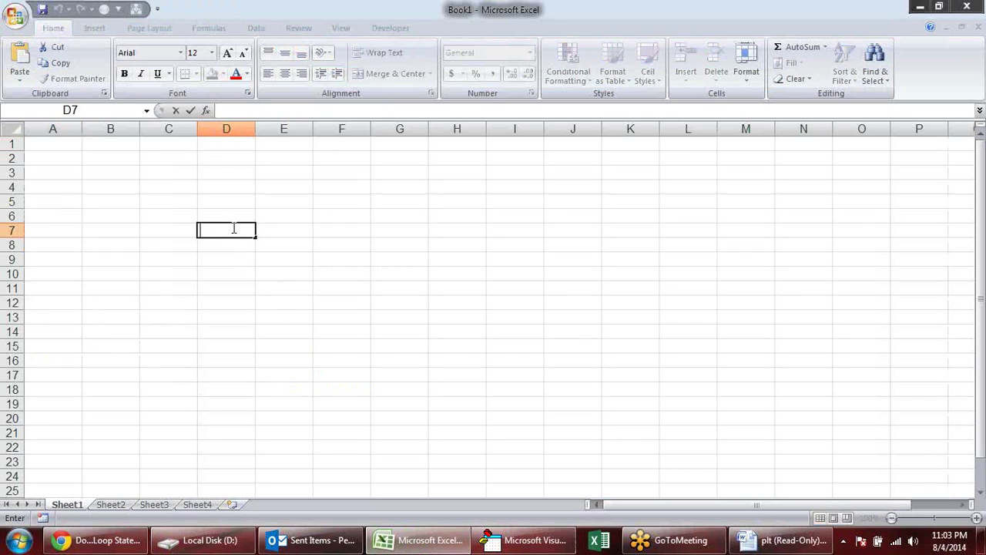
text("Even=" & nEven & "   Odd=" & nOdd)
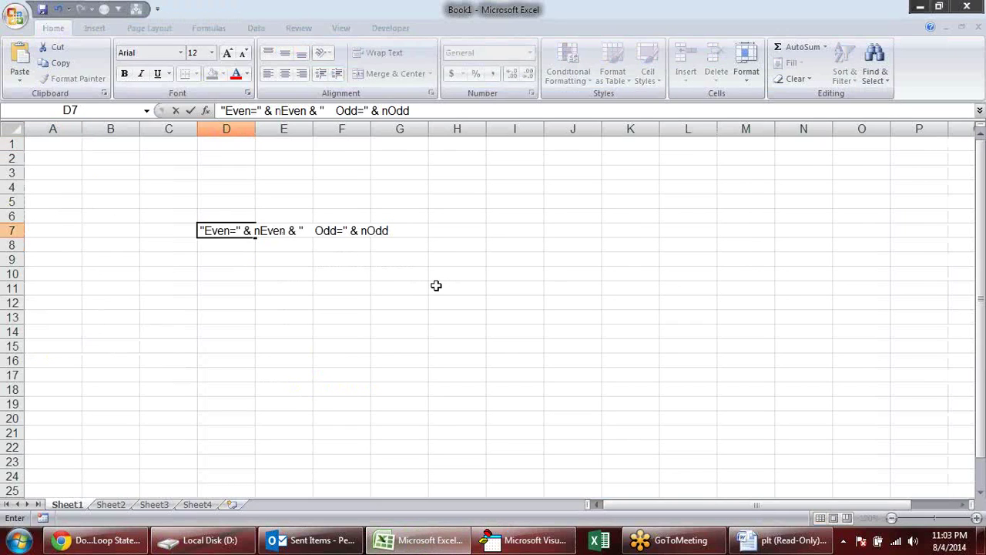
key(Return)
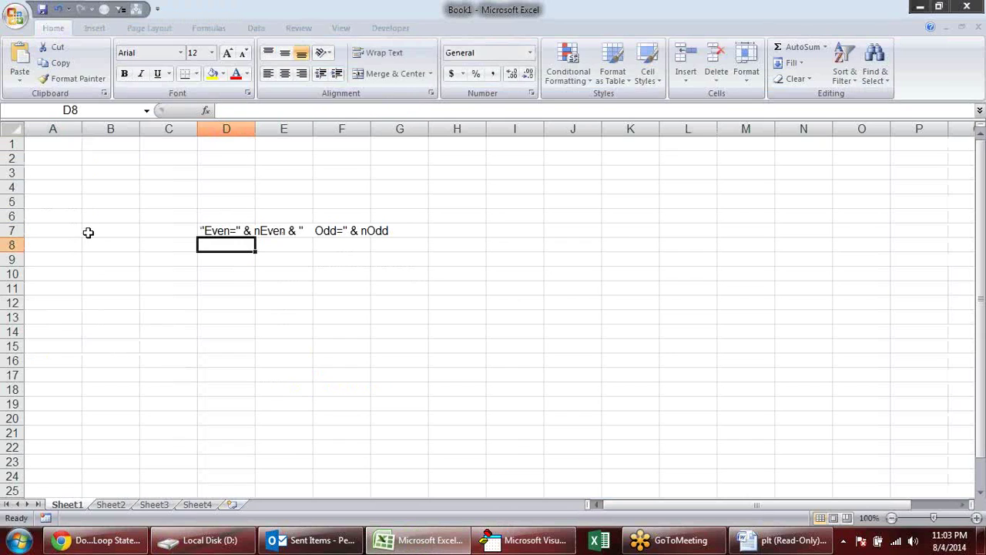
Enter 2 in B7 and 5 in C7.
click(96, 229)
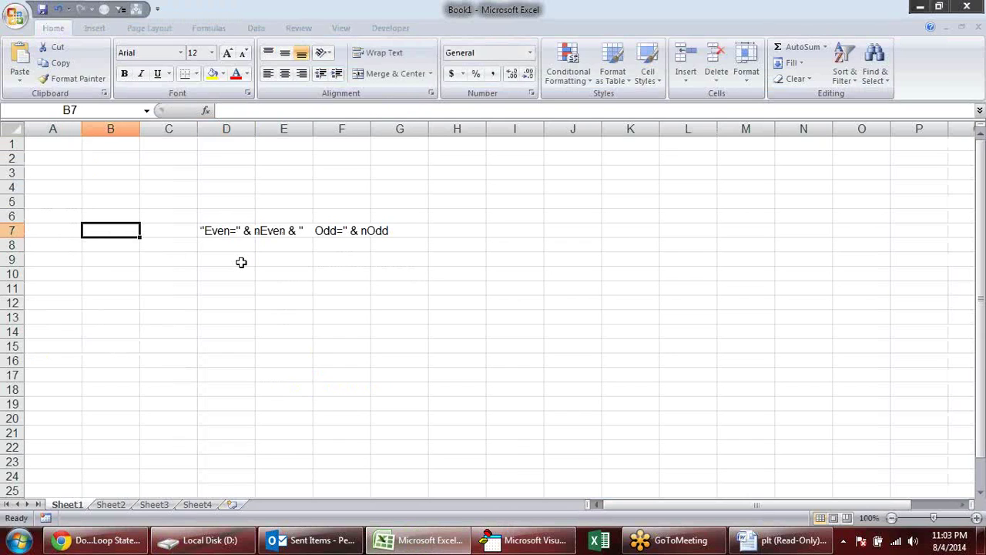
text(2)
key(Tab)
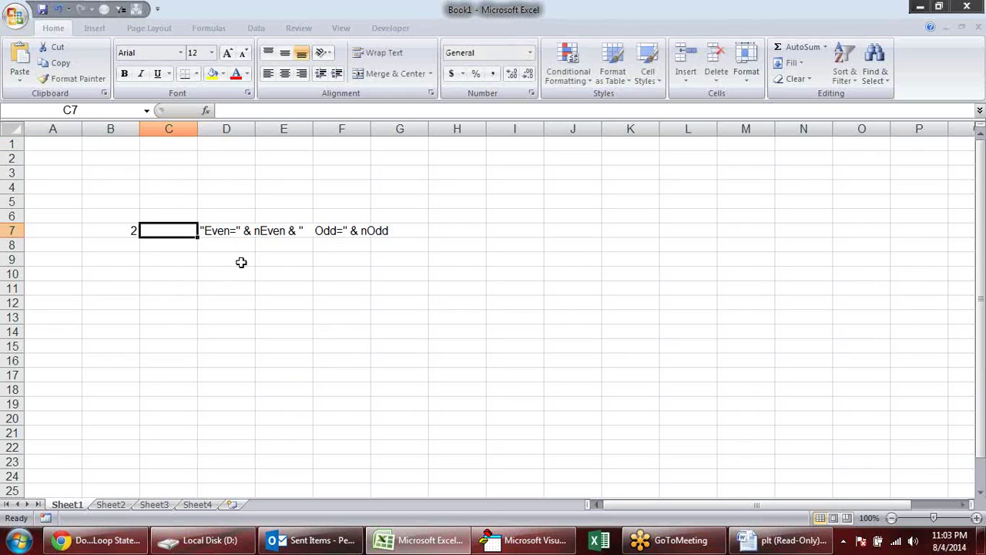
text(5)
key(Return)
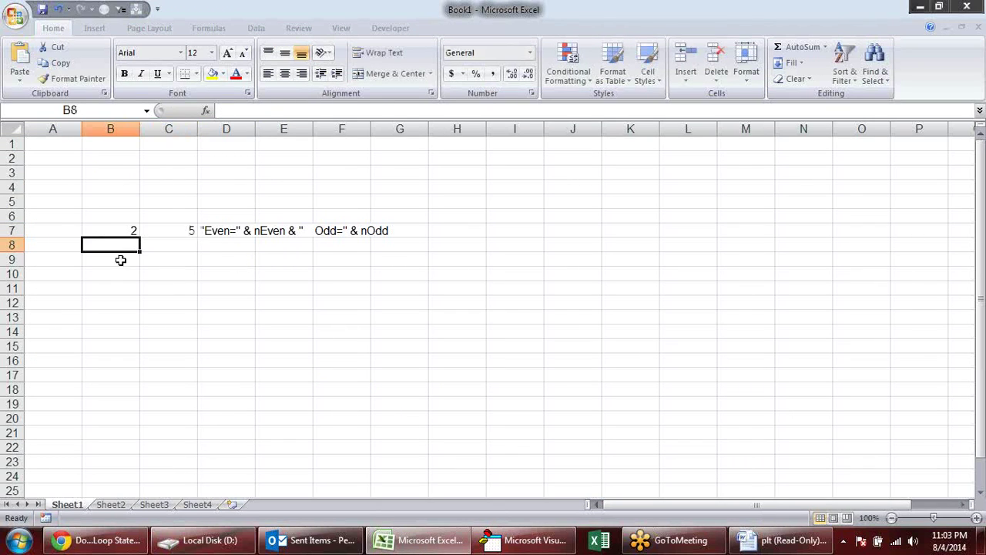
Turn D7 into the formula ="Even=" & B7 & " Odd=" & C7, showing Even=2 Odd=5.
double_click(243, 232)
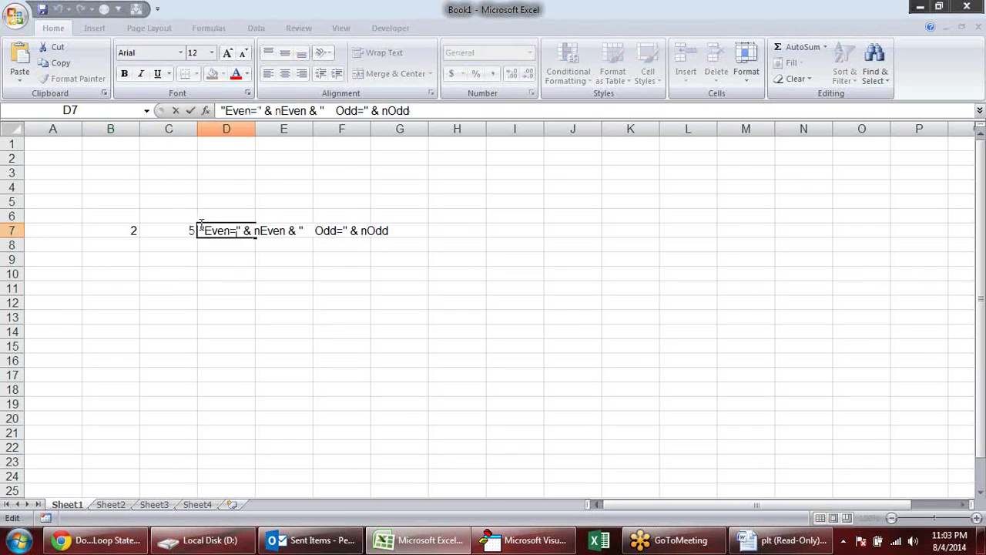
key(Home)
text(=)
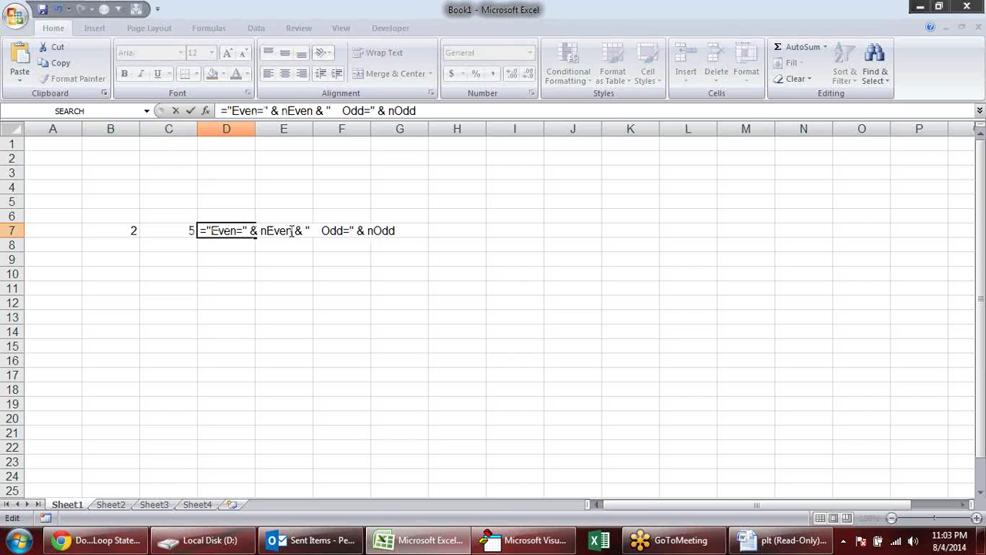
drag(293, 230, 260, 231)
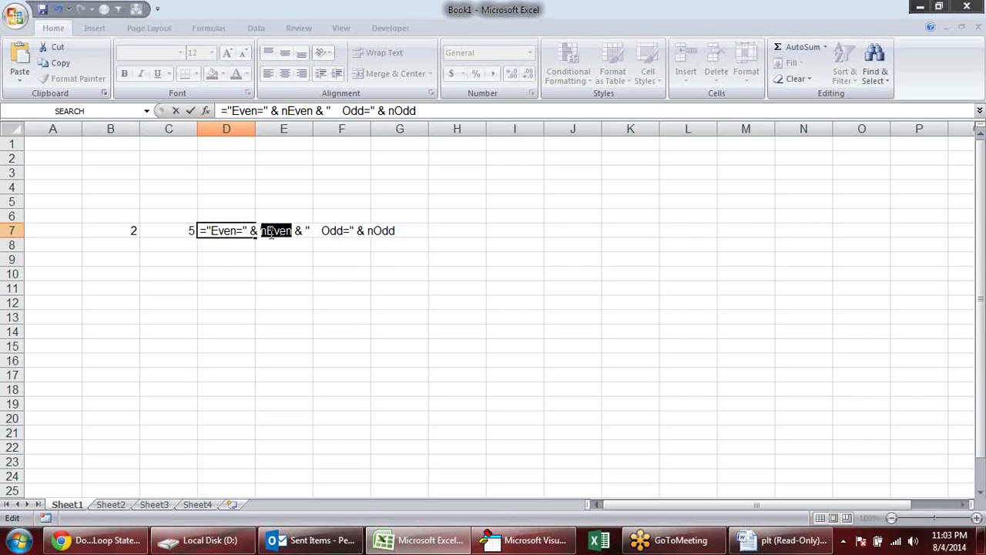
key(Delete)
click(137, 230)
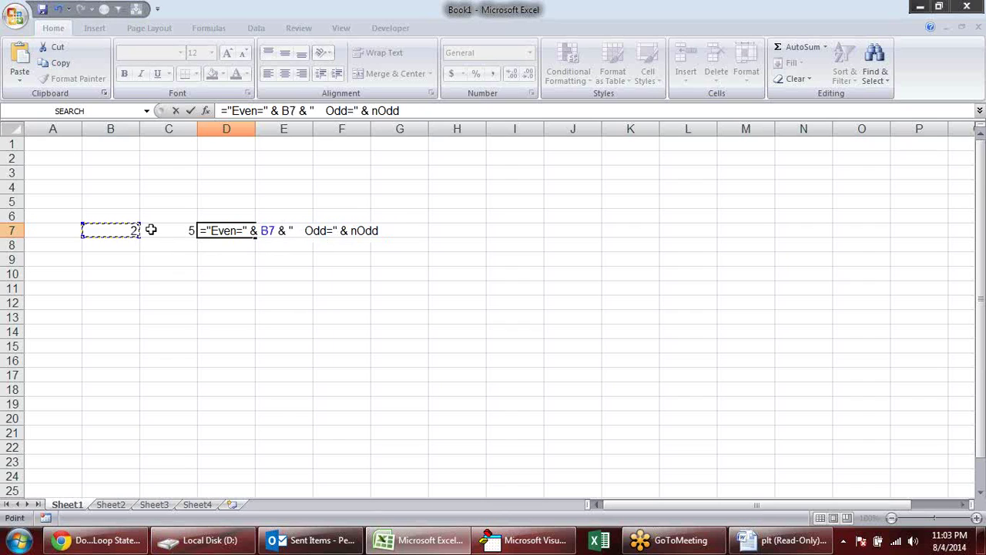
drag(352, 231, 378, 231)
key(Delete)
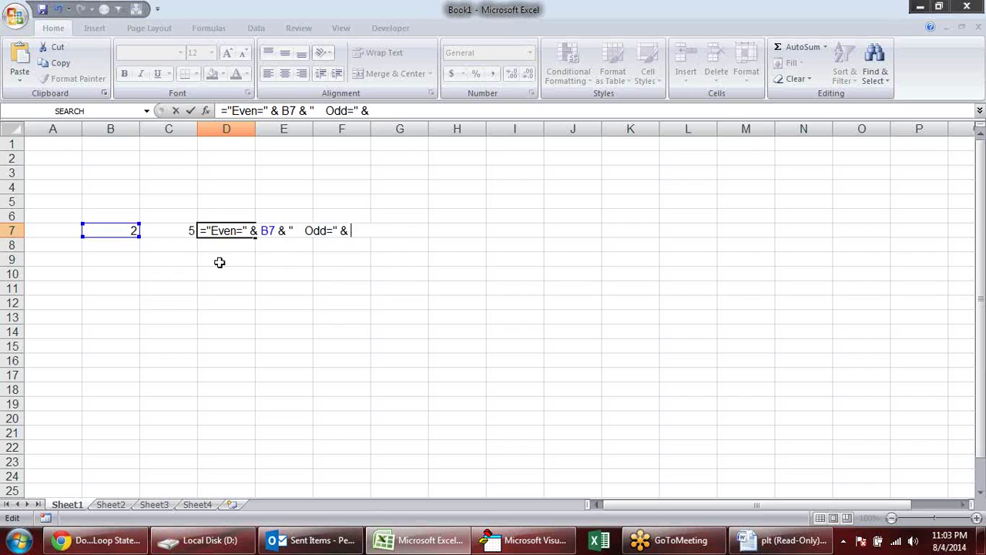
click(185, 233)
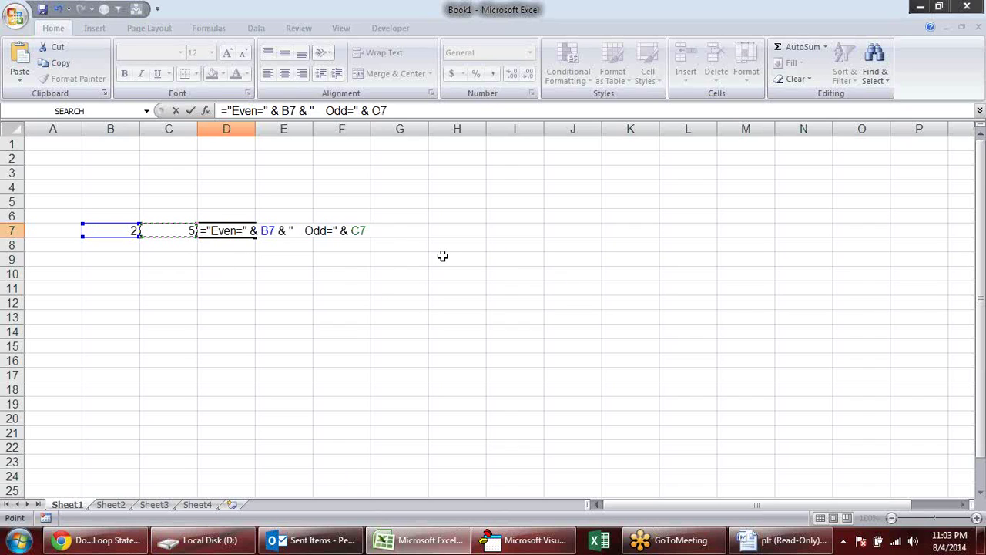
key(Return)
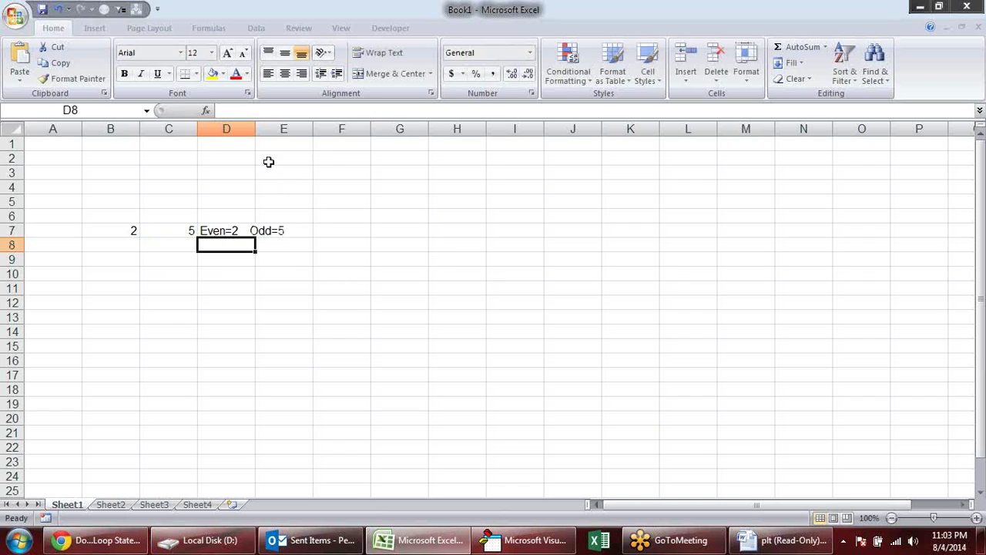
Widen column D, make D7 bold, and return to the VBA editor.
drag(255, 131, 316, 131)
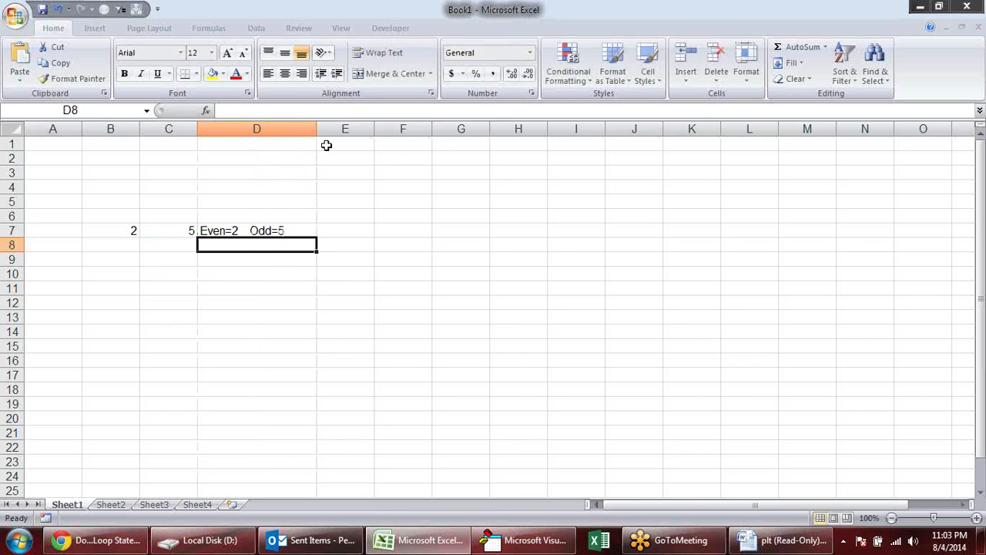
click(267, 231)
key(ctrl+b)
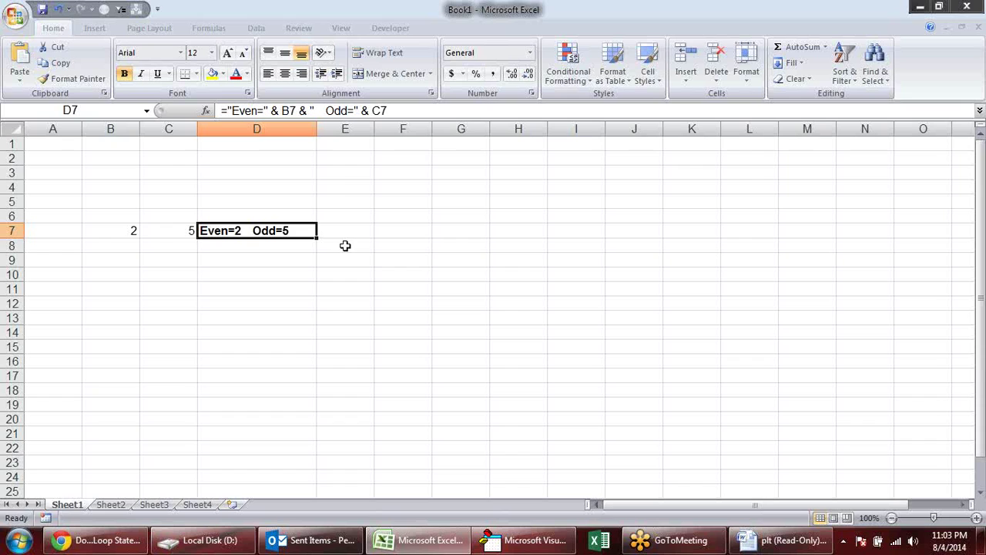
double_click(300, 234)
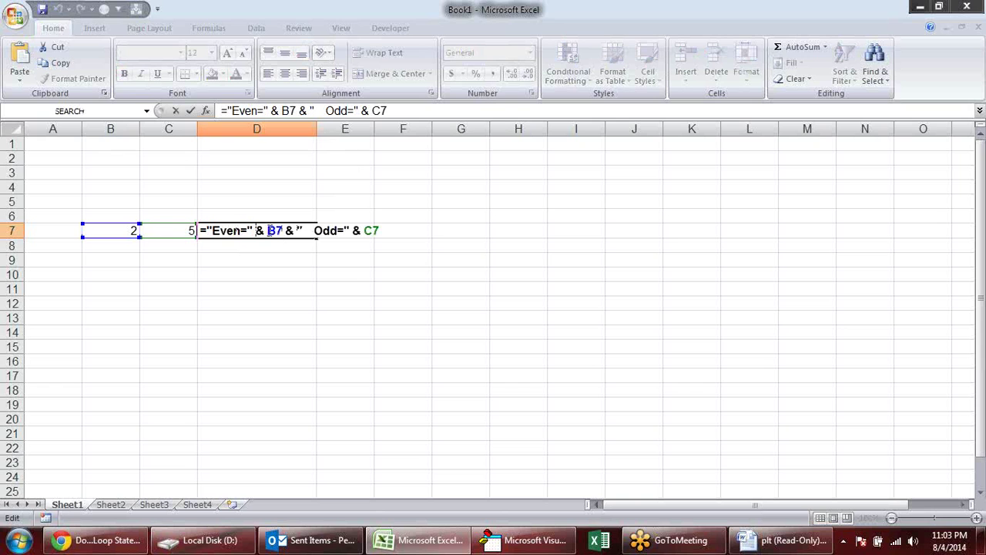
key(Escape)
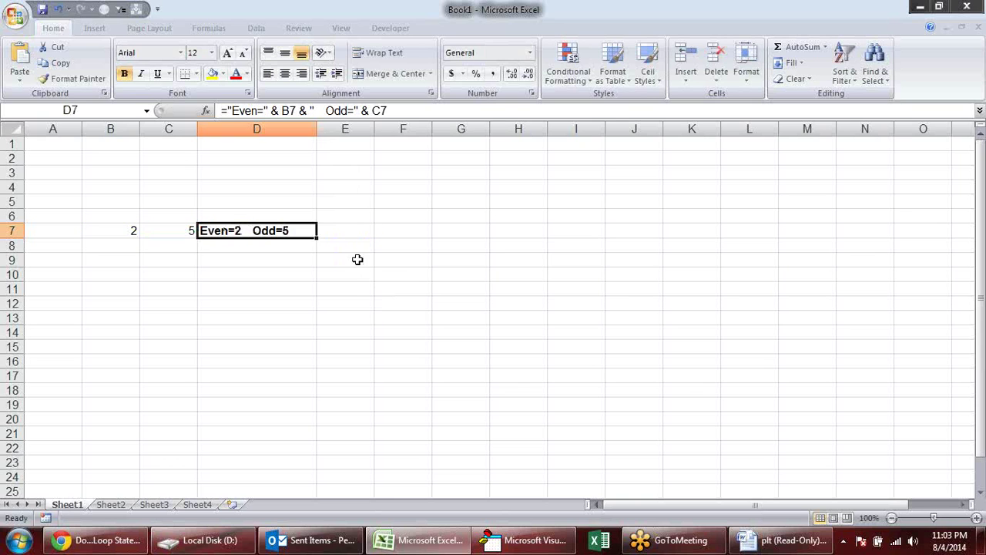
key(alt+F11)
click(521, 318)
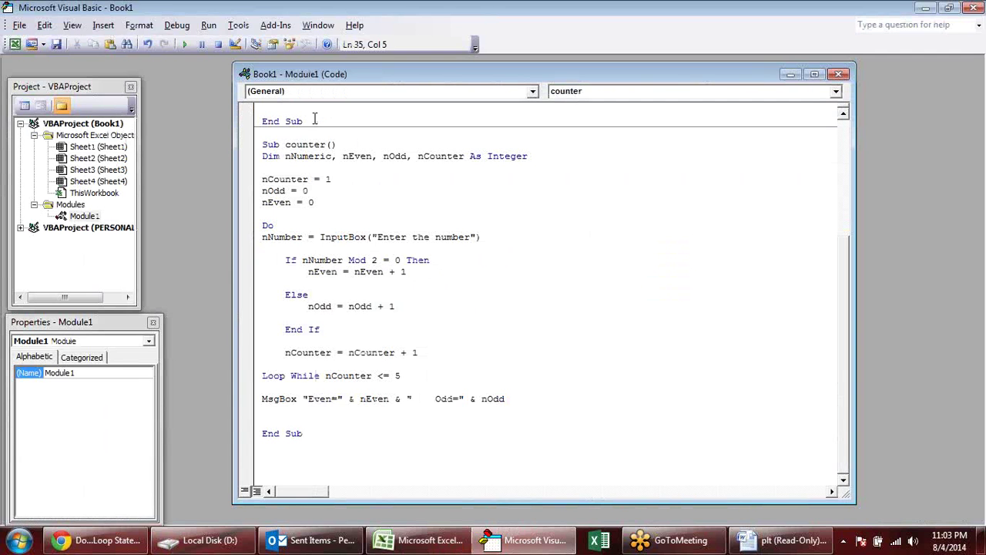
Run the counter macro and enter the first numbers, 20 and 3.
click(356, 261)
click(314, 202)
click(186, 46)
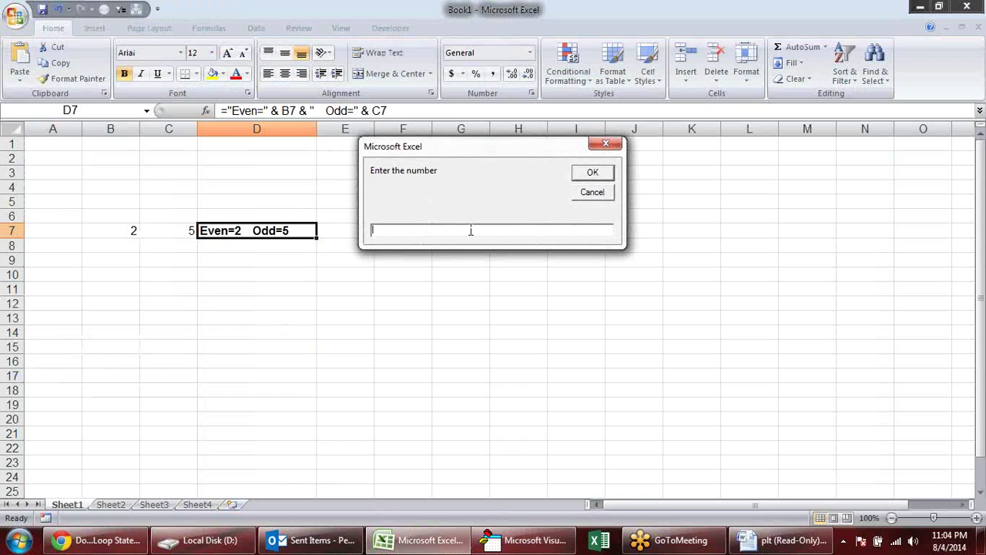
text(20)
key(Return)
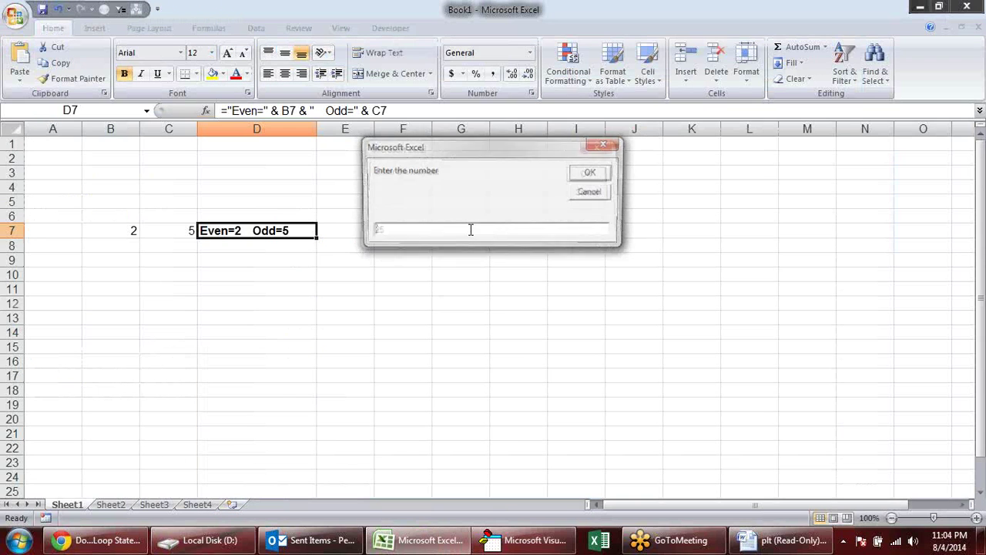
text(3)
key(Return)
Enter 12, 10 and 78, then dismiss the Even=3 Odd=2 result message.
text(12)
key(Return)
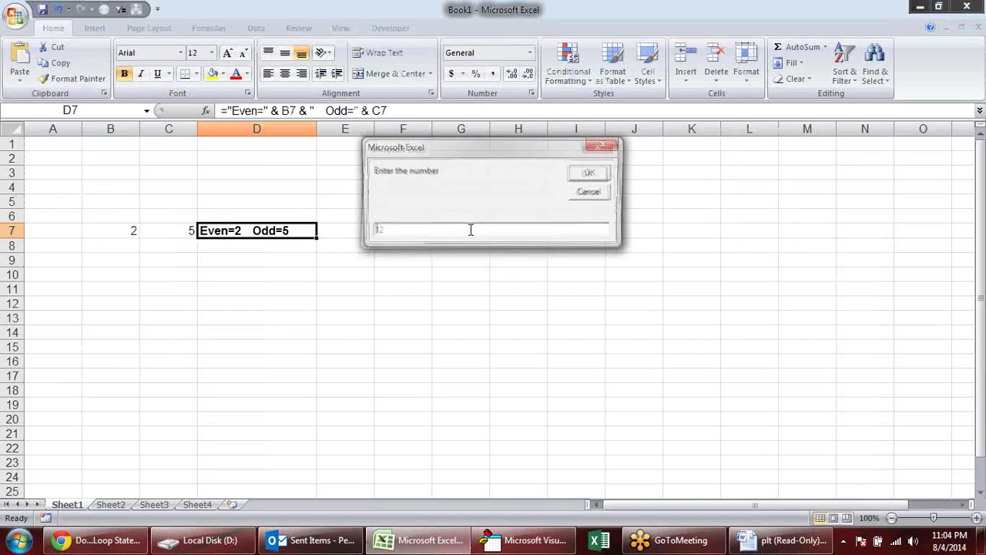
text(10)
key(Return)
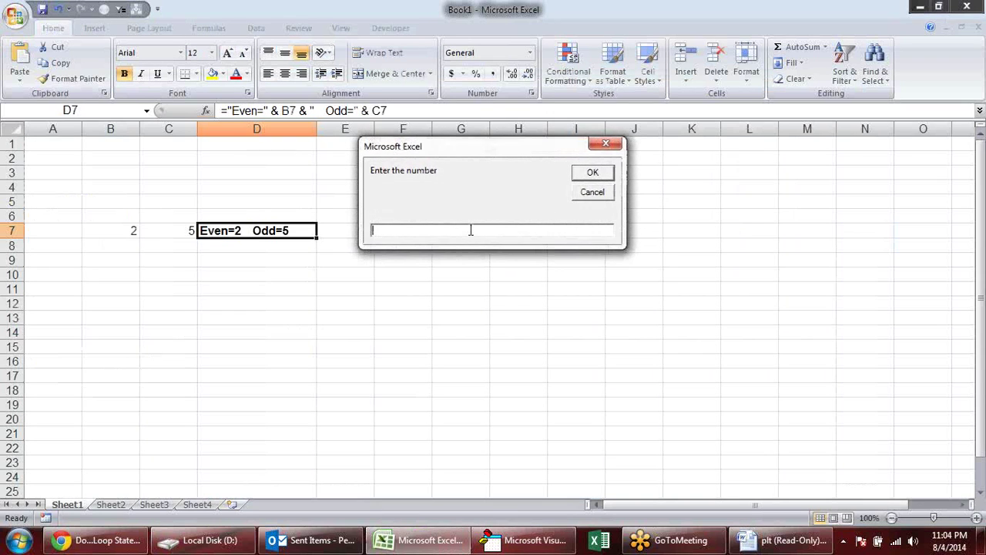
text(78)
key(Return)
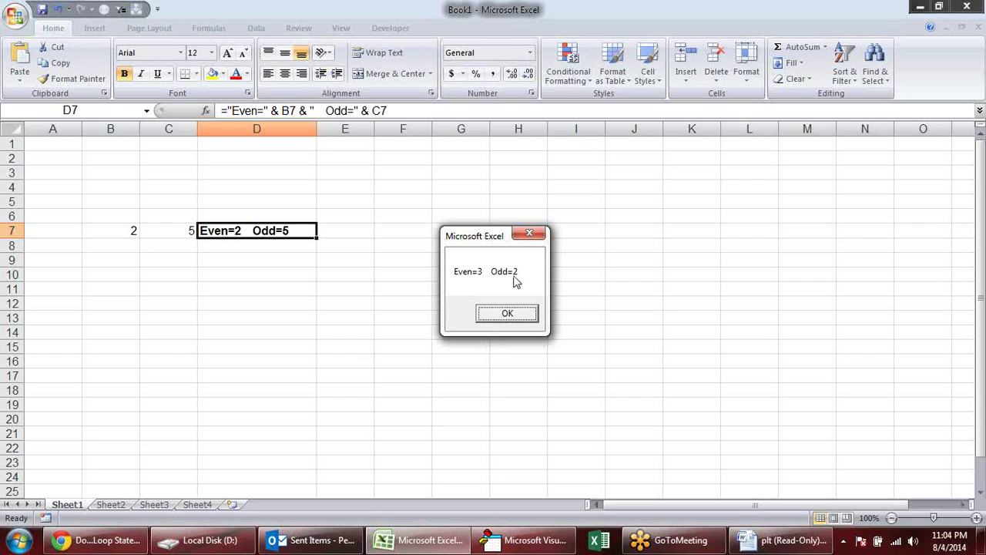
click(520, 312)
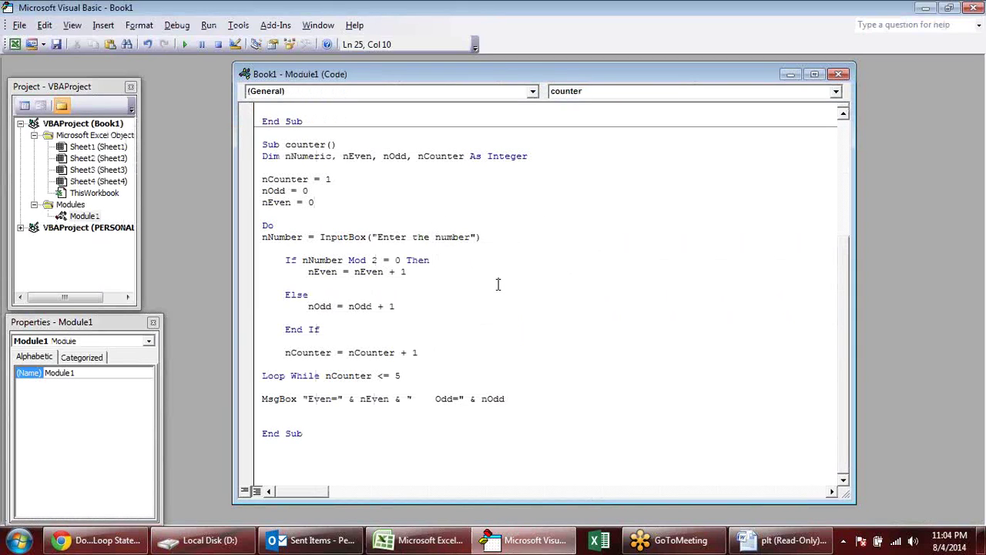
Bring the Word plt flowchart to the front and scroll through it down to the Stop box.
click(498, 284)
key(alt+F11)
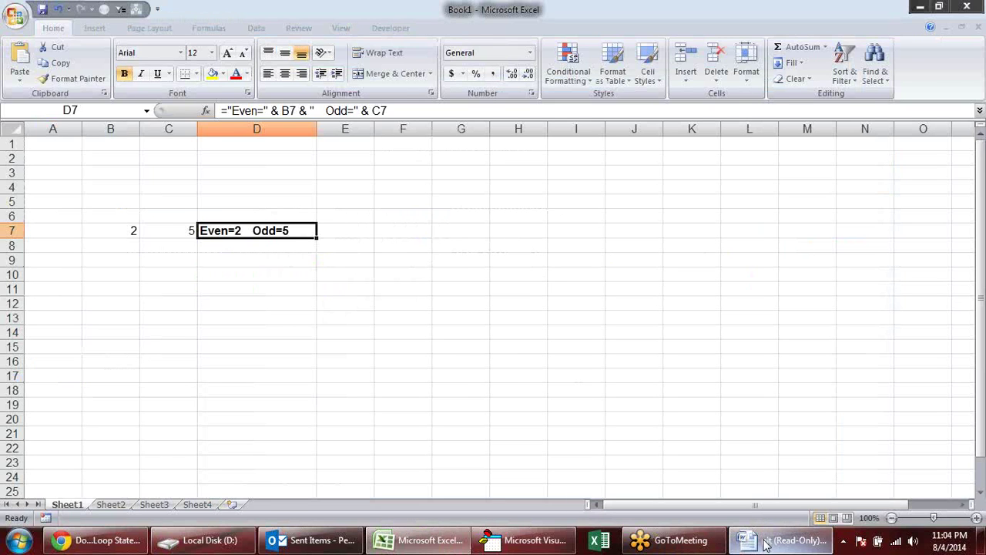
click(767, 539)
scroll(608, 243, up, 1)
scroll(613, 248, up, 2)
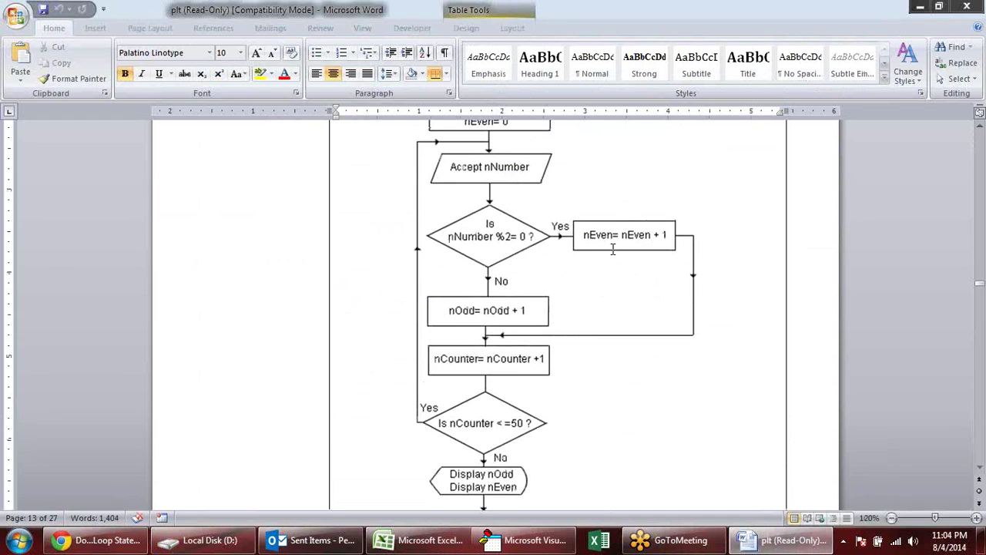
scroll(636, 272, down, 1)
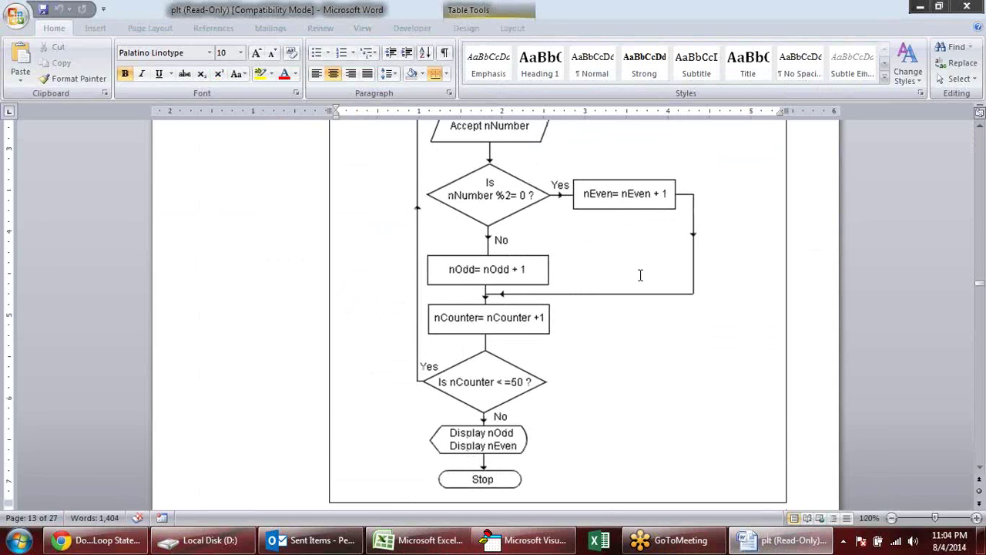
scroll(632, 253, up, 2)
scroll(632, 251, up, 1)
scroll(624, 276, up, 2)
scroll(624, 276, up, 3)
scroll(625, 275, down, 7)
scroll(624, 276, down, 3)
scroll(624, 278, down, 4)
scroll(624, 277, down, 2)
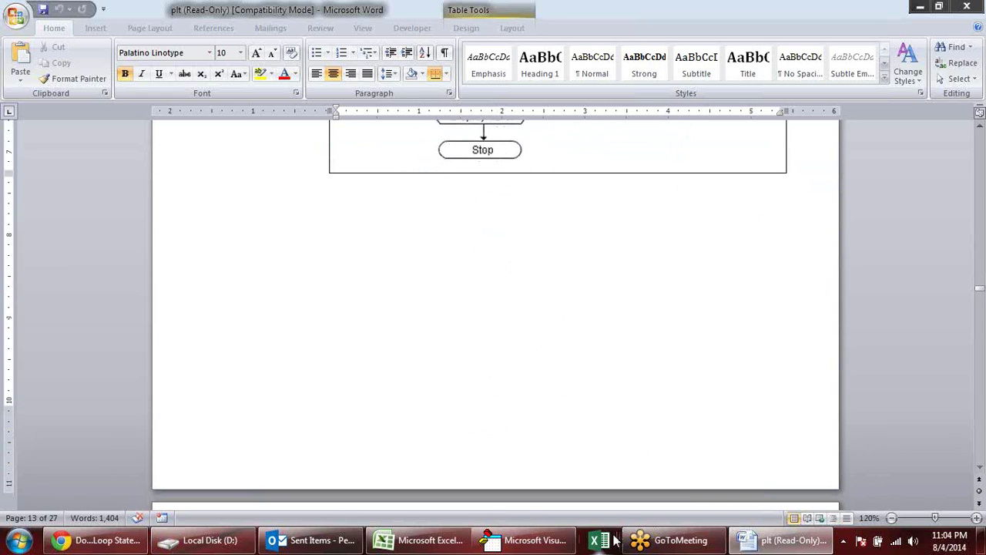
Select cells on Sheet1, move to the empty Sheet2 and select H10, then return to Word.
click(422, 546)
click(227, 289)
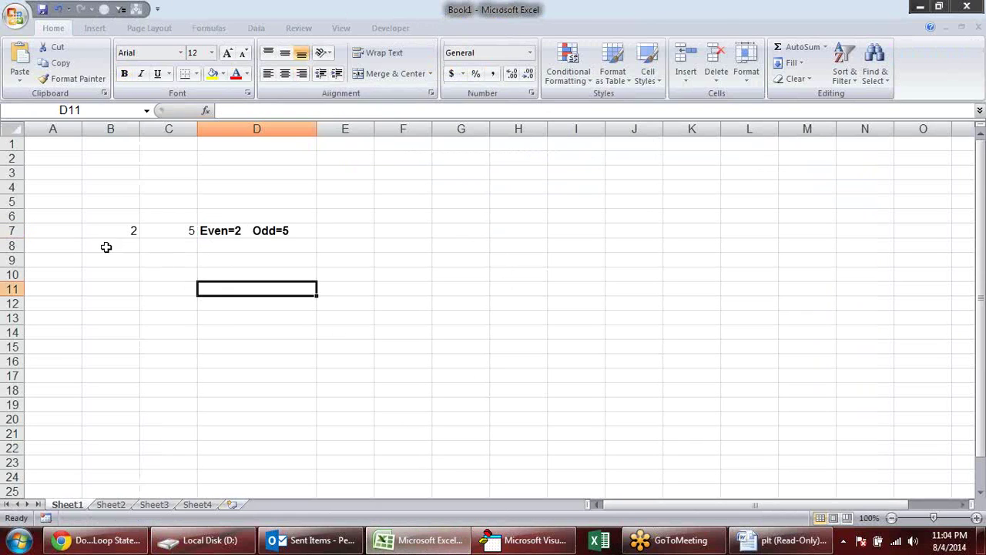
click(81, 192)
click(91, 162)
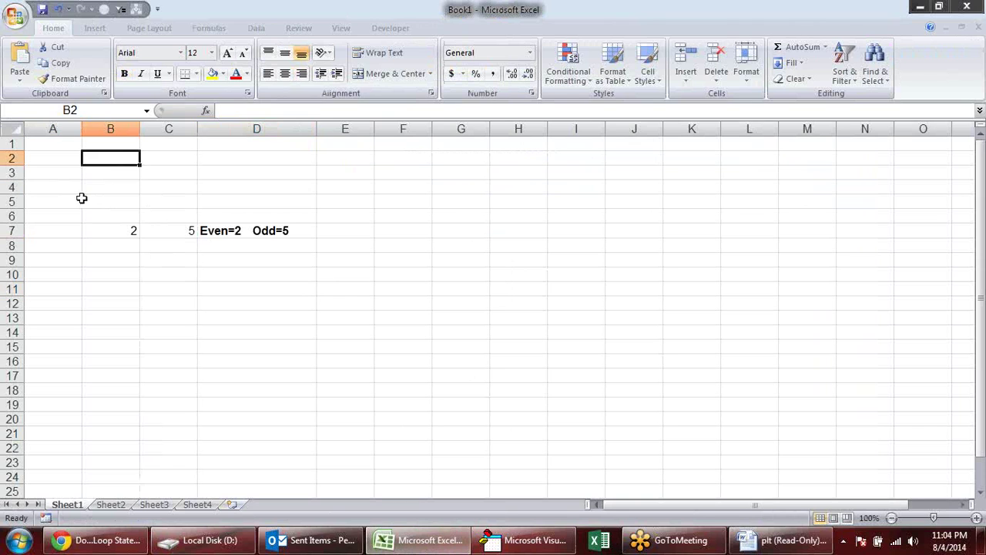
drag(79, 198, 397, 303)
click(110, 505)
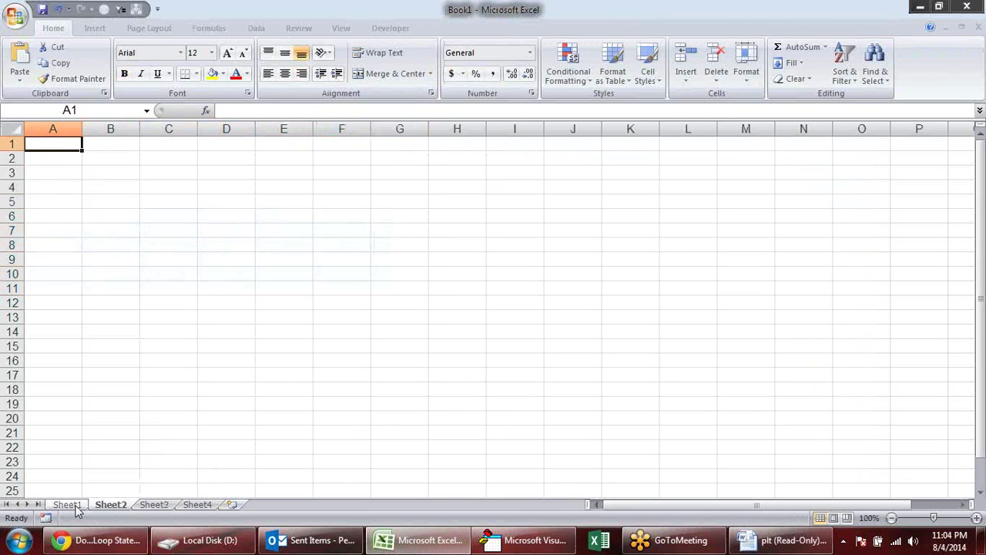
click(77, 505)
click(113, 162)
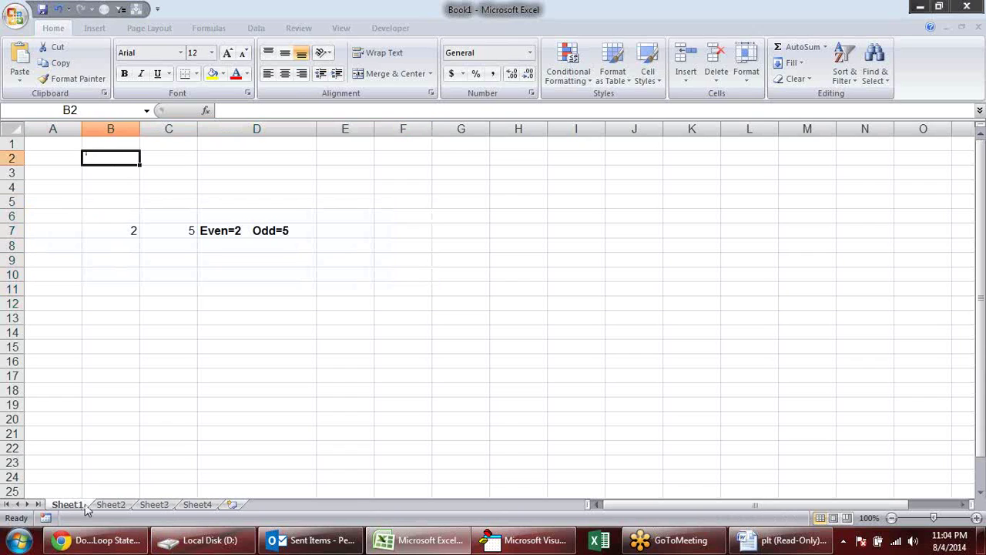
click(111, 506)
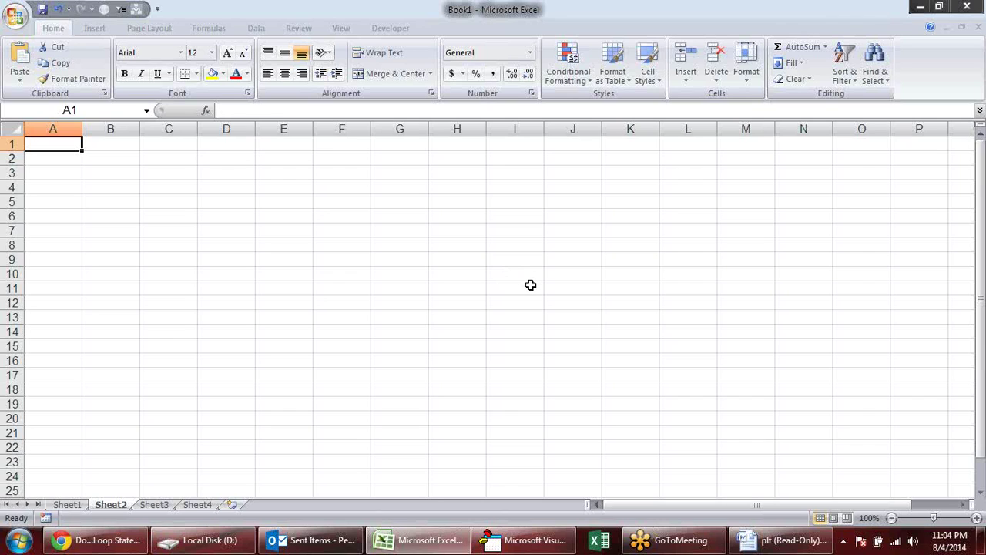
click(477, 276)
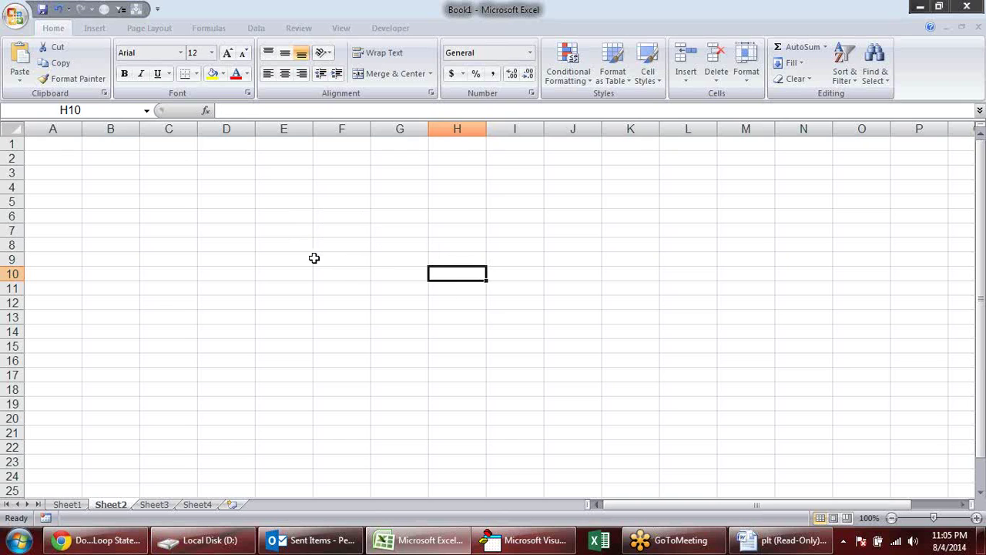
click(763, 540)
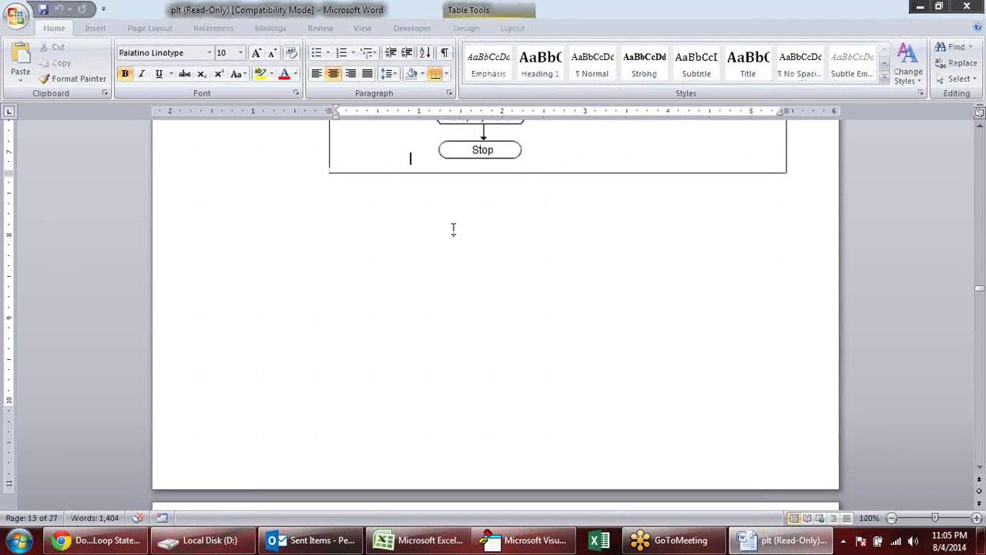
Scroll past the odd/even flowchart to the page-14 'Display the Highest of any Ten Numbers' flowchart.
scroll(535, 279, down, 5)
scroll(535, 280, up, 7)
scroll(537, 282, up, 4)
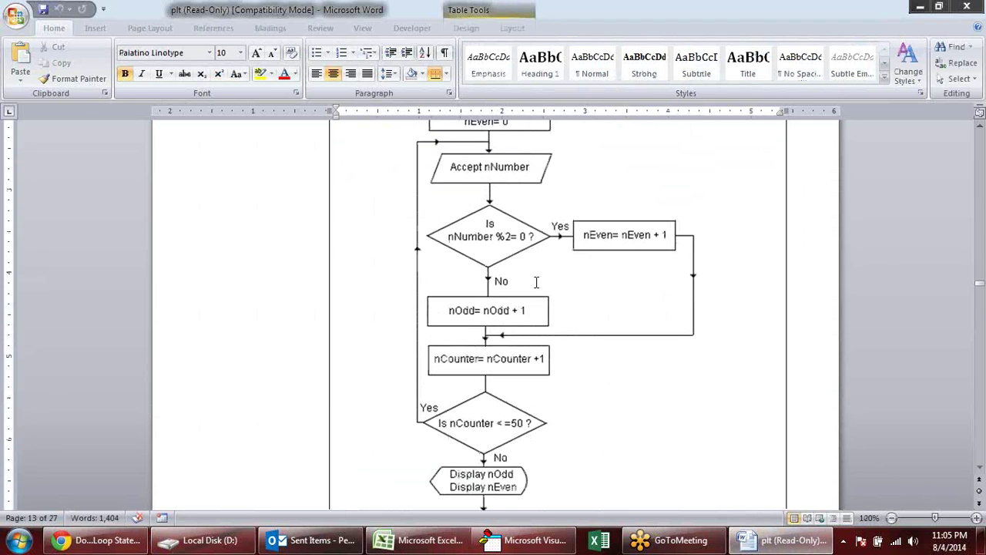
scroll(536, 282, up, 2)
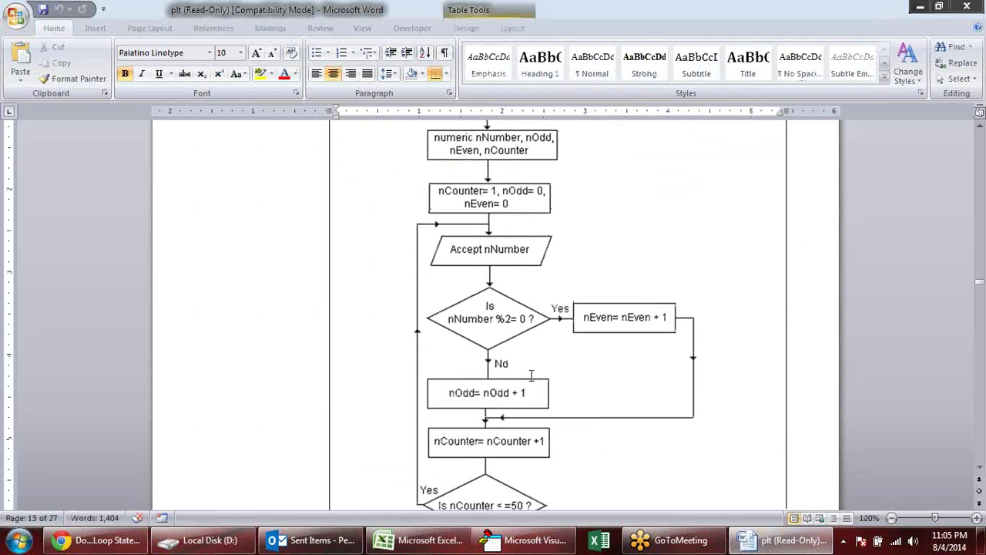
scroll(575, 303, down, 4)
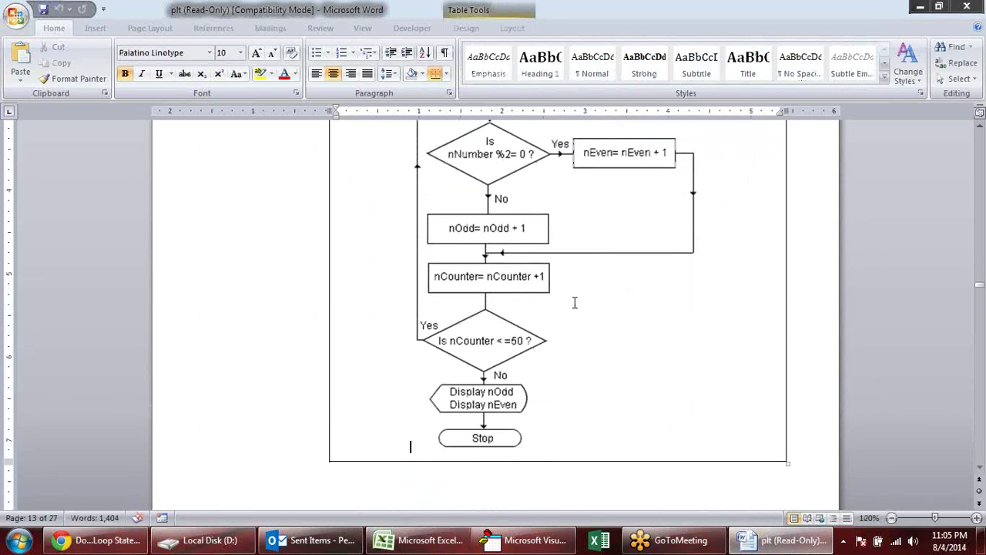
scroll(575, 303, down, 3)
scroll(575, 303, down, 5)
scroll(575, 303, down, 5)
scroll(576, 299, down, 5)
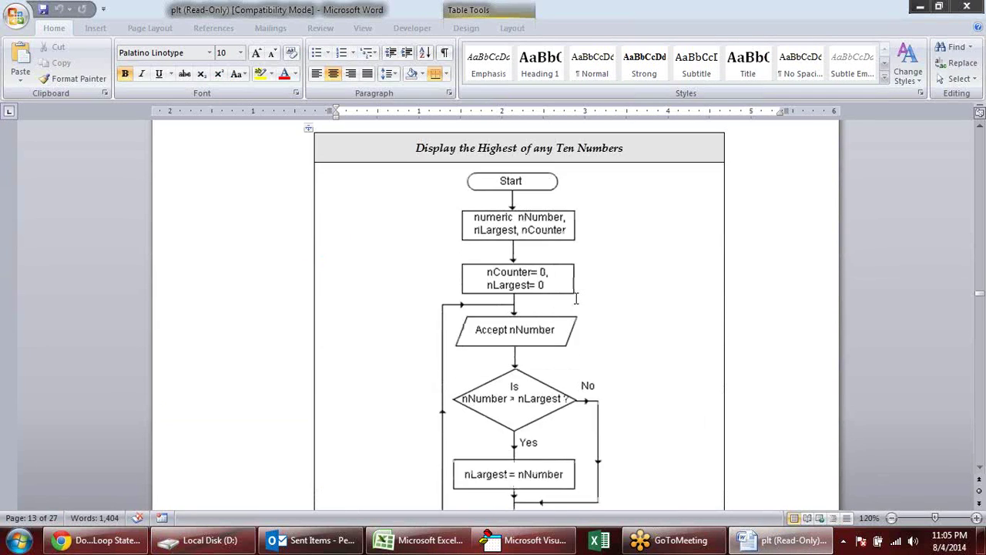
scroll(576, 299, up, 1)
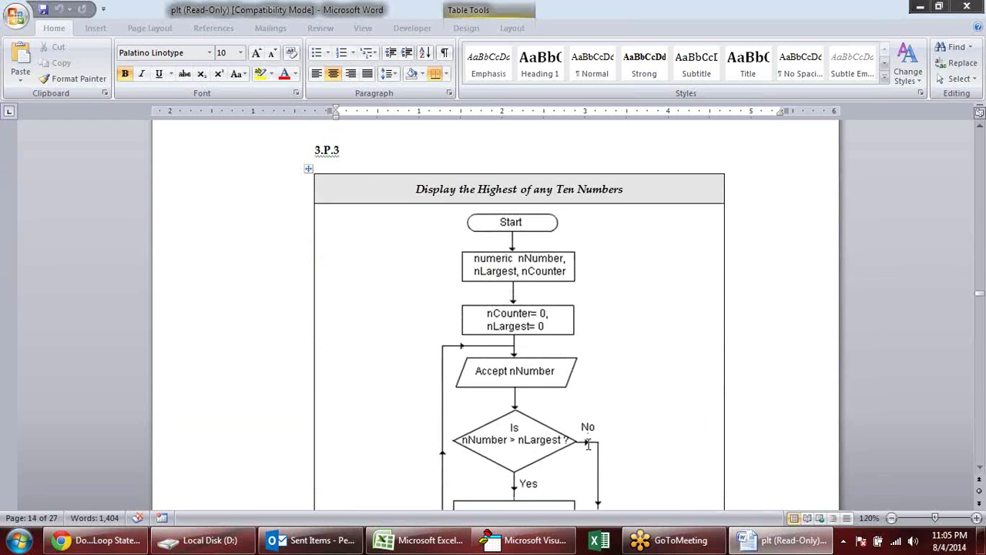
scroll(587, 447, down, 3)
scroll(590, 443, down, 3)
scroll(590, 443, down, 1)
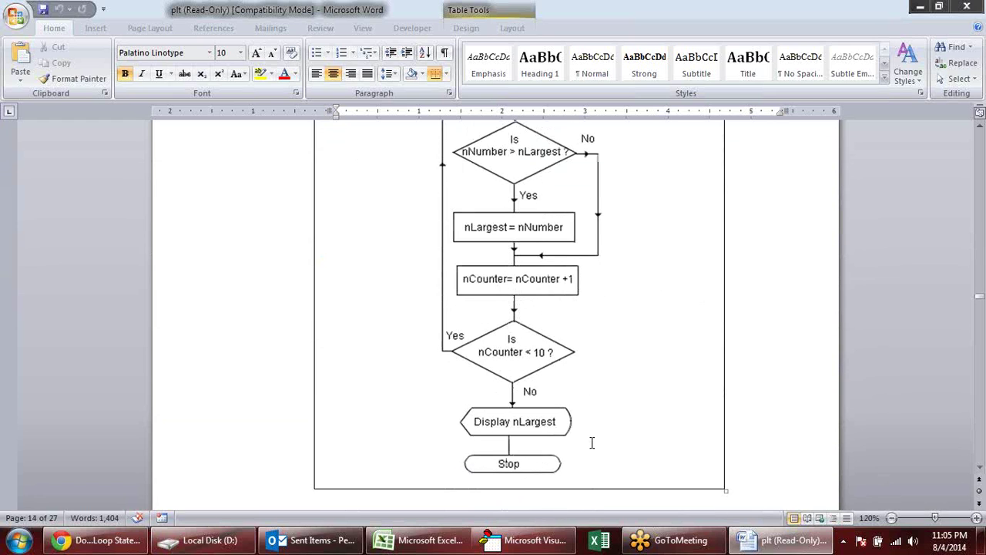
scroll(587, 444, up, 4)
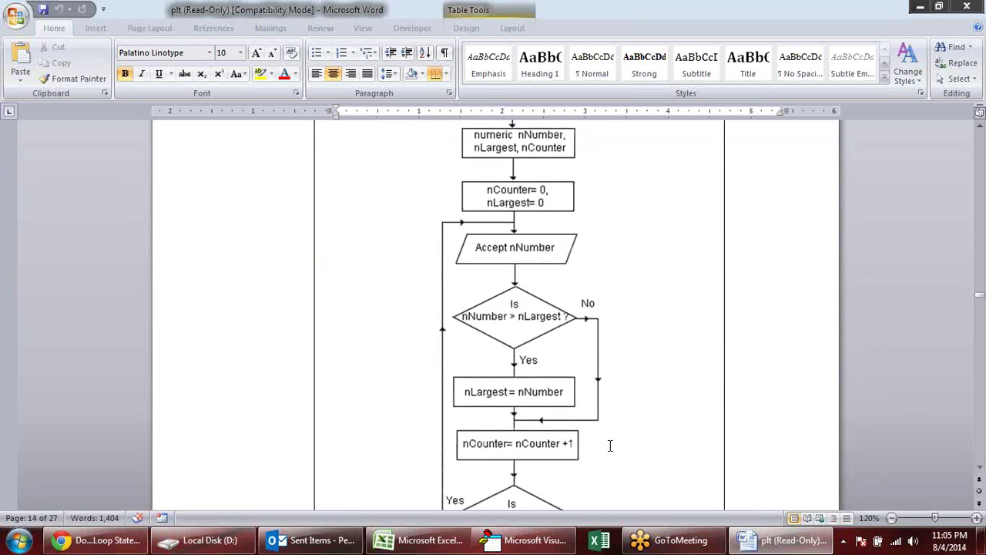
scroll(609, 445, up, 5)
ctrl+scroll(650, 361, down, 2)
scroll(652, 354, up, 10)
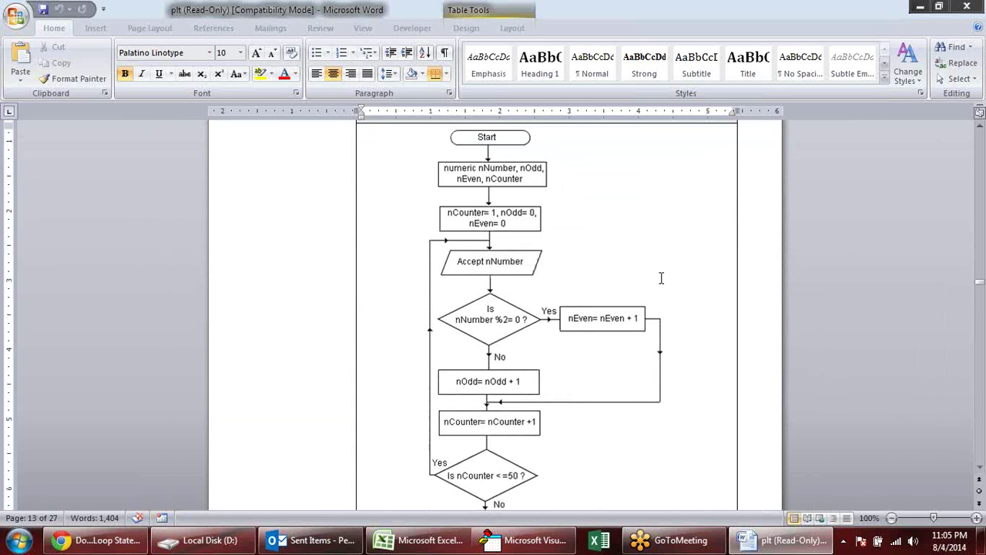
scroll(663, 277, up, 2)
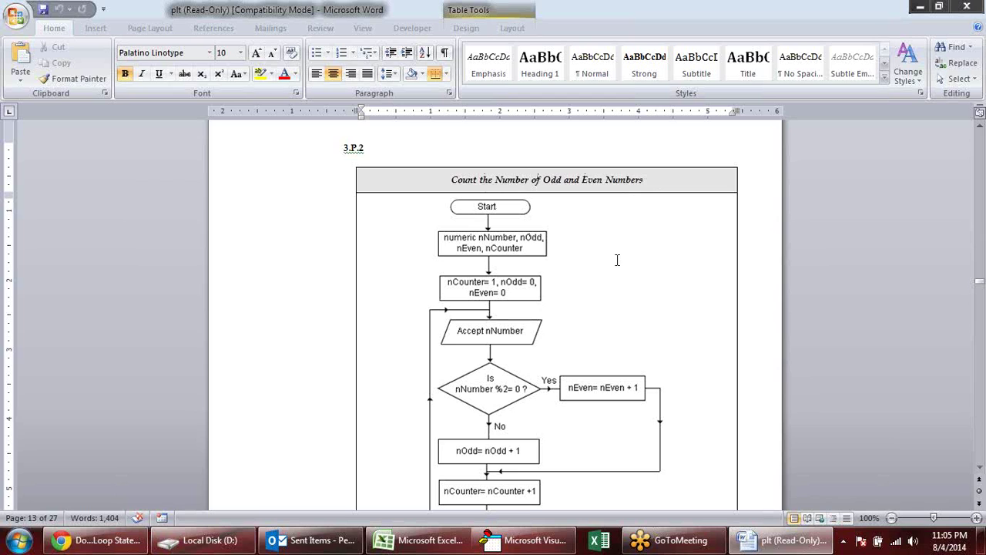
scroll(617, 260, down, 1)
scroll(621, 260, down, 4)
scroll(623, 262, down, 3)
scroll(624, 267, down, 5)
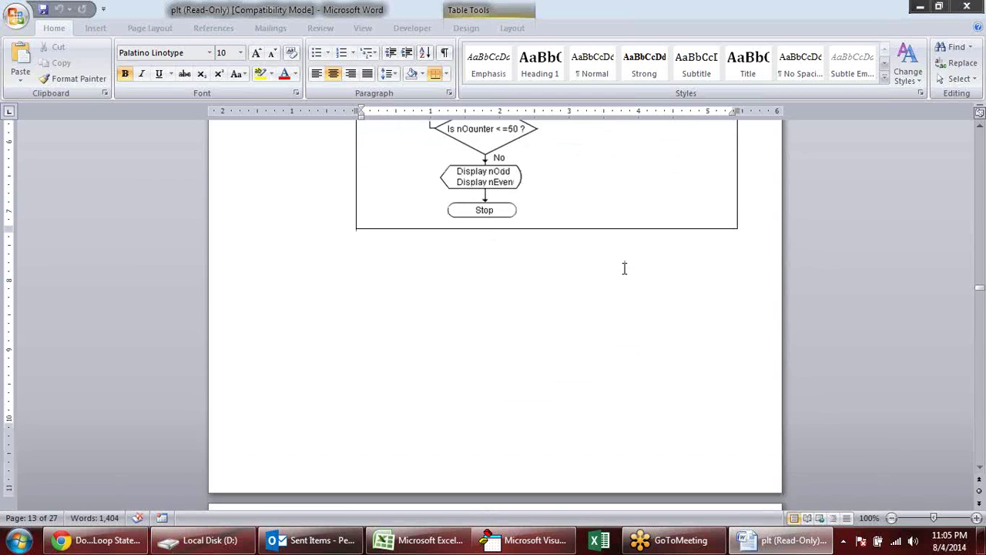
scroll(624, 268, down, 6)
scroll(622, 269, down, 3)
scroll(497, 207, down, 1)
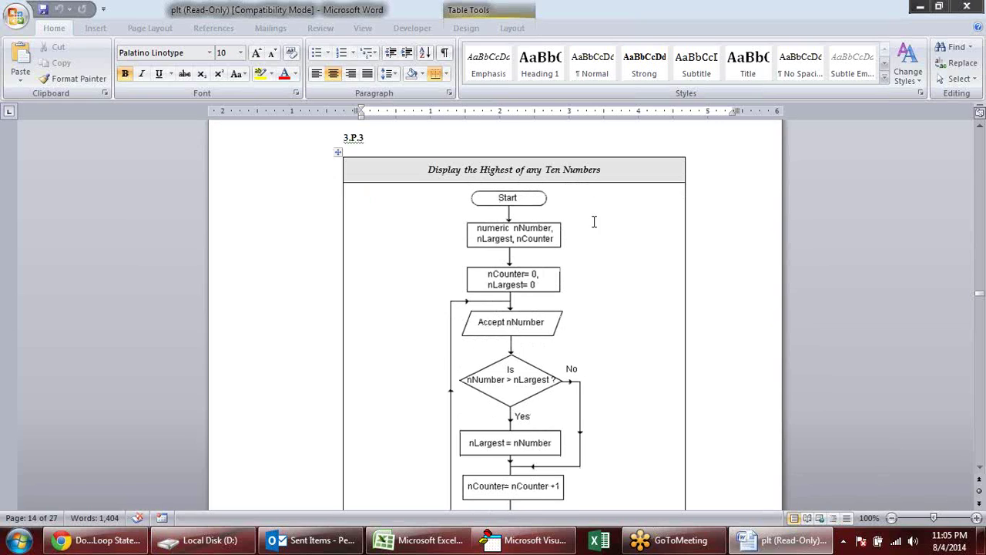
scroll(610, 248, down, 1)
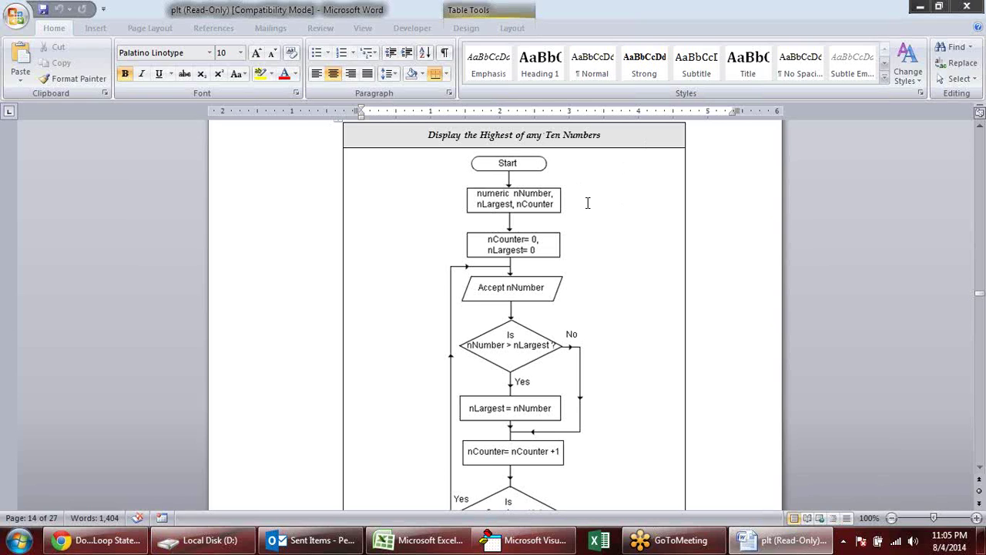
scroll(587, 210, down, 2)
scroll(588, 214, down, 1)
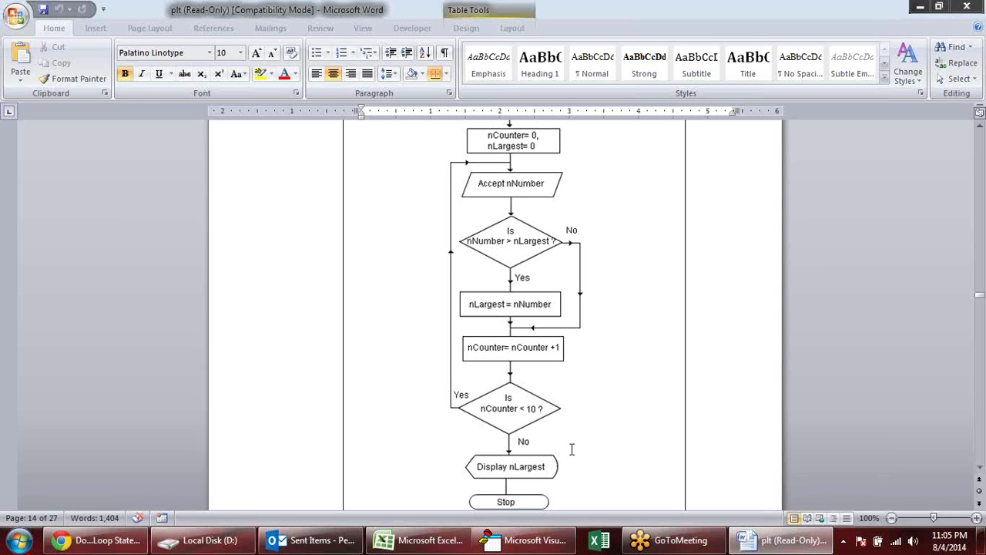
scroll(572, 450, up, 1)
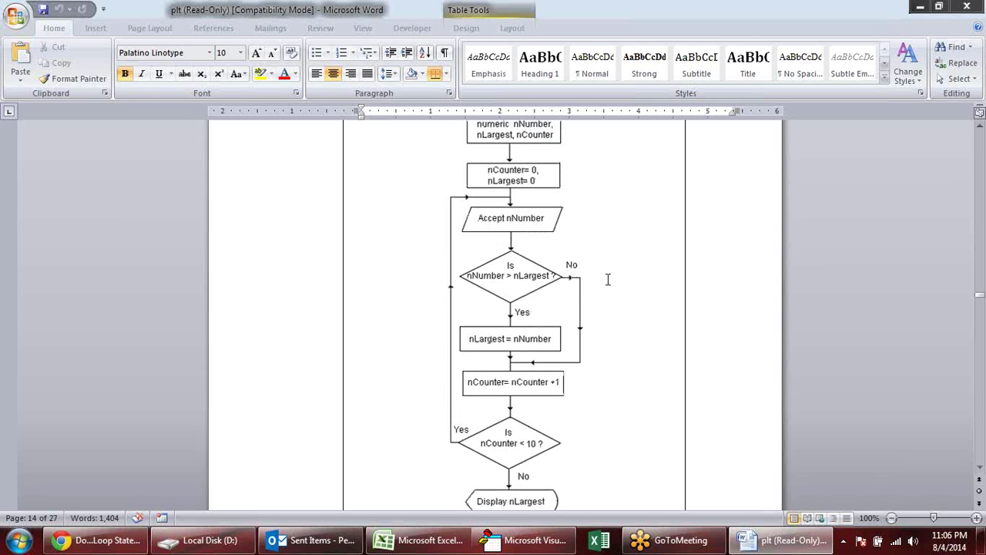
ctrl+scroll(615, 278, down, 1)
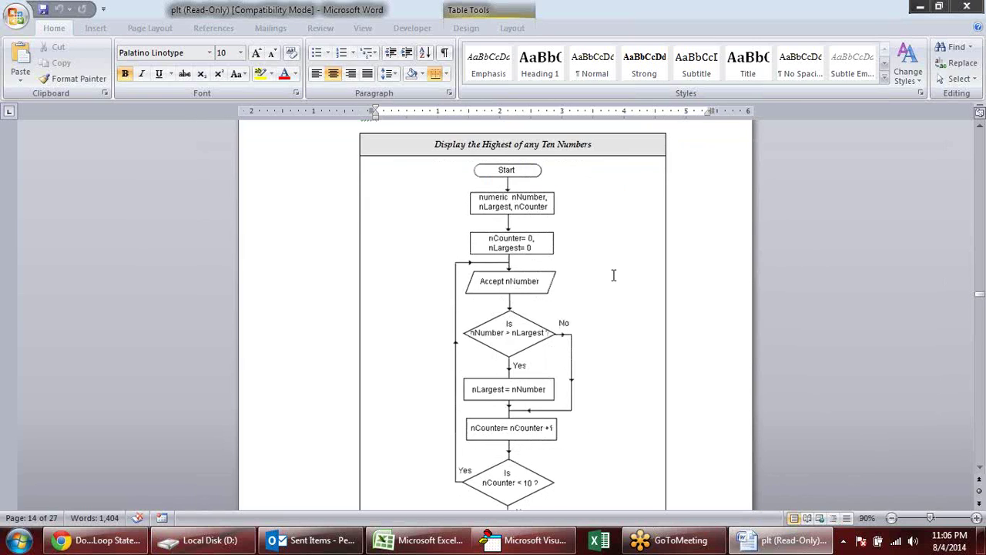
Review the Word flowchart from Start through the nNumber > nLargest test to Display nLargest.
scroll(615, 275, down, 1)
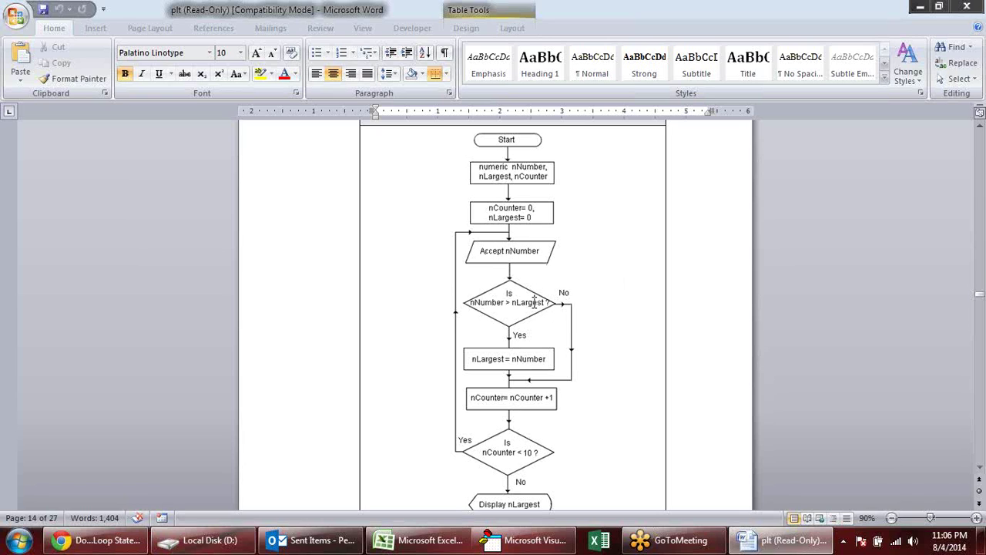
scroll(534, 301, down, 1)
key(BackSpace)
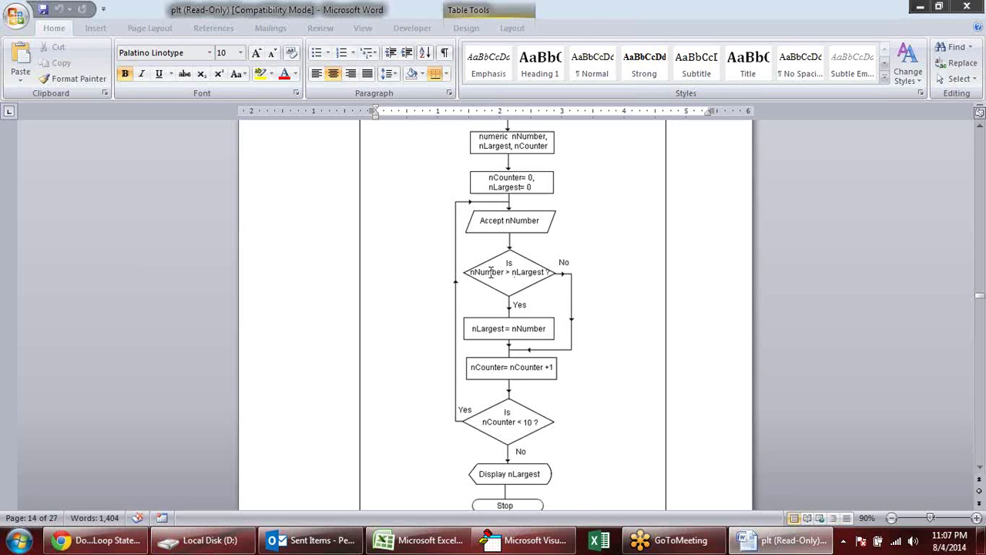
click(493, 277)
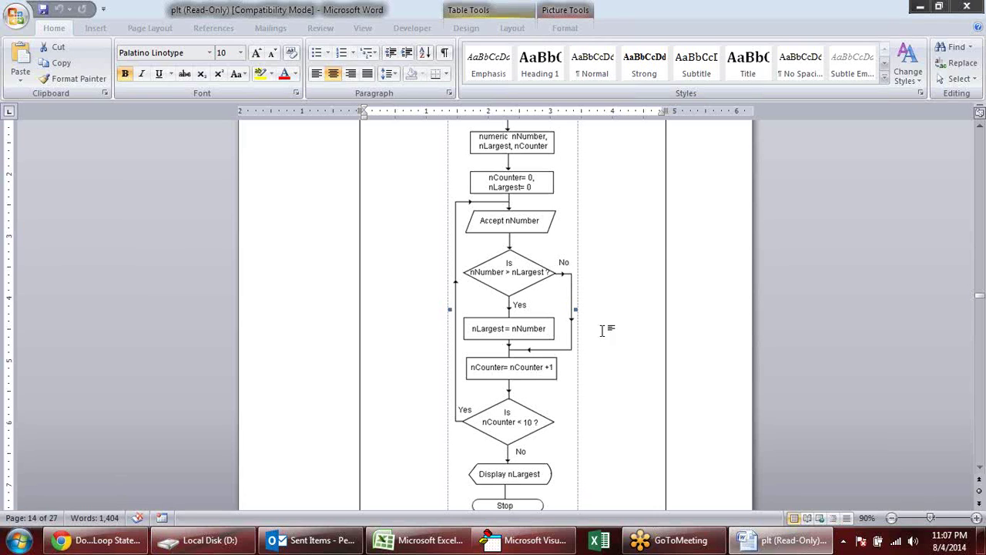
scroll(671, 261, up, 2)
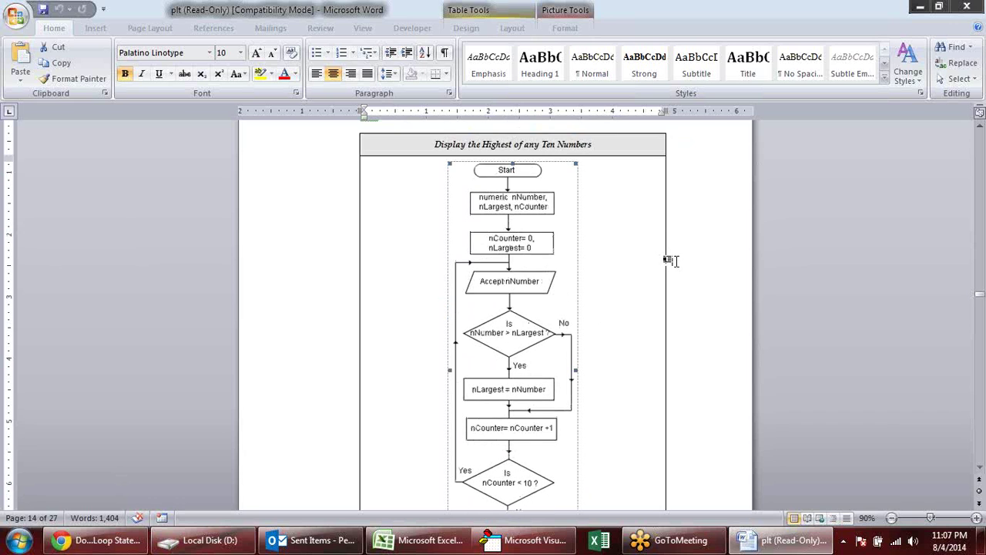
scroll(670, 261, down, 1)
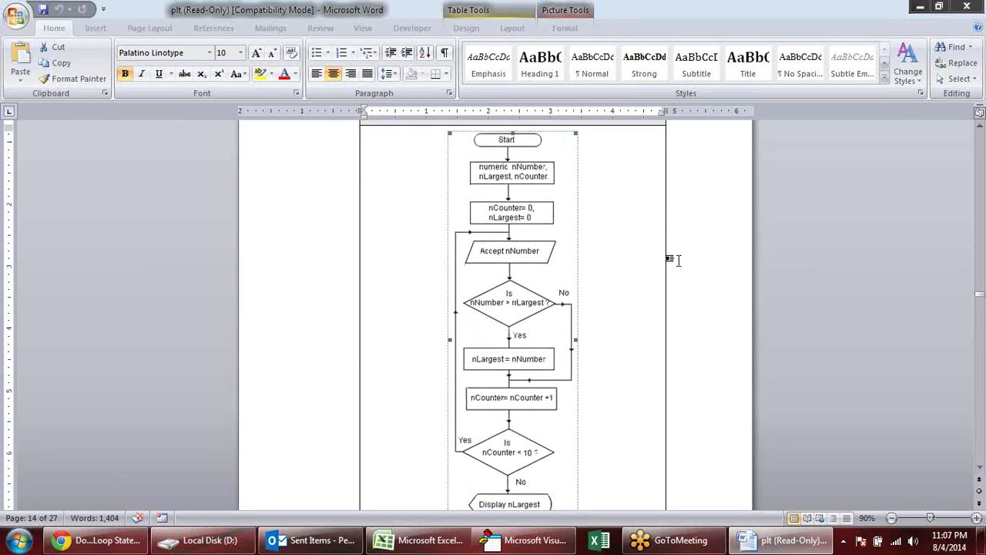
key(alt+Tab)
key(alt+Tab)
Add a new procedure Sub xyz() below the last End Sub.
click(515, 541)
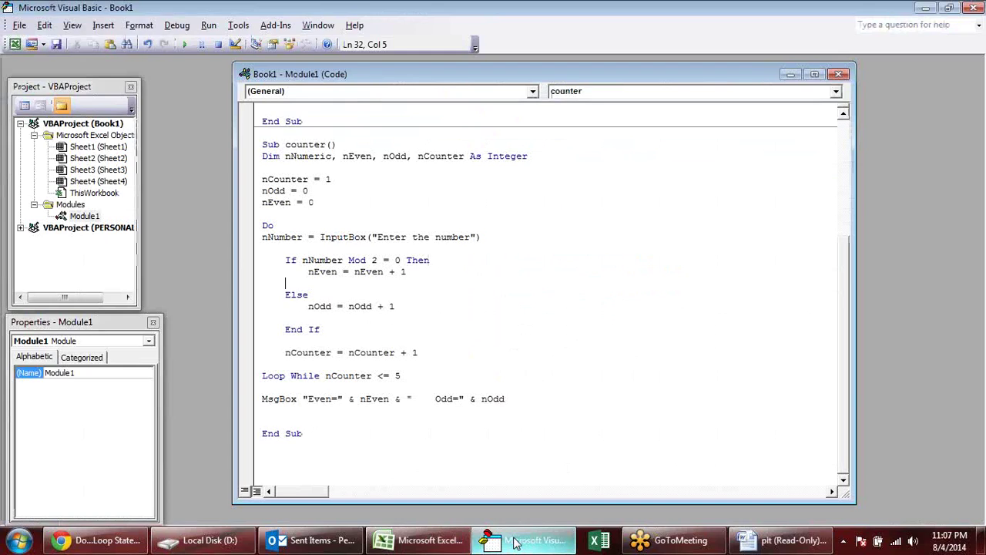
click(406, 434)
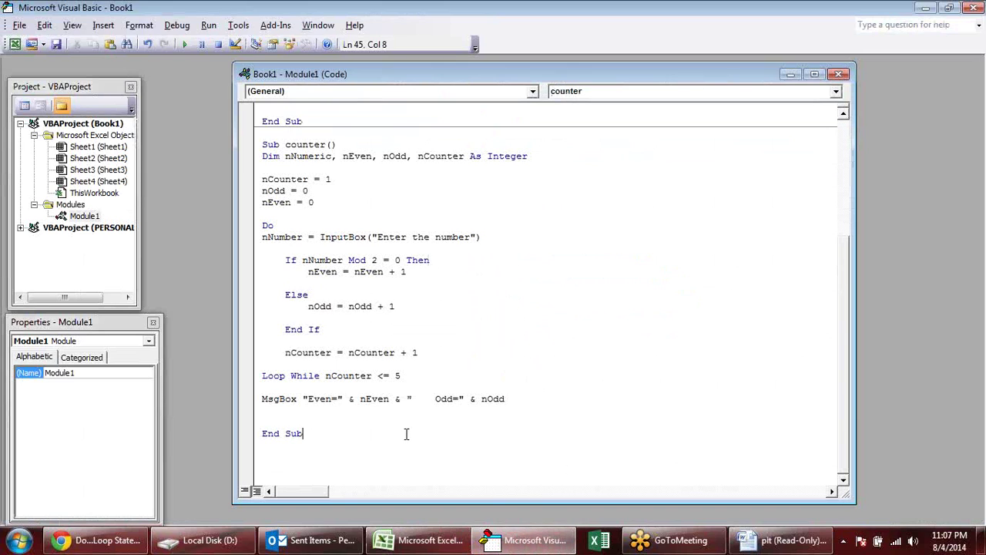
key(Return)
key(Return)
key(Return)
key(Return)
text(sun)
key(BackSpace)
text(b)
text(xyz)
key(Return)
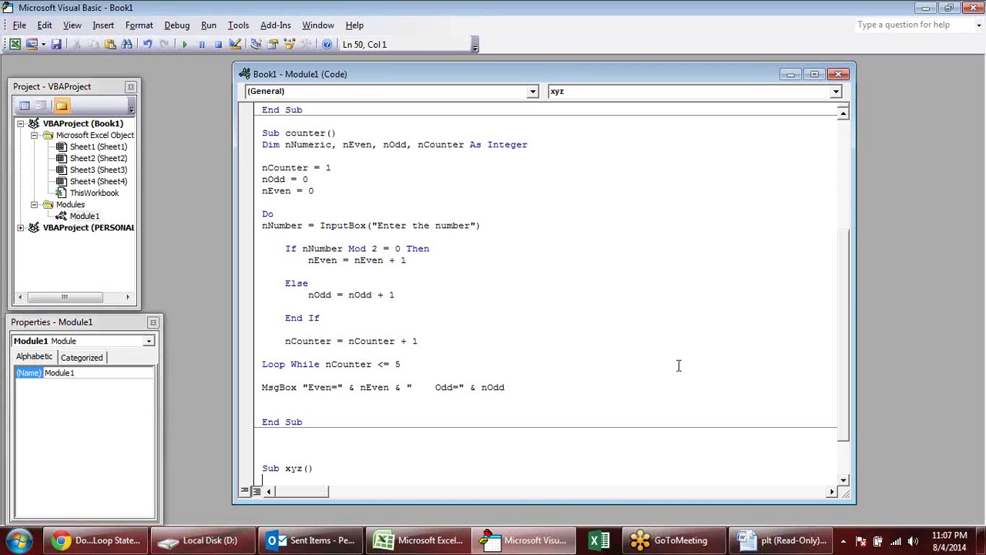
scroll(841, 362, down, 2)
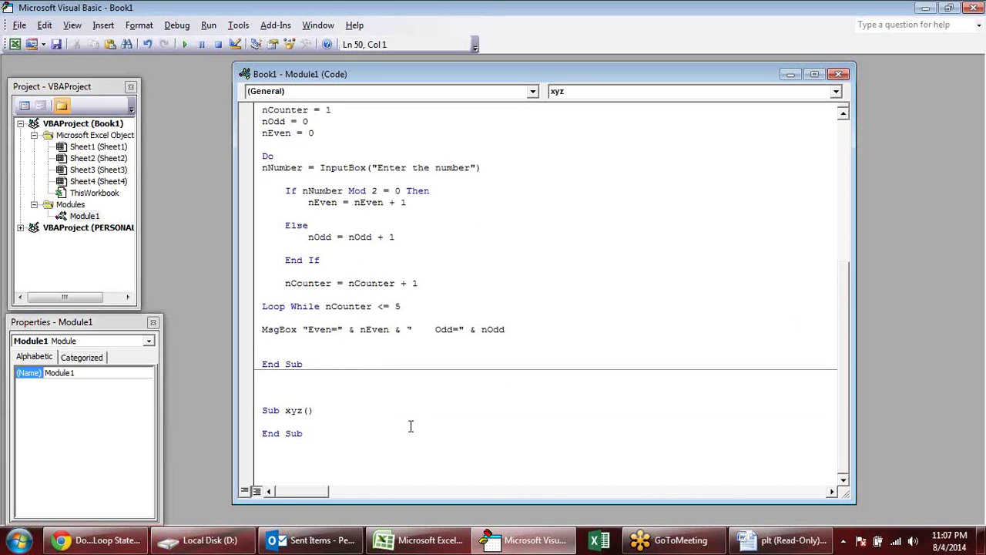
key(Return)
key(Return)
Declare Dim nNumber, nLargest, nCounter As Integer in Sub xyz, matching the flowchart's variables.
click(301, 423)
text(dim)
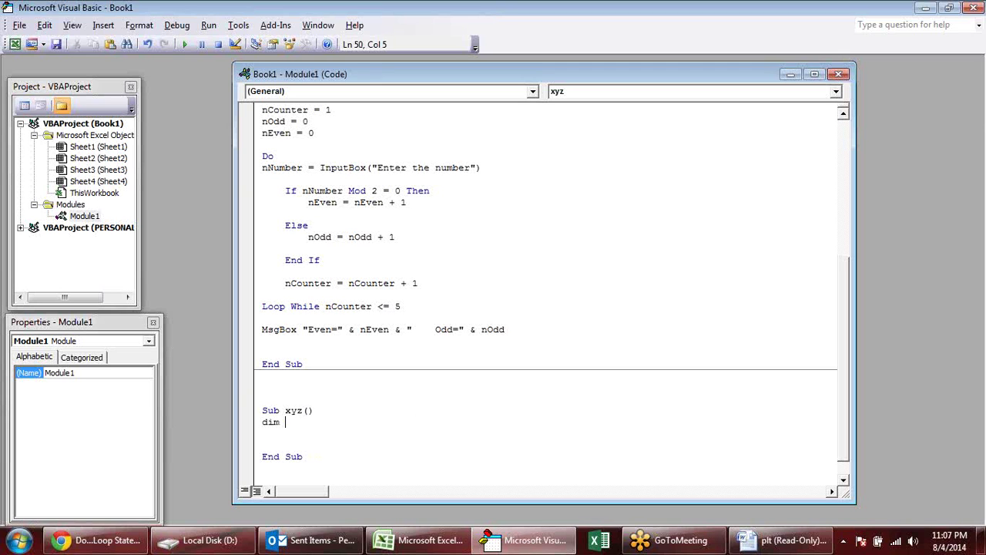
key(alt+Tab)
key(alt+Tab)
key(alt+Tab)
key(alt+Tab)
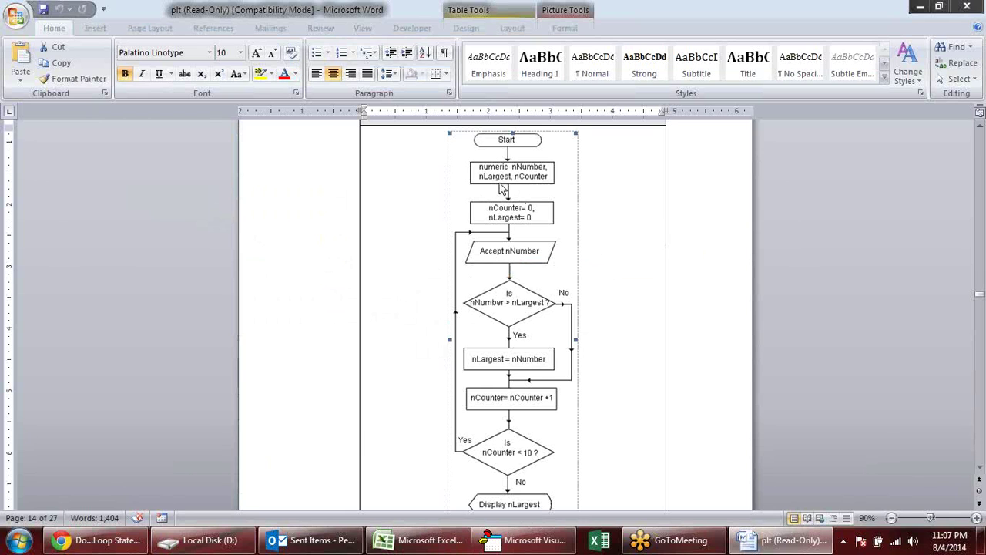
key(alt+Tab)
text(N)
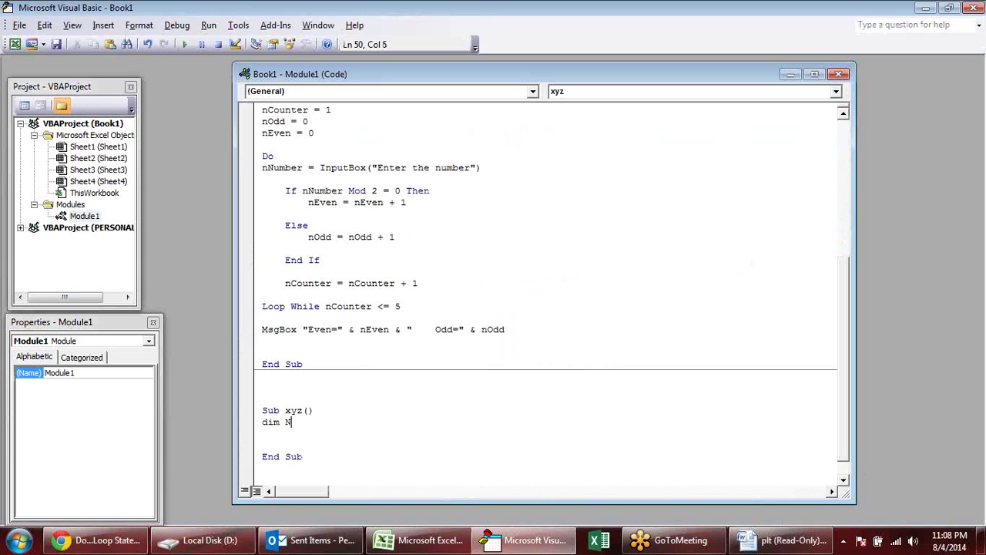
text(Number, N)
key(BackSpace)
text(n)
text(er)
text(est,)
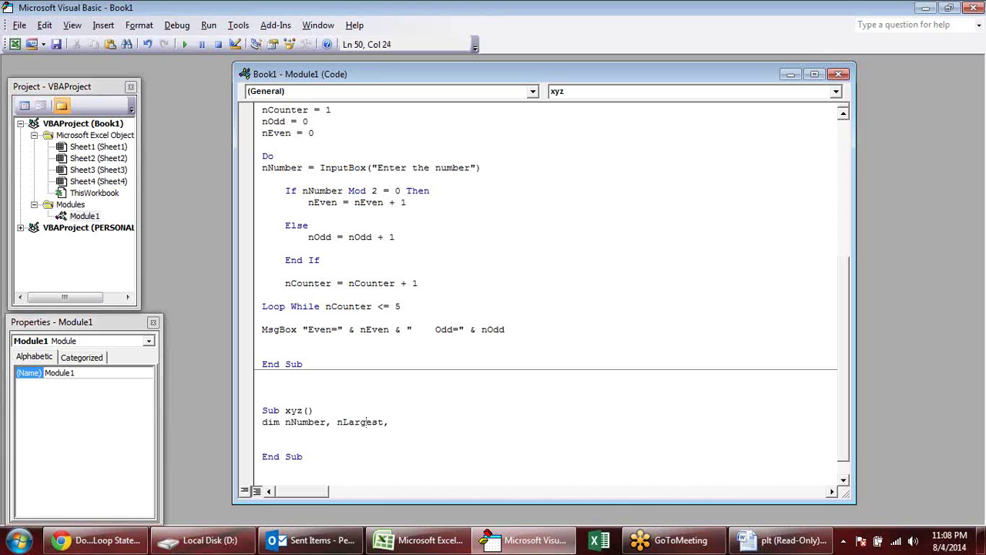
key(alt+Tab)
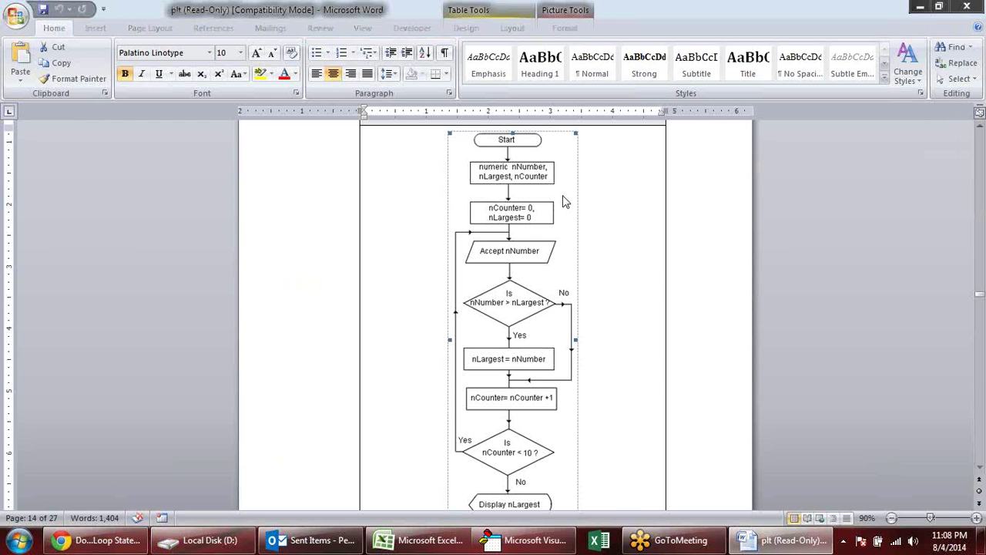
key(alt+Tab)
text(n)
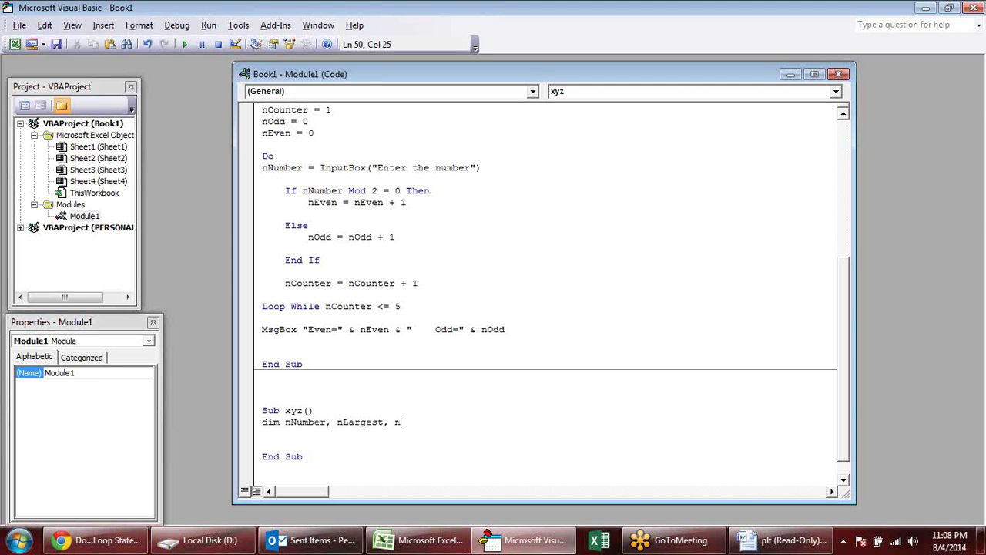
text(Counter)
key(BackSpace)
text(as )
text(in)
key(Tab)
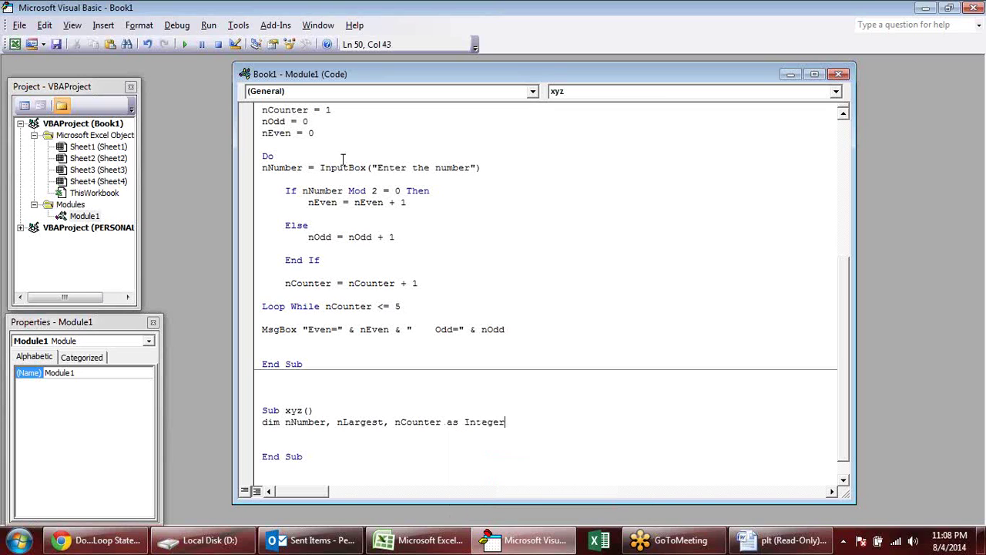
key(Return)
scroll(438, 179, down, 1)
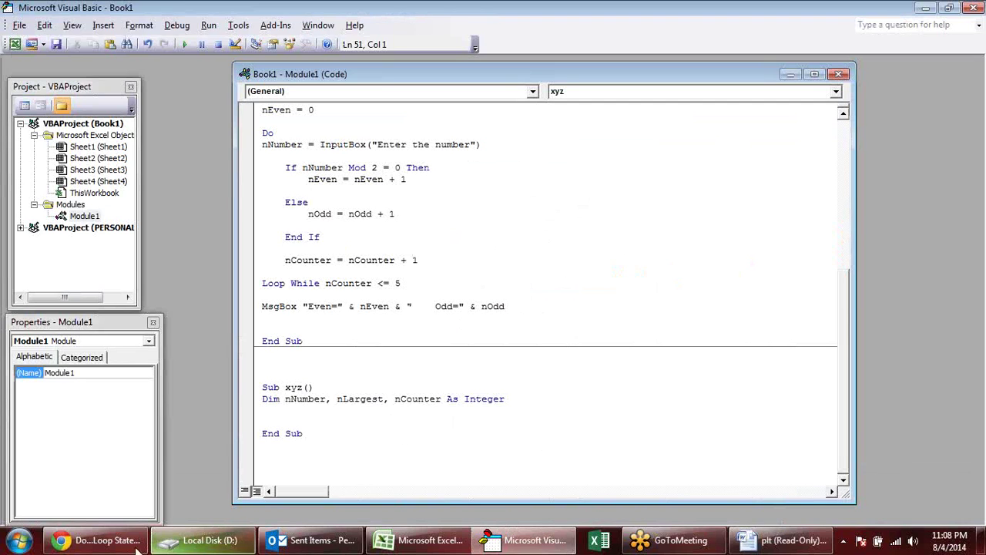
click(135, 548)
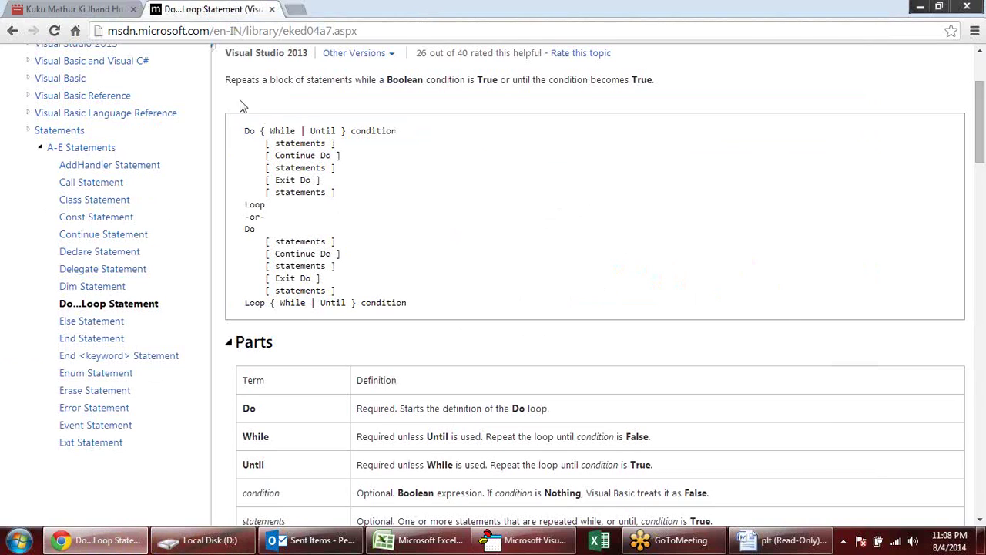
Search Google for 'what dim means in vba'.
click(14, 32)
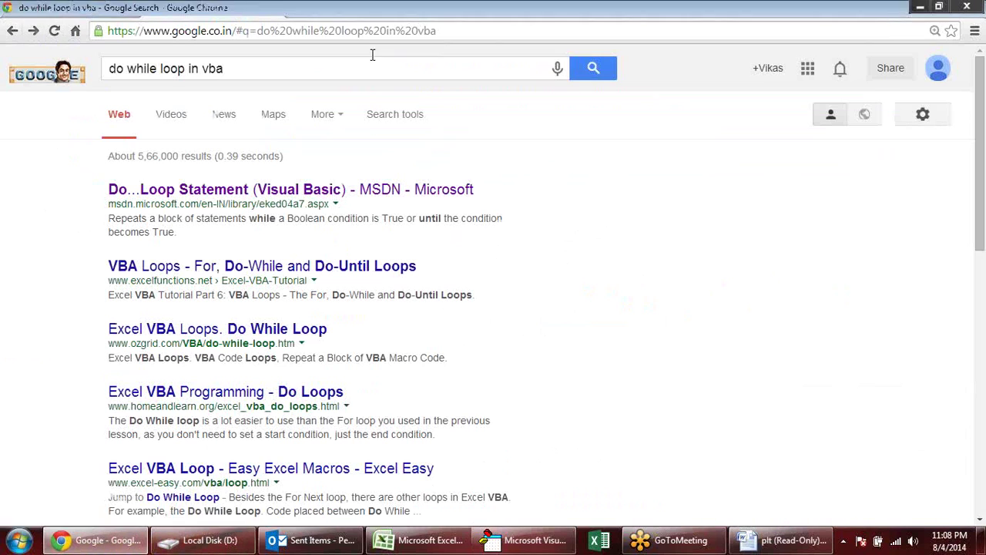
drag(391, 74, 2, 70)
text(w)
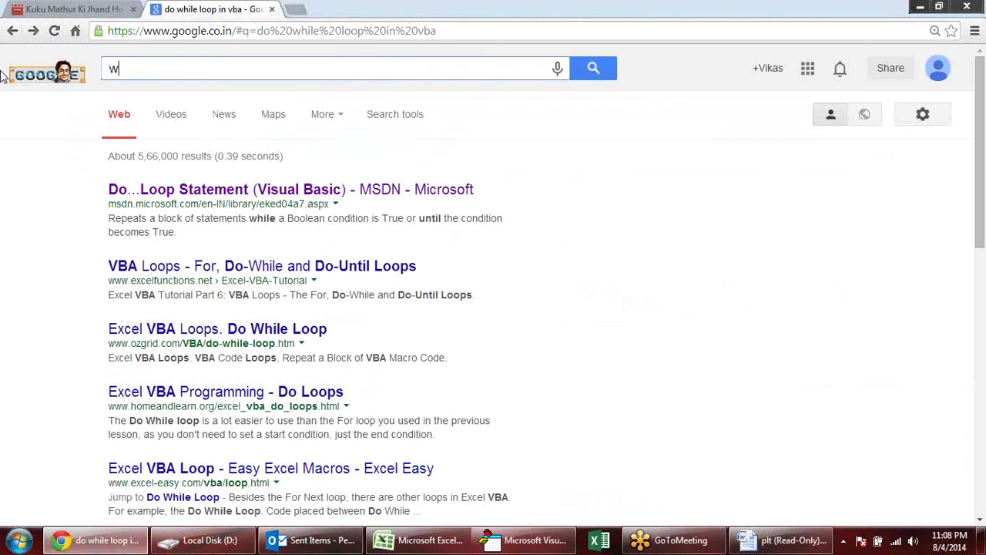
text(hat dim mea)
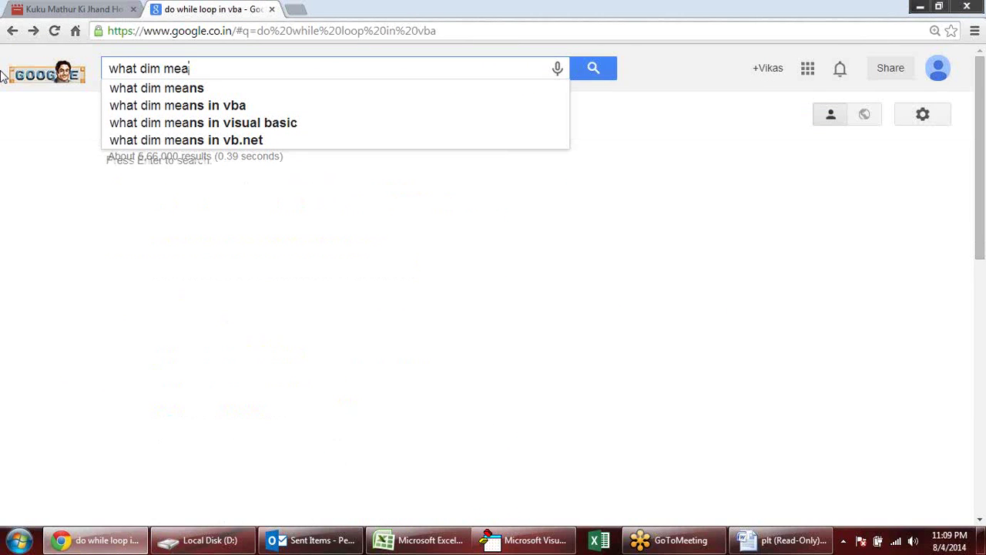
key(Down)
key(Down)
key(Return)
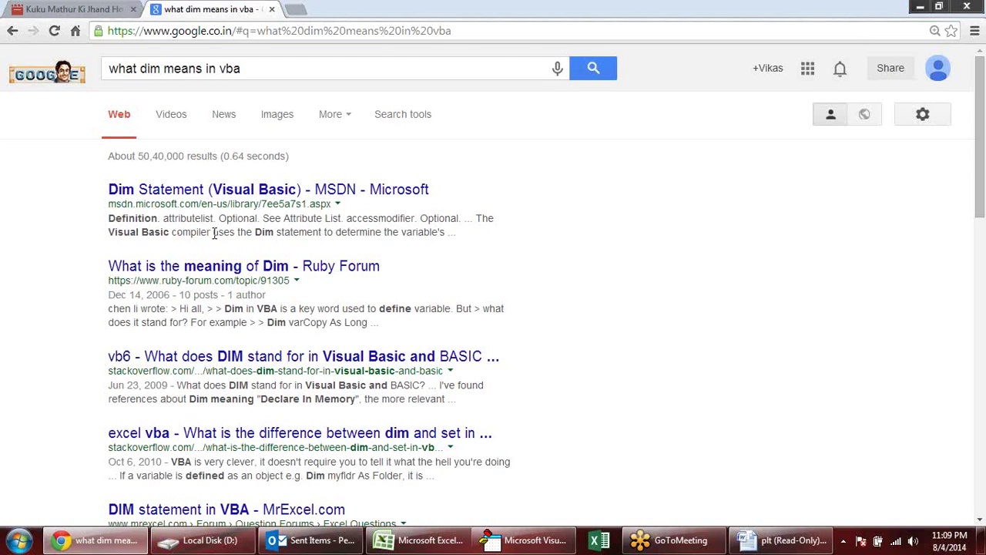
Read the MSDN Dim Statement page and the forum thread explaining what Dim means.
click(326, 193)
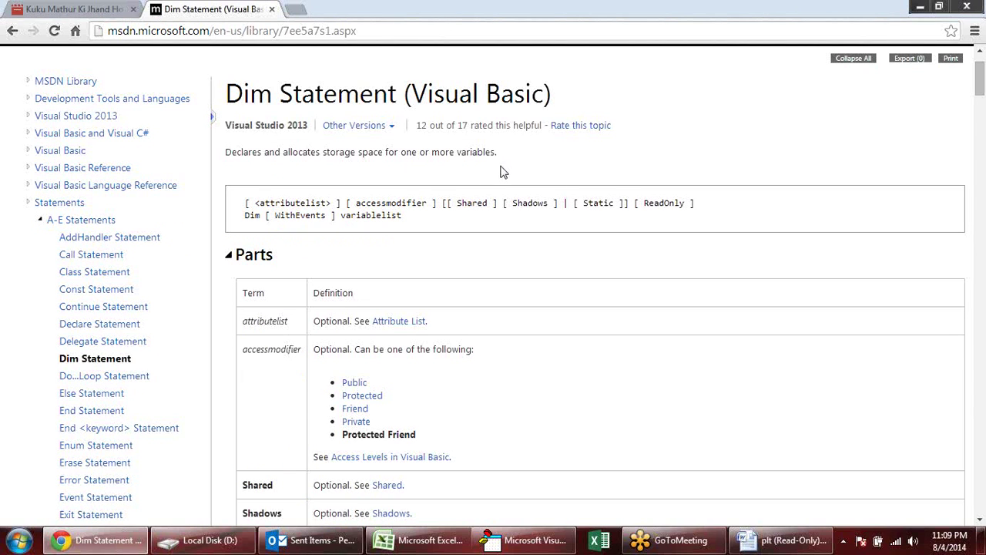
click(13, 34)
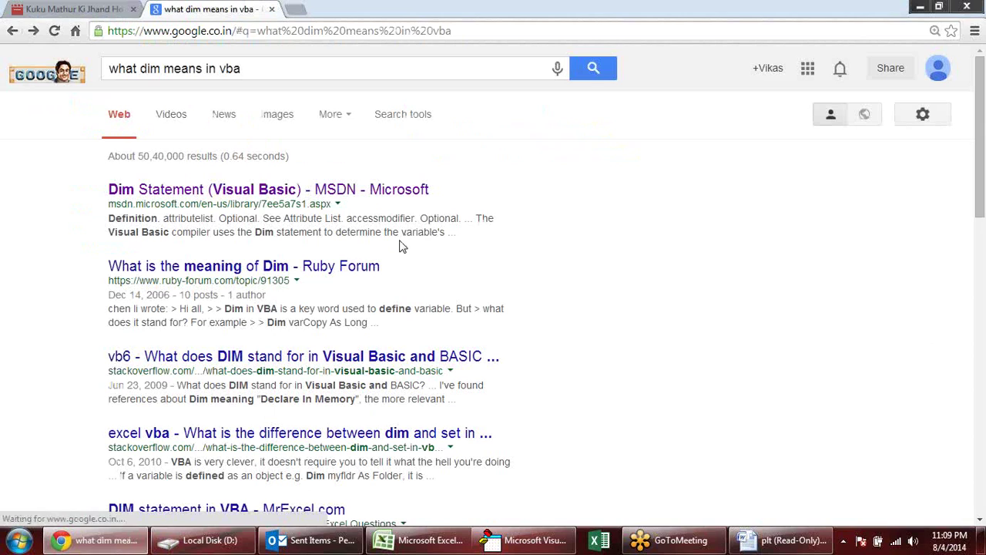
click(287, 271)
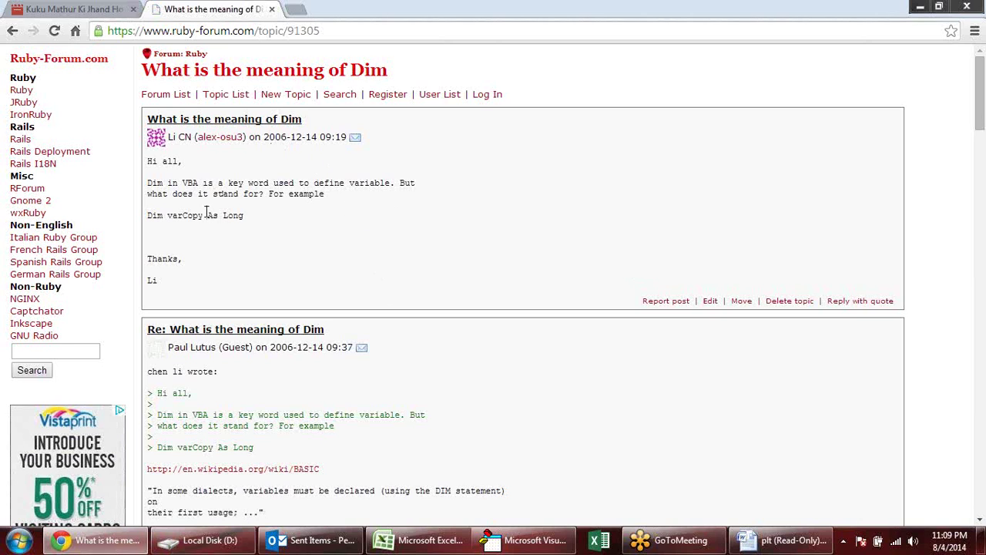
scroll(320, 225, down, 2)
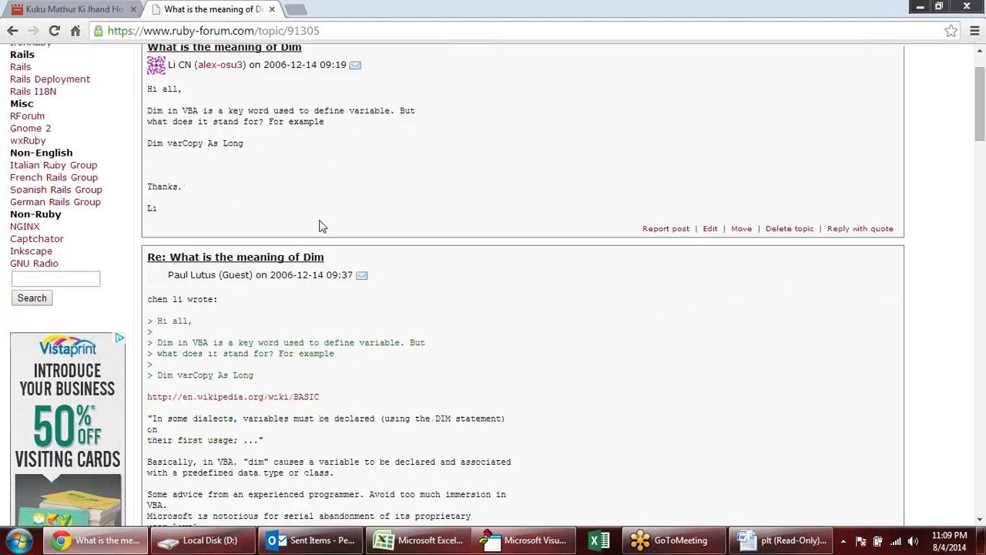
scroll(320, 225, down, 1)
scroll(320, 225, down, 2)
scroll(320, 225, down, 1)
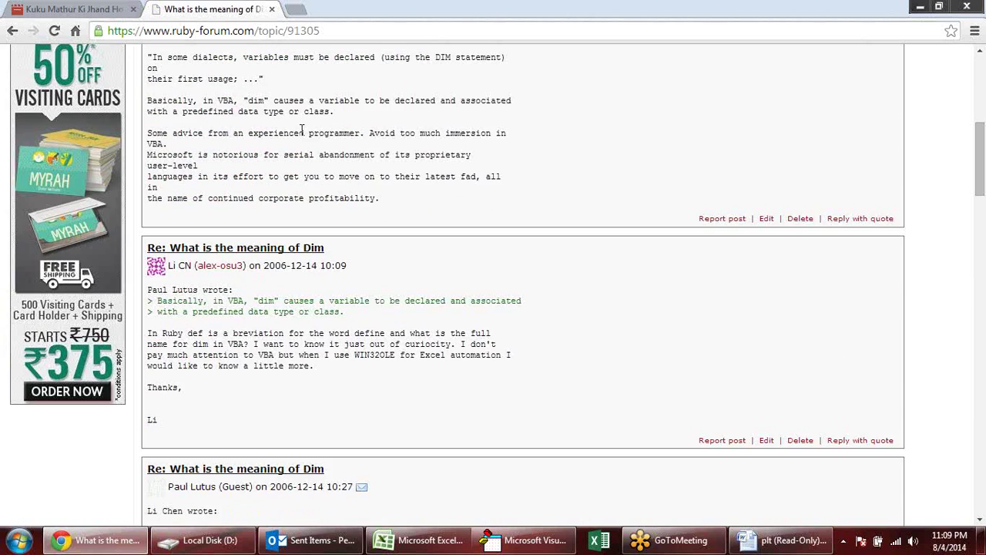
scroll(359, 198, down, 3)
key(alt+Tab)
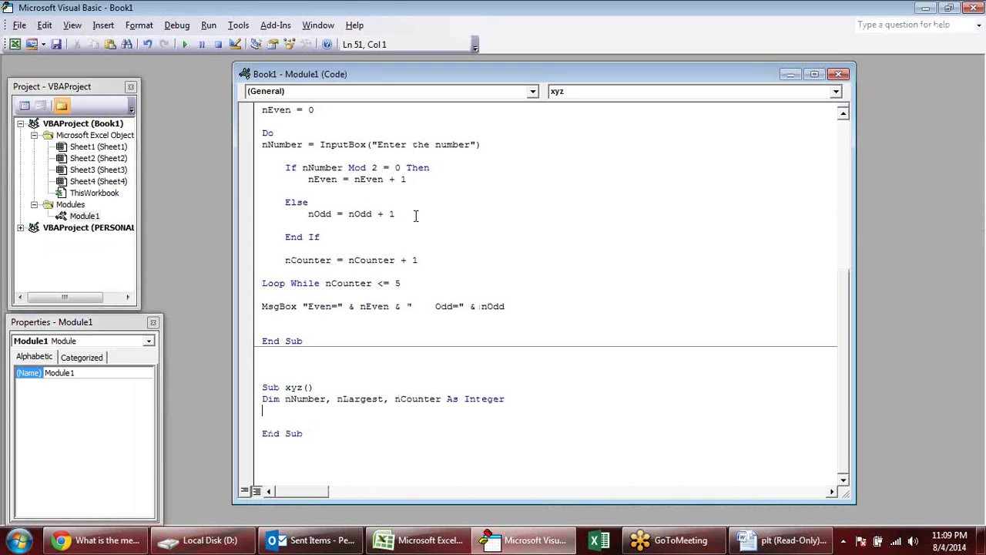
Initialise nCounter = 0 and nLargest = 0 below the Dim line, following the flowchart.
key(alt+Tab)
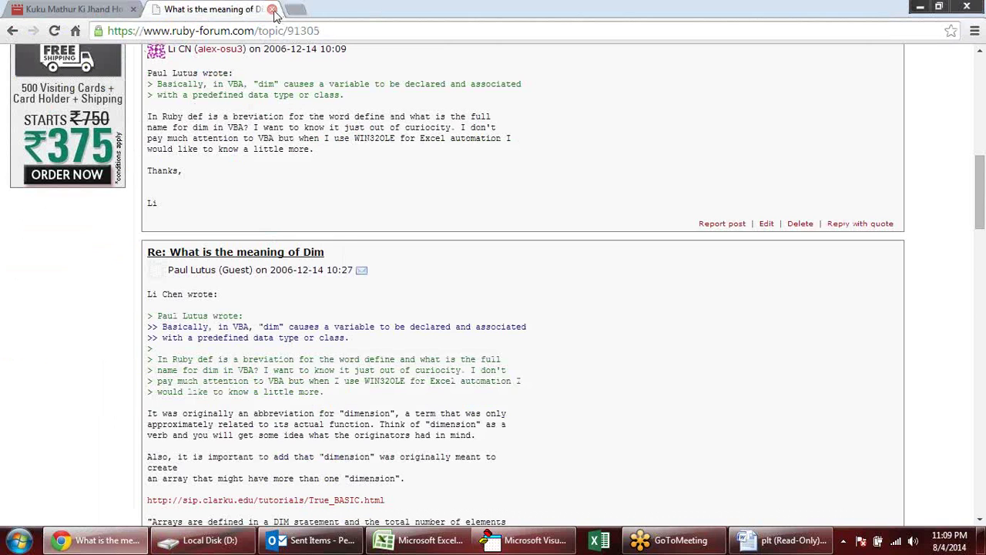
key(alt+Tab)
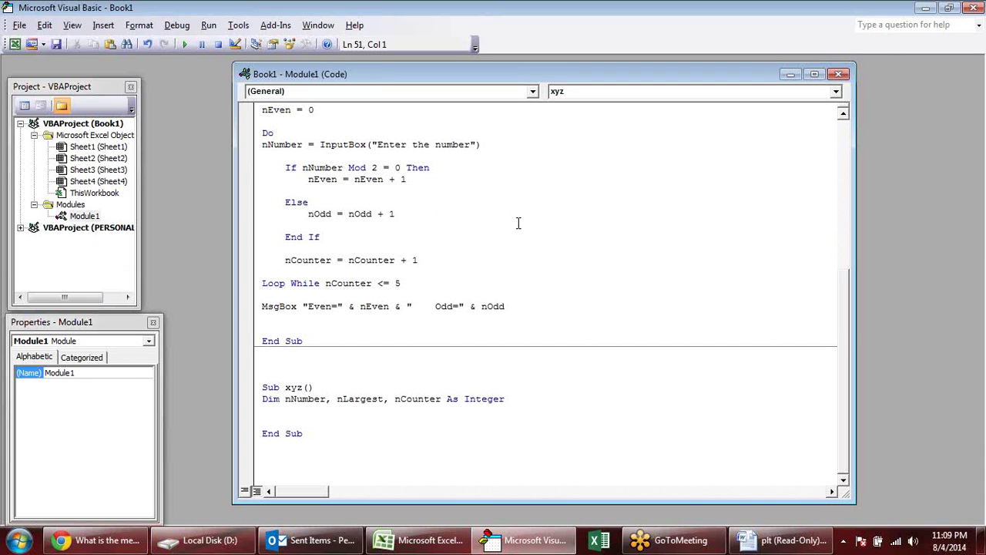
key(alt+Tab)
key(alt+Tab)
key(alt+Tab)
key(Tab)
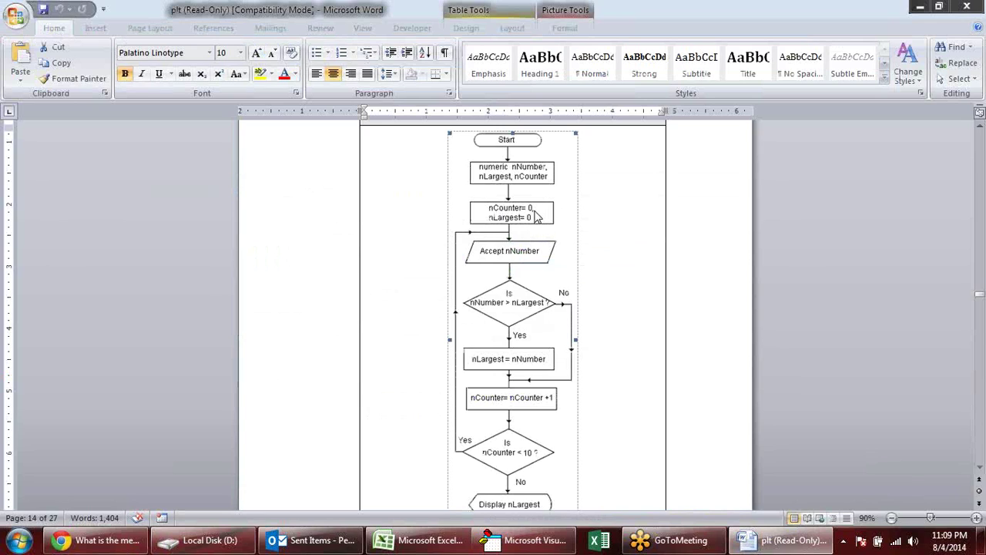
key(alt+Tab)
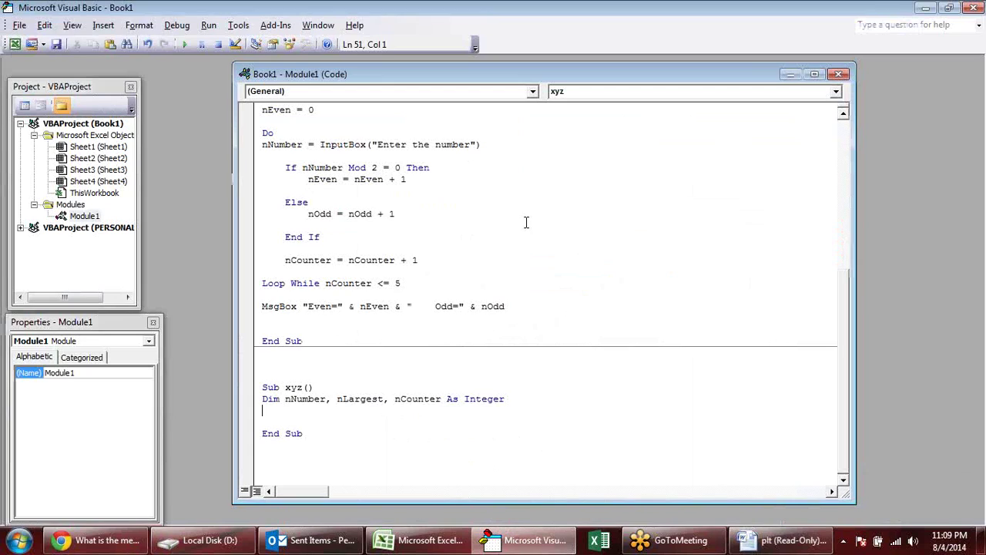
key(Return)
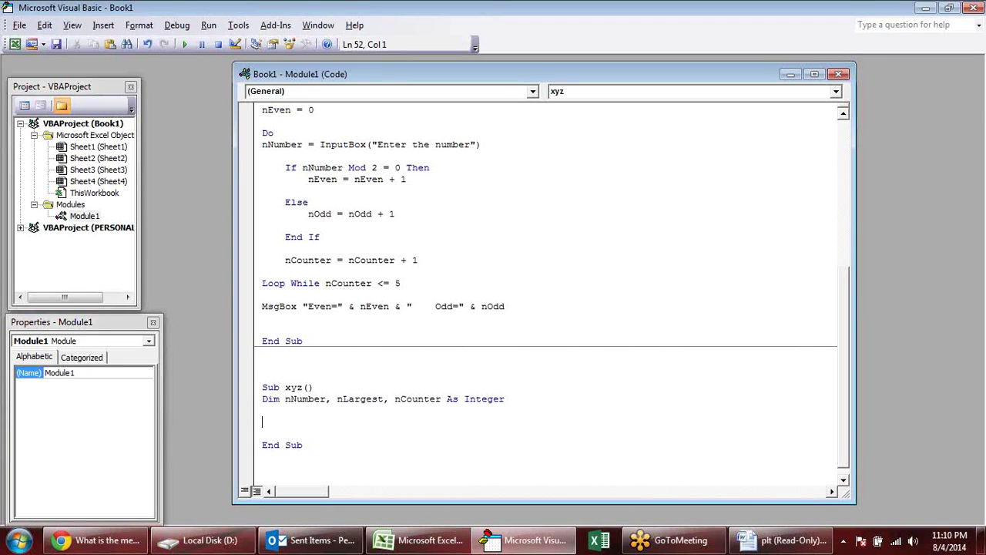
text(nCounter = )
text(0)
key(Return)
text(nLargest=0)
key(Return)
key(Return)
key(Return)
key(Down)
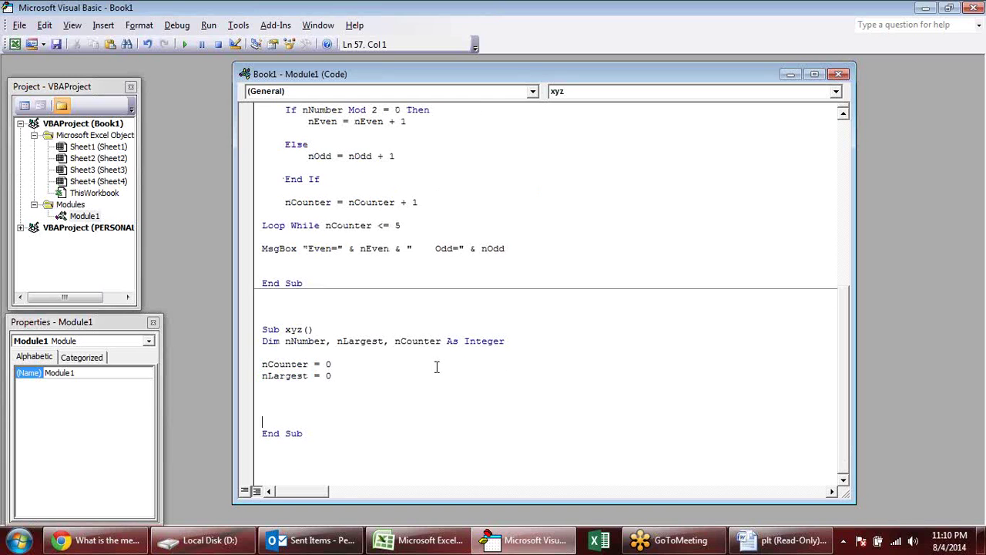
key(Return)
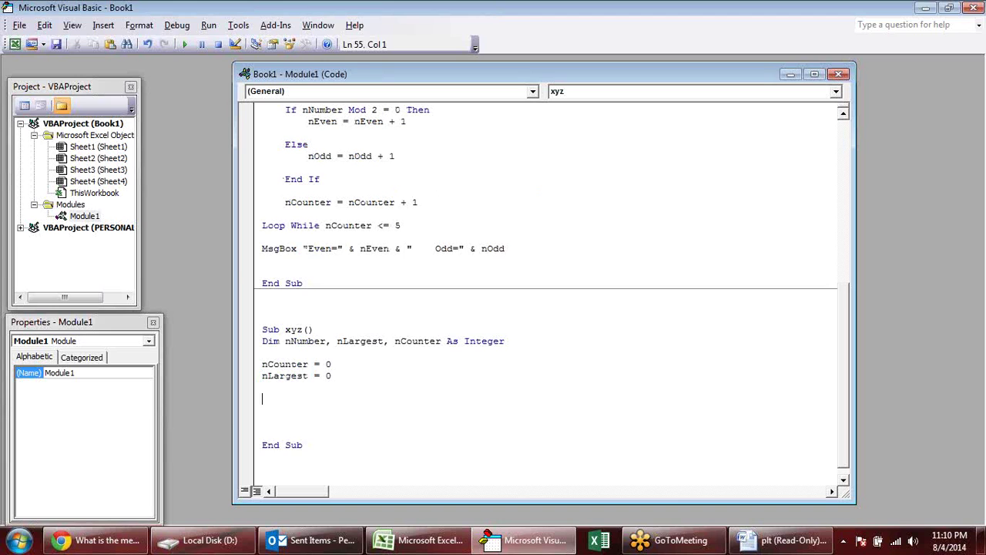
Add a Do line and begin the closing Loop while line.
key(alt+Tab)
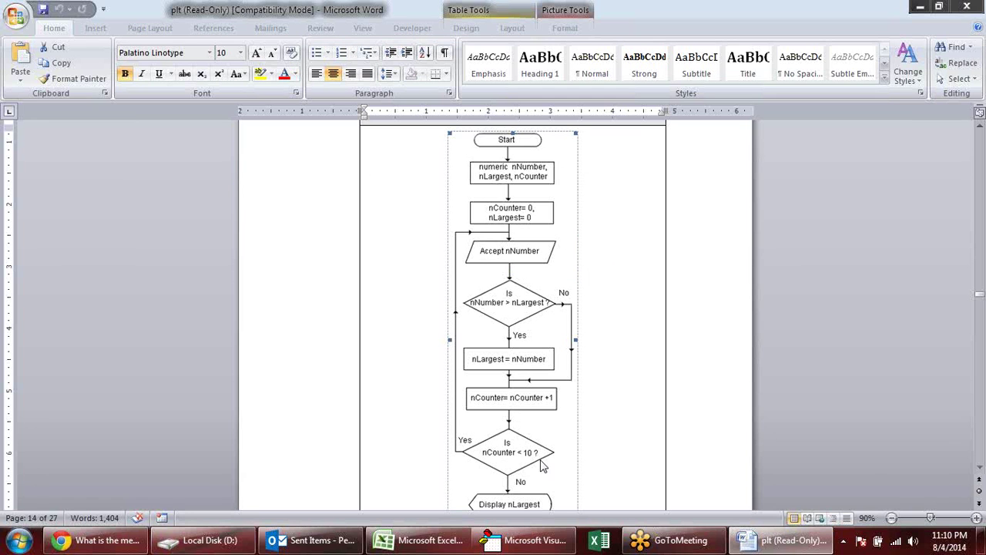
key(alt+Tab)
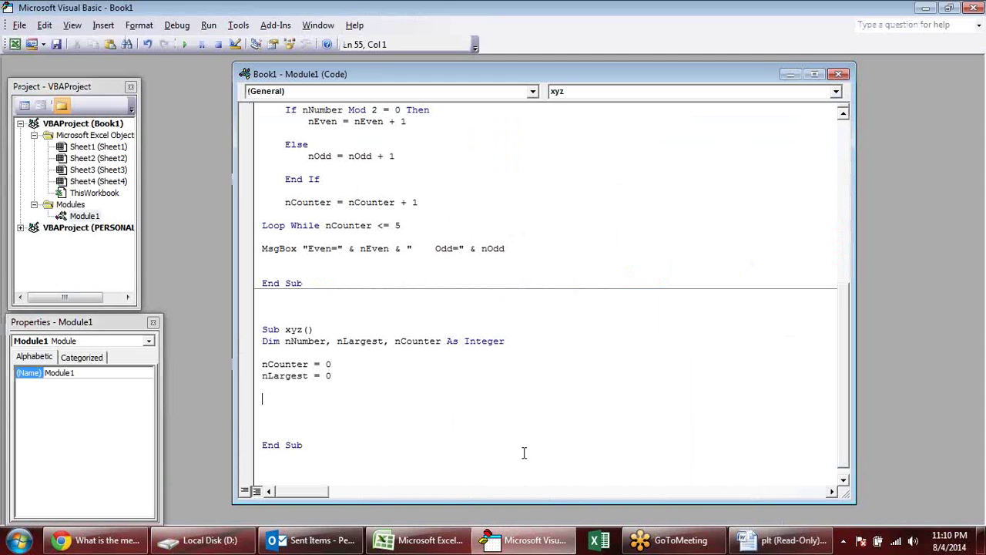
text(do)
key(Return)
key(Return)
key(Return)
key(Return)
text(Loop while)
key(alt+Tab)
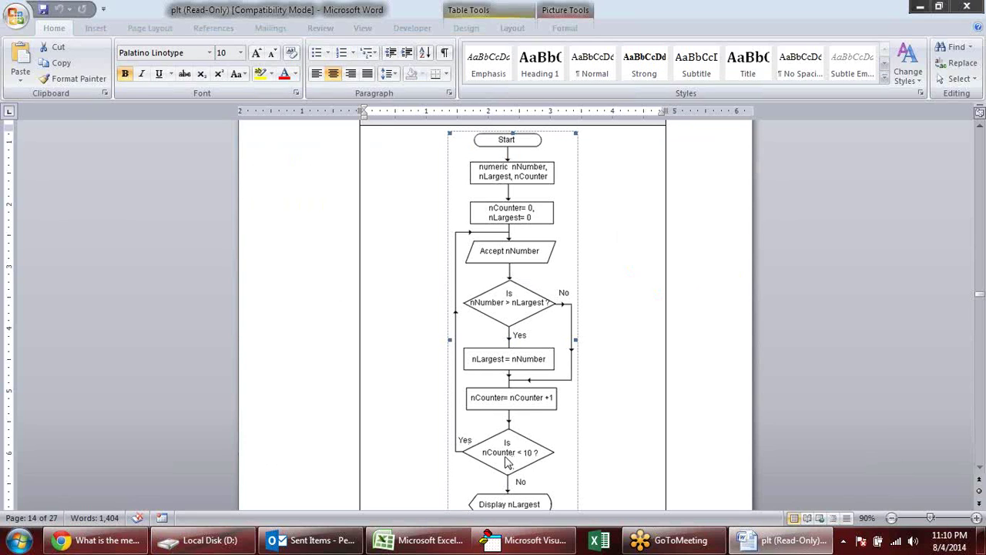
Complete the loop's closing line as Loop While nCounter < 5 and compare it with the flowchart.
key(alt+Tab)
text(nCounter <)
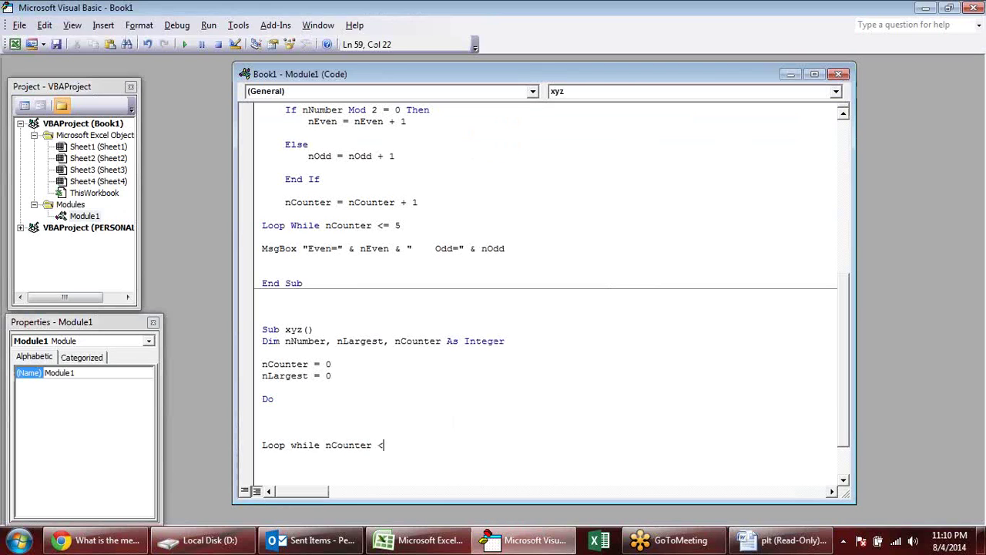
text(5)
click(262, 433)
key(alt+Tab)
scroll(701, 340, down, 2)
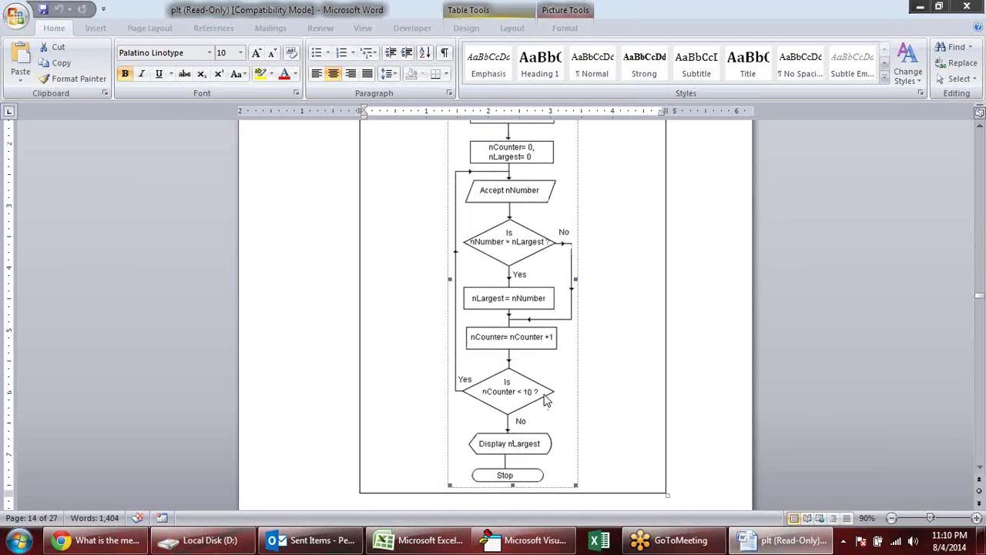
key(alt+Tab)
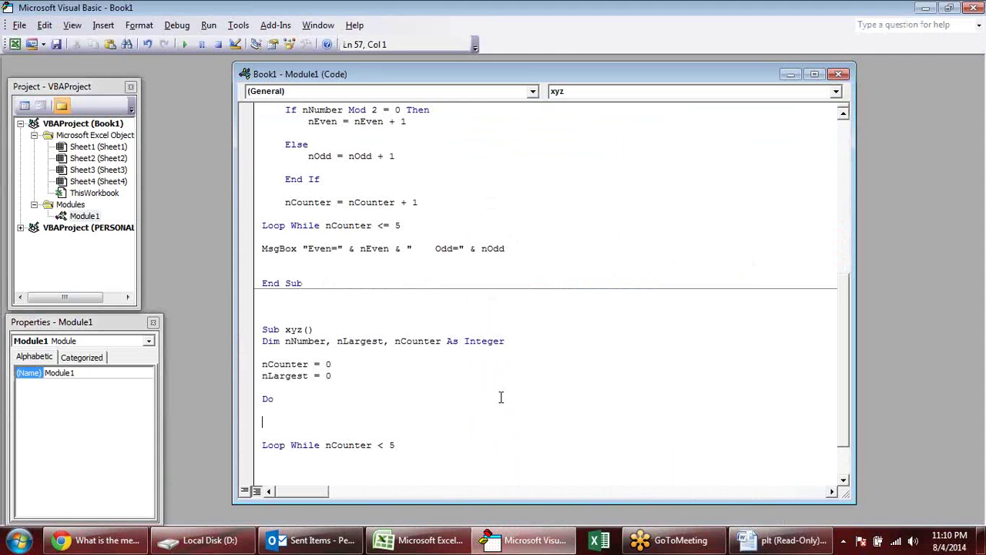
key(alt+Tab)
scroll(429, 379, up, 1)
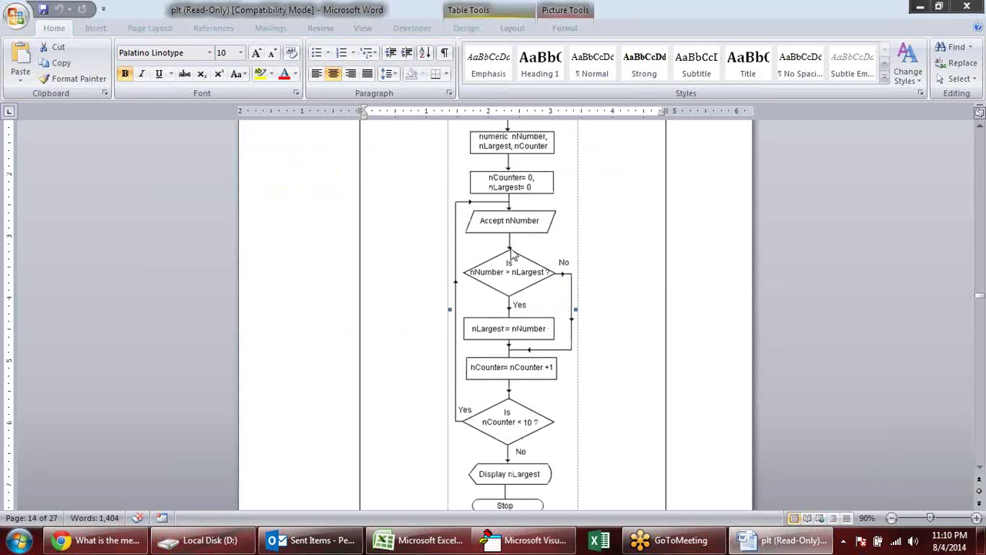
key(alt+Tab)
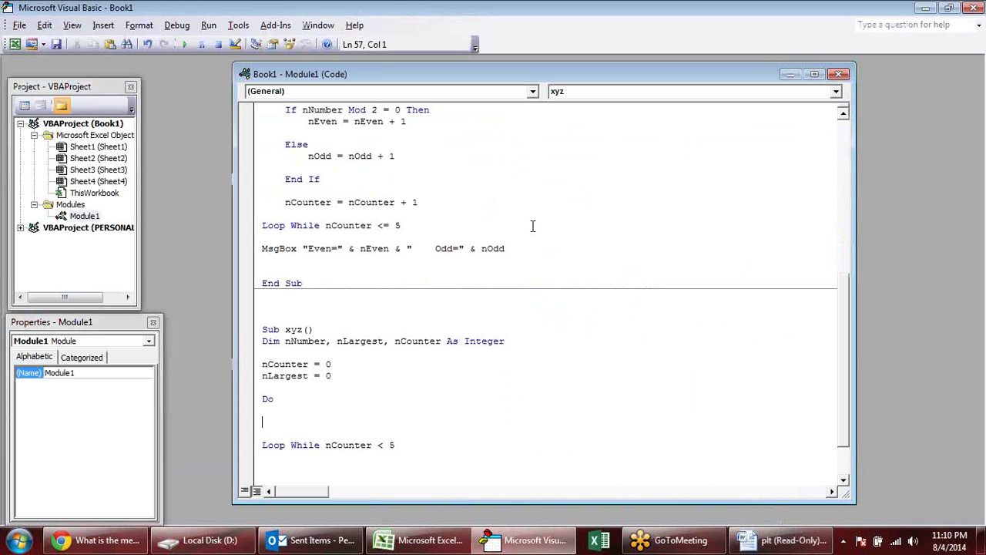
scroll(456, 237, up, 1)
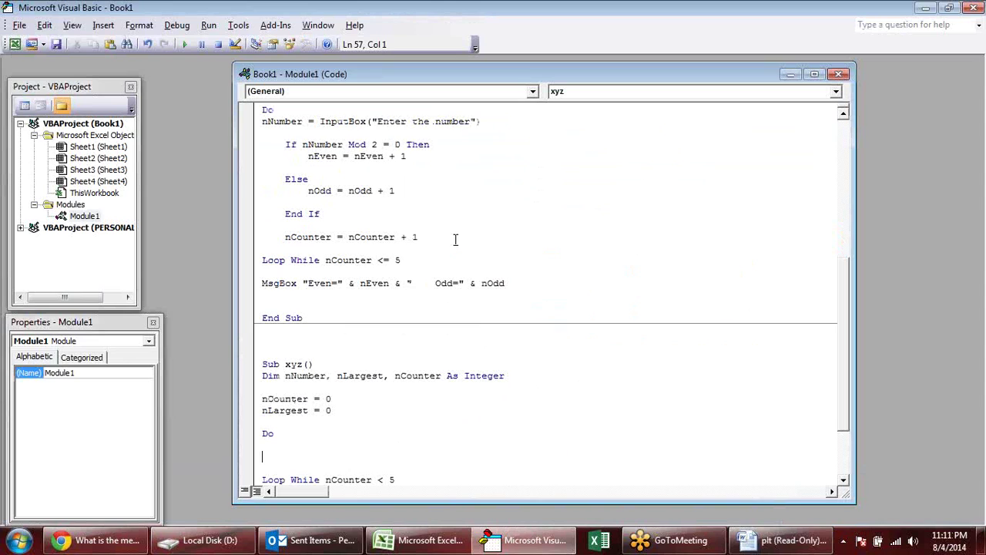
Copy the InputBox line from the earlier Sub into the loop body after Do.
drag(486, 122, 262, 125)
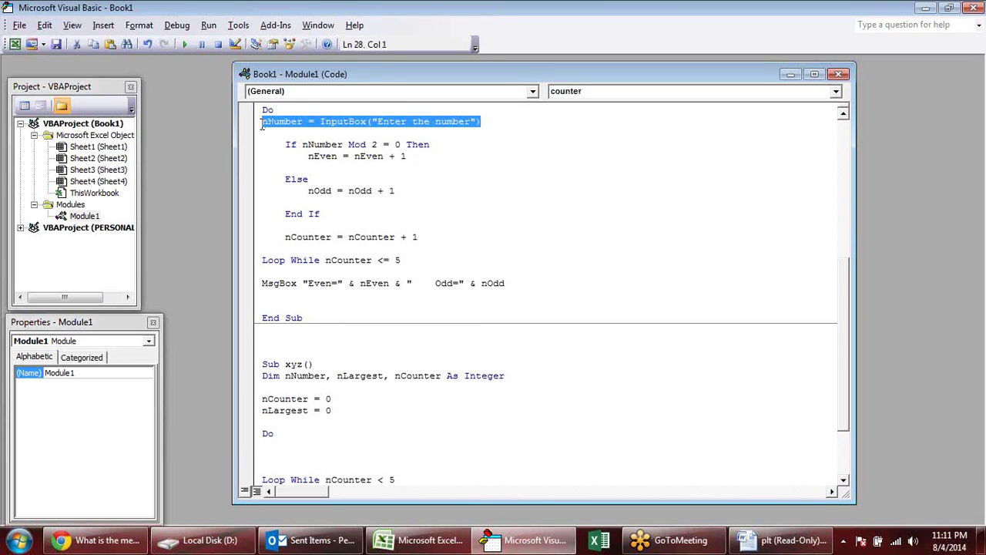
scroll(262, 124, down, 3)
click(335, 355)
text(nNumber = InputBox("Enter the number"))
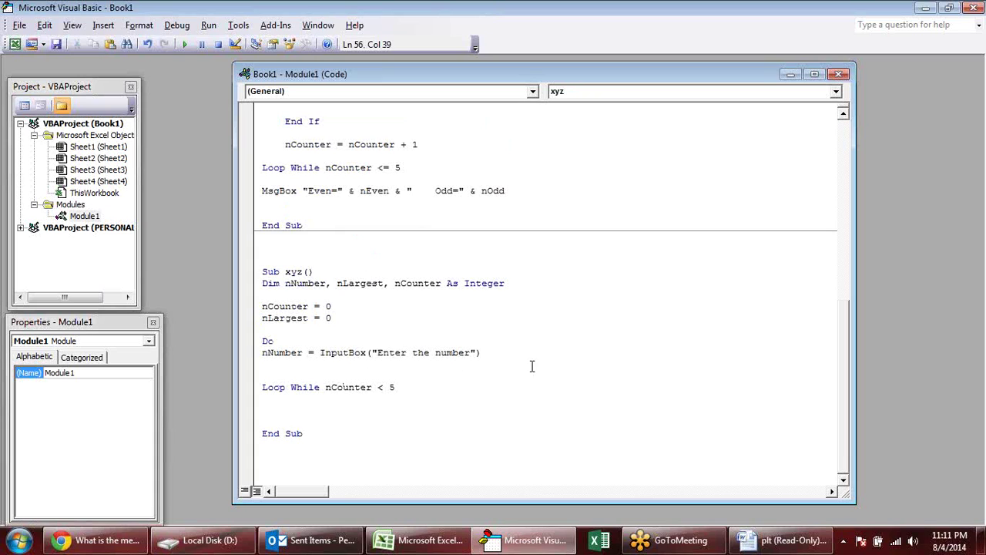
key(Down)
key(alt+Tab)
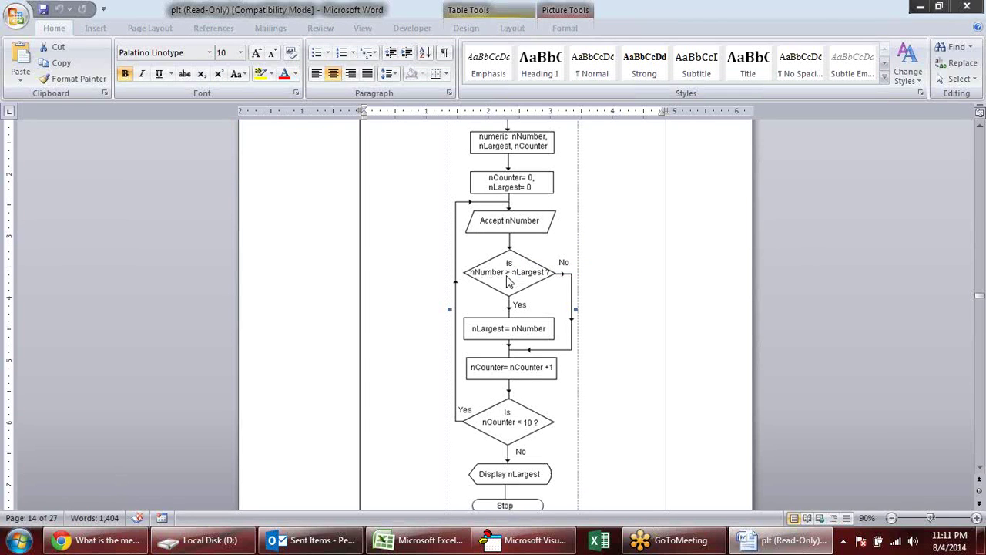
click(512, 263)
key(alt+Tab)
key(alt+Tab)
key(alt+Tab)
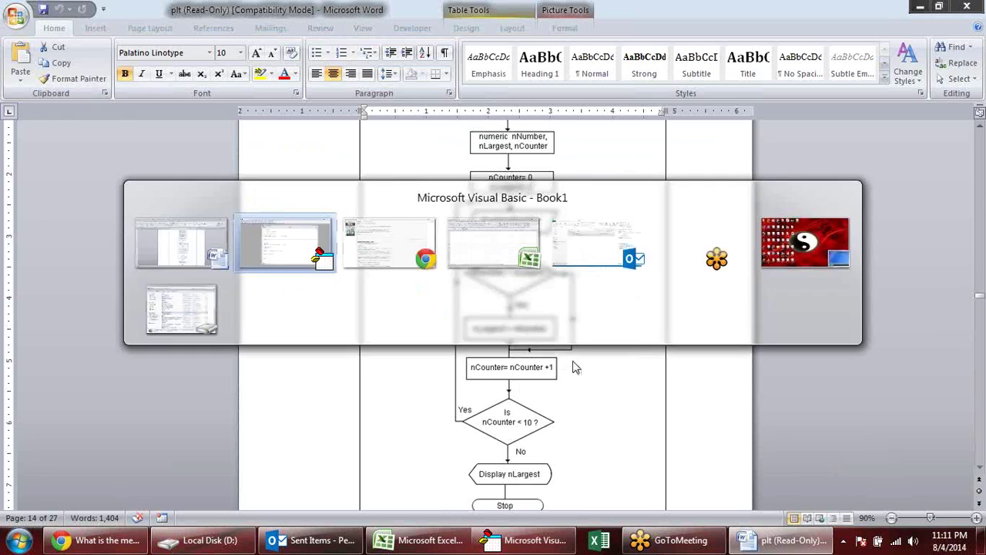
Write If nNumber > nLargest Then beneath the InputBox line.
key(Return)
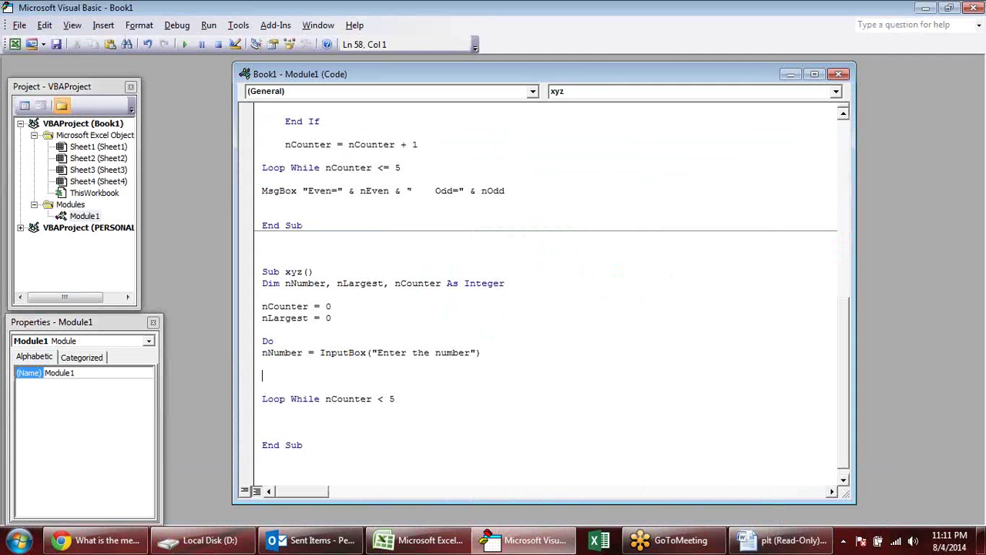
text(if)
key(alt+Tab)
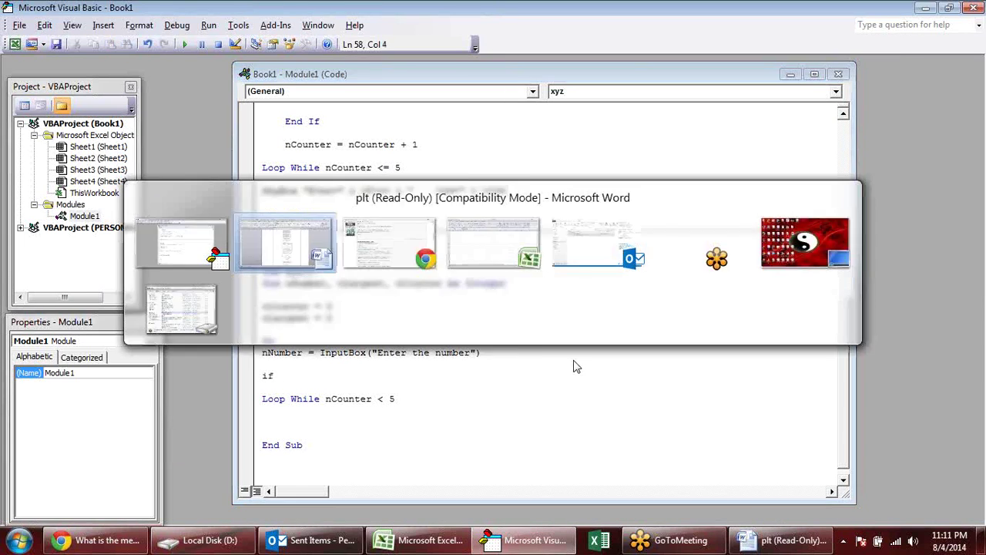
key(alt+Tab)
key(alt+Tab)
key(alt+Tab)
text(nNumber>)
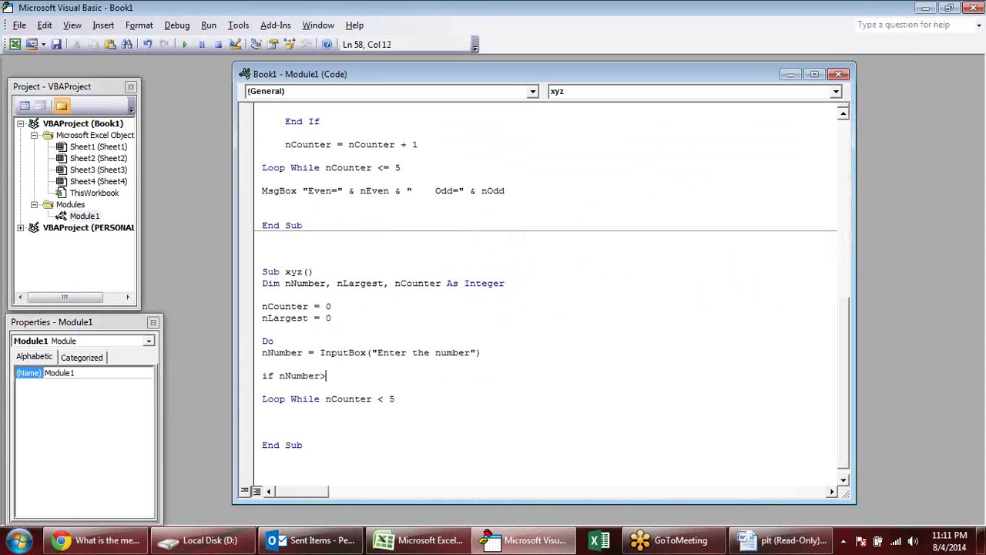
key(alt+Tab)
key(alt+Tab)
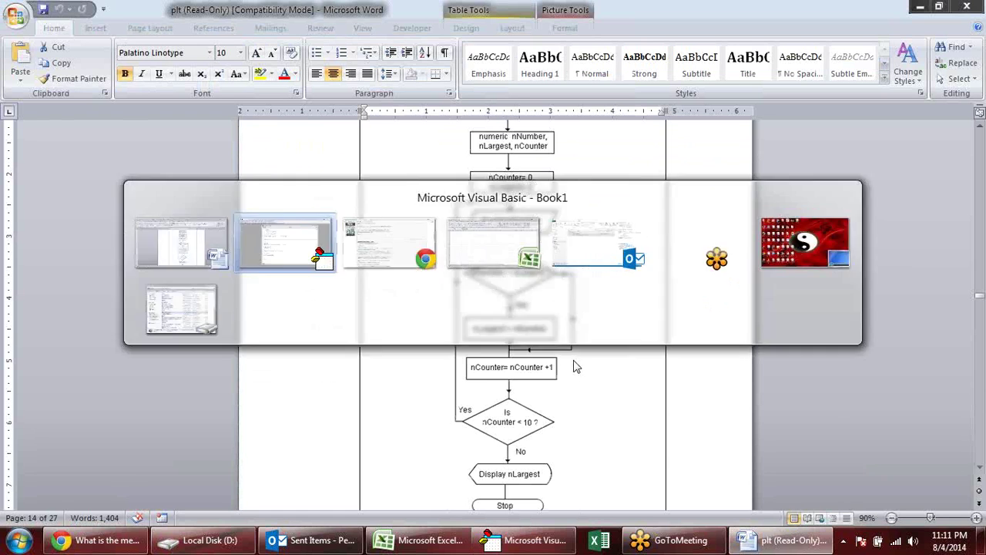
text(nlar)
key(BackSpace)
key(BackSpace)
key(BackSpace)
text(L)
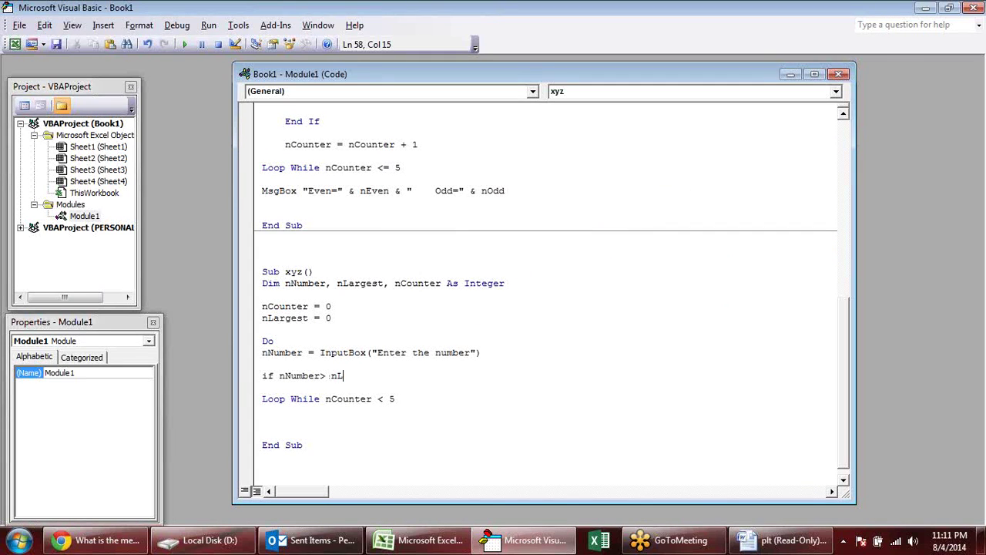
text(rgest)
text(the)
text(n)
key(Return)
Add nLargest = nNumber inside the If block and close it with End If.
key(Return)
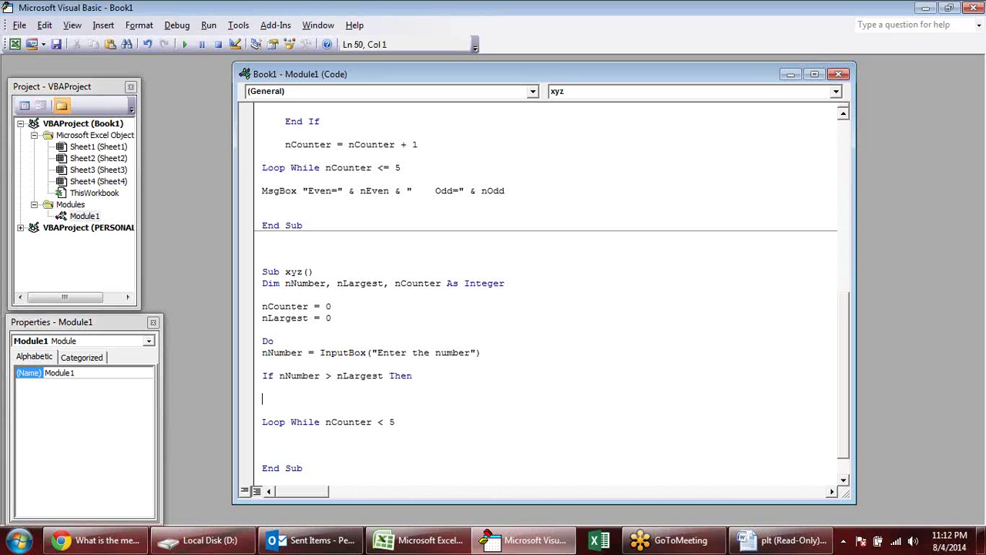
text(end if)
key(Return)
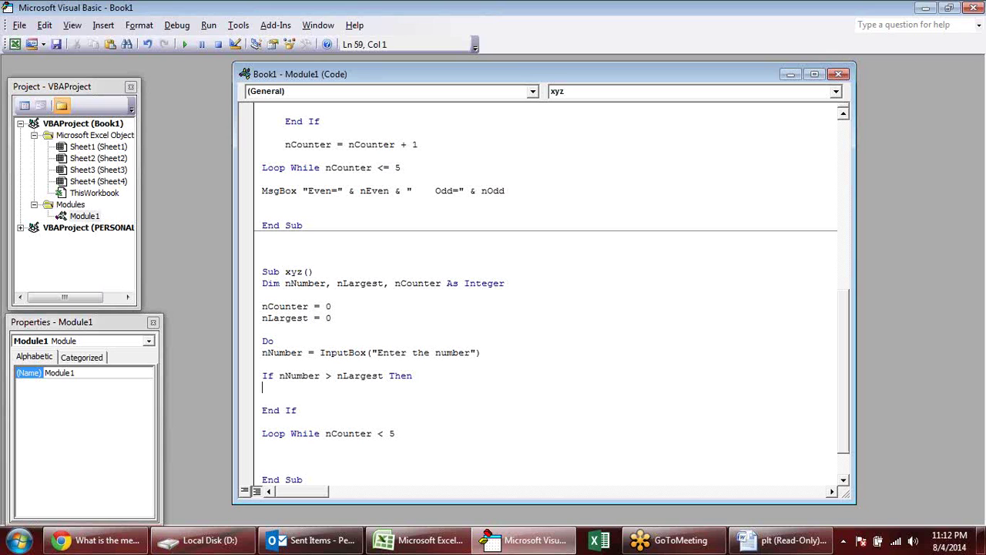
key(alt+Tab)
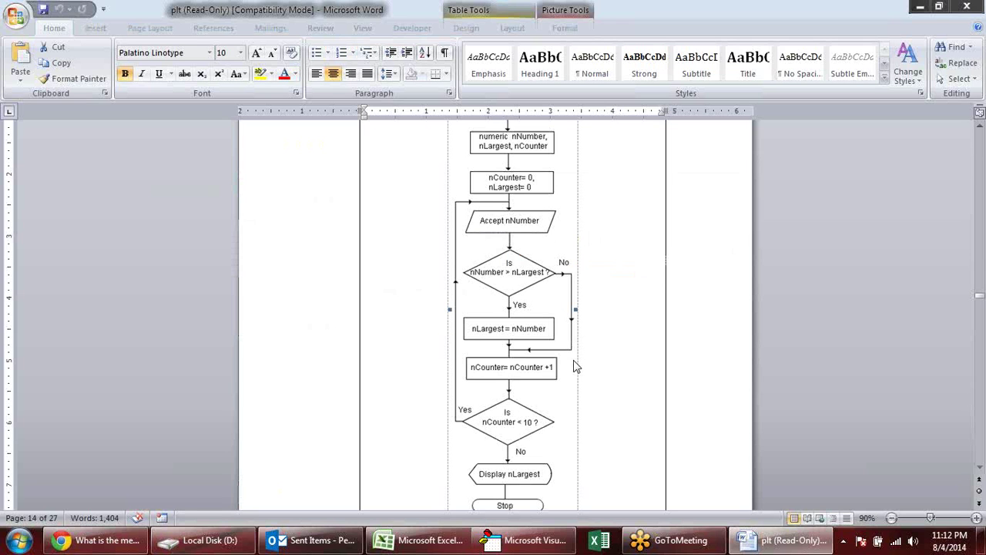
key(alt+Tab)
text(nLargest)
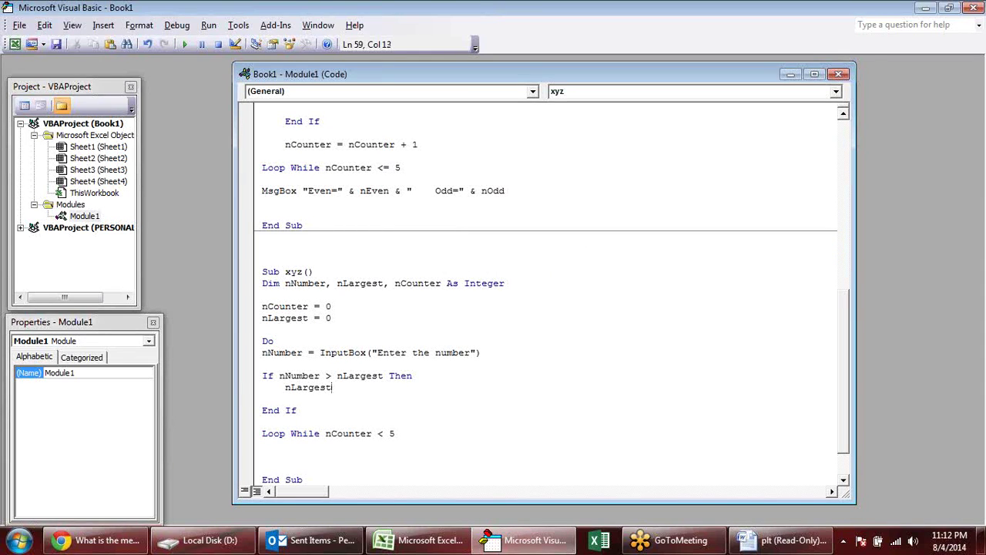
text(=nN)
text(u)
text(rber)
key(BackSpace)
key(BackSpace)
key(BackSpace)
key(BackSpace)
text(mber)
click(492, 404)
key(Return)
key(Return)
key(Return)
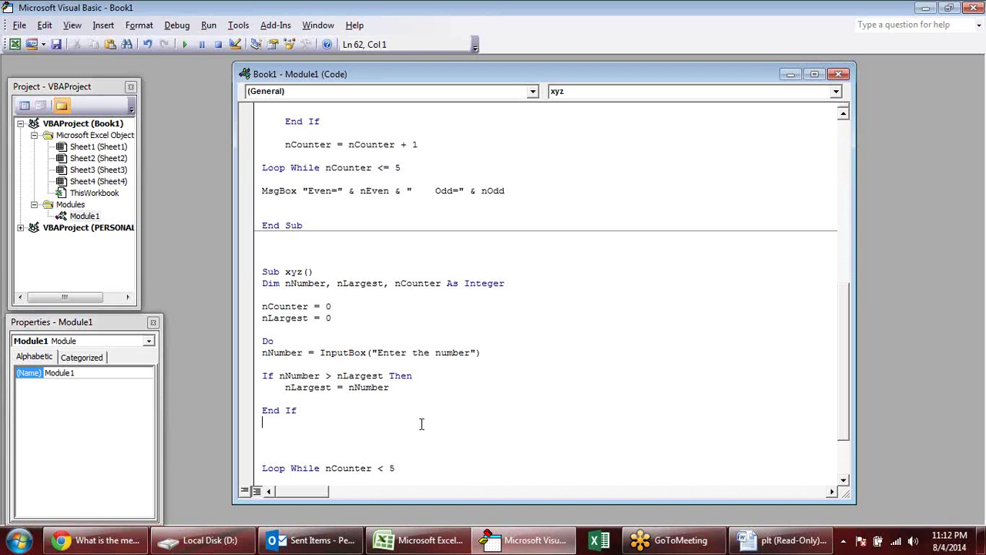
key(alt+Tab)
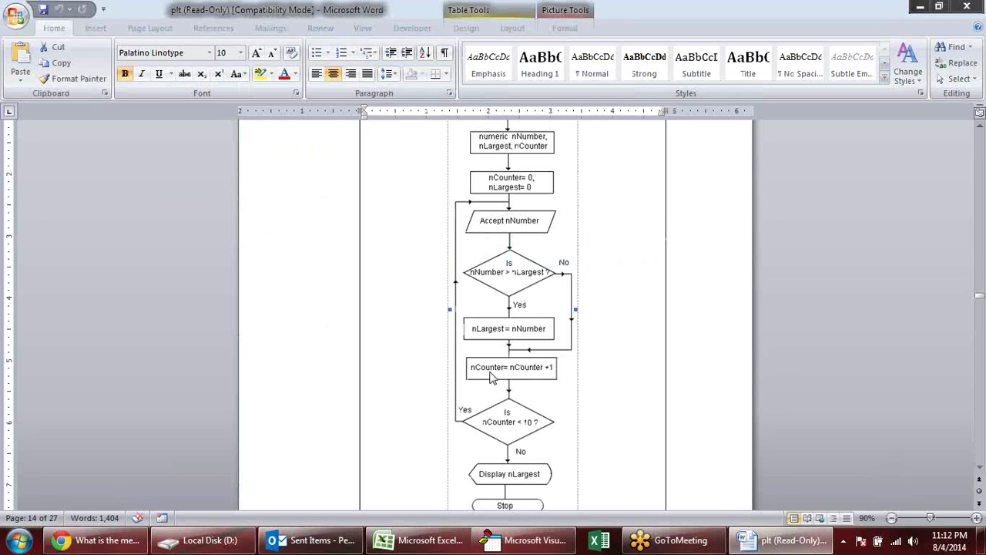
key(alt+Tab)
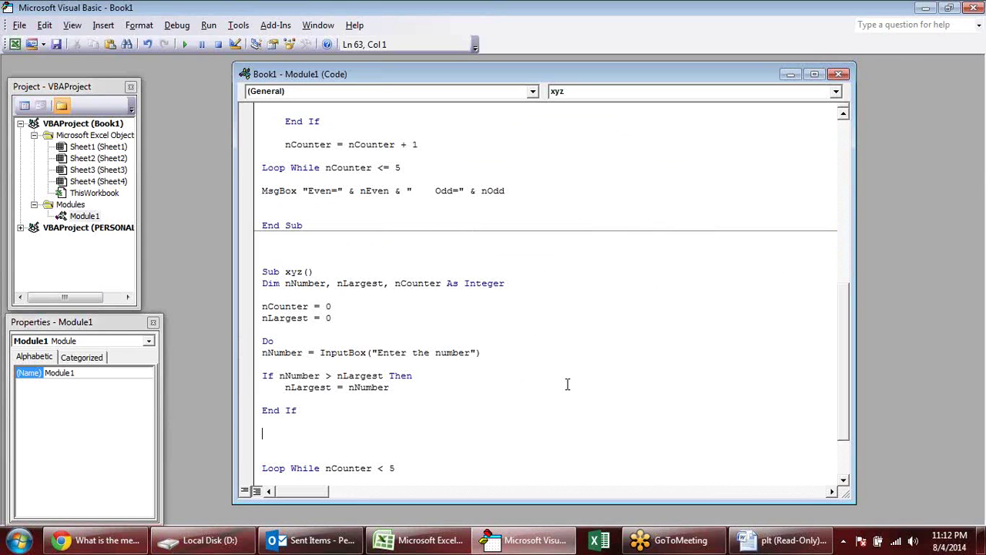
Add the line nCounter = nCounter+1 inside the xyz loop.
text(nCounter)
text(=)
text(n)
text(Cpoo)
key(BackSpace)
key(BackSpace)
key(BackSpace)
text(oun)
key(BackSpace)
key(BackSpace)
text(nter+1)
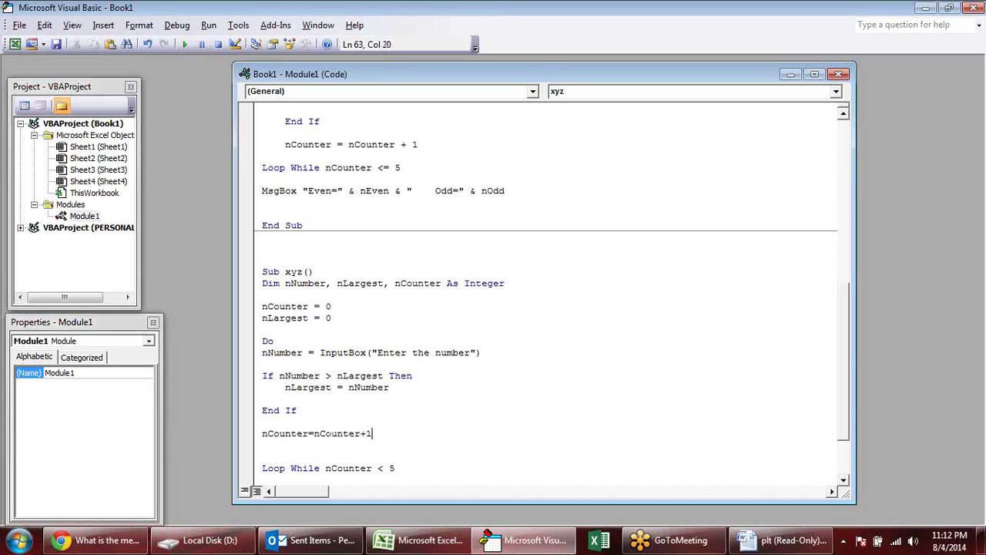
key(Return)
Complete Loop While nCounter < 5 and add MsgBox nLargest after the loop.
key(alt+Tab)
scroll(528, 370, down, 3)
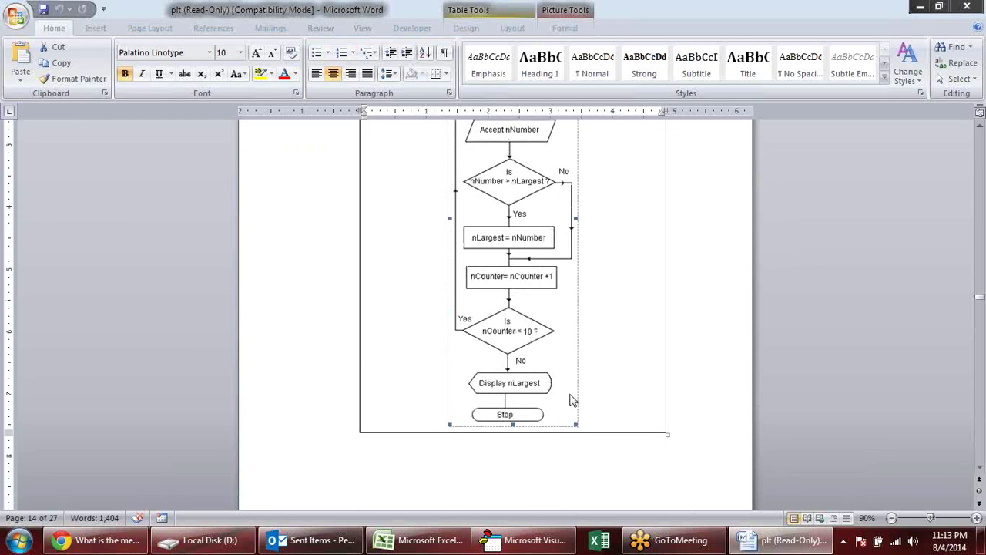
key(alt+Tab)
text(5)
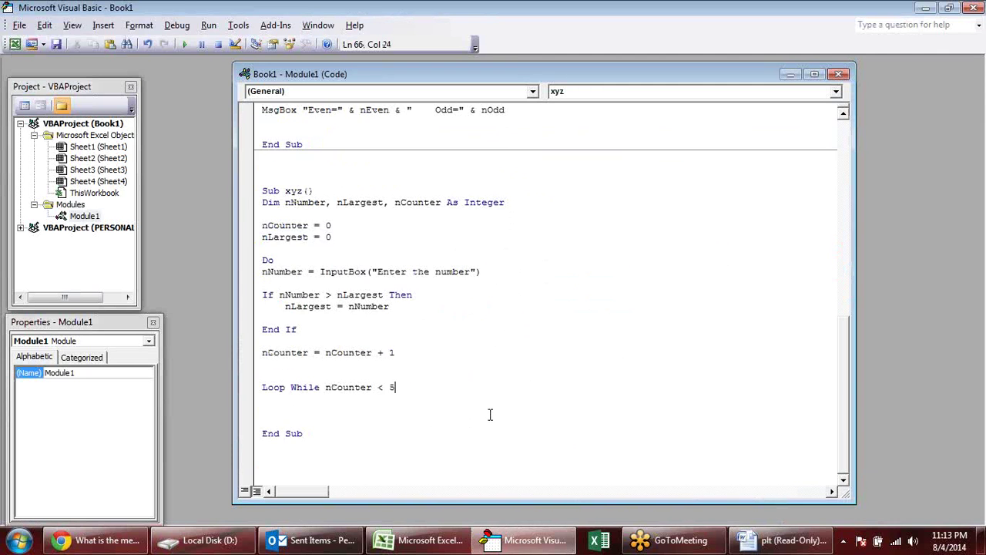
key(Return)
key(Return)
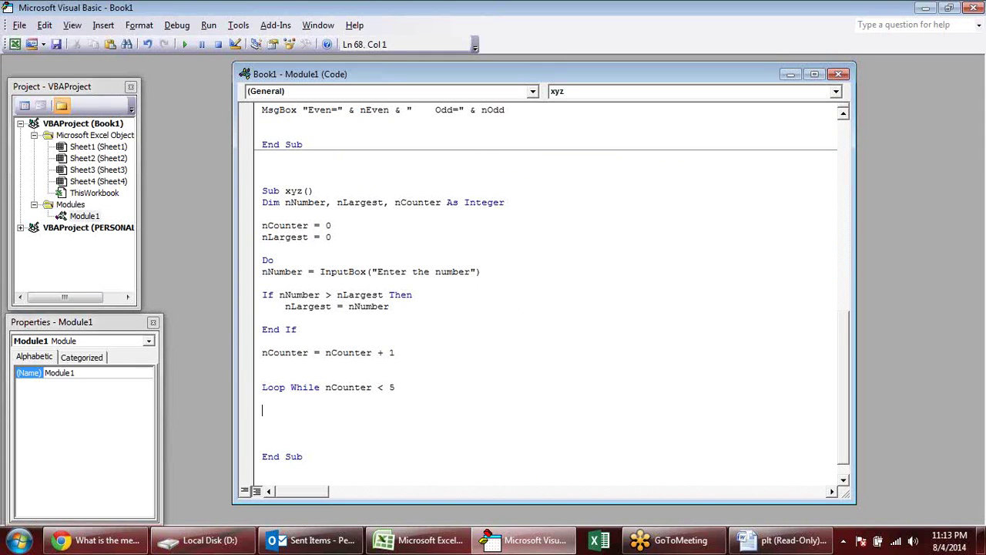
text(msgbo)
text(x nLargest)
key(Return)
Run Sub xyz and enter 25, 65 and 90 at the InputBox prompts.
click(320, 237)
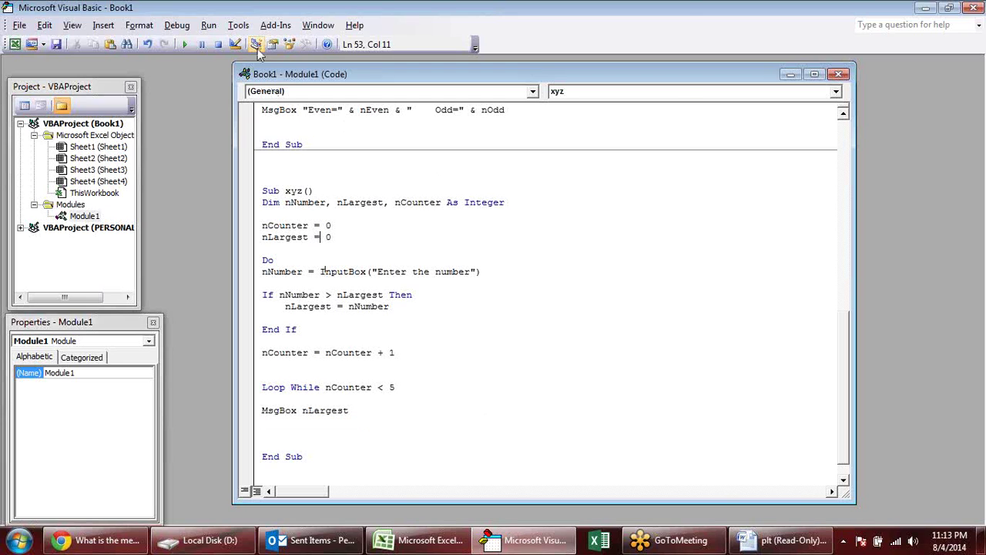
click(185, 44)
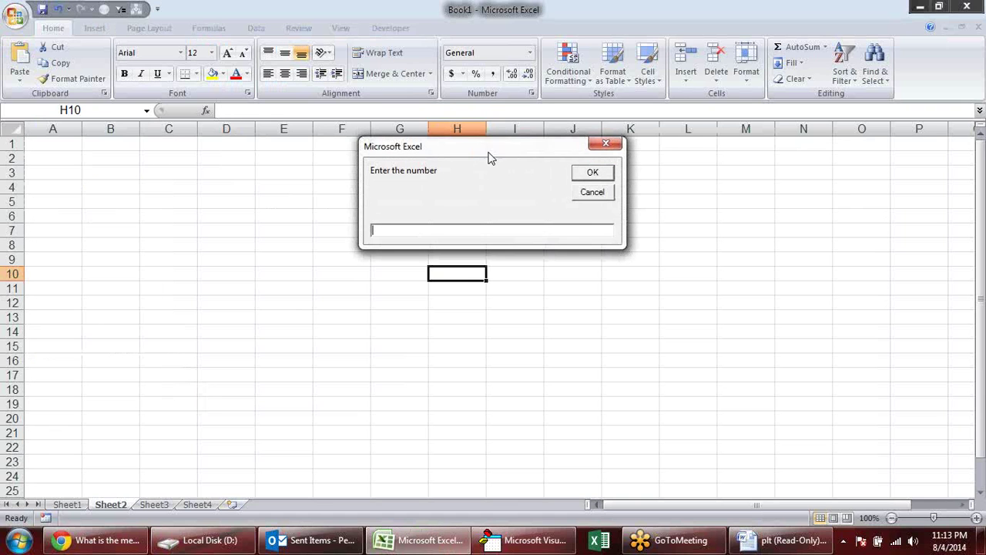
text(25)
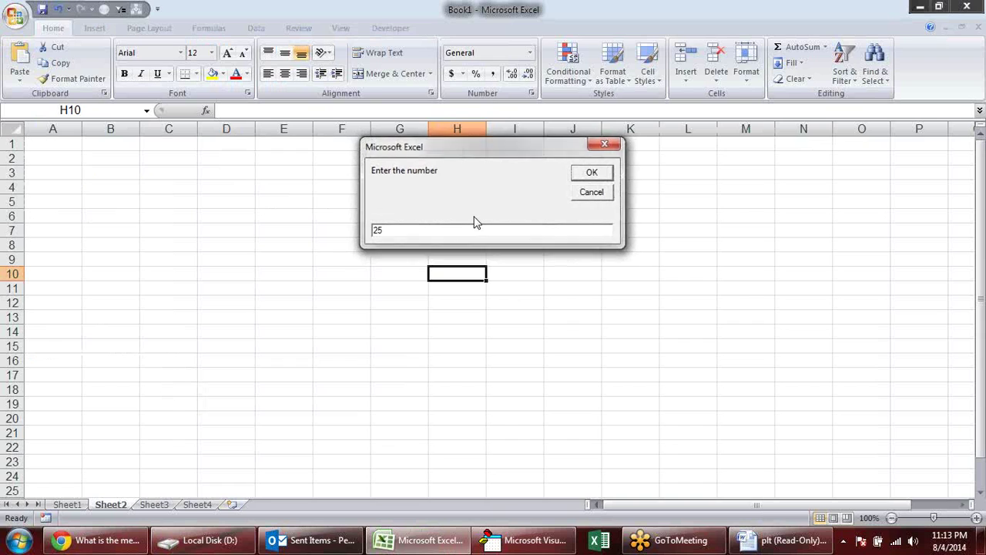
key(BackSpace)
key(BackSpace)
text(65)
key(Return)
text(90)
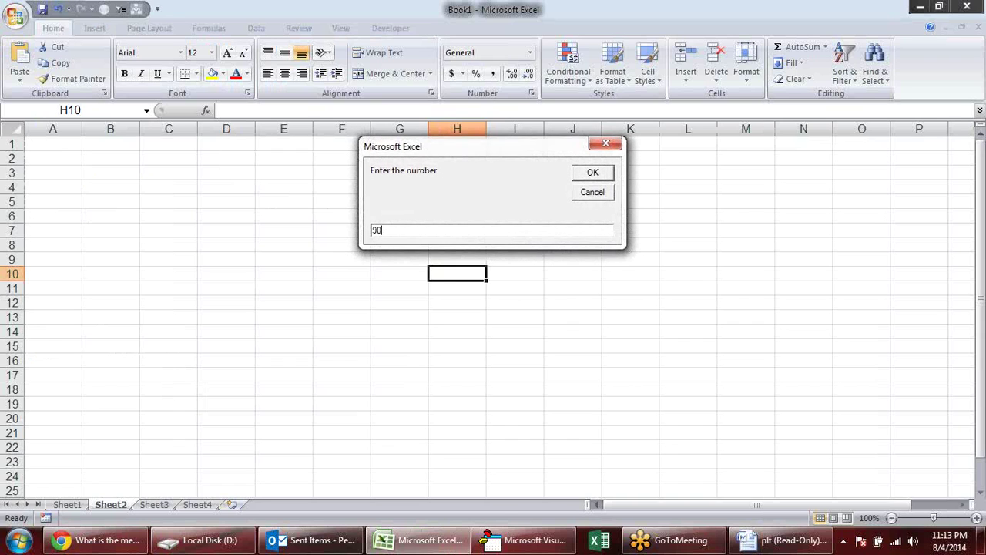
key(Return)
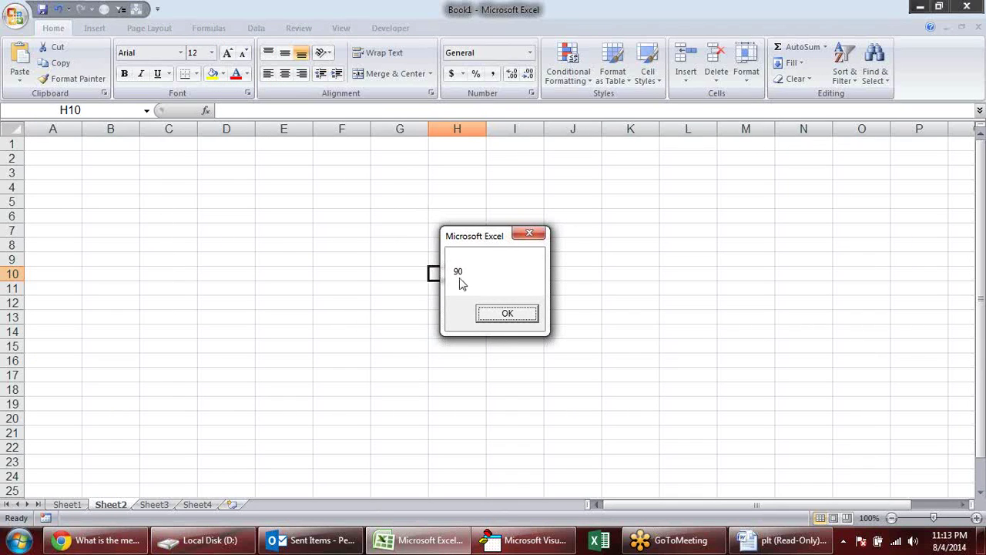
Dismiss the message box reporting 90 as largest and go to the End If line.
click(508, 313)
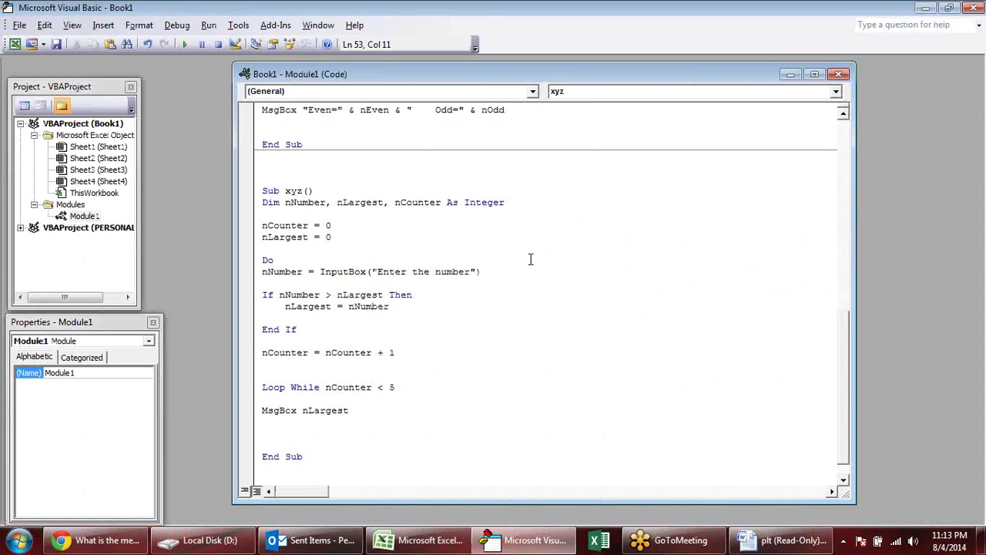
scroll(530, 259, down, 1)
click(487, 309)
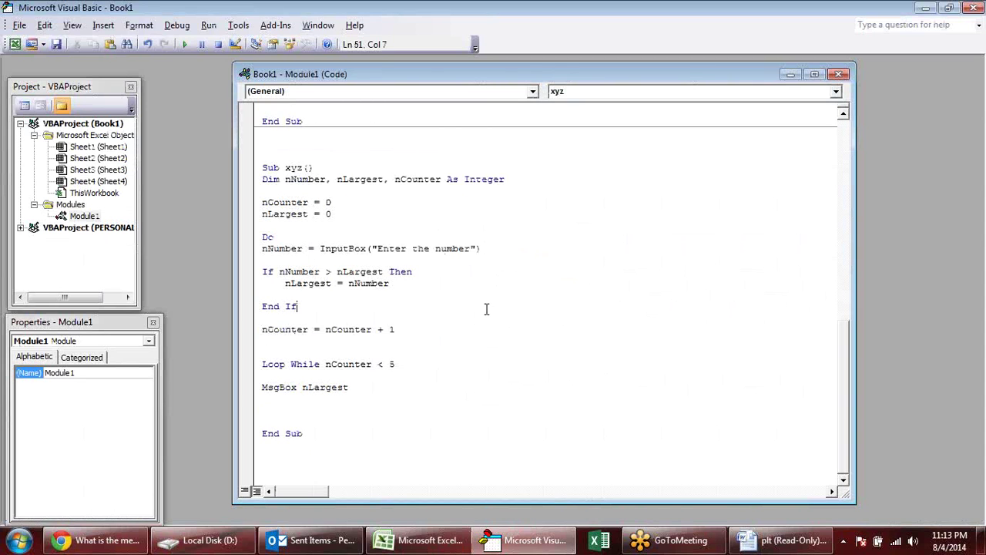
key(alt+Tab)
Bring up Word's 'Display the Highest of any Ten Numbers' flowchart, scrolled to its Start box.
key(alt+Tab)
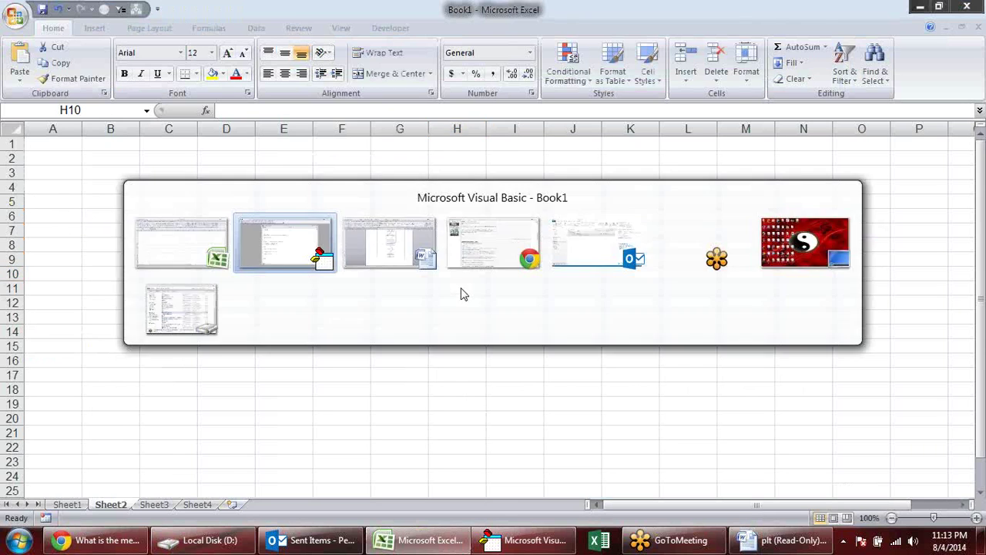
key(alt+Tab)
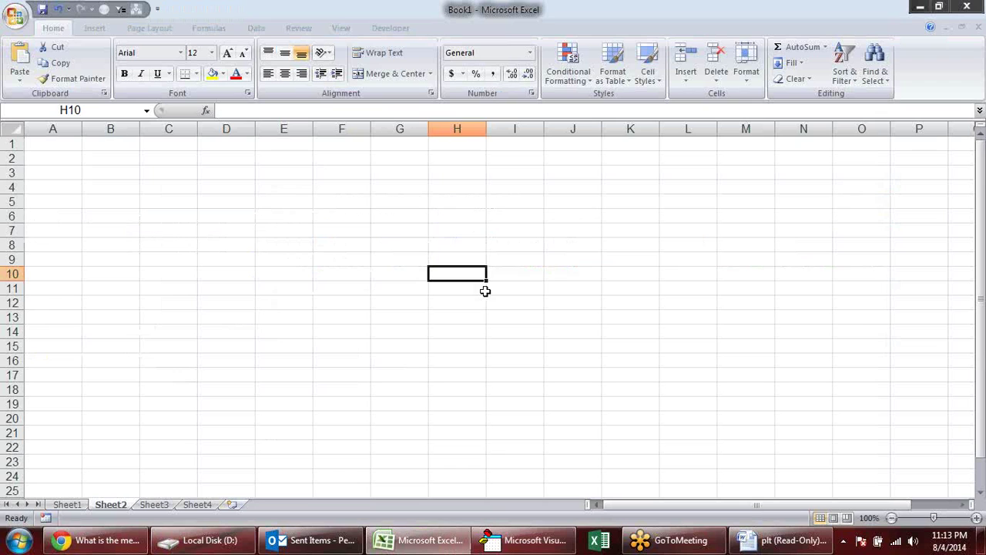
click(773, 543)
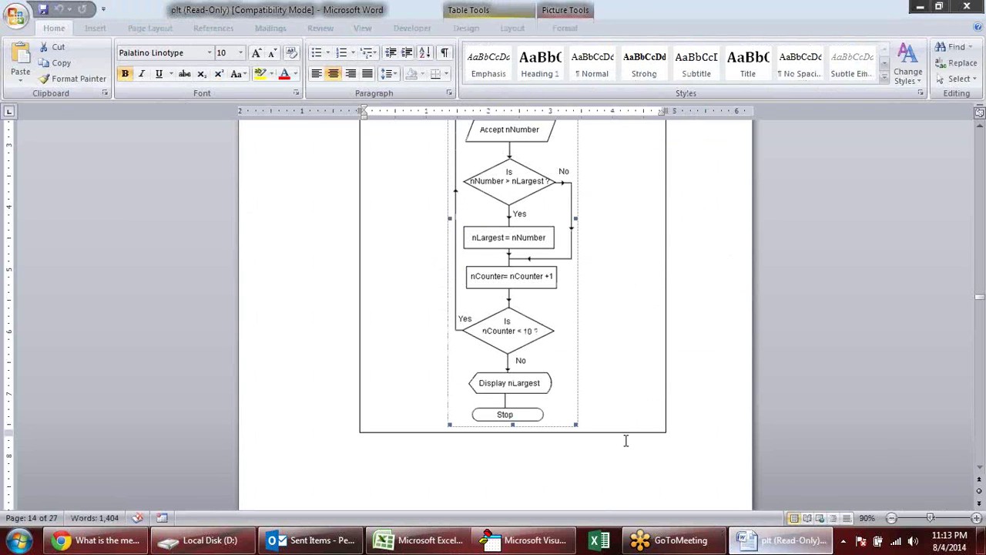
scroll(561, 303, up, 2)
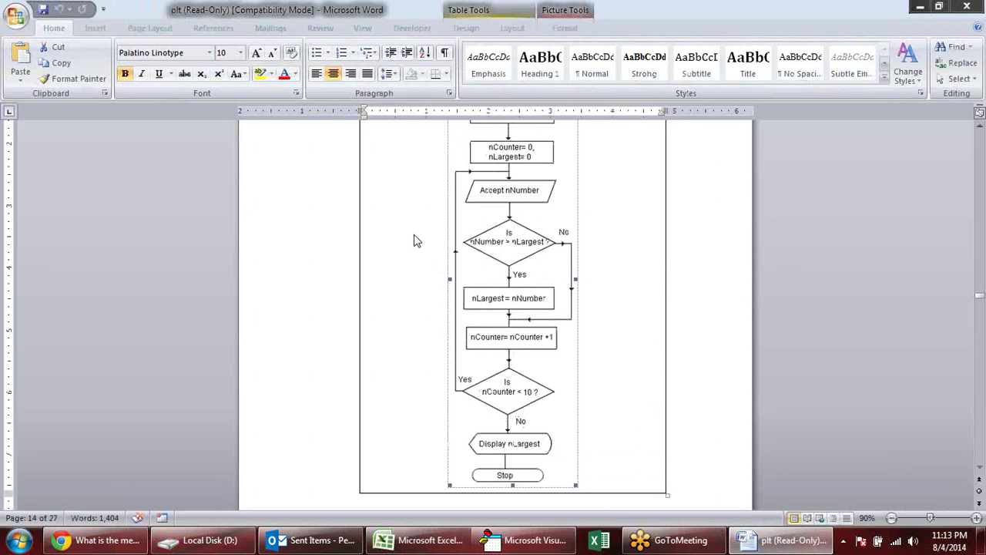
scroll(465, 281, up, 2)
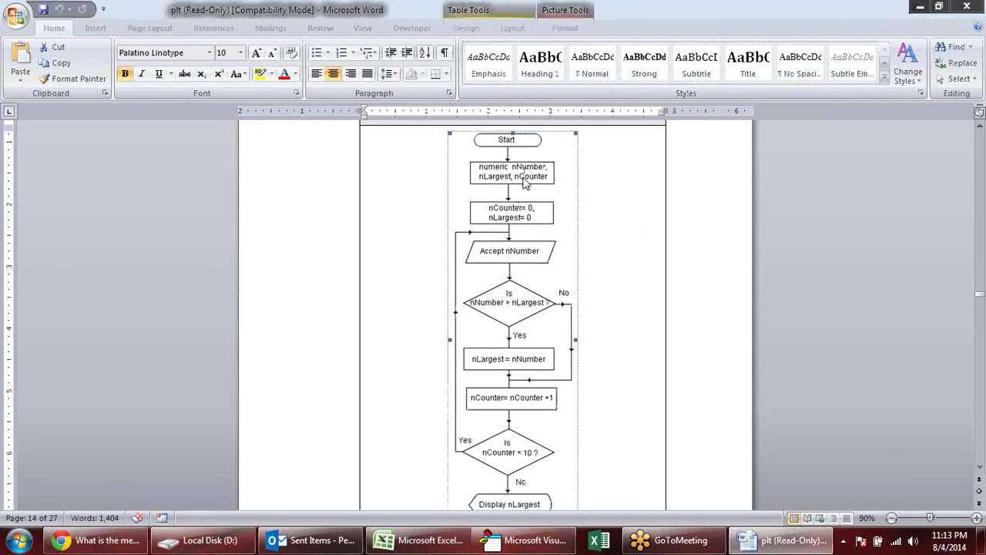
key(alt+Tab)
Enter the trace headings nNumber, nLargest and ncounter in B3:D3.
click(132, 171)
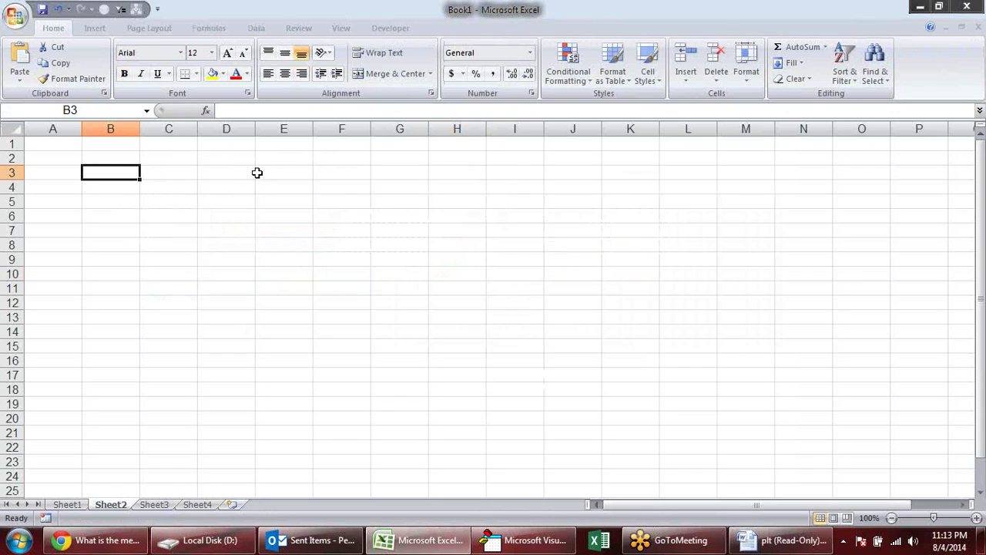
text(nNumber)
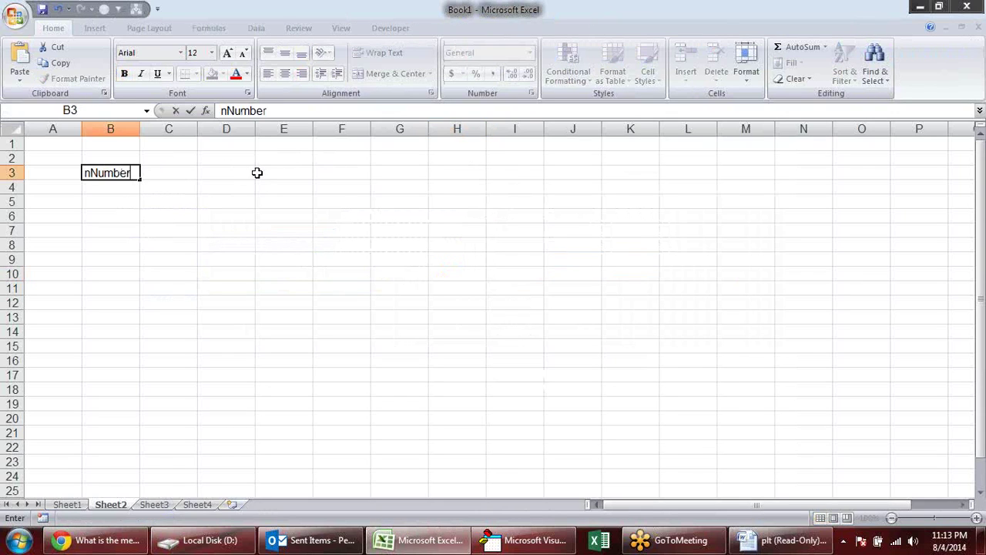
key(Tab)
text(N)
key(BackSpace)
text(nLargest)
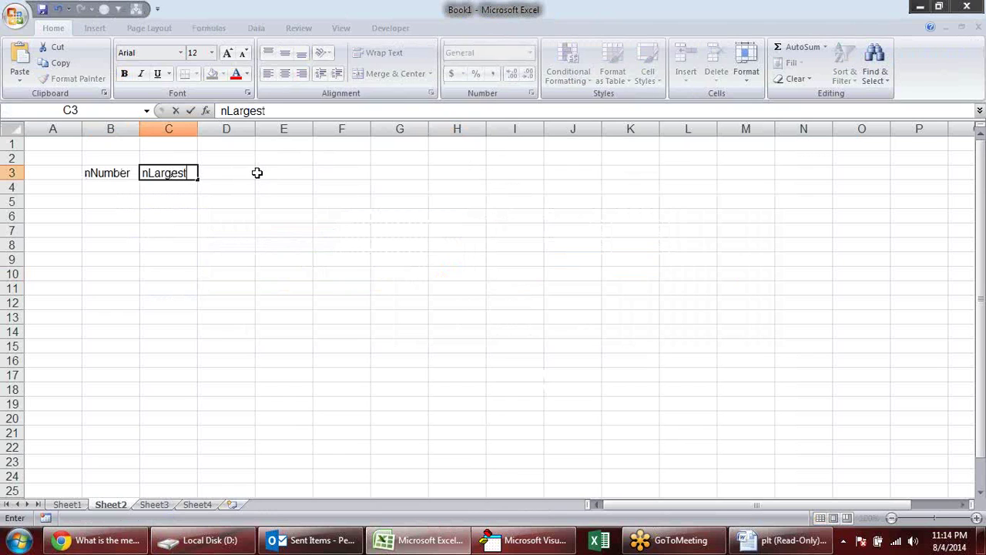
key(Tab)
text(N)
key(BackSpace)
text(ncounter)
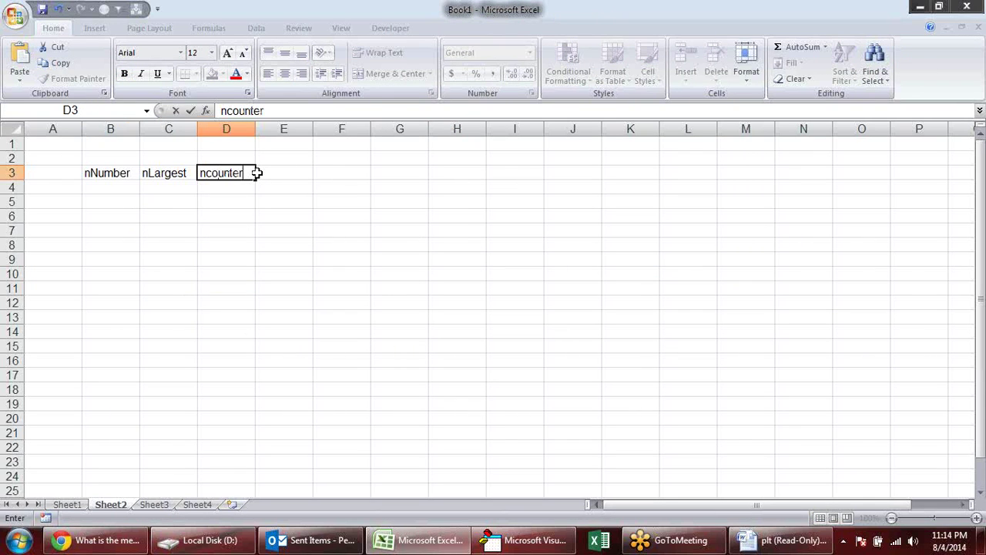
key(Return)
Fill B4:D4 with zeros and enter pass number 1 in A5.
key(alt+Tab)
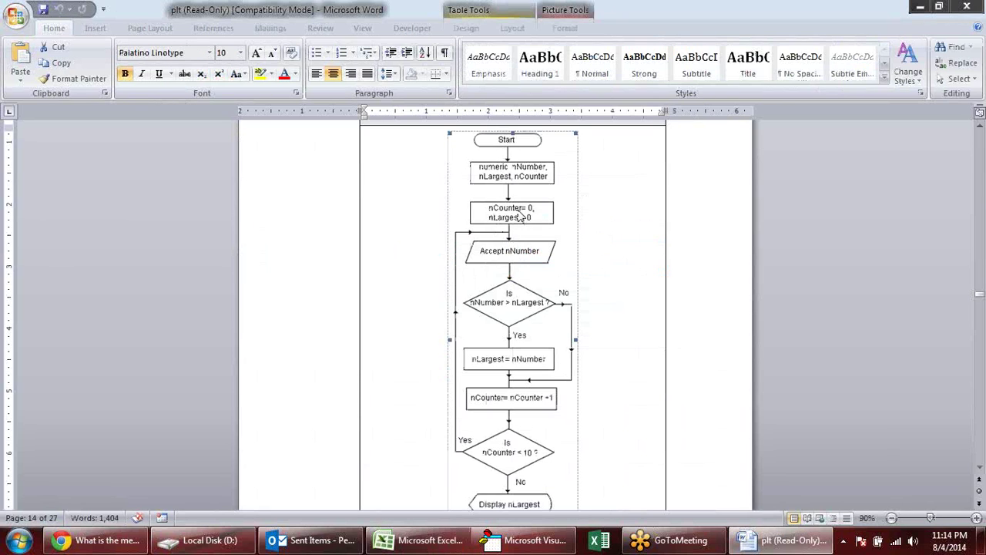
key(alt+Tab)
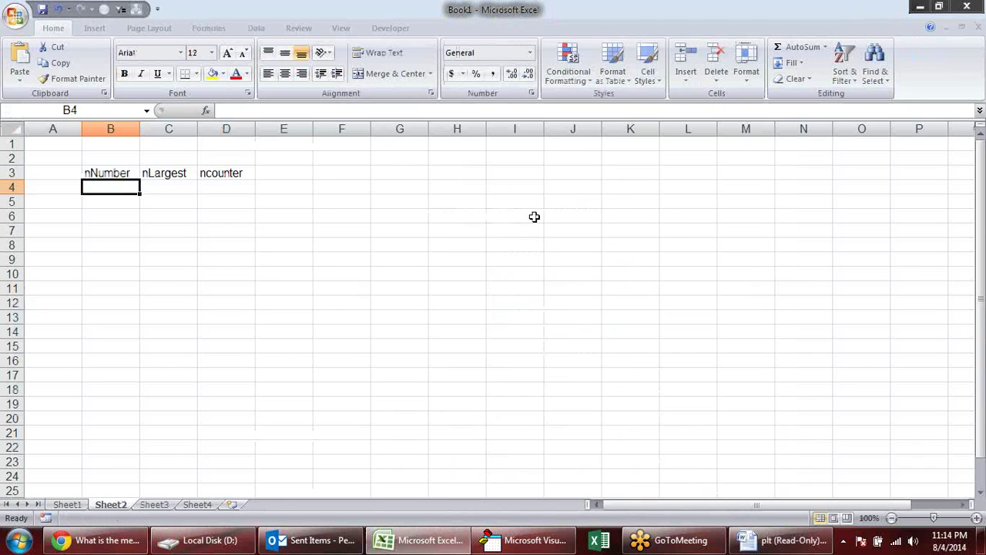
text(0)
key(Tab)
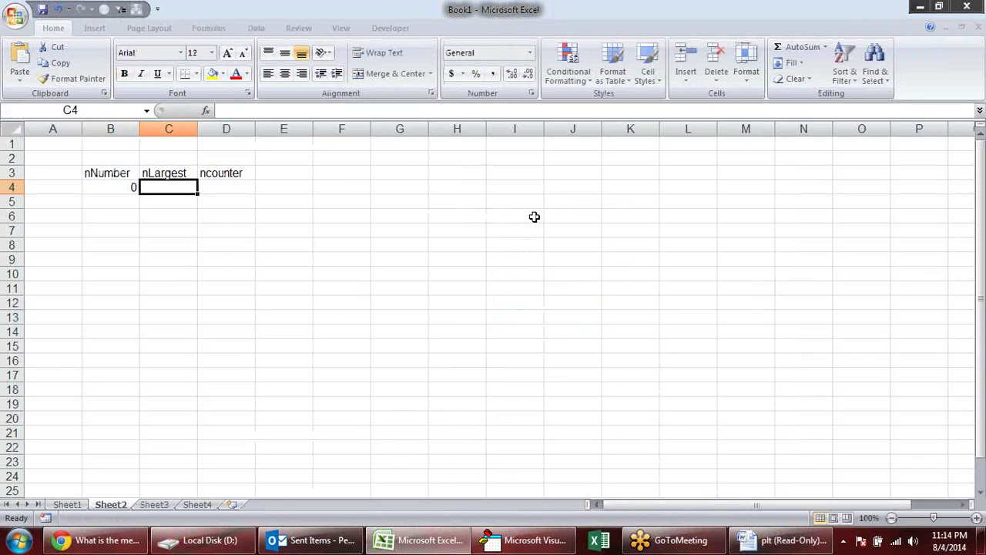
text(0)
key(Tab)
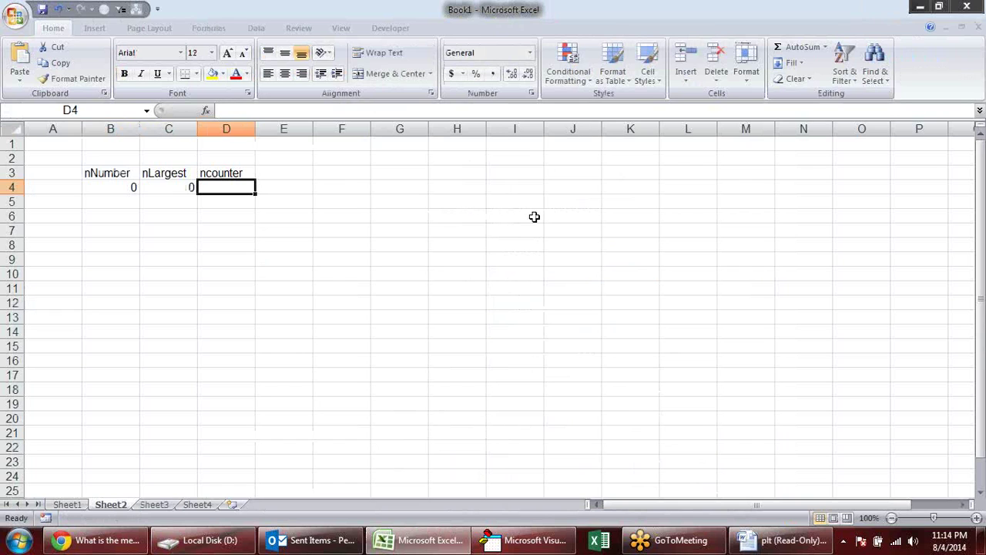
text(0)
key(Return)
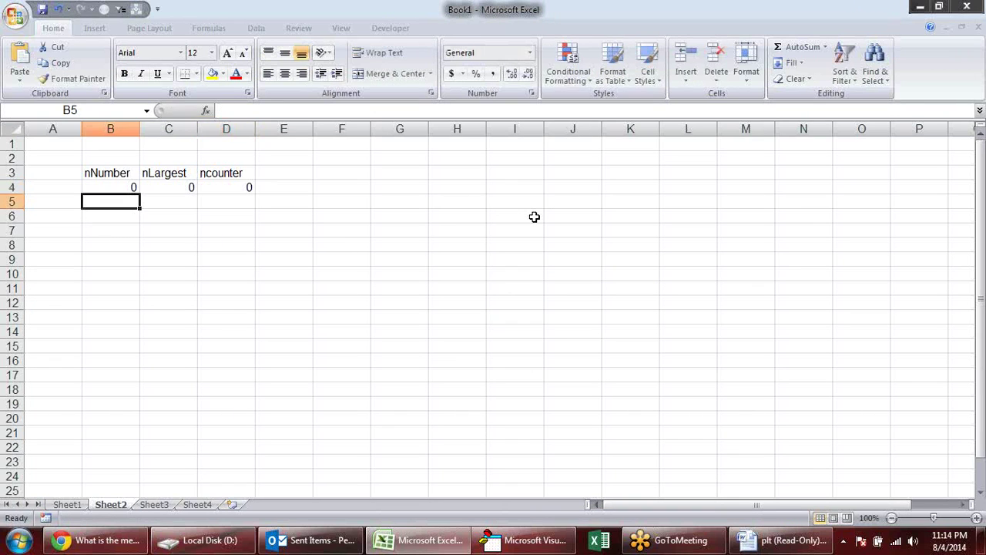
key(Left)
text(1)
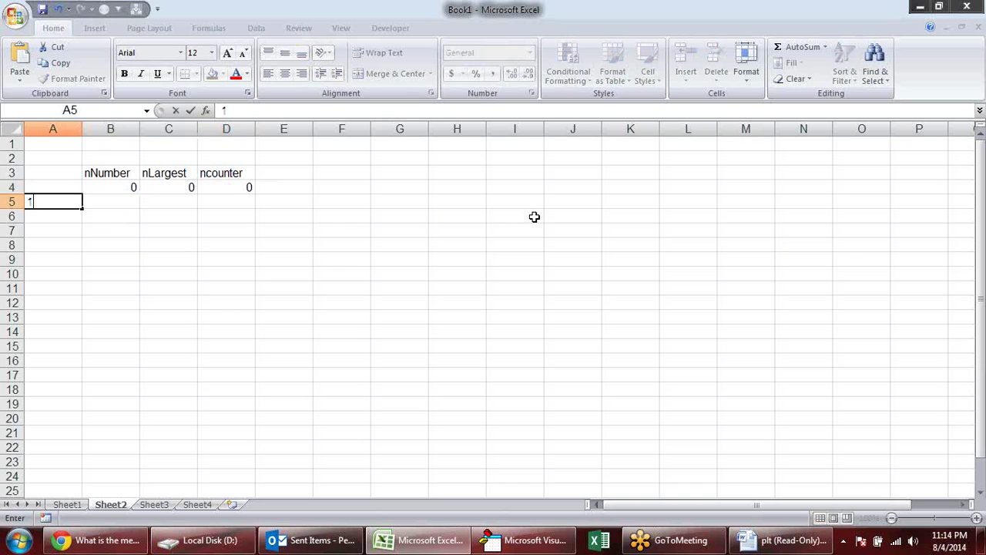
key(Return)
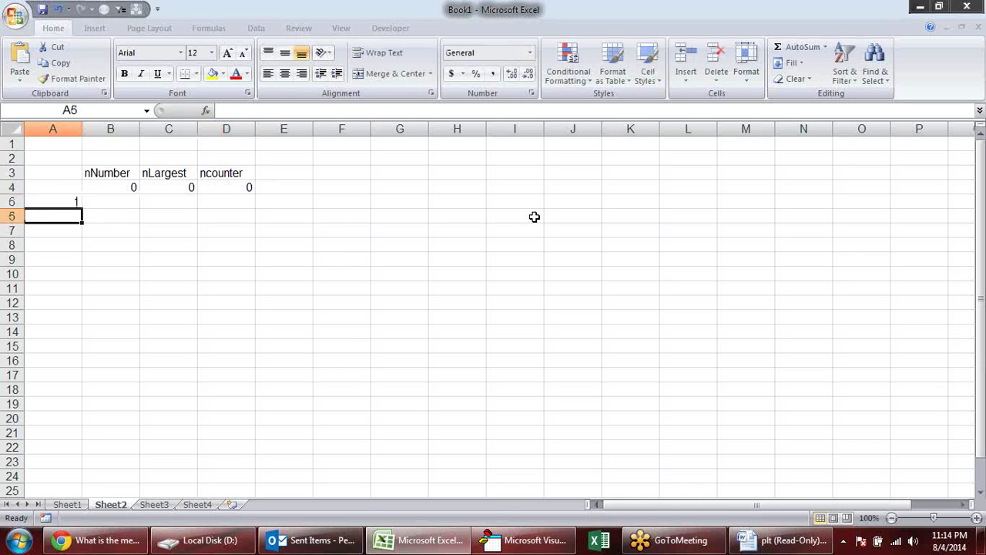
Enter 25 as the first nNumber in B5, checking the flowchart alongside.
key(alt+Tab)
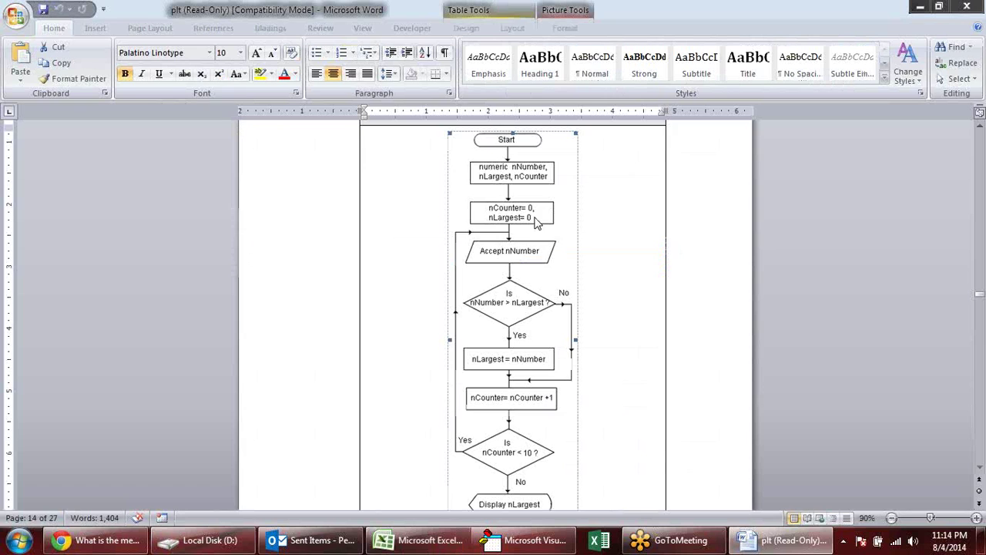
key(alt+Tab)
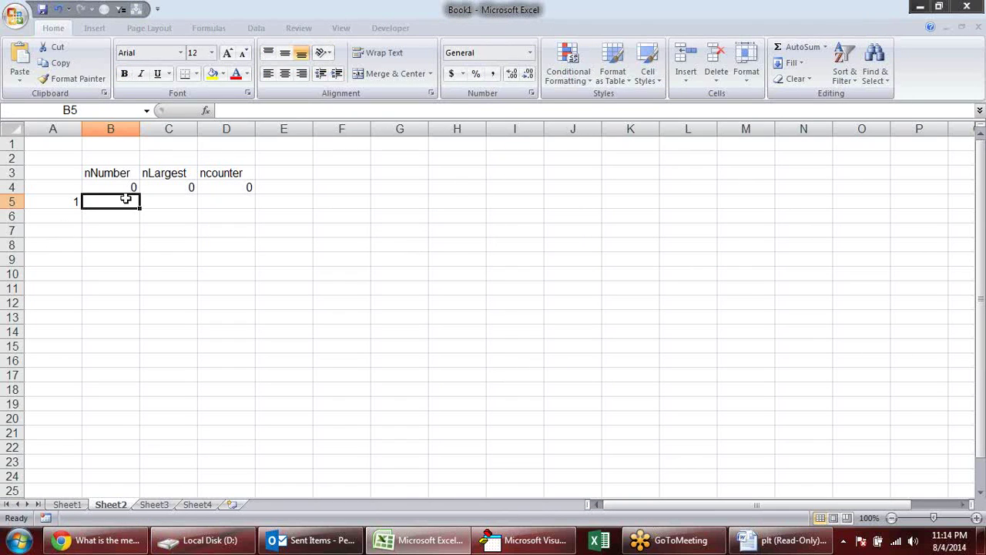
key(alt+Tab)
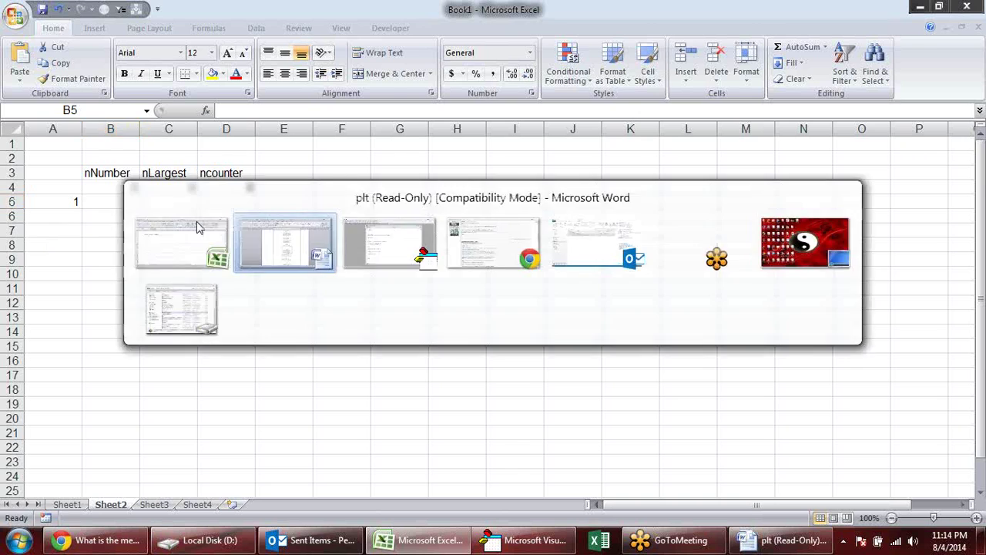
key(alt+Tab)
text(25)
key(Return)
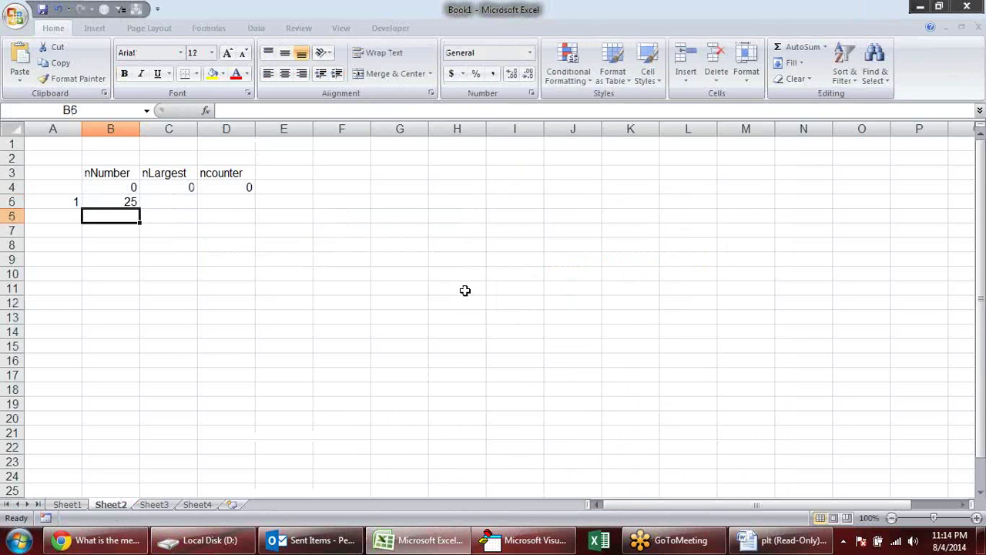
key(Up)
key(Right)
key(alt+Tab)
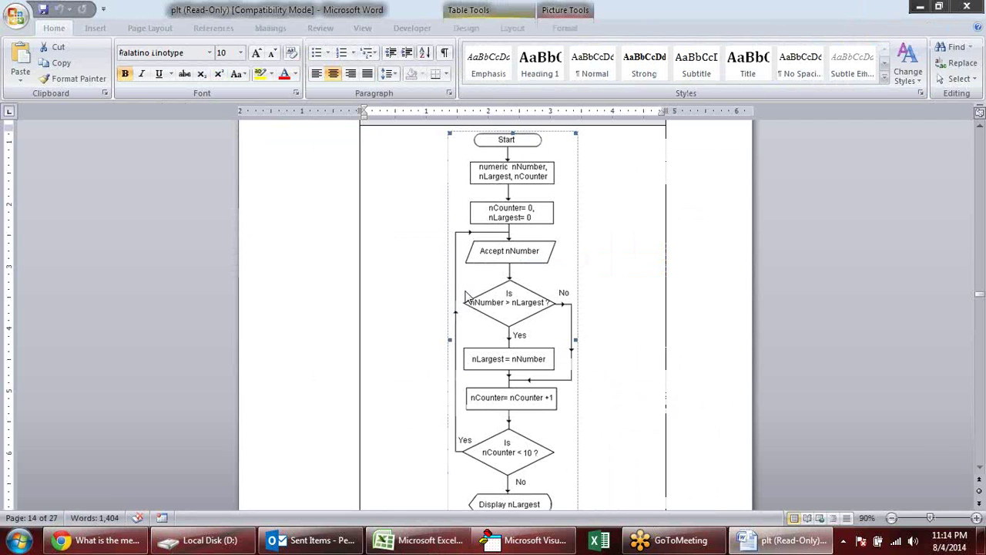
scroll(487, 286, down, 2)
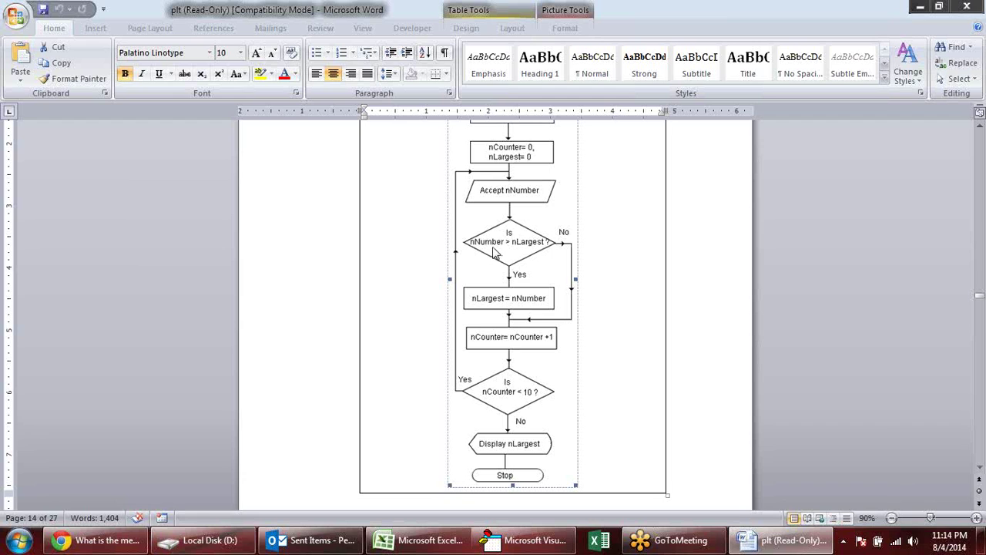
key(alt+Tab)
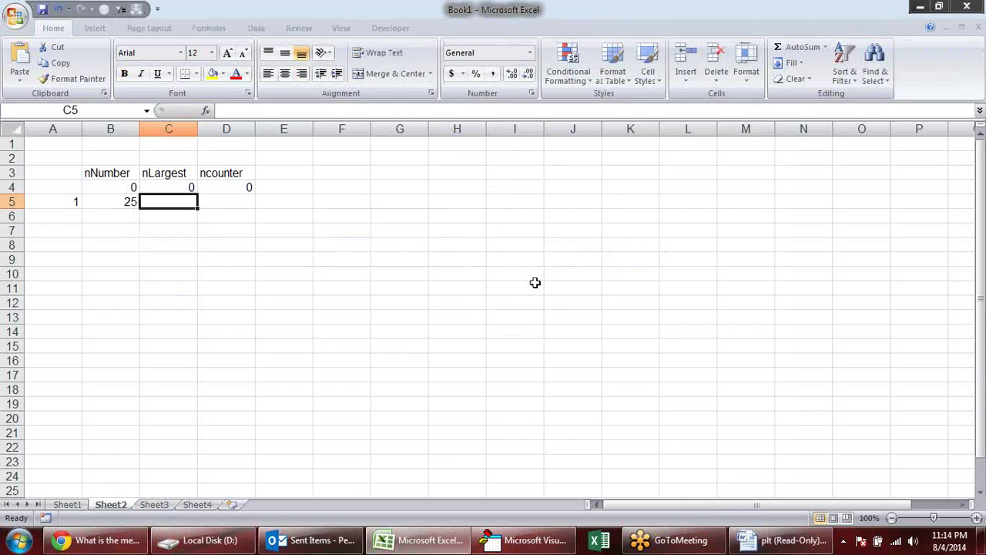
Enter =IF(B5>C4,B5,C4) in C5 to keep the running largest.
text(=)
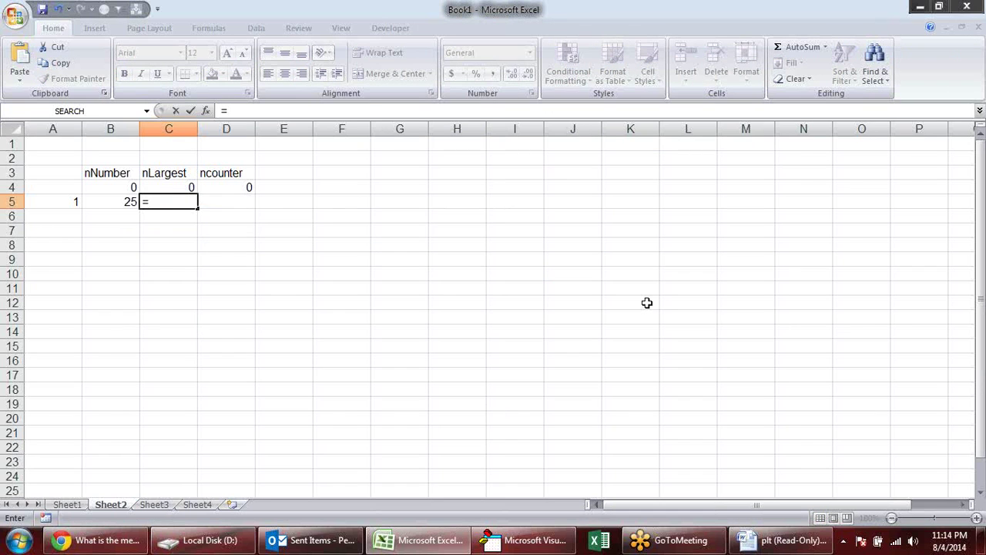
text(if)
key(Tab)
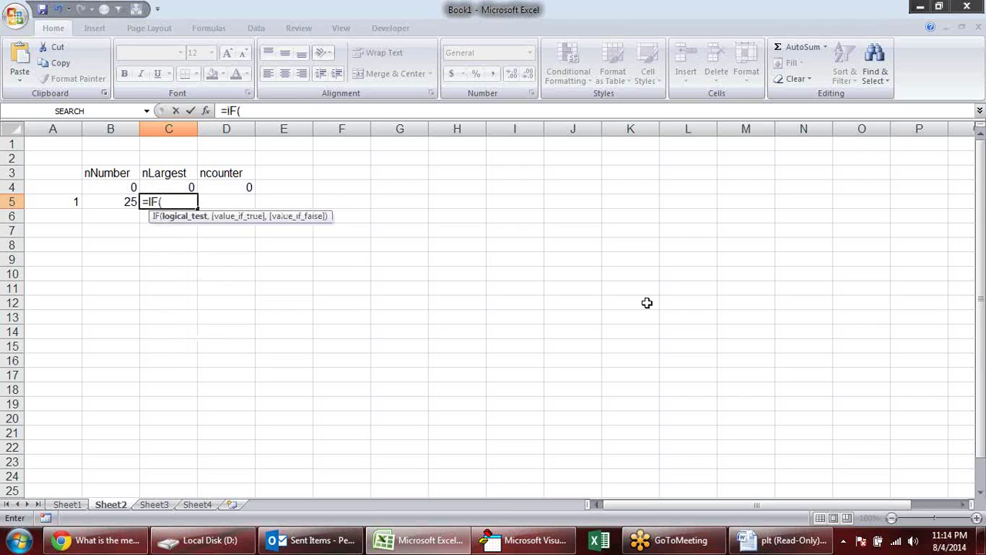
click(124, 203)
text(>)
click(167, 188)
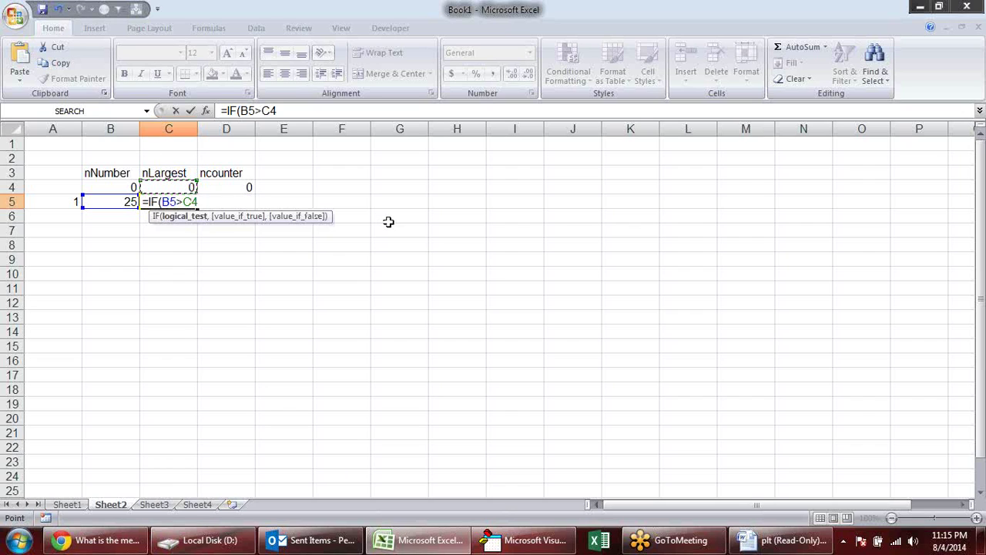
text(,)
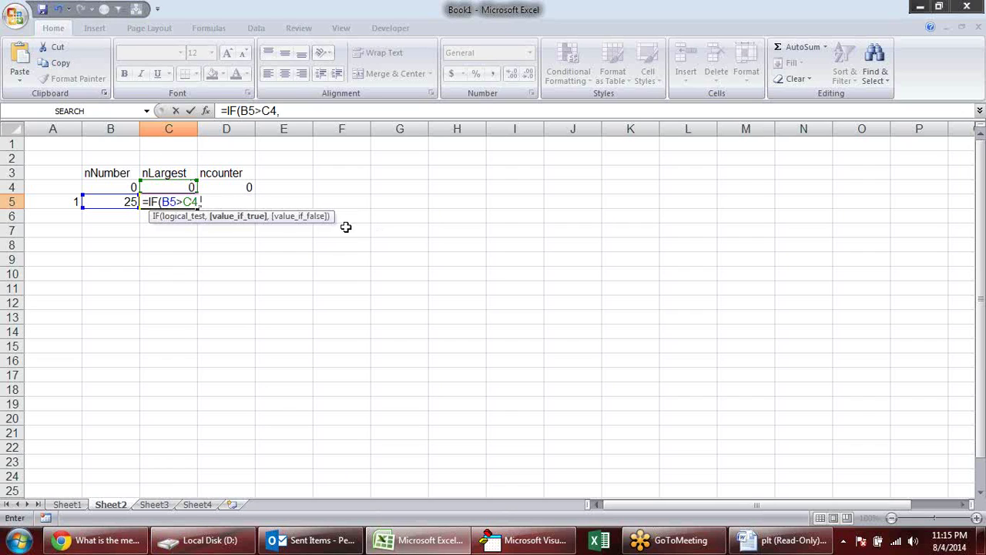
click(98, 202)
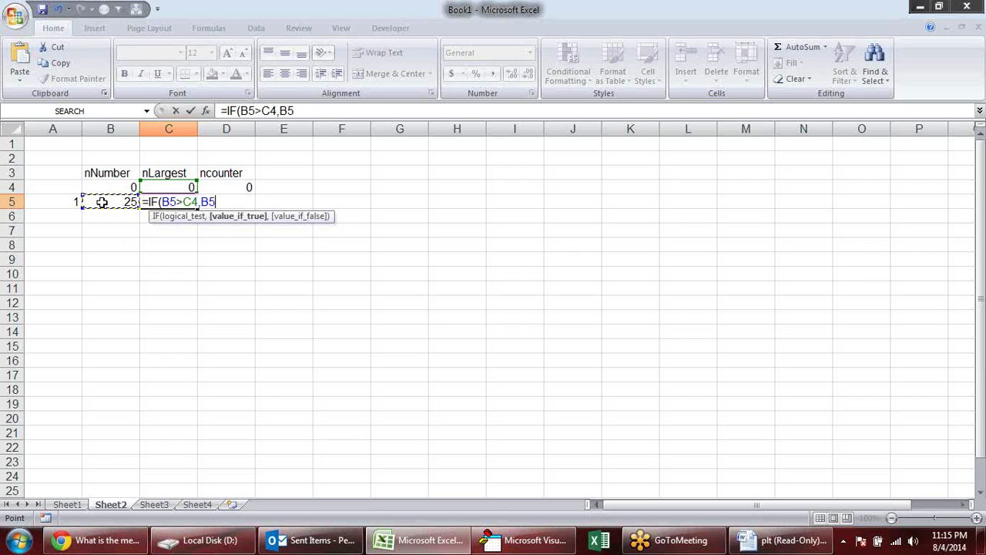
text(,)
click(174, 186)
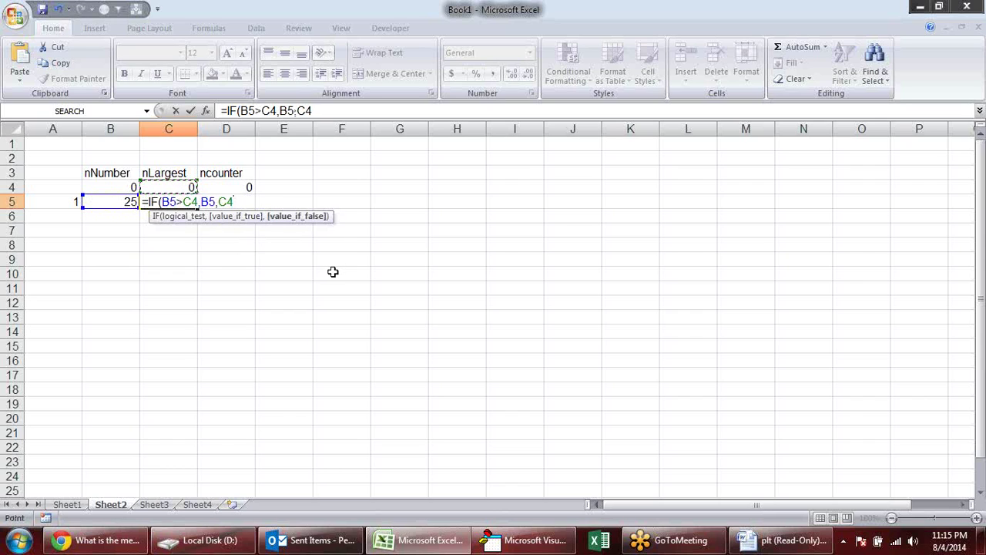
text())
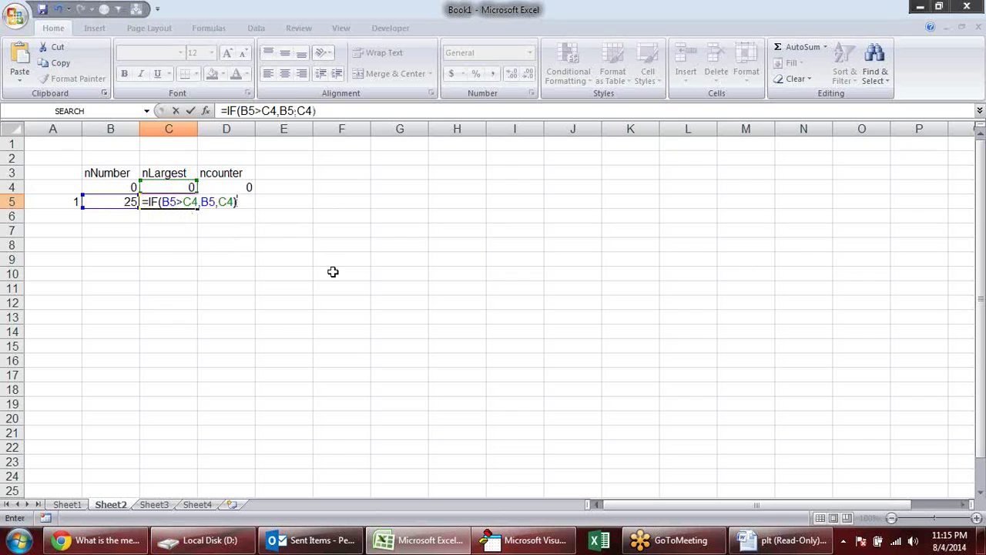
key(Return)
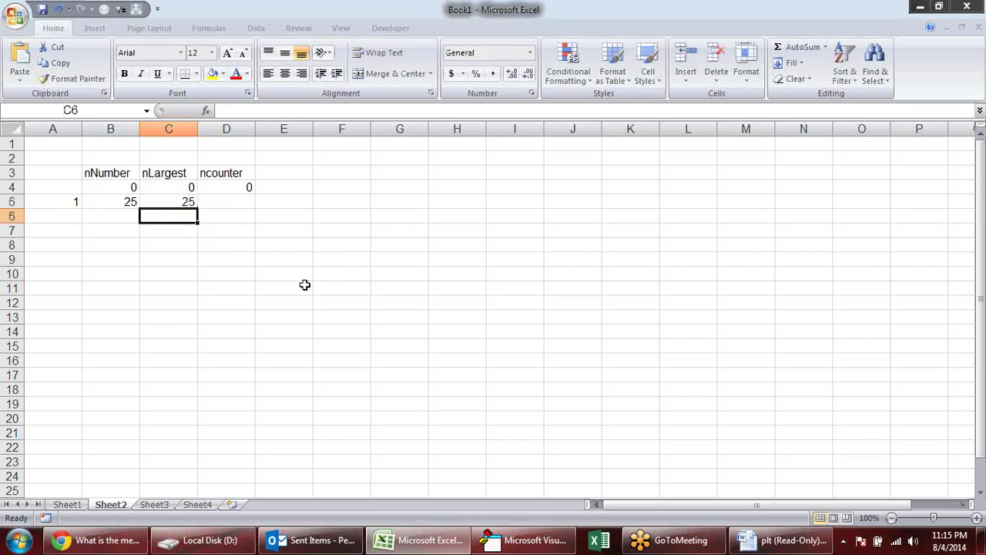
Enter the counter formula =D4+1 in D5.
click(220, 200)
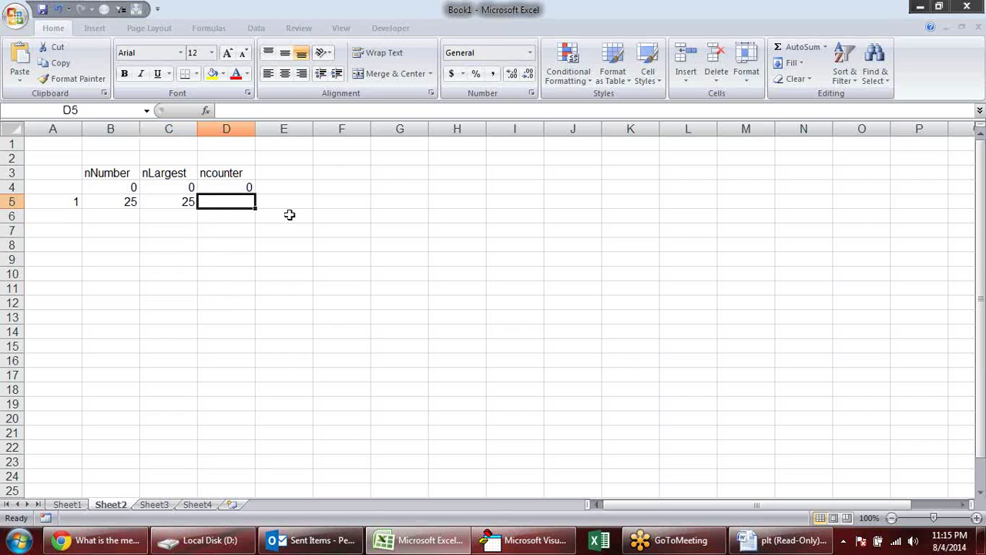
text(=)
key(Up)
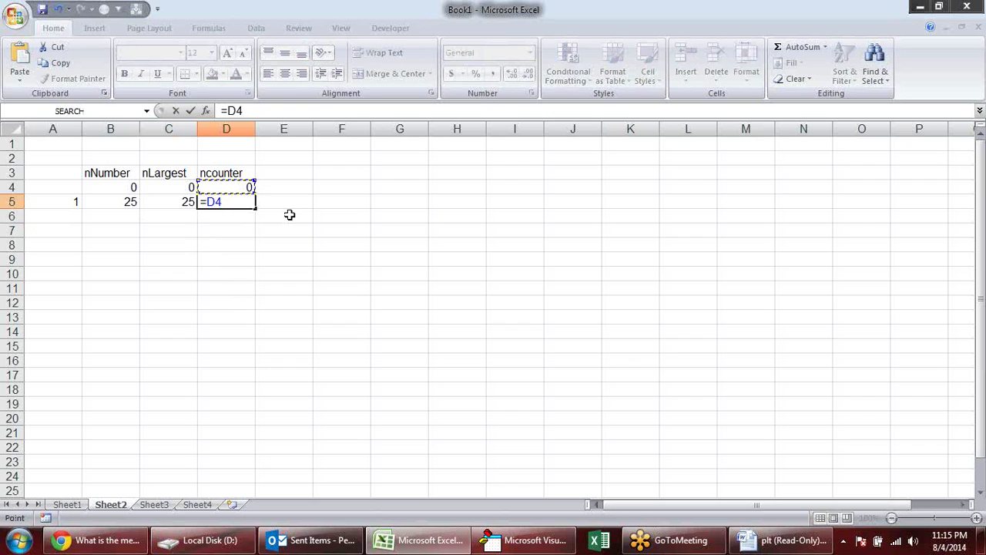
text(+1)
key(Return)
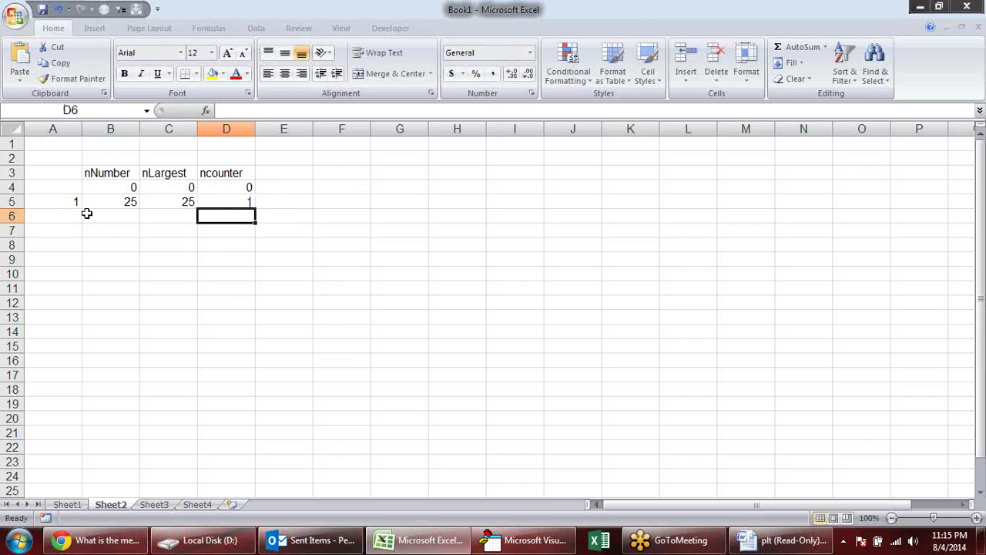
Fill pass numbers 1–5 down A5:A9 and copy the C5:D5 formulas to row 9.
click(76, 201)
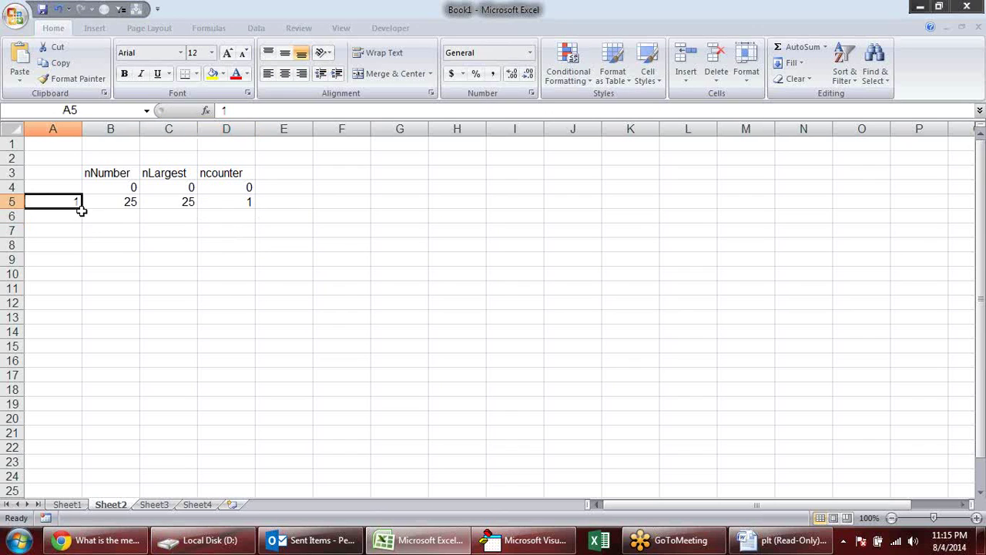
drag(83, 207, 87, 267)
click(133, 215)
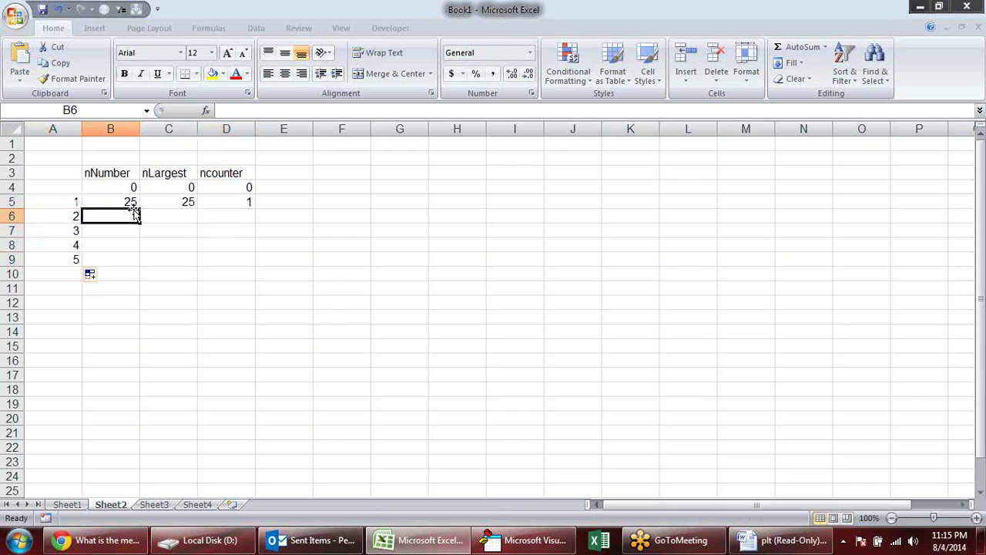
click(133, 202)
click(162, 201)
mouse_move(182, 202)
mouse_down()
mouse_move(233, 201)
mouse_move(260, 277)
mouse_move(259, 266)
mouse_up()
click(352, 255)
Enter the numbers 25, 64, 85 and 10 in B6:B9.
click(132, 229)
click(115, 215)
text(25)
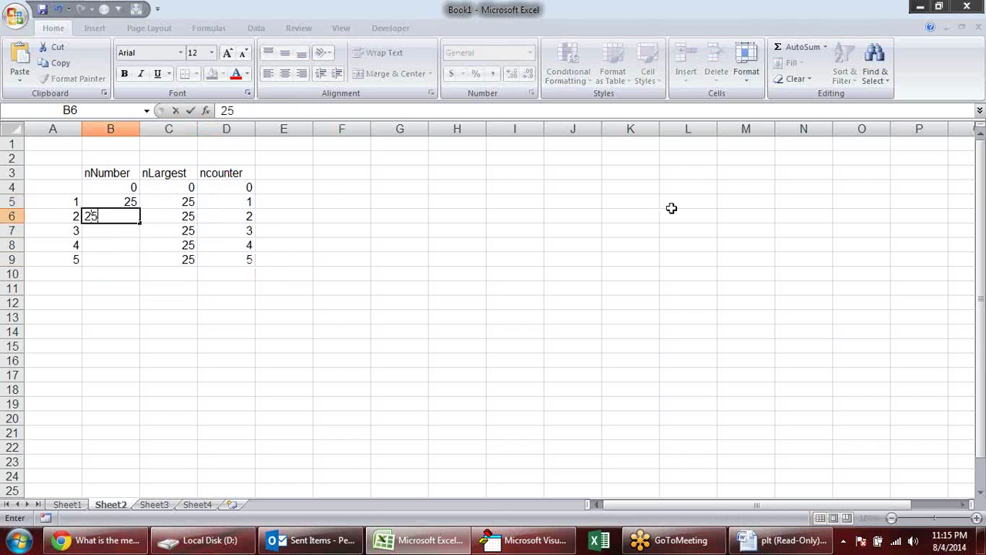
key(Return)
text(645)
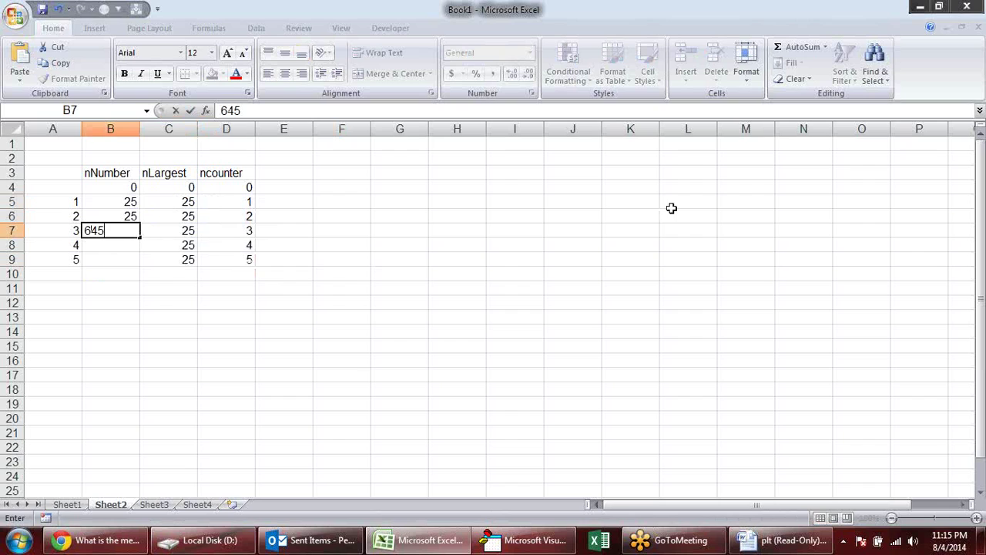
key(BackSpace)
key(Return)
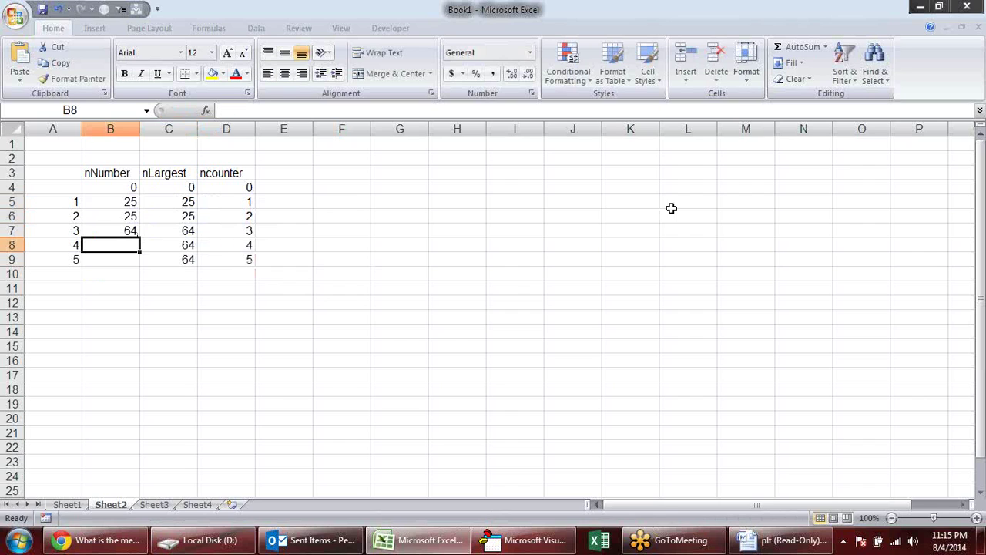
text(85)
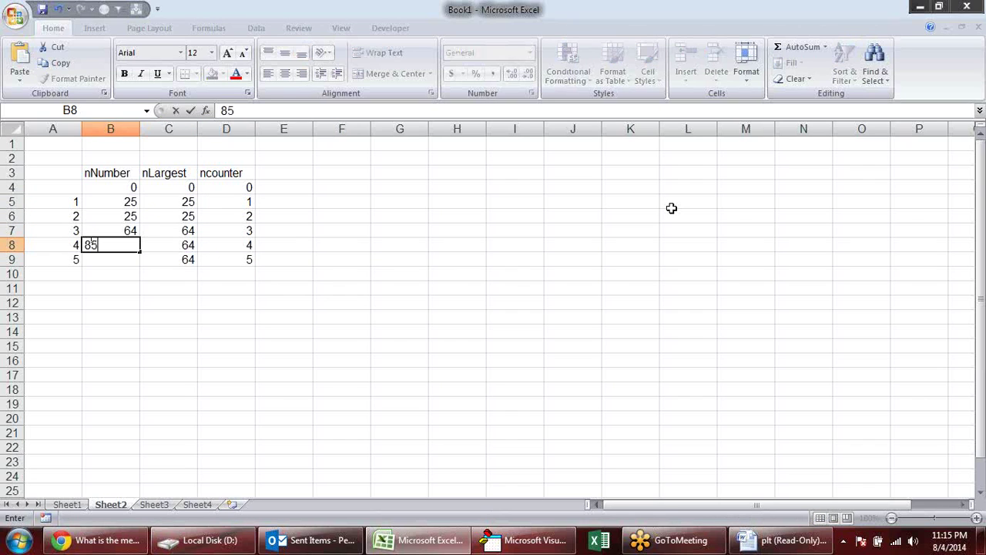
key(Return)
text(10)
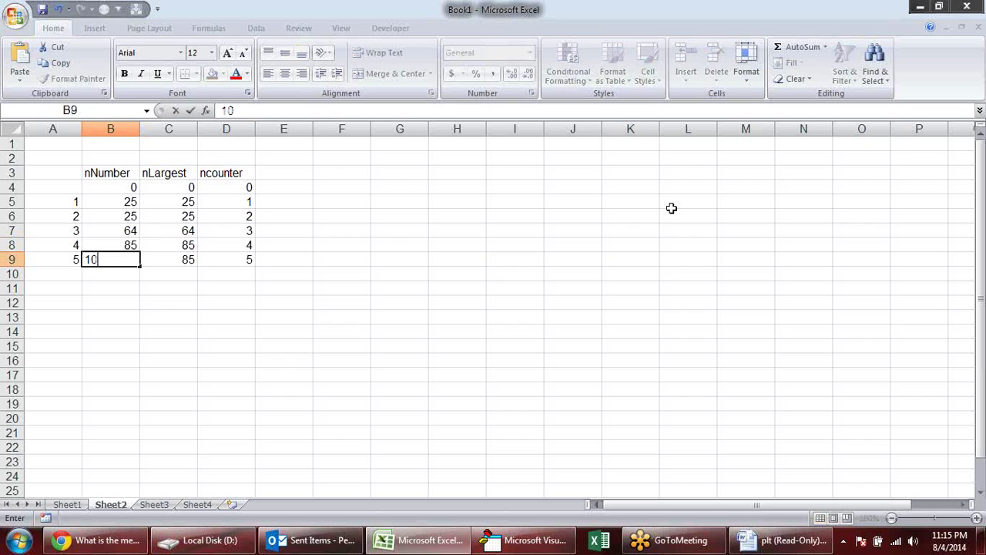
key(Return)
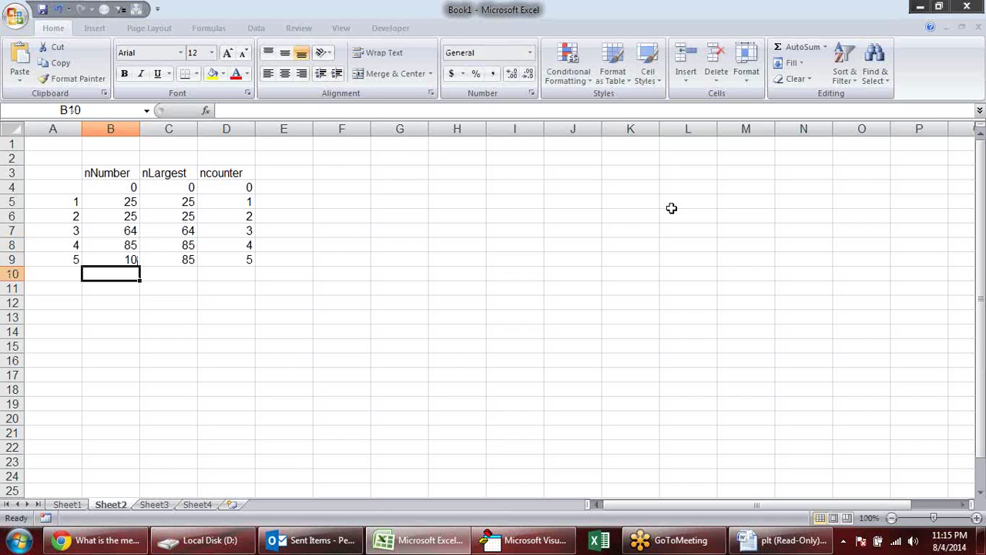
Bold the final largest 85 in C9 and show it bold in B11 as =C9.
click(179, 260)
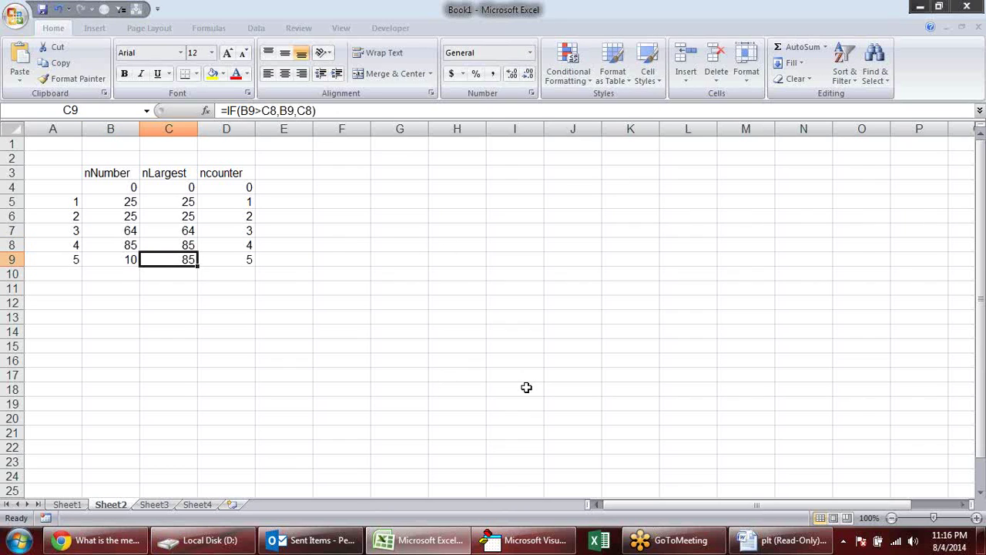
key(ctrl+b)
click(128, 290)
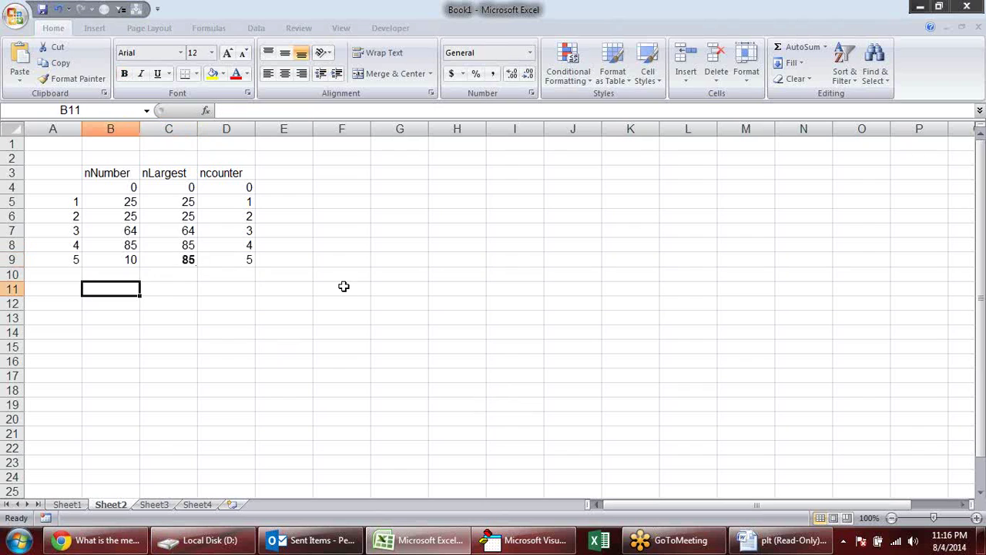
text(=)
click(189, 260)
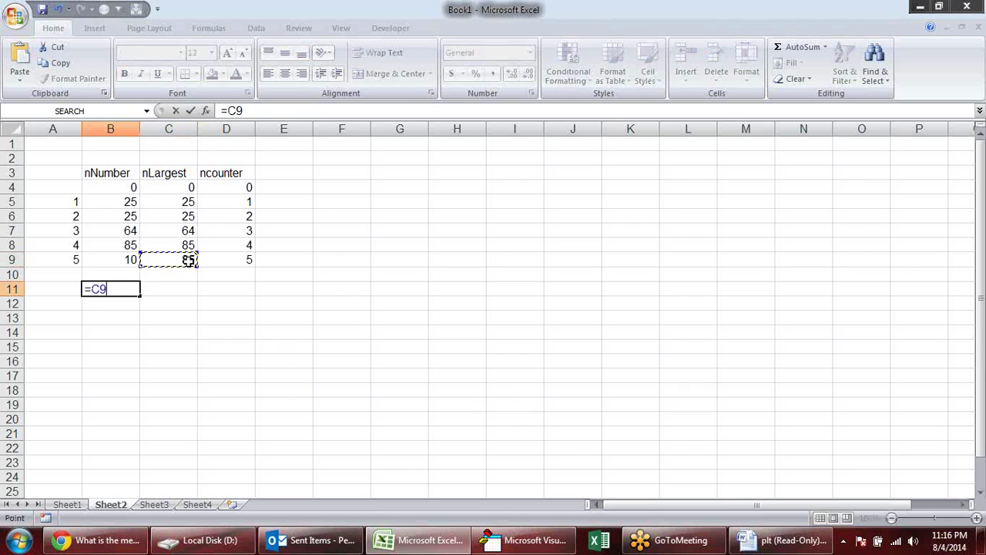
key(Return)
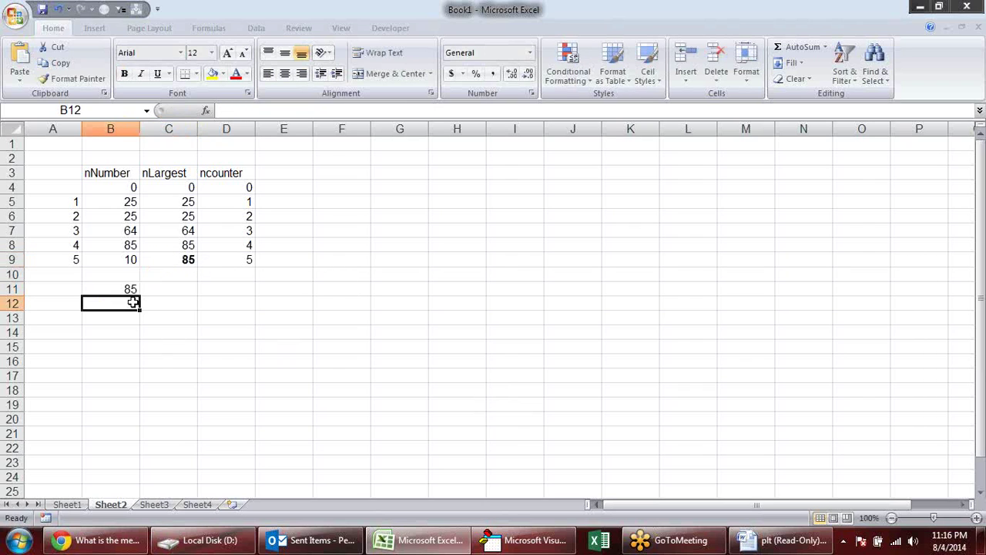
click(129, 289)
key(ctrl+b)
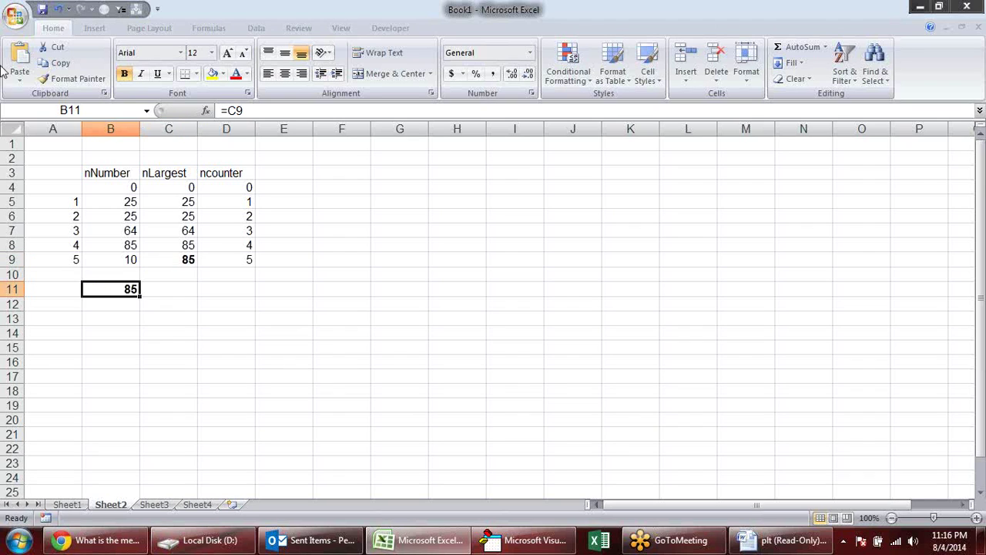
Change the first number to 90 and the fourth number in B8 to 101.
click(118, 193)
click(127, 202)
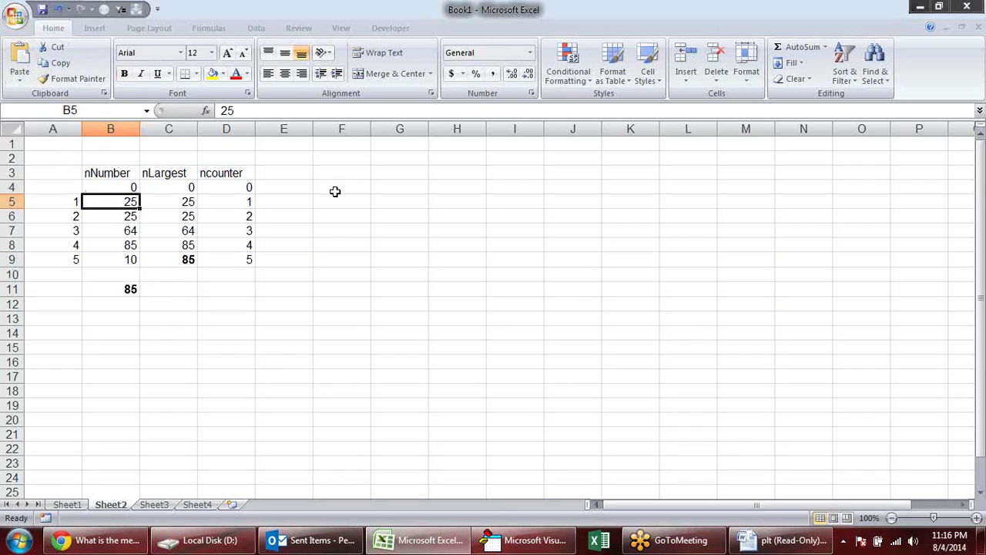
text(90)
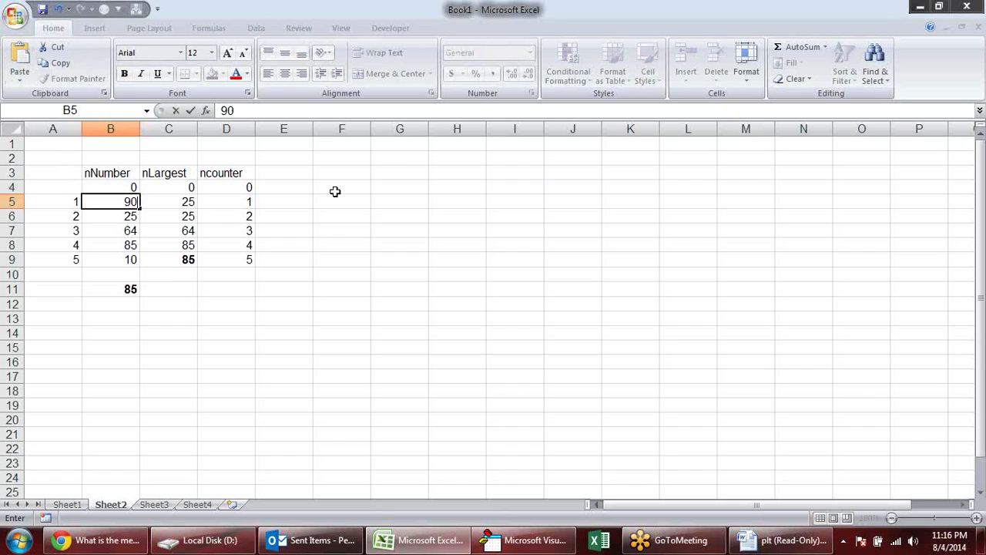
key(Return)
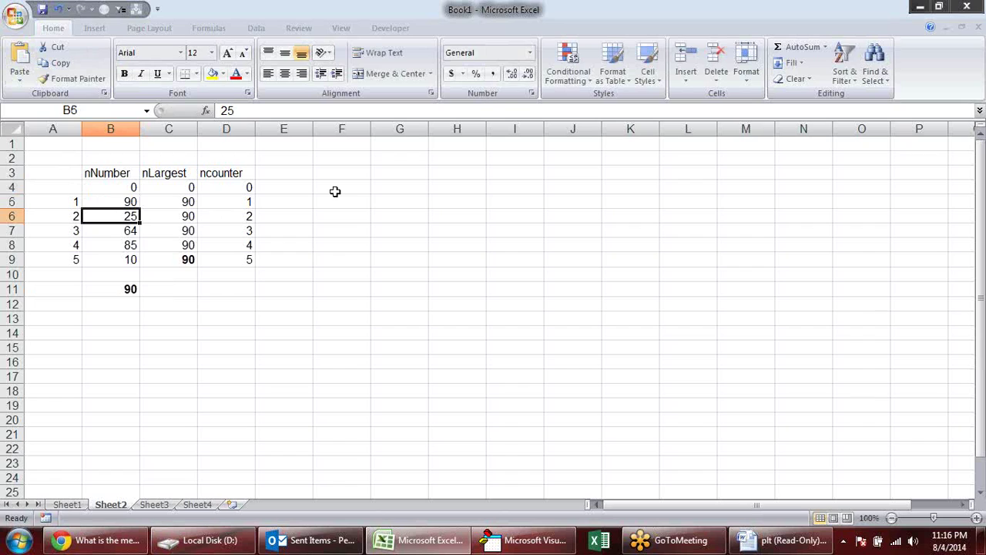
key(Down)
key(Down)
text(101)
key(Return)
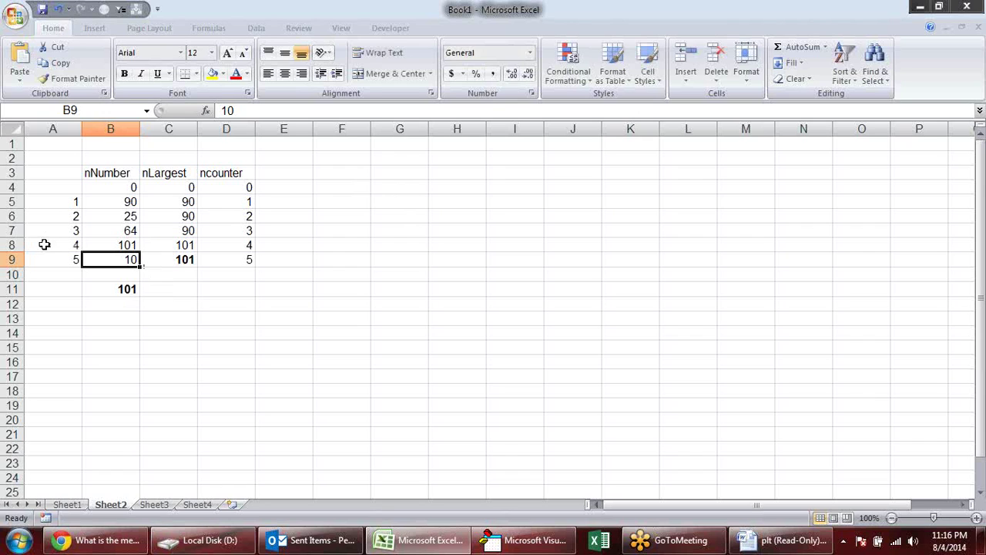
Select the trace table A5:D9 to highlight the five passes.
click(57, 206)
drag(57, 206, 71, 256)
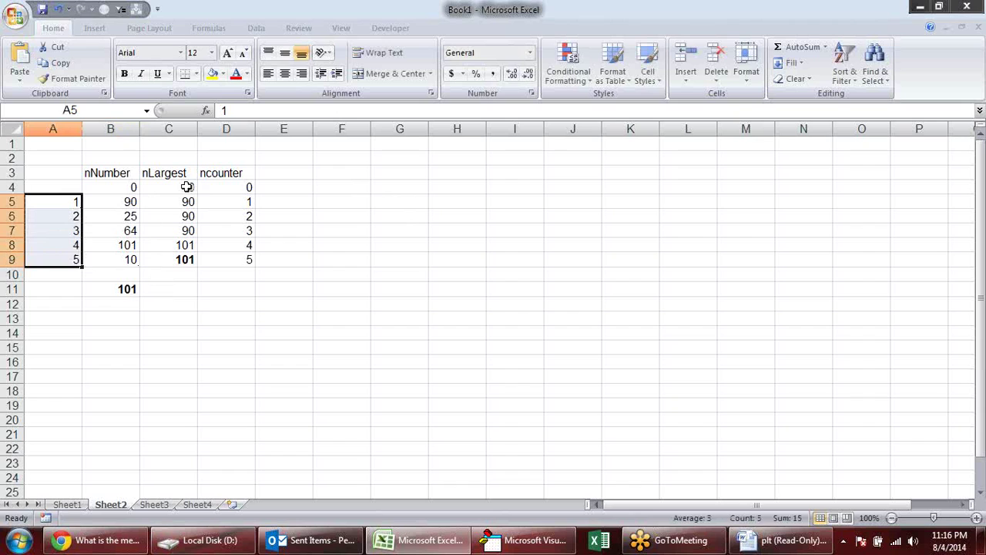
drag(72, 203, 238, 261)
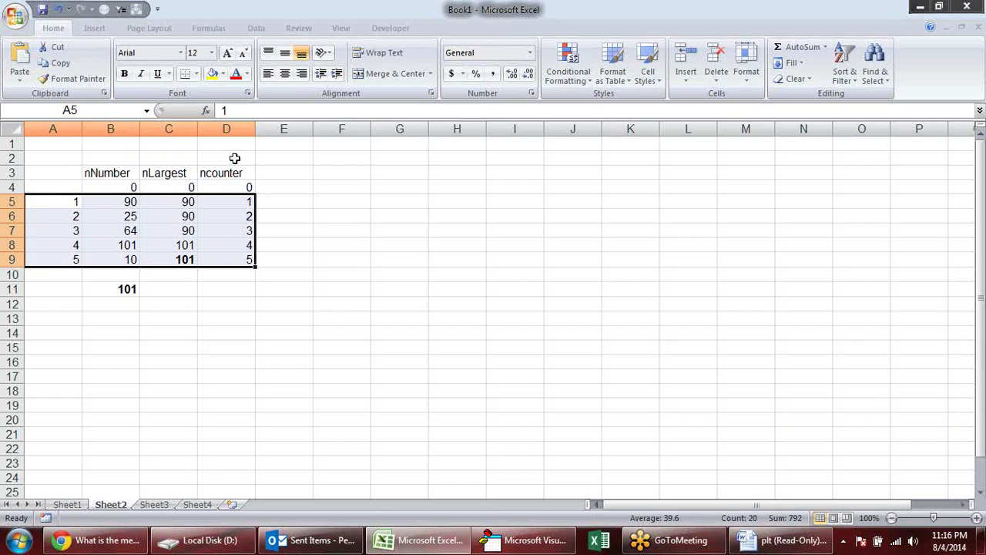
drag(233, 158, 59, 159)
click(295, 274)
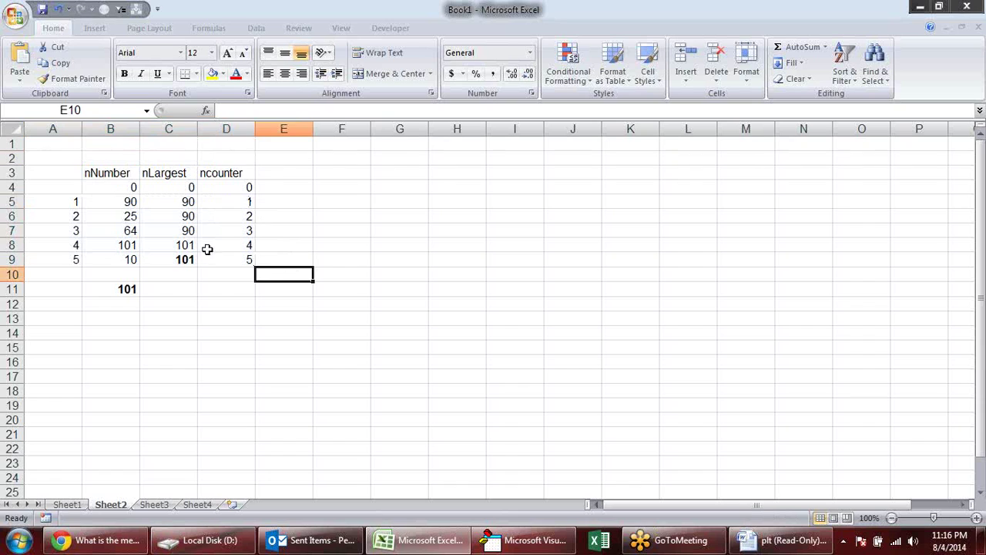
Review the nLargest IF formulas in C5–C8, showing C7's references without editing.
click(185, 219)
click(131, 226)
click(173, 245)
click(176, 220)
click(178, 198)
click(179, 231)
double_click(179, 232)
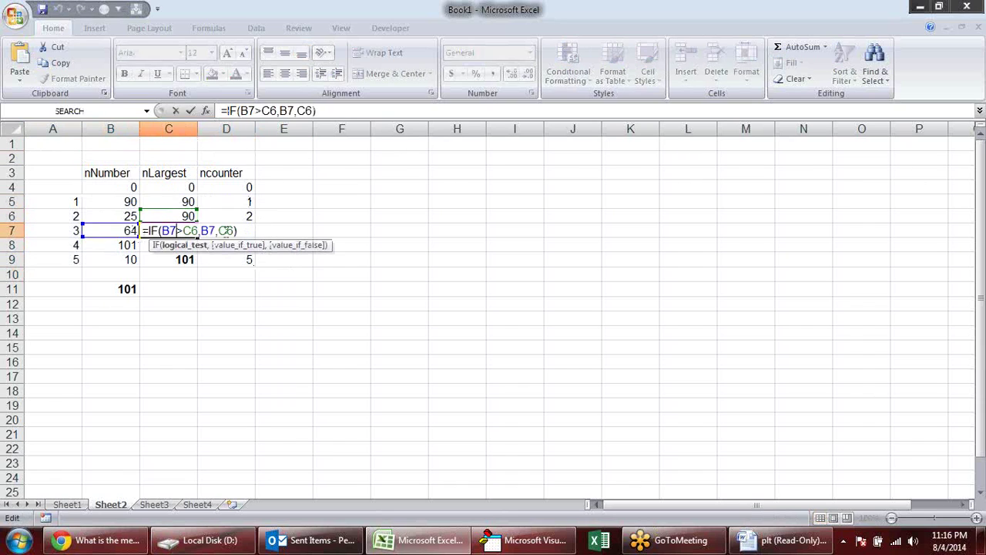
key(Escape)
key(alt+Tab)
key(alt+Tab)
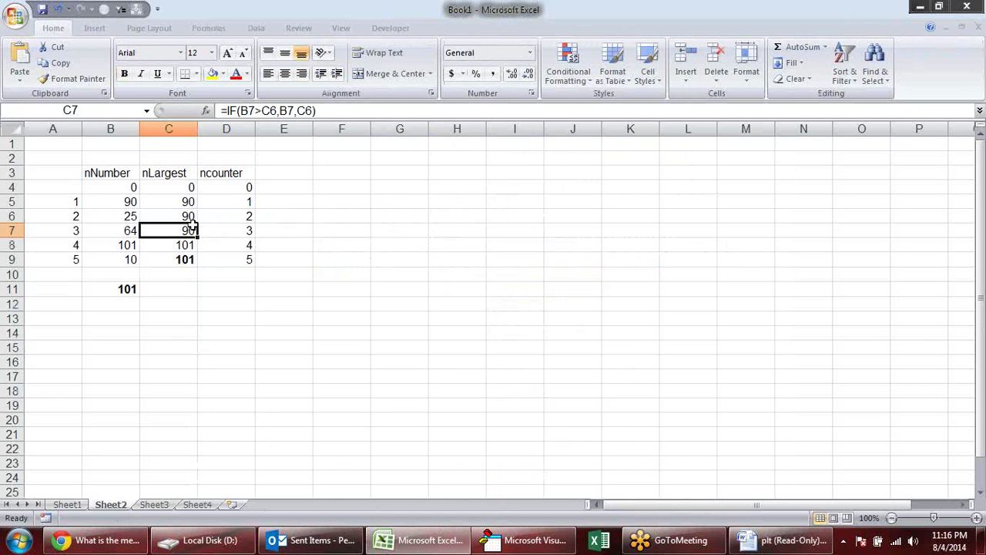
click(179, 212)
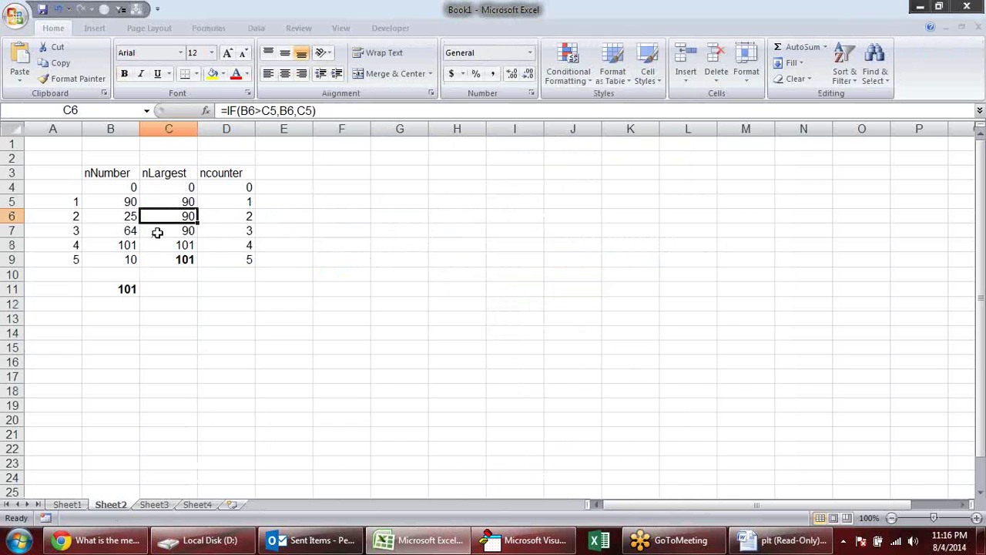
key(alt+Tab)
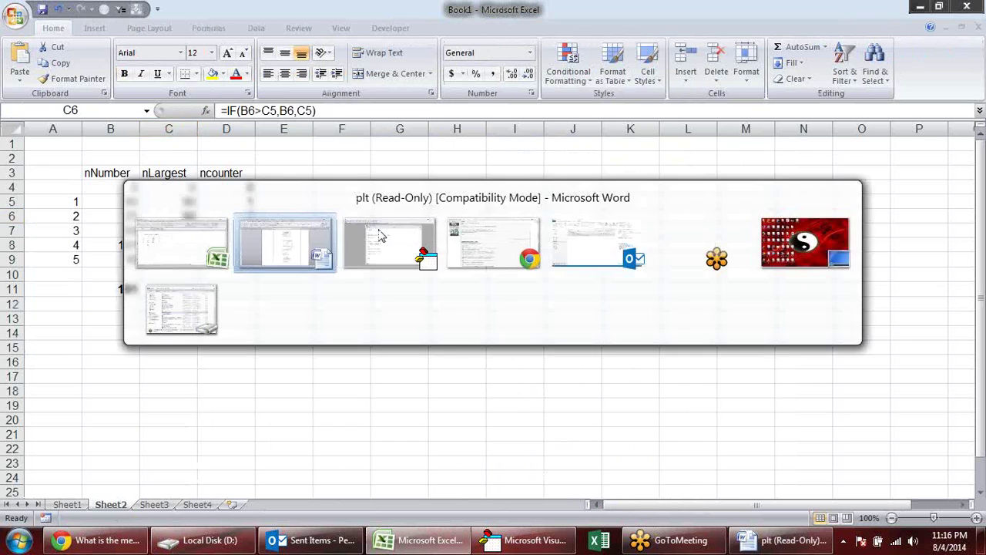
scroll(498, 248, down, 2)
scroll(498, 247, down, 4)
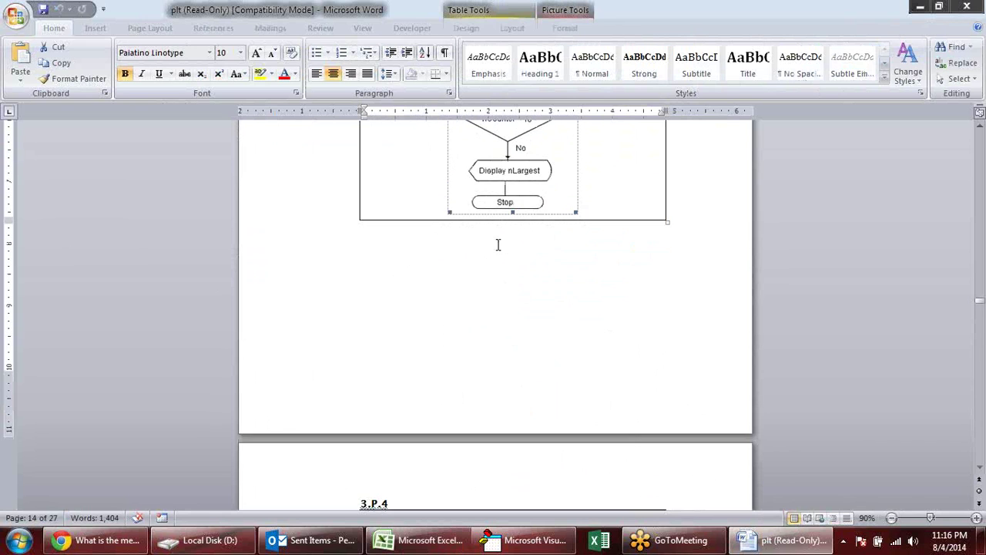
scroll(498, 245, down, 4)
scroll(498, 246, down, 4)
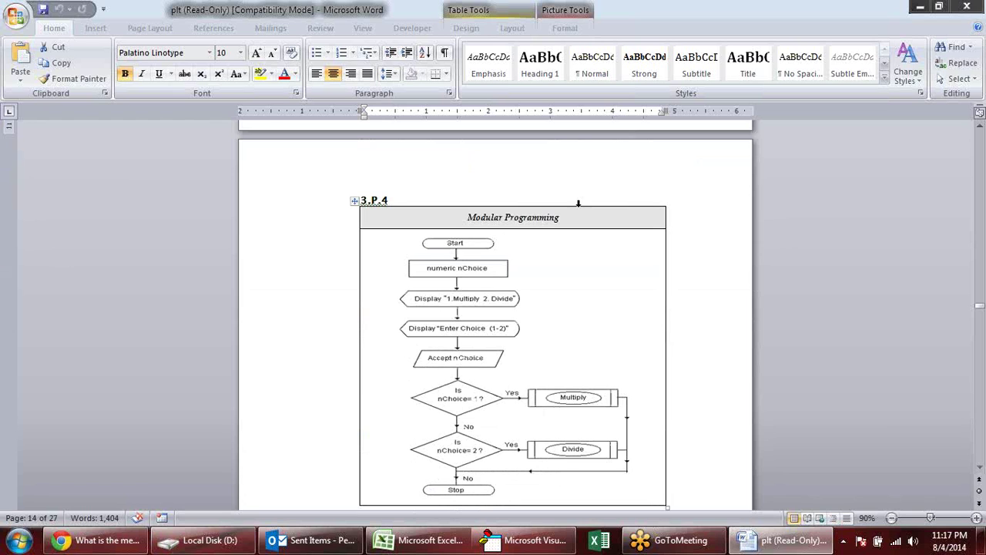
scroll(520, 255, up, 4)
scroll(521, 259, up, 4)
scroll(523, 262, up, 4)
scroll(532, 259, up, 3)
scroll(587, 221, up, 2)
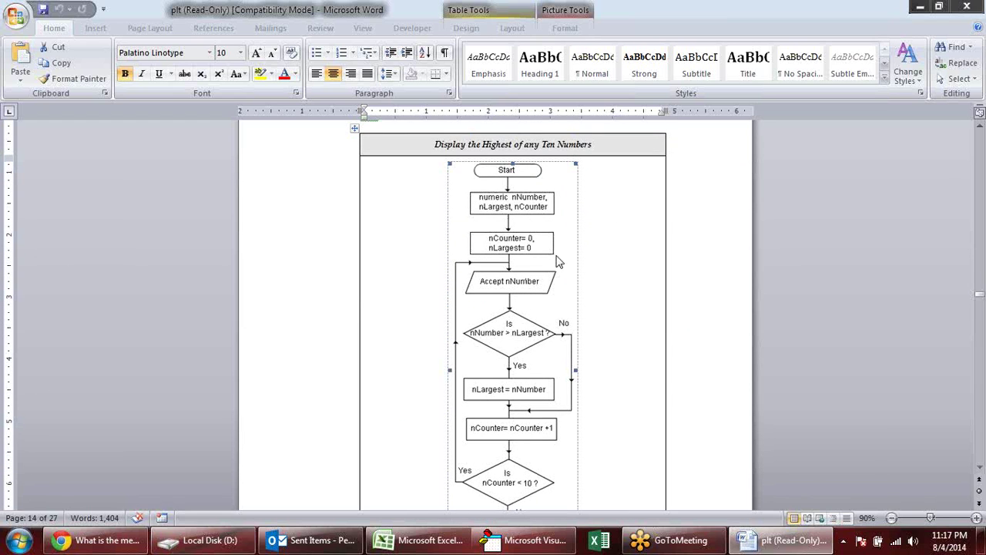
scroll(561, 260, down, 3)
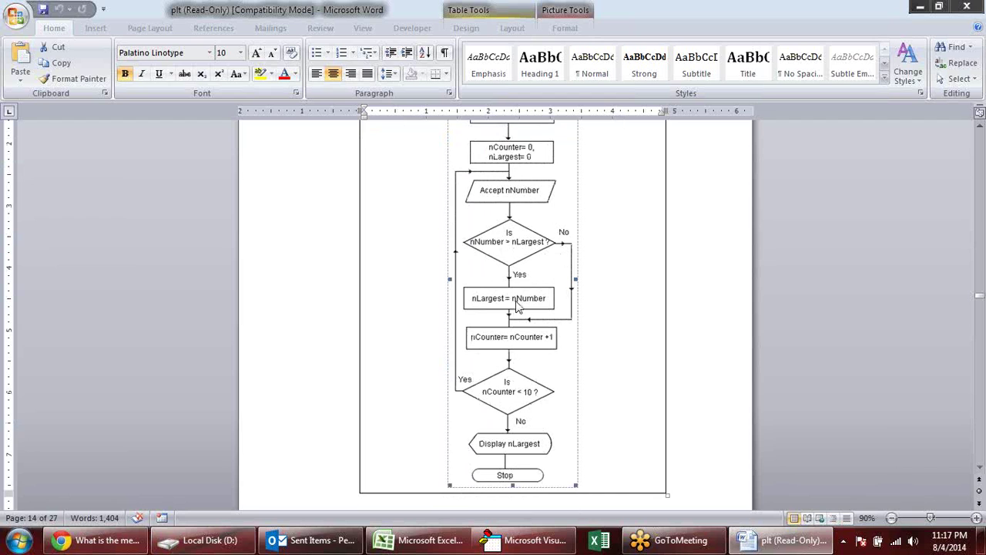
scroll(487, 300, down, 3)
scroll(487, 299, down, 3)
scroll(487, 300, down, 3)
scroll(486, 299, down, 4)
scroll(487, 300, down, 3)
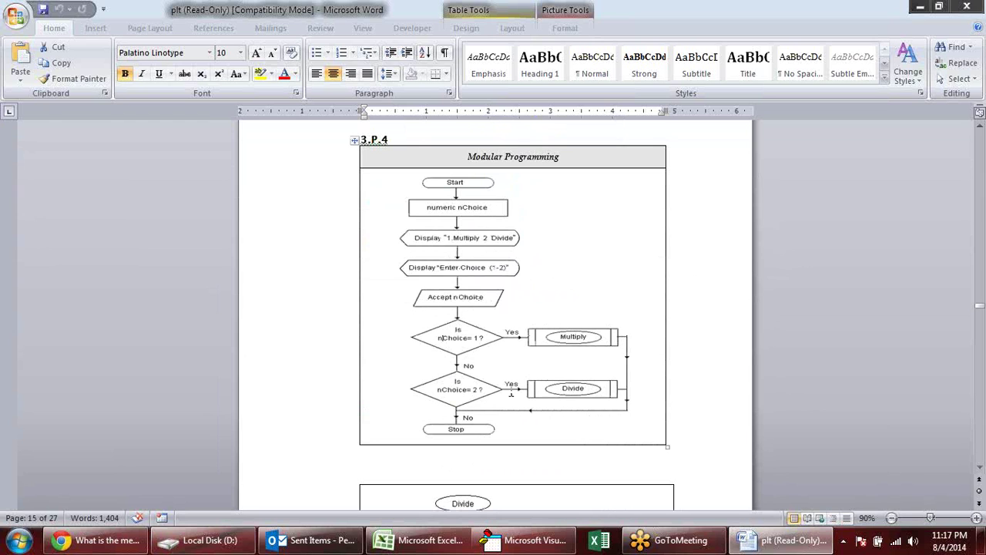
scroll(511, 328, down, 2)
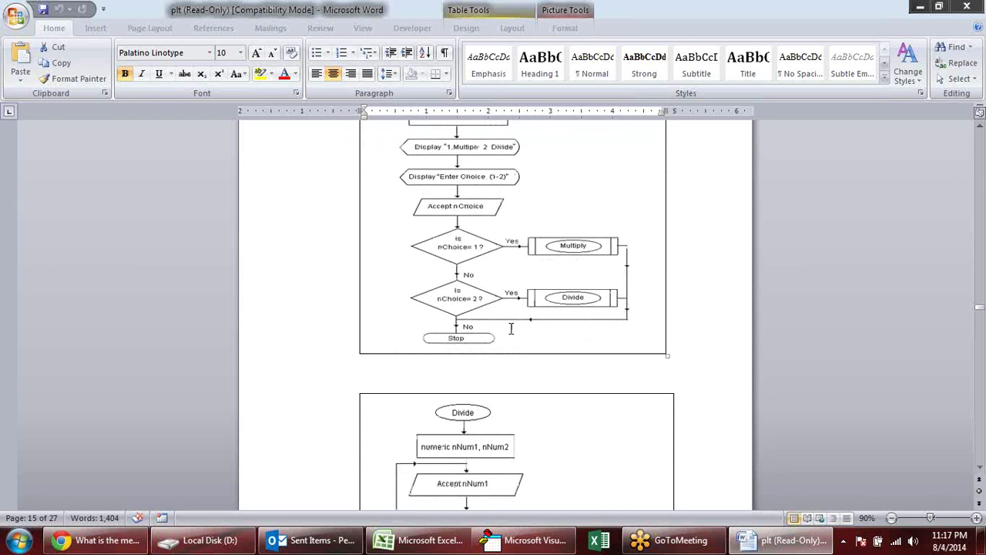
scroll(513, 328, up, 2)
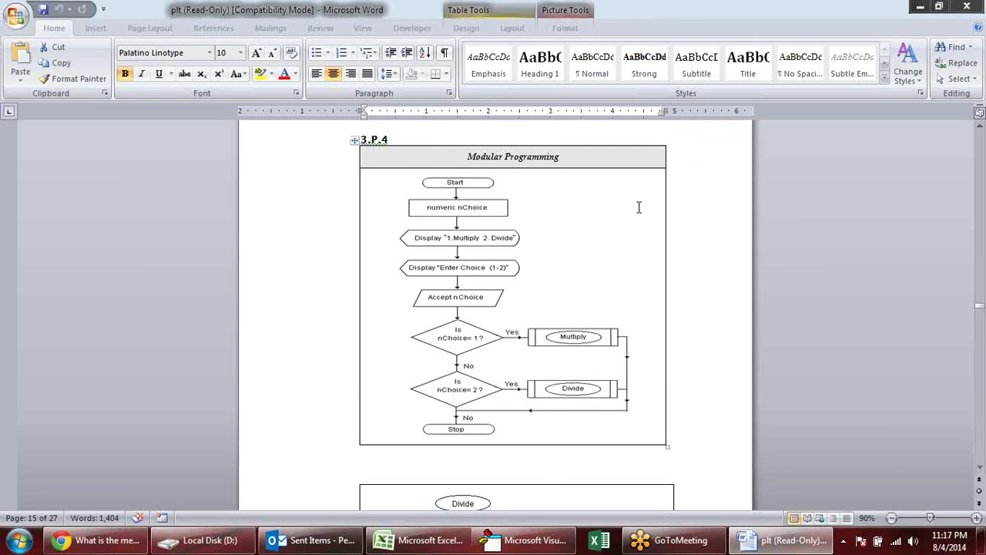
scroll(640, 220, down, 2)
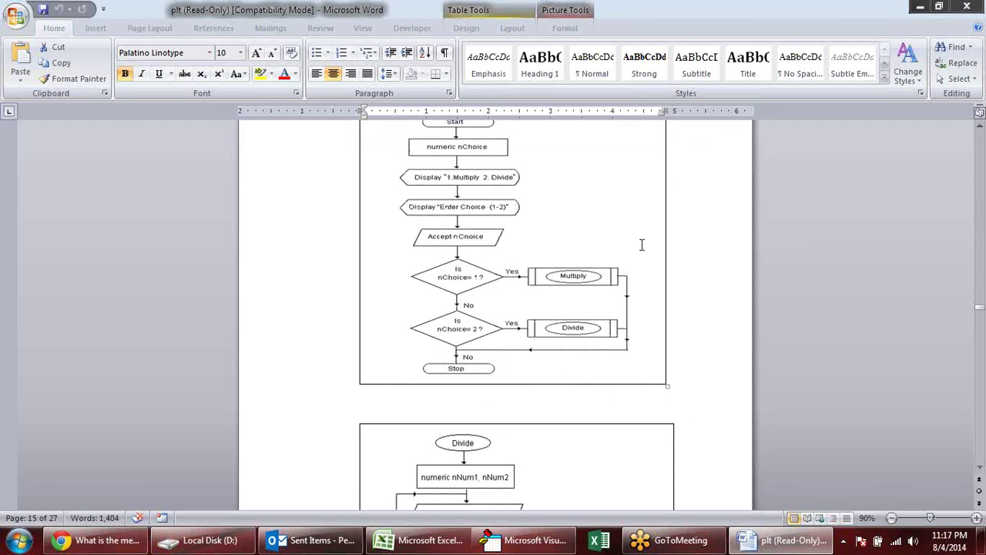
scroll(641, 244, up, 3)
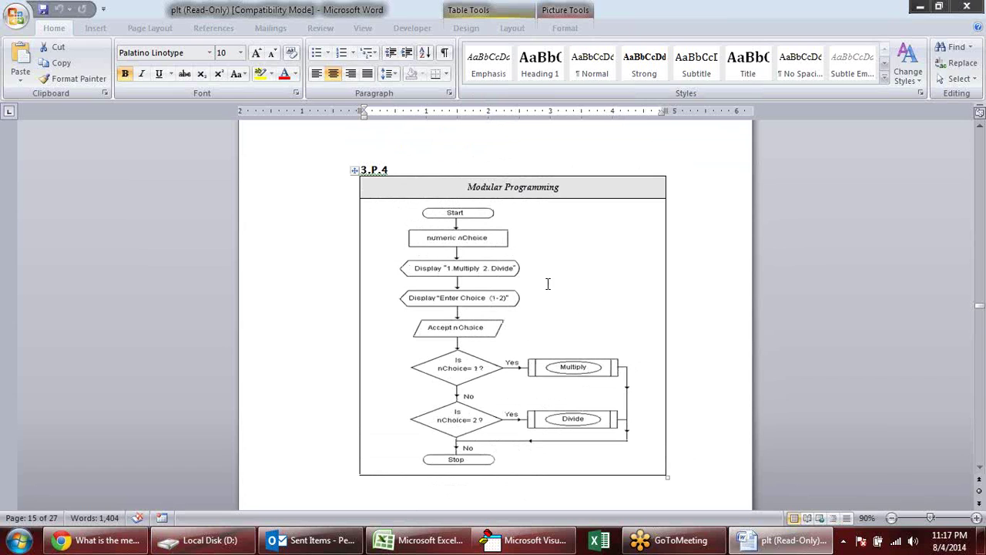
scroll(548, 287, down, 2)
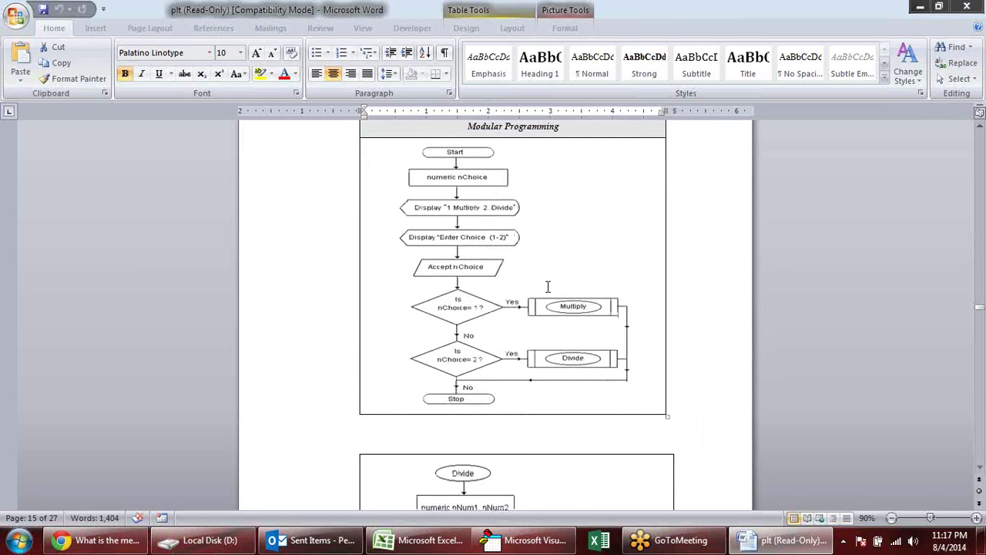
scroll(548, 287, down, 3)
scroll(548, 284, down, 3)
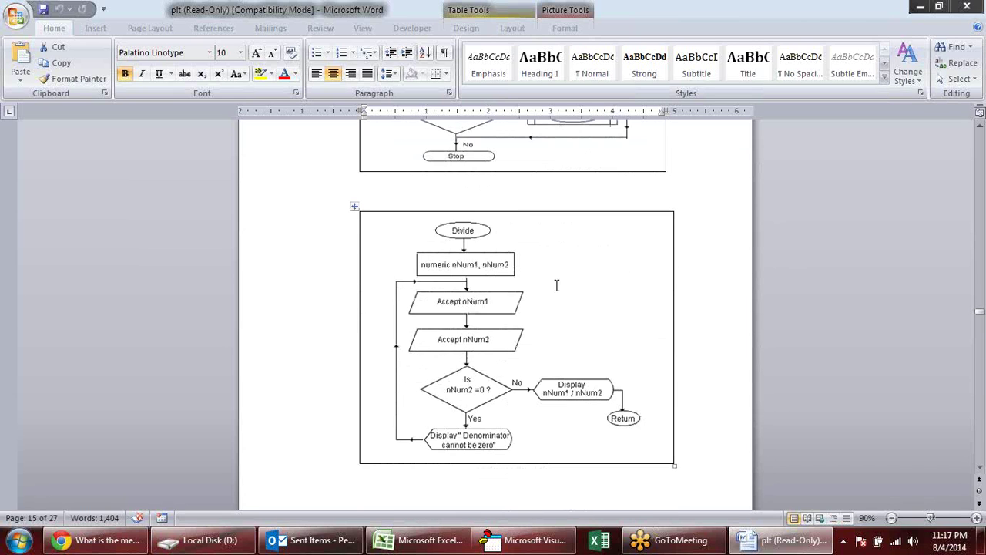
scroll(557, 283, up, 3)
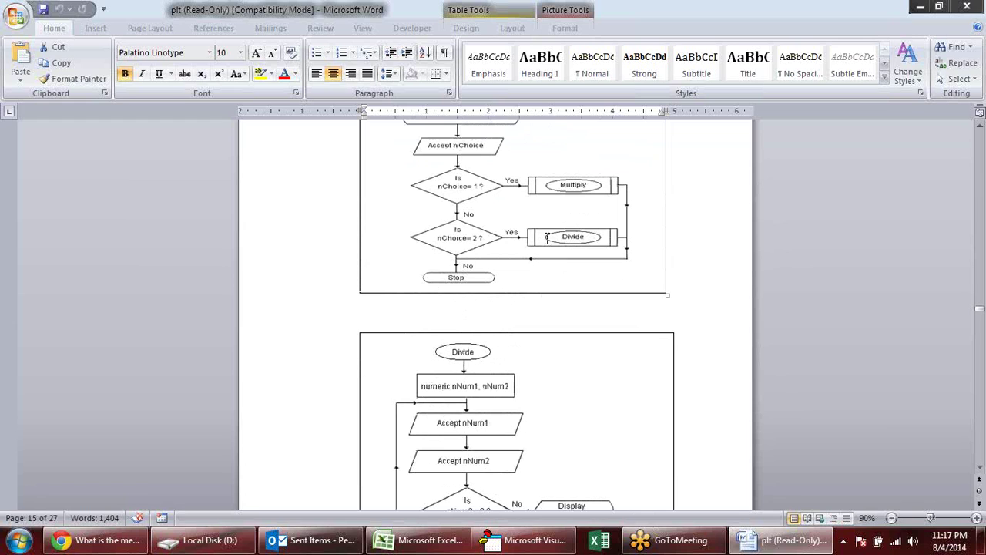
scroll(505, 246, down, 3)
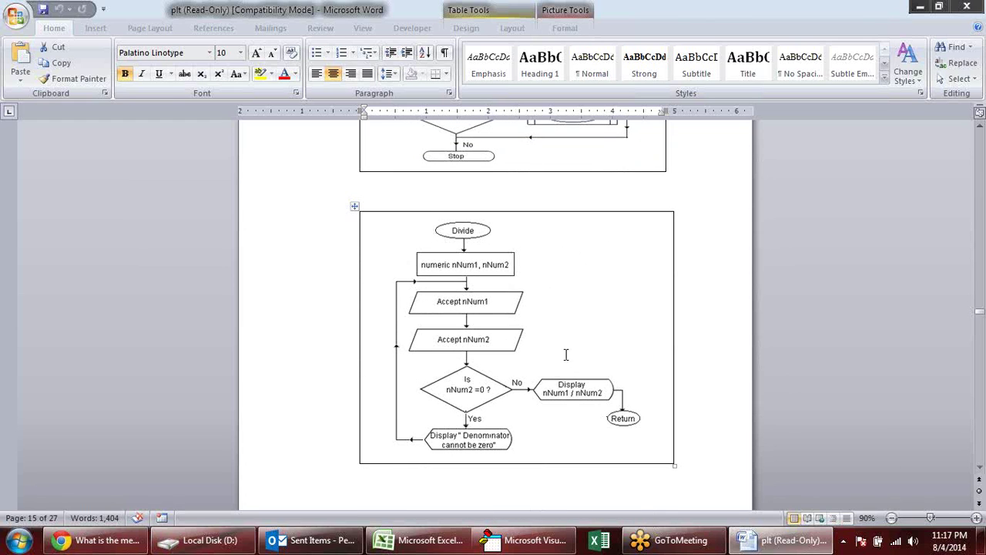
scroll(574, 356, up, 3)
scroll(575, 354, up, 2)
scroll(609, 356, down, 1)
scroll(639, 356, down, 6)
scroll(640, 363, down, 7)
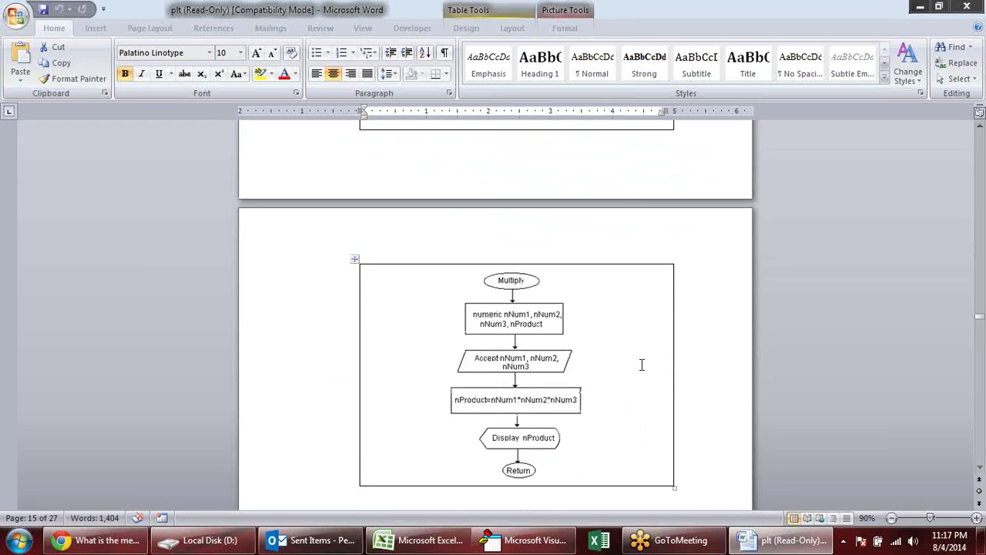
scroll(632, 356, down, 3)
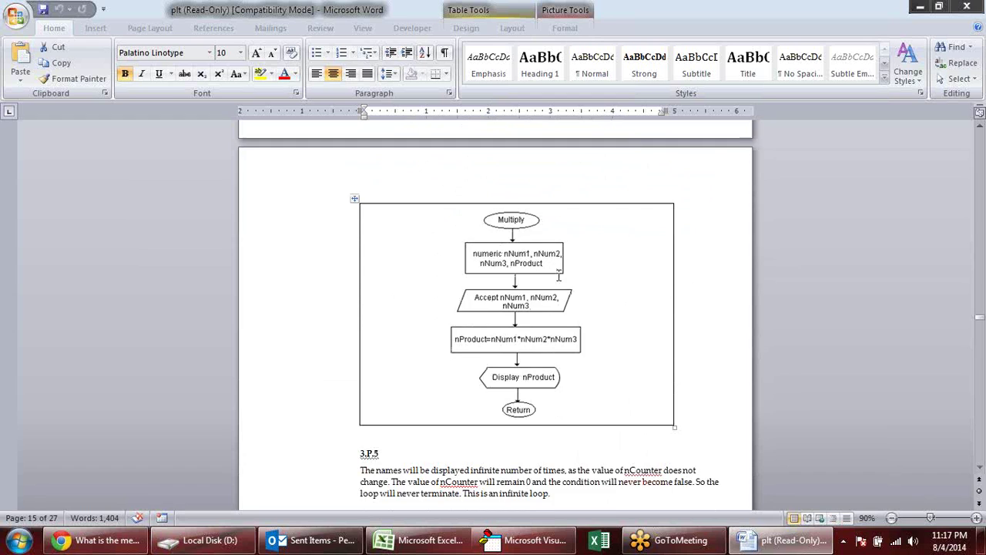
scroll(559, 276, up, 4)
scroll(558, 280, up, 4)
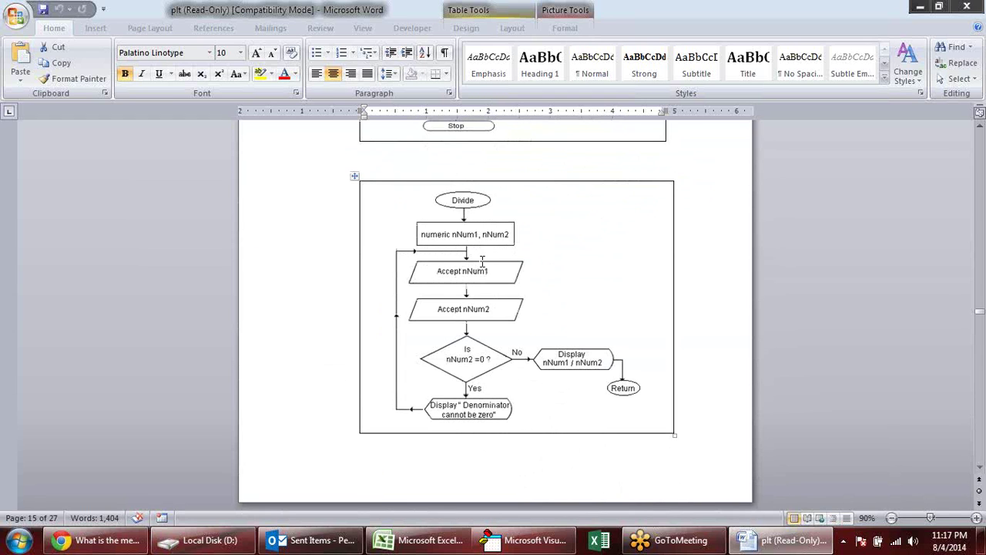
scroll(481, 269, up, 4)
scroll(493, 262, up, 3)
scroll(509, 254, up, 2)
scroll(527, 245, up, 2)
scroll(526, 245, down, 1)
scroll(520, 248, down, 1)
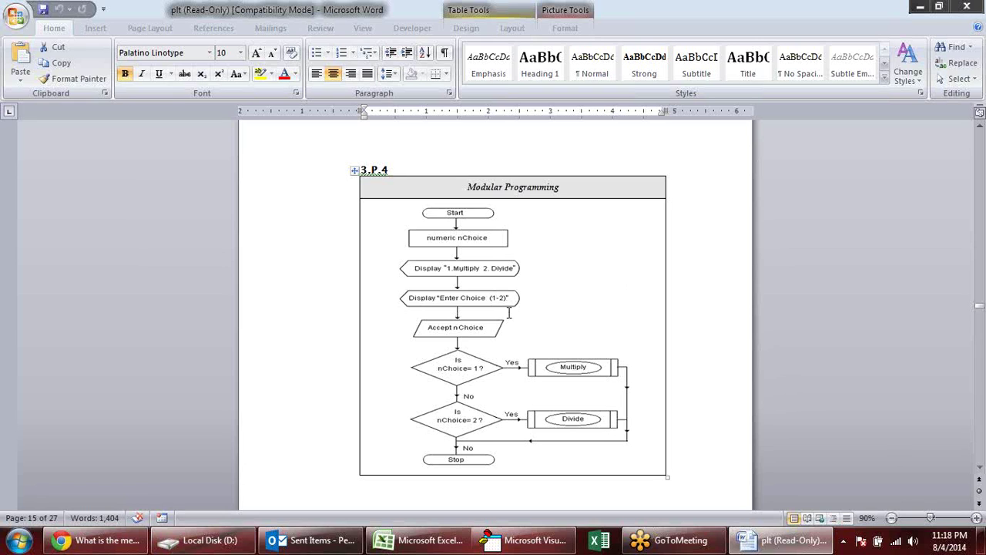
Scroll from the Modular Programming flowchart down to the page 16 Multiply flowchart.
scroll(499, 309, down, 2)
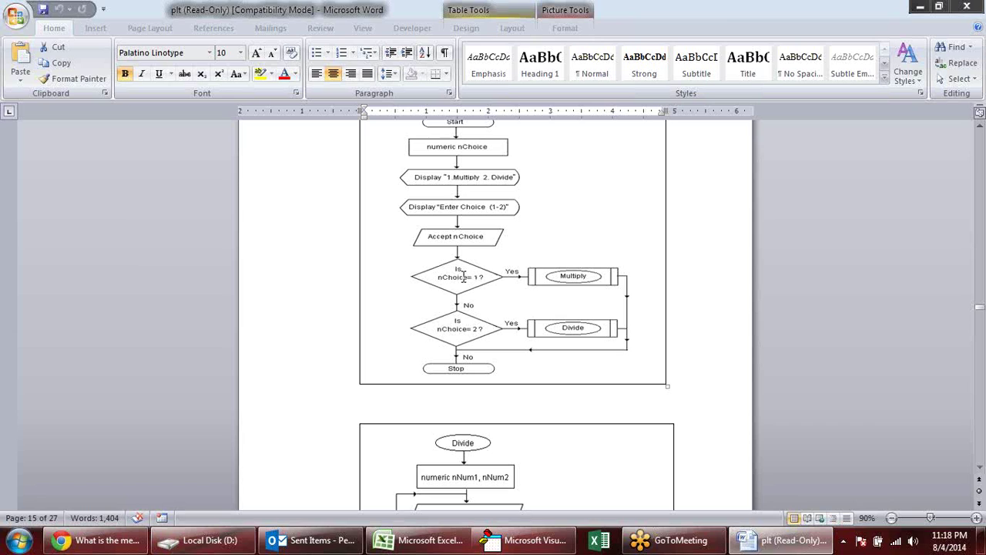
click(570, 279)
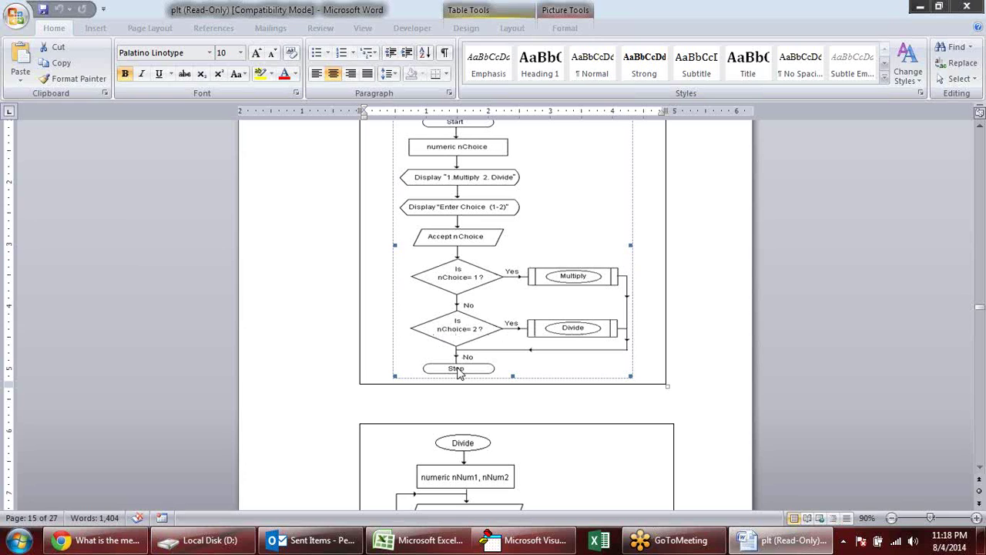
scroll(482, 339, down, 1)
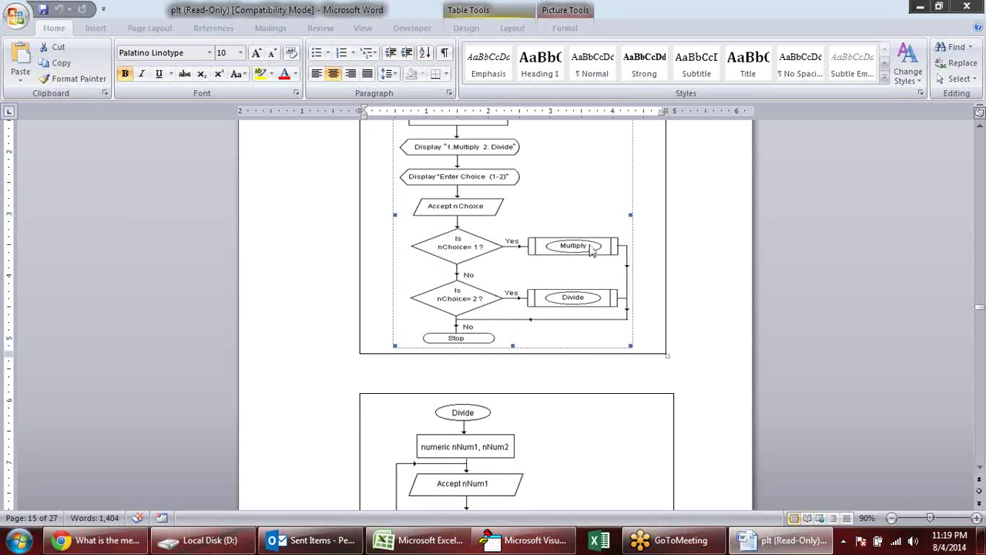
scroll(591, 245, down, 3)
scroll(591, 245, down, 6)
scroll(592, 245, down, 1)
scroll(591, 245, down, 4)
scroll(591, 245, down, 5)
scroll(591, 245, down, 1)
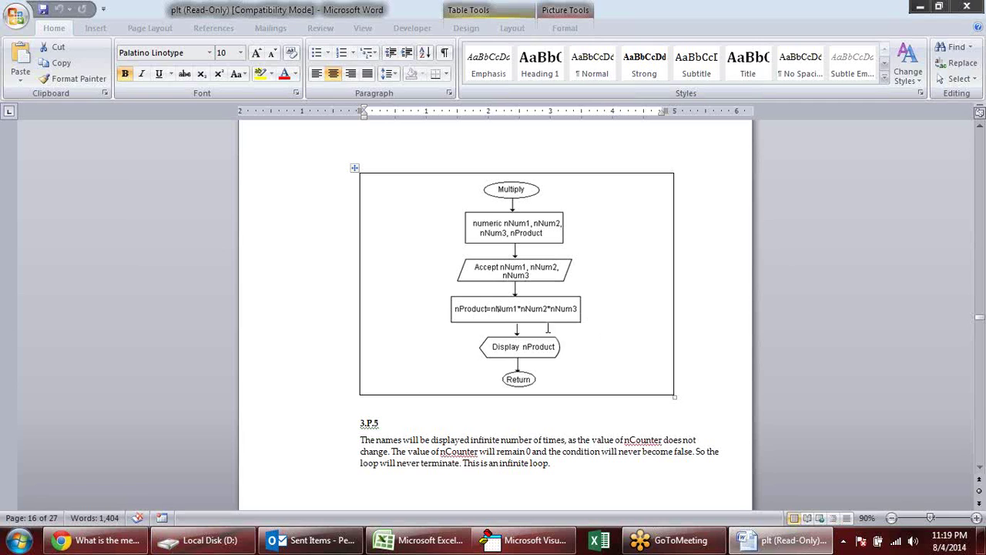
scroll(537, 367, up, 5)
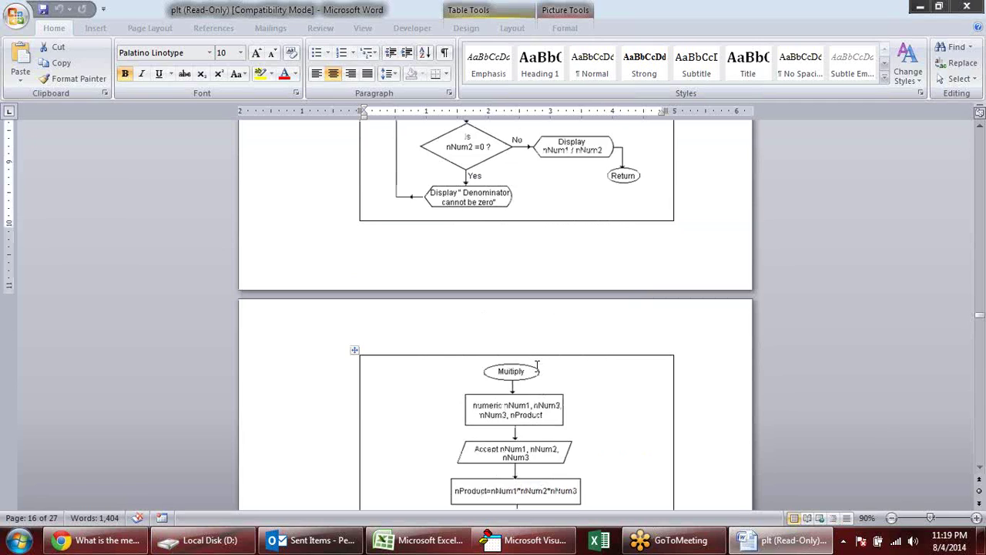
scroll(537, 367, up, 3)
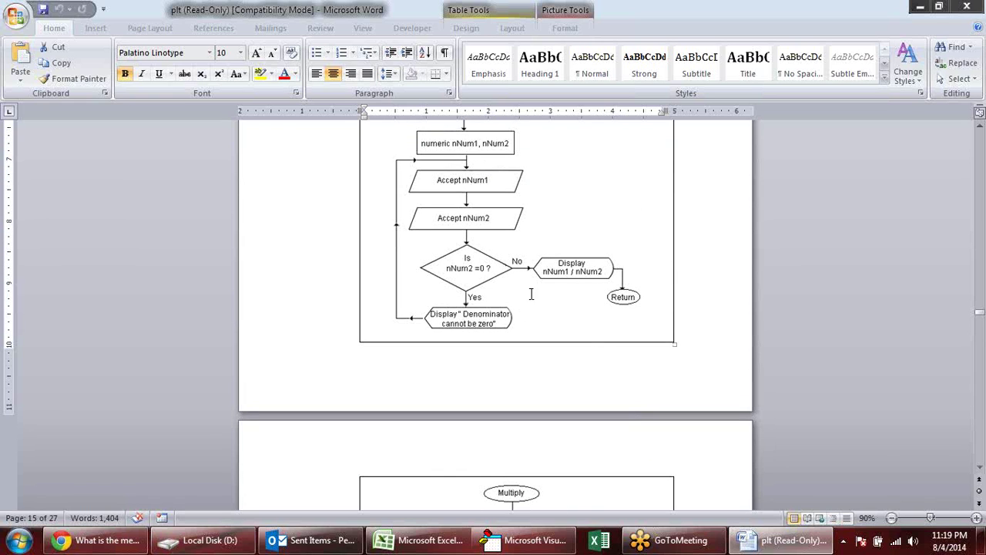
scroll(559, 247, up, 2)
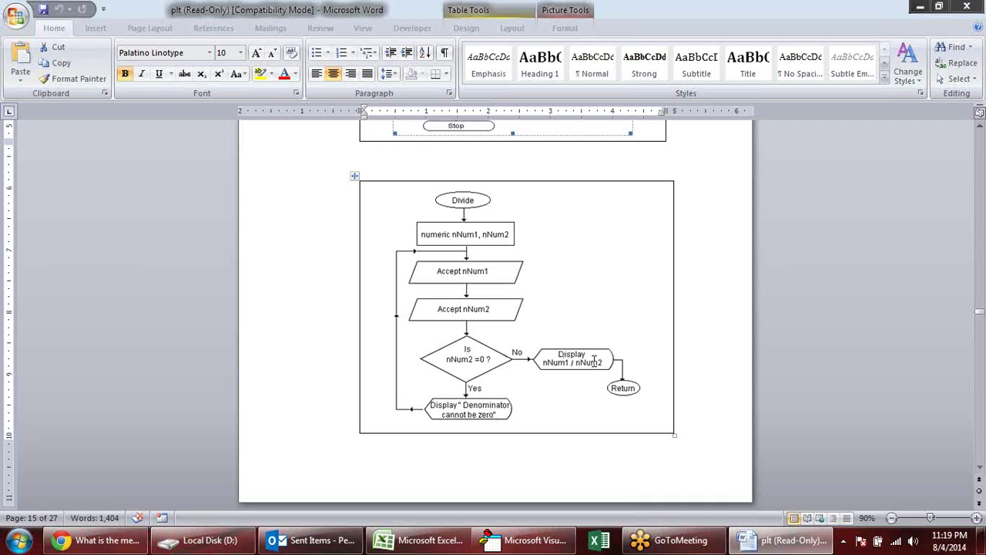
scroll(631, 391, up, 1)
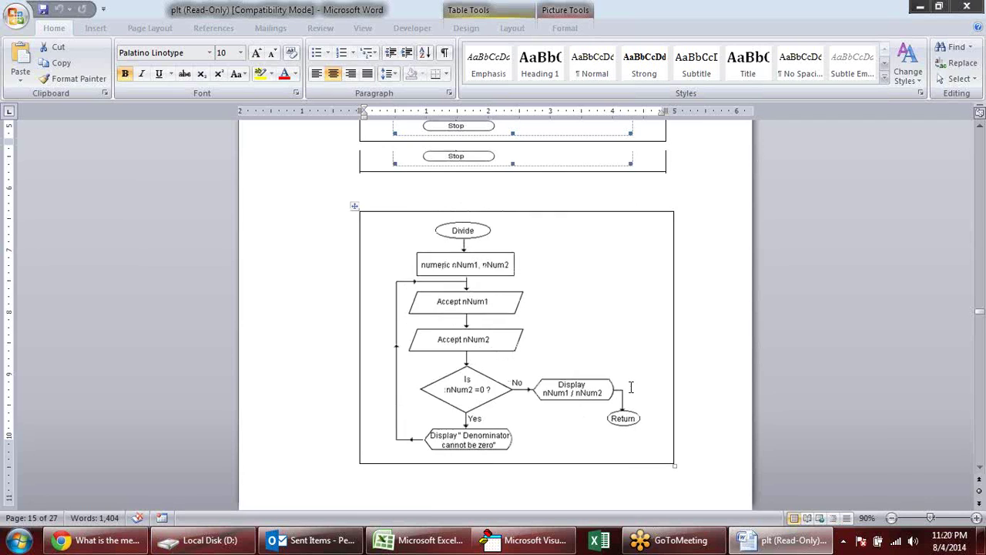
scroll(627, 385, up, 2)
scroll(605, 341, up, 2)
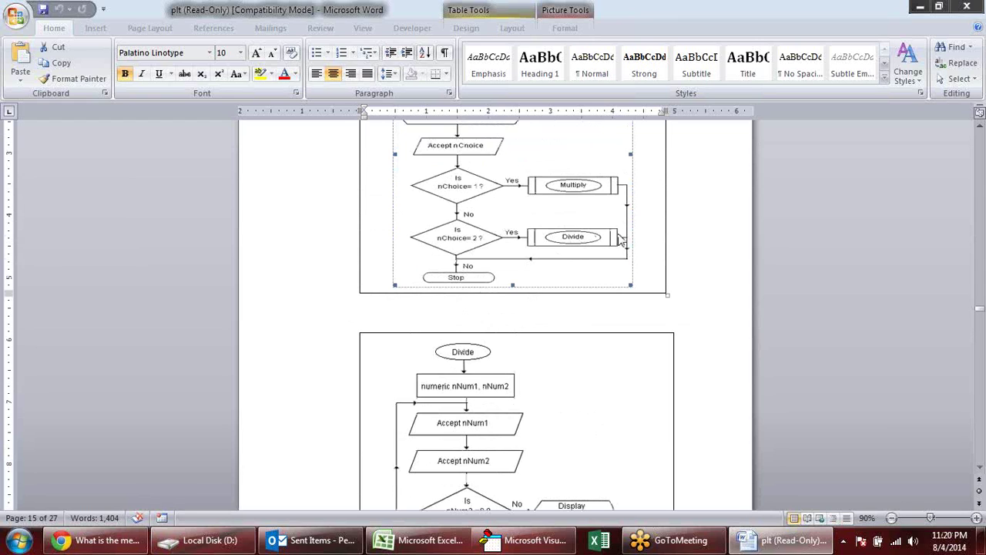
click(455, 292)
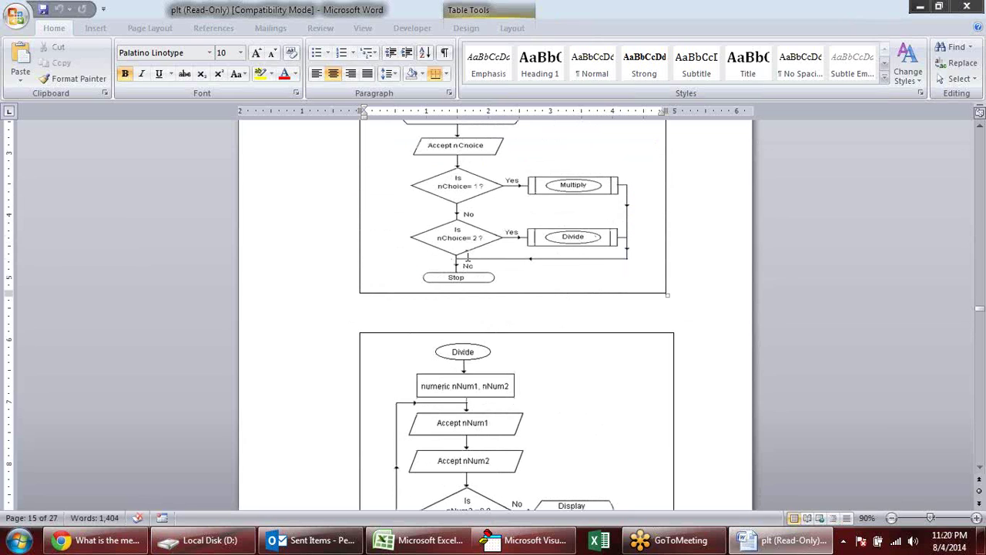
scroll(682, 337, up, 2)
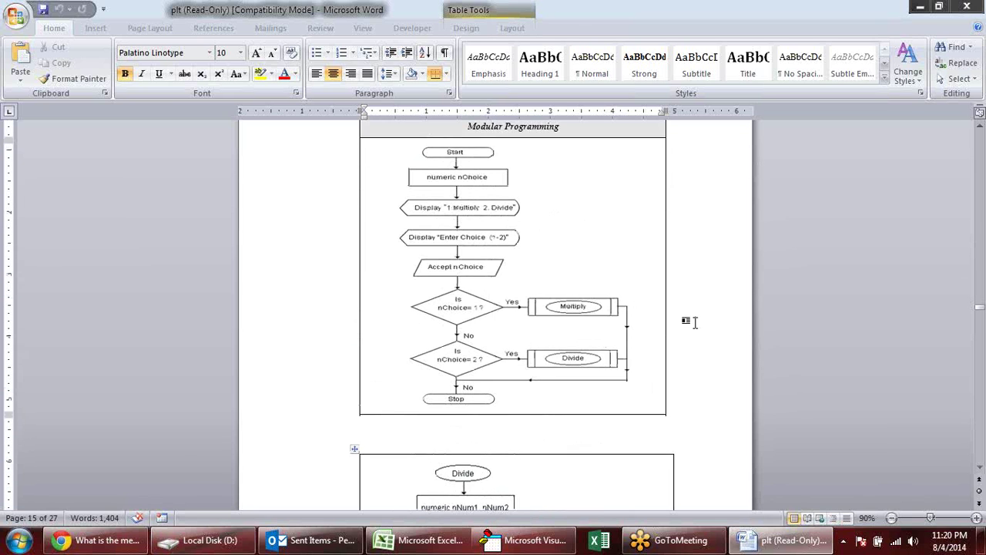
scroll(696, 319, up, 2)
scroll(629, 344, down, 3)
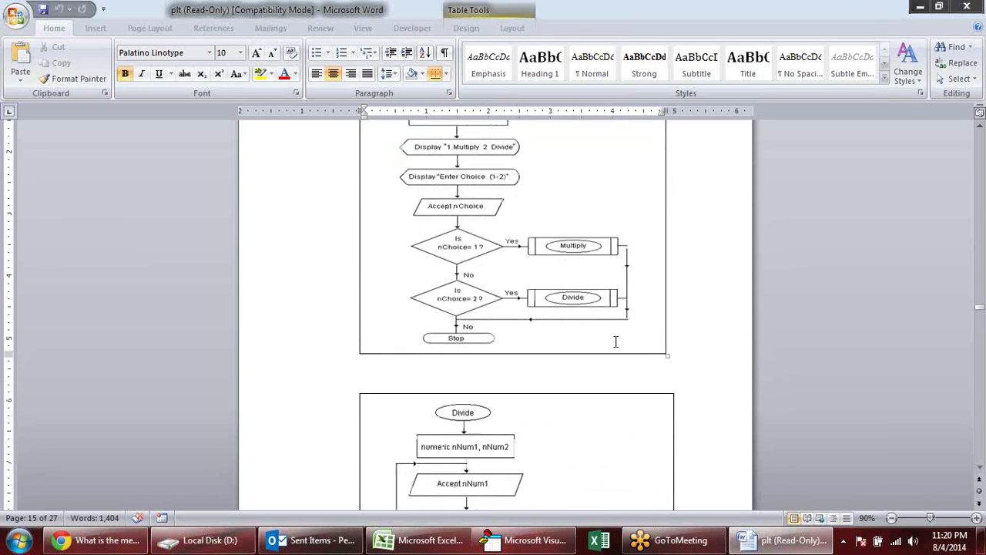
scroll(629, 344, up, 1)
scroll(638, 337, up, 3)
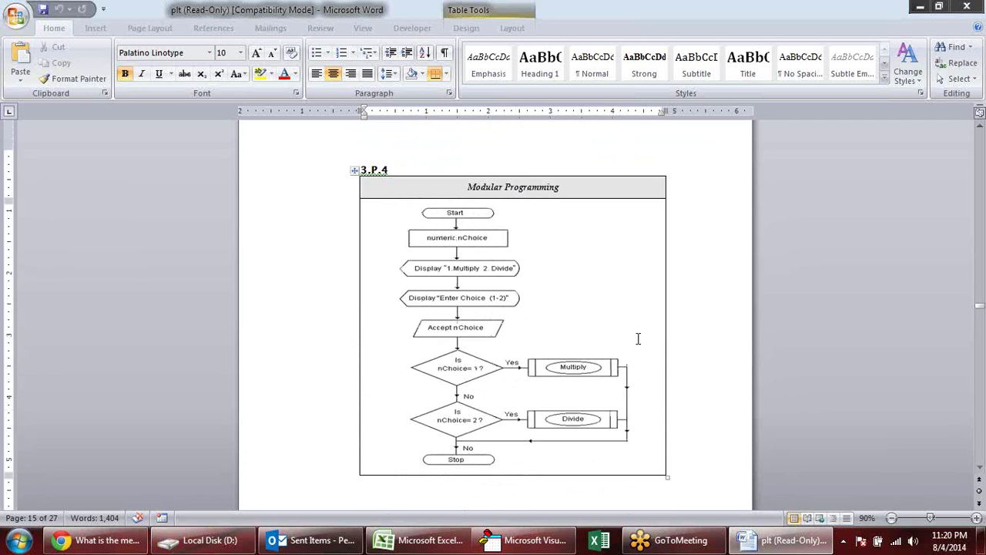
scroll(640, 329, down, 4)
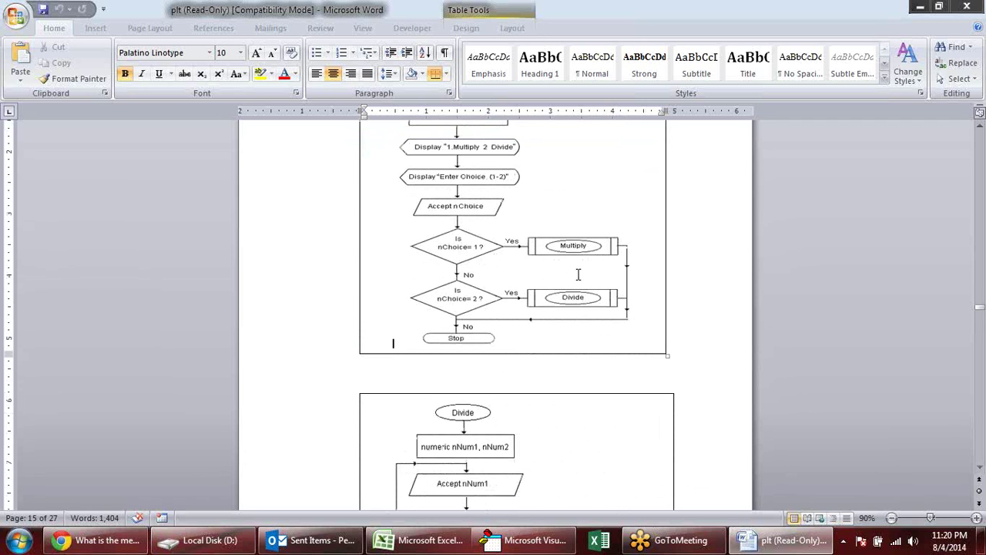
scroll(574, 266, down, 3)
scroll(588, 275, down, 5)
scroll(605, 269, down, 2)
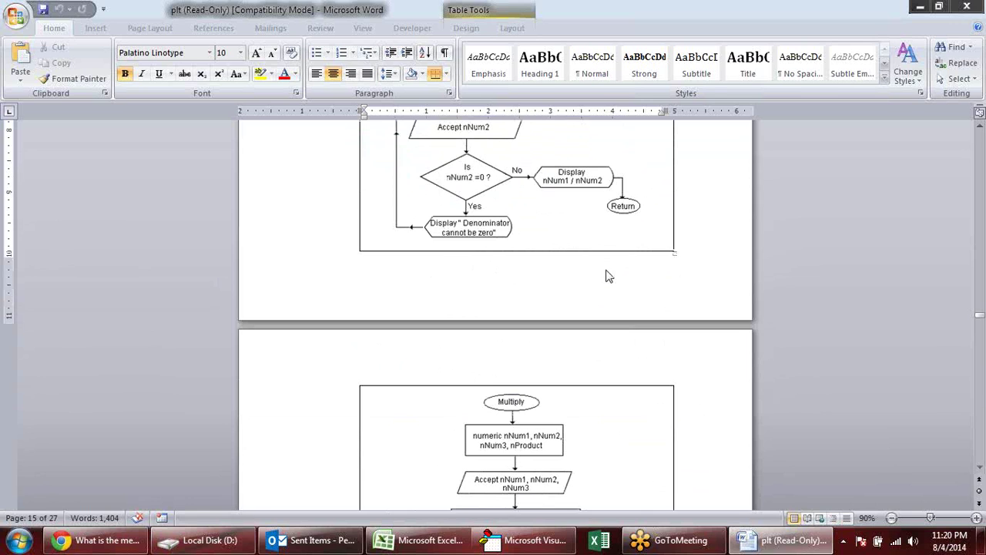
key(alt+Tab)
key(alt+Tab)
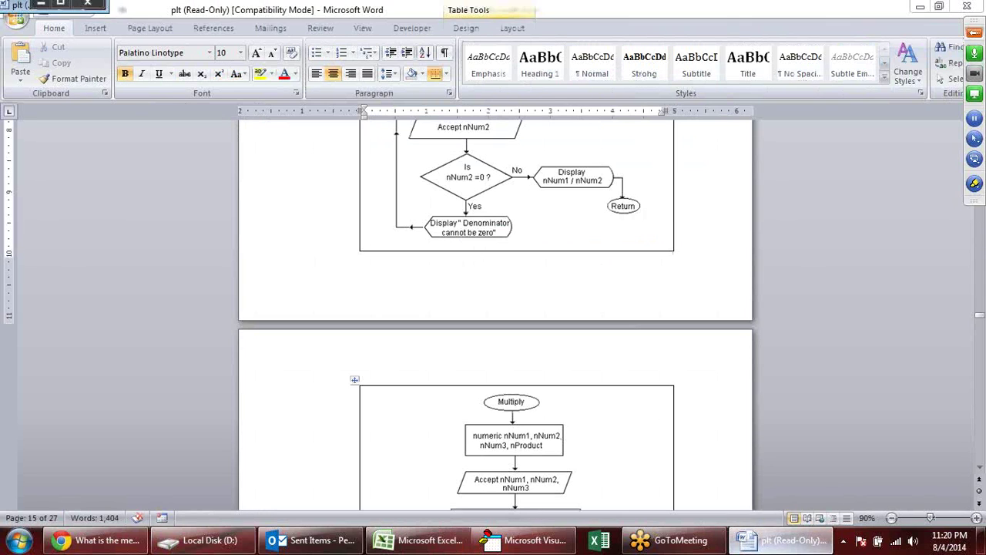
click(599, 539)
In the VBA editor showing Module1, insert a new code module, Module2.
click(524, 540)
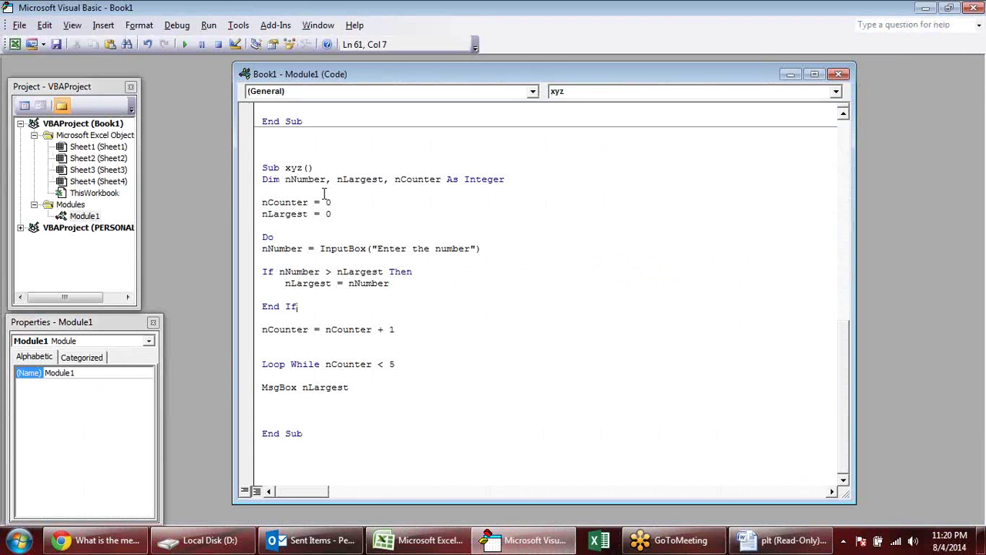
scroll(495, 286, up, 2)
scroll(495, 286, up, 3)
scroll(489, 277, up, 1)
scroll(480, 263, up, 7)
scroll(479, 263, up, 1)
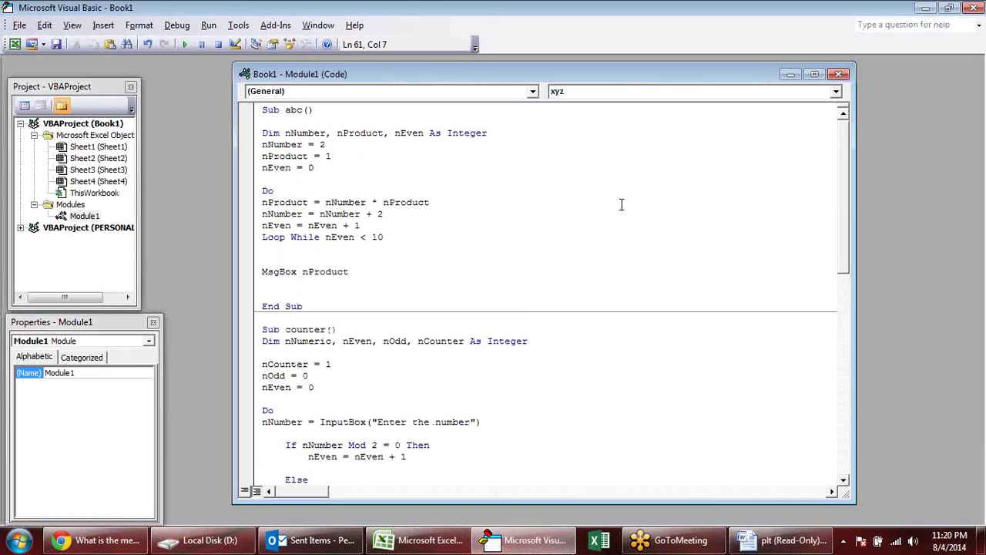
click(105, 26)
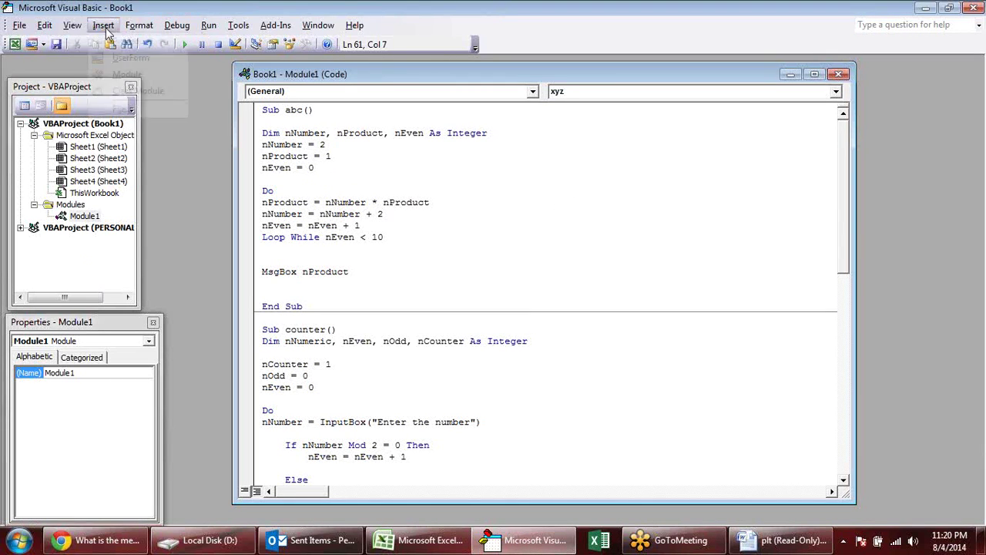
click(150, 73)
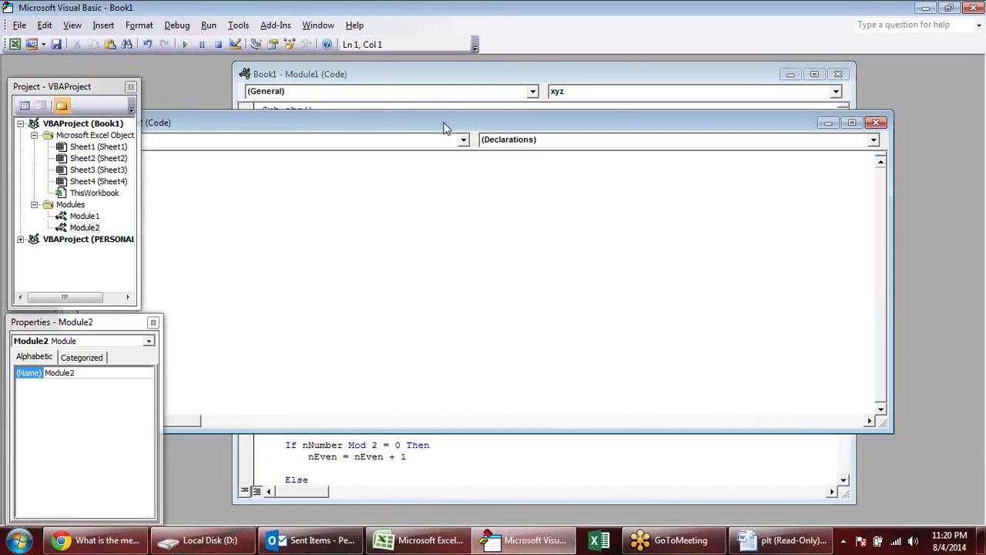
Narrow the Module2 window and place it beside the Module1 code.
drag(463, 126, 528, 125)
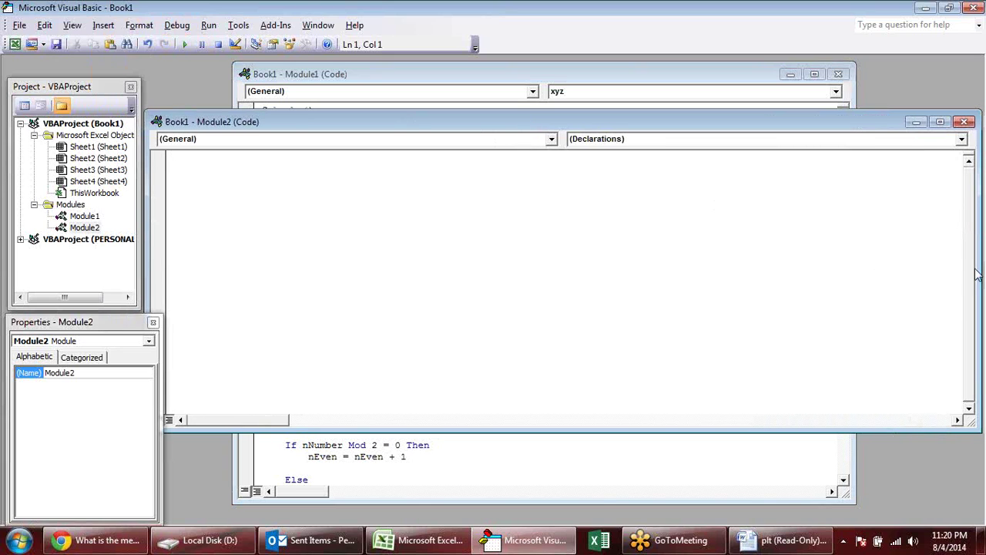
drag(975, 273, 629, 274)
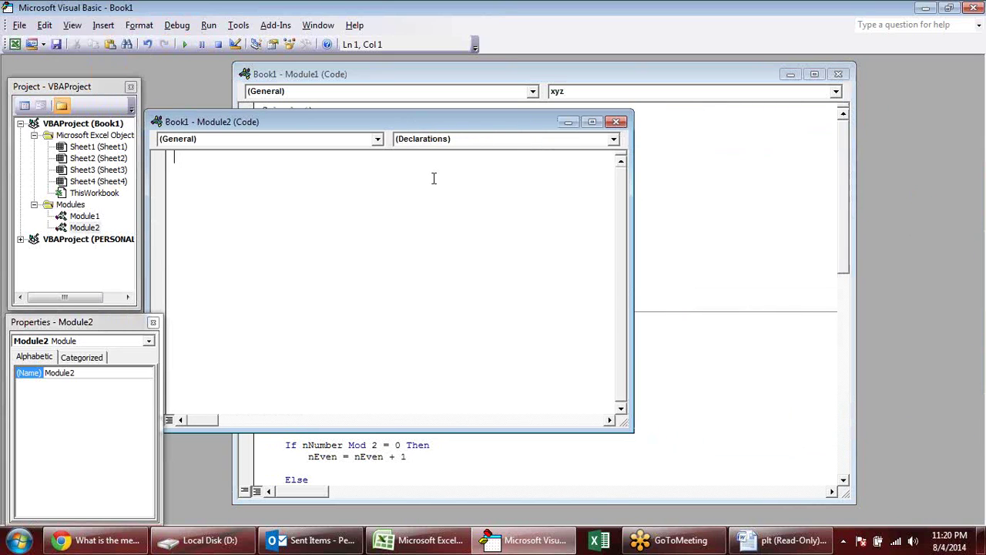
drag(401, 122, 523, 92)
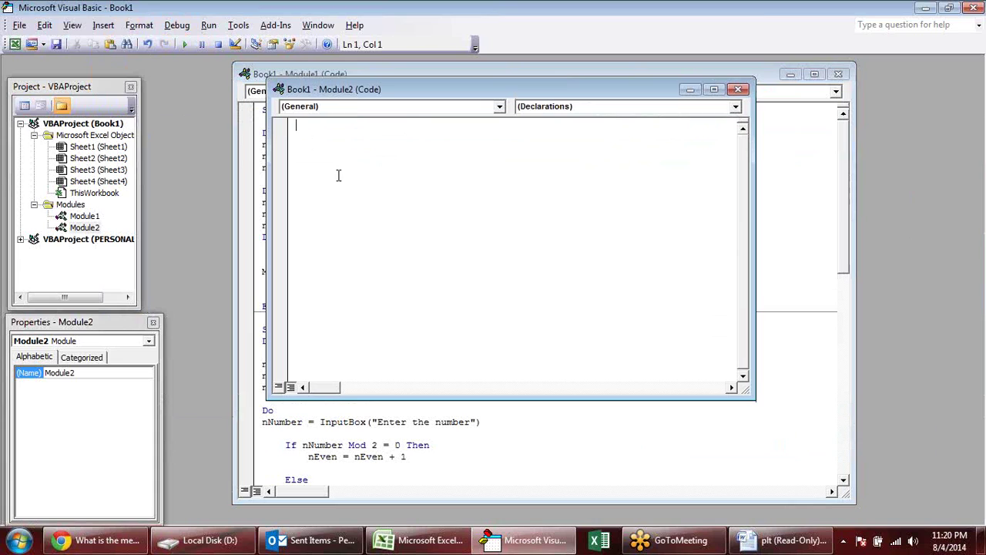
drag(334, 99, 478, 145)
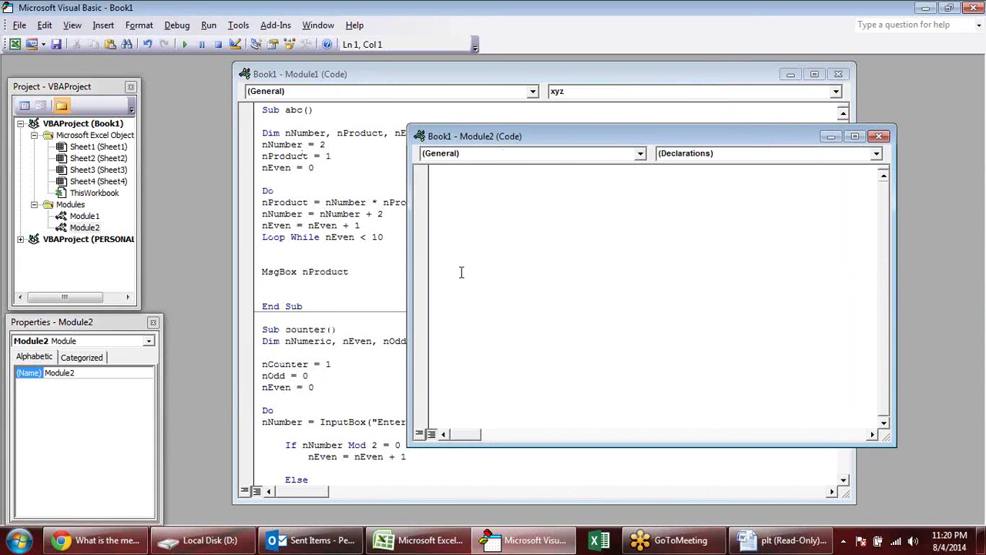
Bring Module1 forward and select the code of Sub abc and Sub counter.
click(316, 154)
mouse_move(321, 308)
mouse_down()
mouse_move(226, 121)
mouse_move(230, 77)
mouse_up()
scroll(384, 368, down, 2)
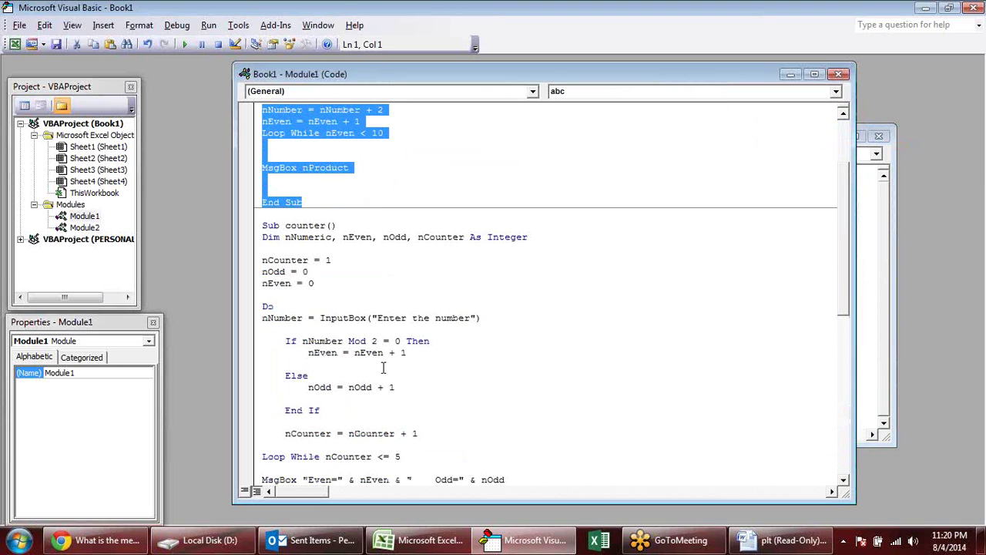
scroll(370, 414, down, 2)
scroll(370, 413, down, 1)
drag(330, 445, 256, 166)
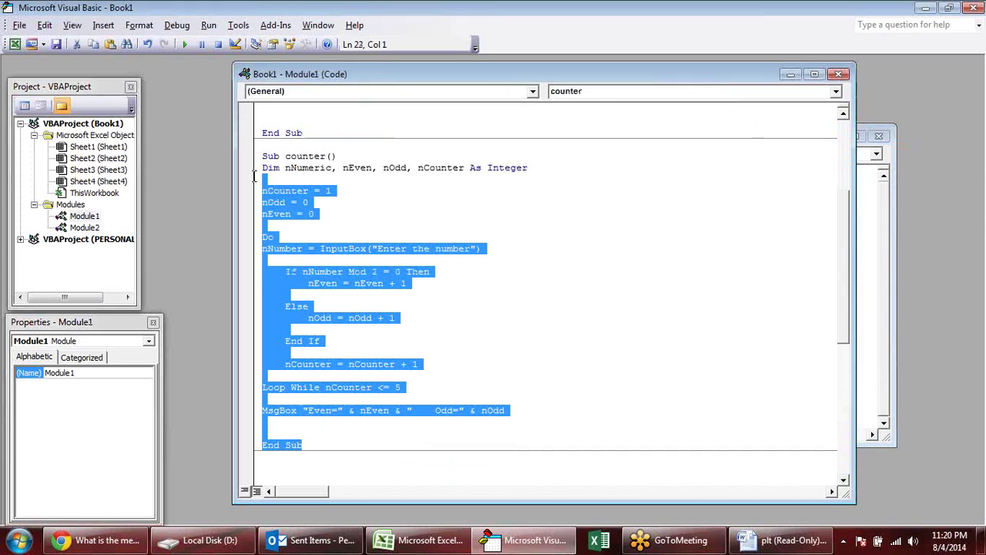
In Module2, create Sub b with counter as its body line.
click(879, 235)
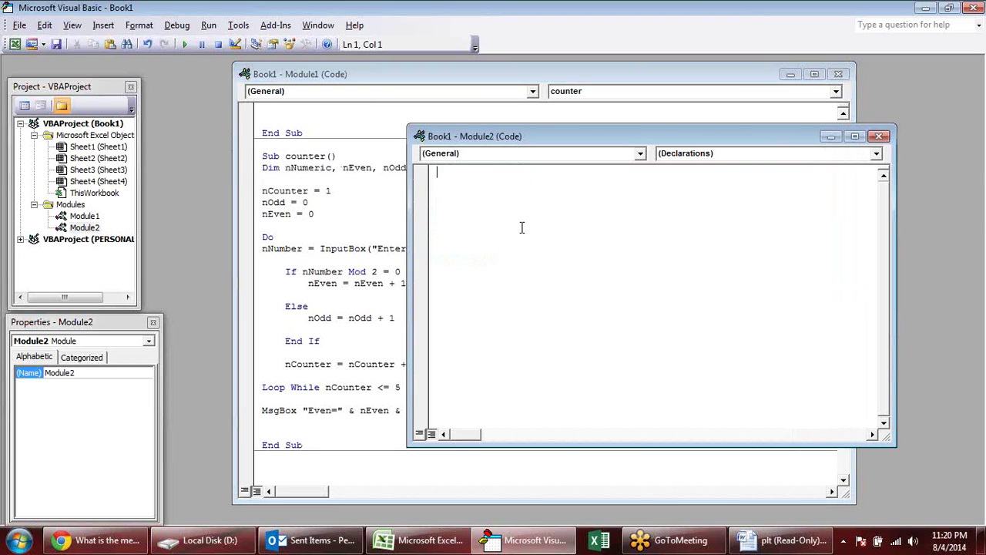
text(sub b)
key(Return)
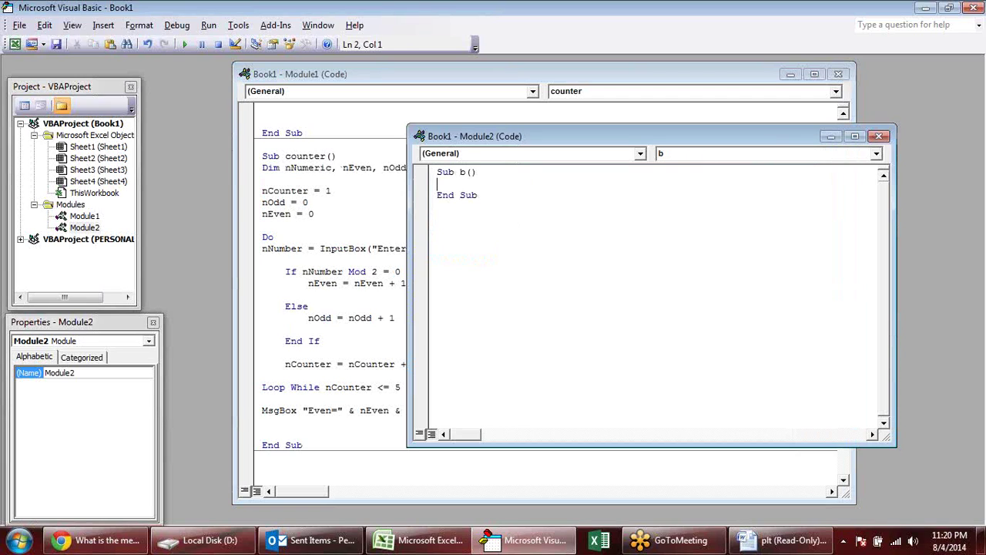
text(counter)
Run Sub b, answer the prompts with numbers like 254 and 10, and close the Even=2 Odd=3 message.
click(185, 44)
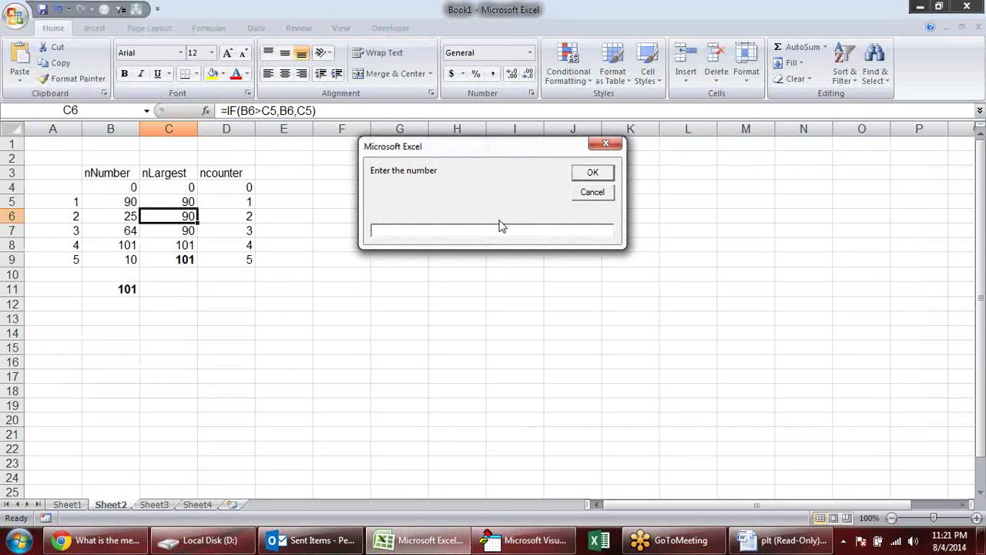
text(254)
key(Return)
text(10)
key(Return)
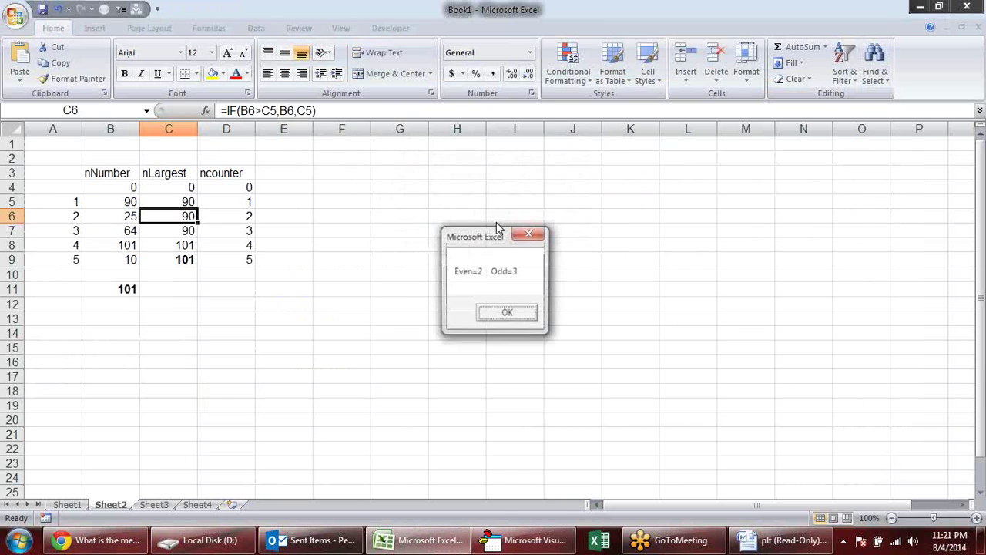
click(537, 312)
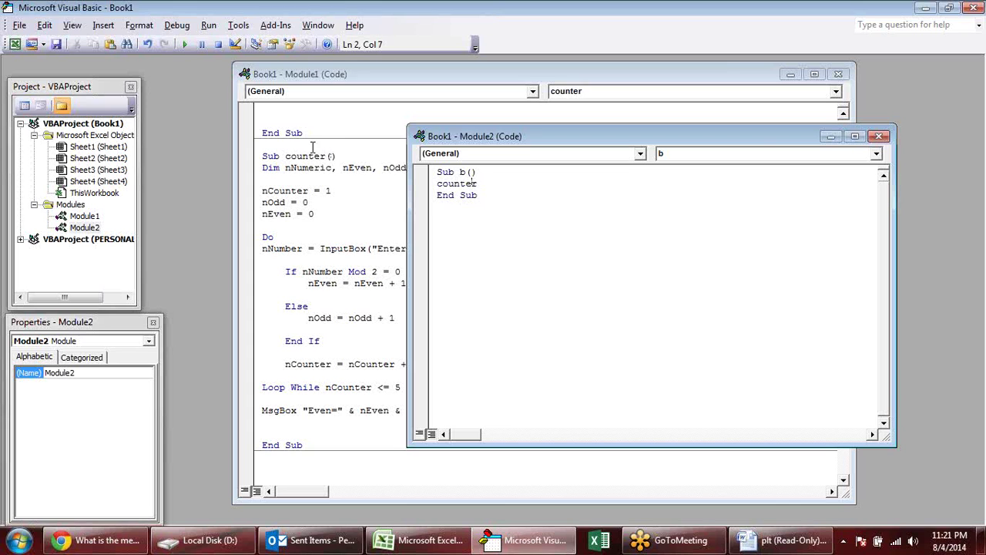
Review the counter code, reposition Module2's window, and place the caret inside Sub b.
mouse_move(286, 156)
mouse_down()
mouse_move(314, 391)
mouse_move(325, 412)
mouse_up()
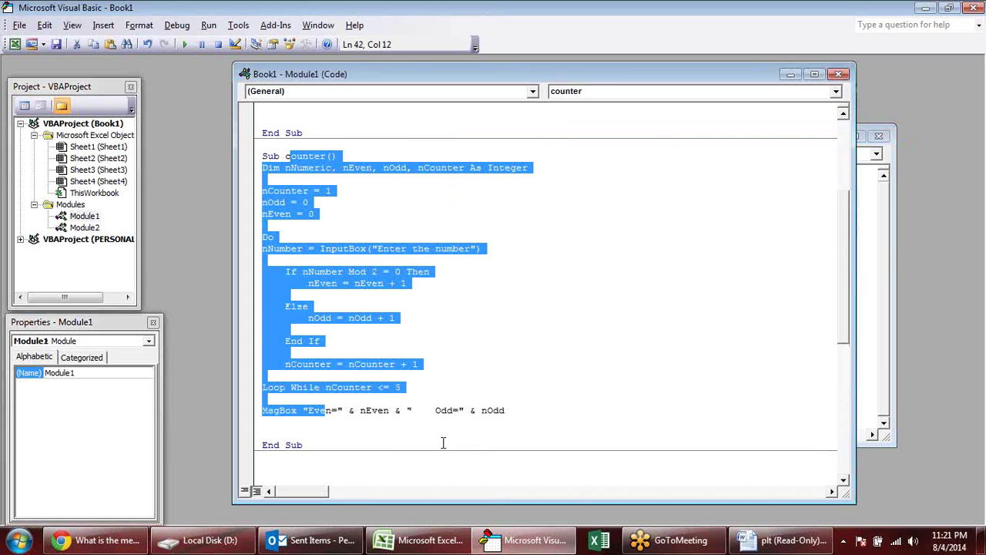
click(573, 350)
click(865, 282)
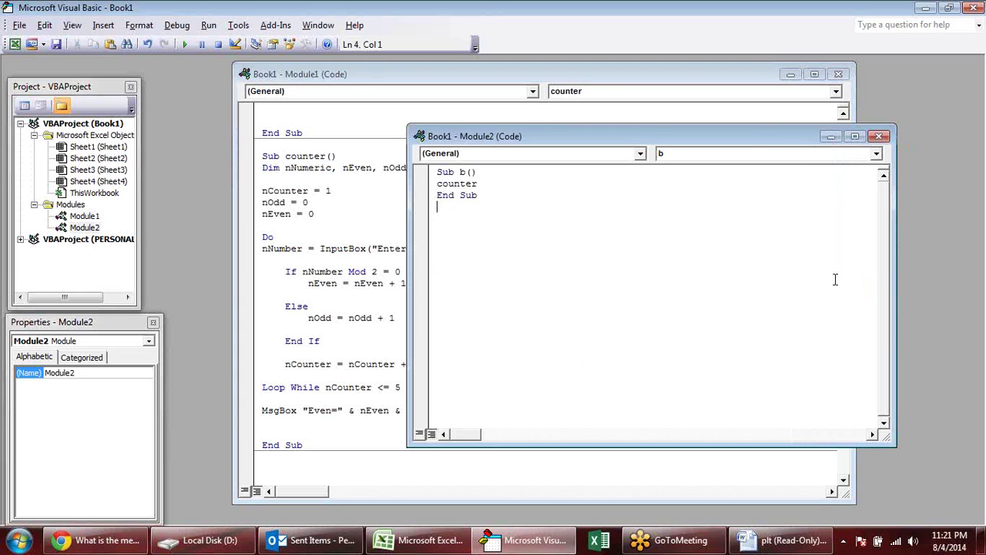
click(486, 183)
drag(488, 147, 623, 131)
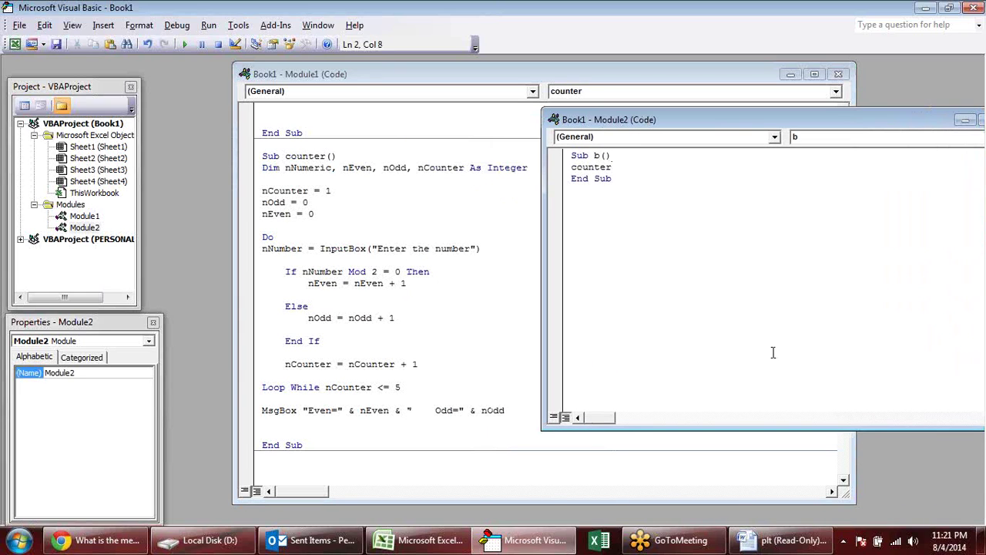
click(600, 155)
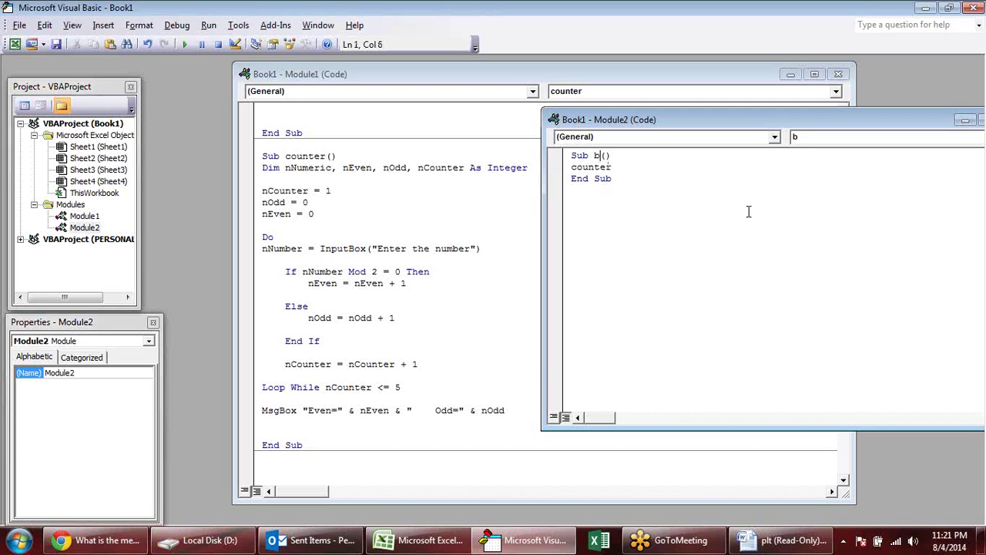
Step with F8 into counter, entering 2 and 39 at the number prompts.
key(F8)
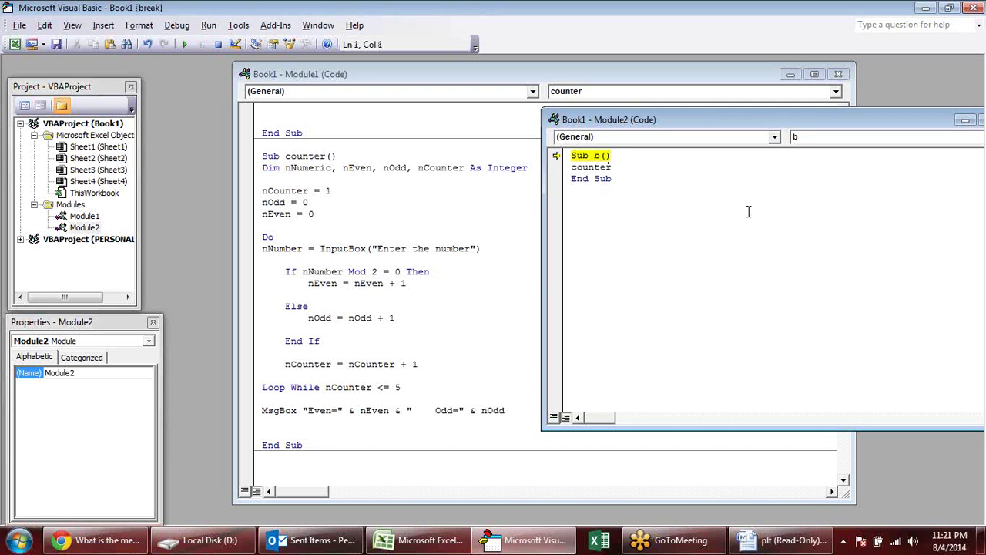
key(F8)
key(F8)
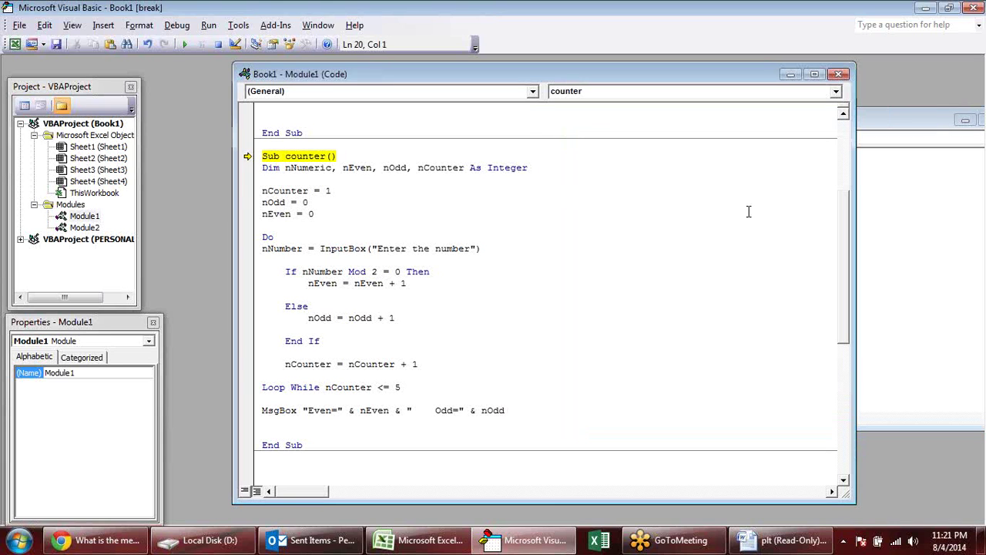
key(F8)
key(F8)
key(F8)
key(F8)
key(F8)
key(F8)
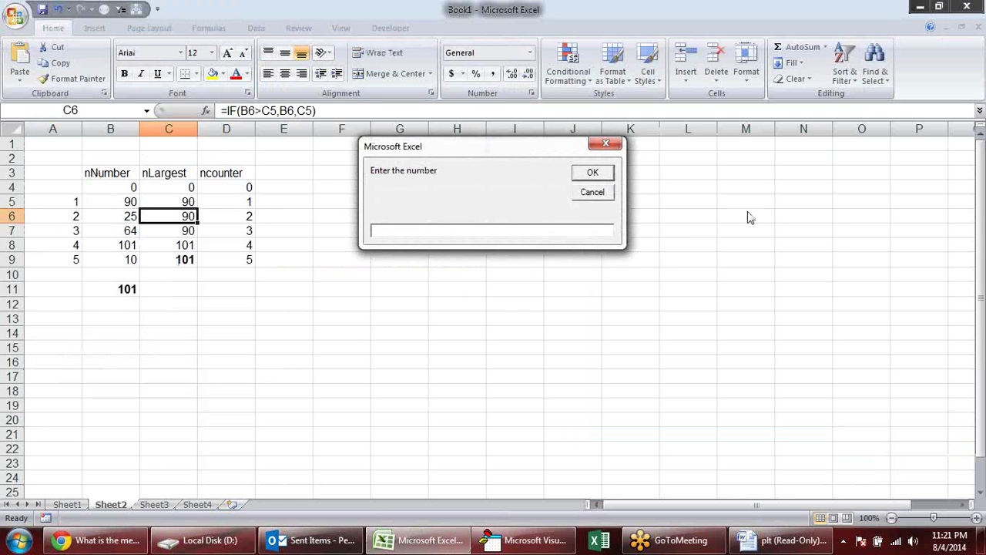
text(2)
key(Return)
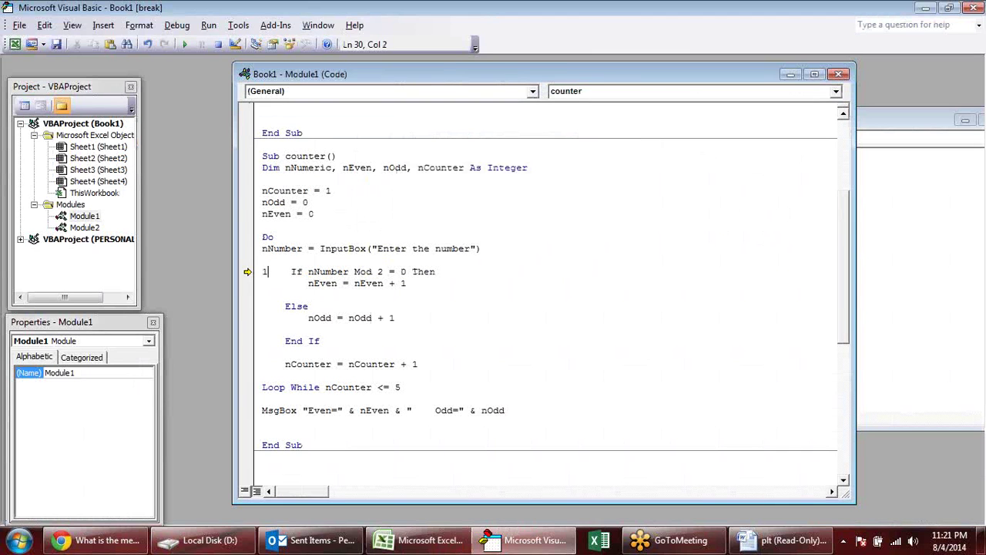
key(BackSpace)
key(F8)
key(F8)
key(F8)
Keep stepping with inputs 6, 55 and 65, dismiss Even=1 Odd=4, and return to Sub b.
key(F8)
key(F8)
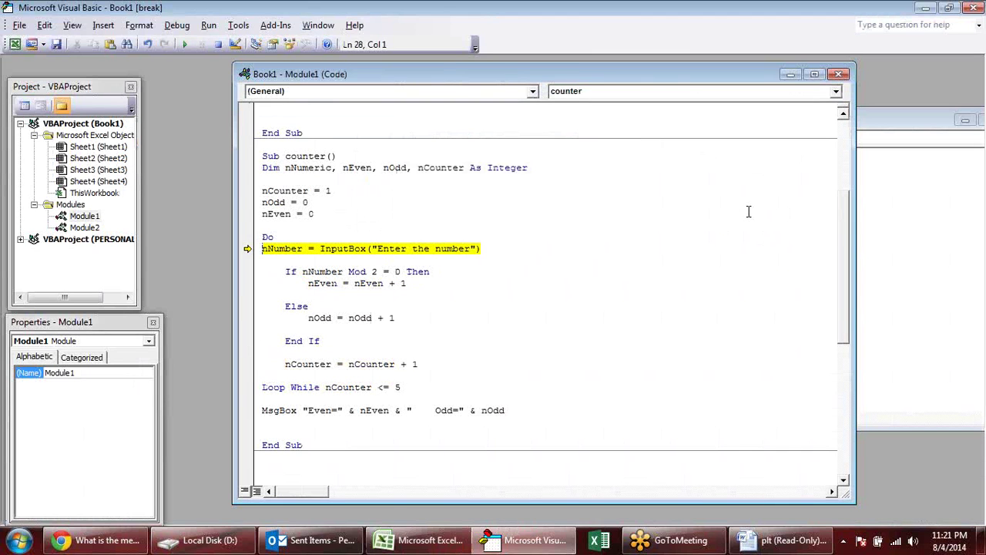
key(F8)
text(39)
key(Return)
key(F8)
key(F8)
key(F8)
key(F8)
key(F8)
key(F8)
key(F8)
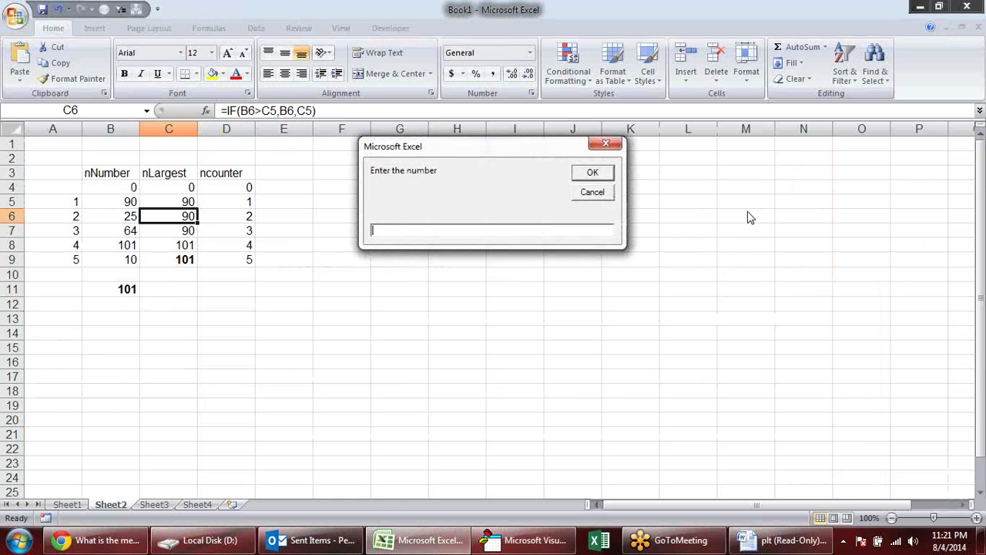
text(6)
key(Return)
key(F8)
key(F8)
key(F8)
key(F8)
key(F8)
key(F8)
key(F8)
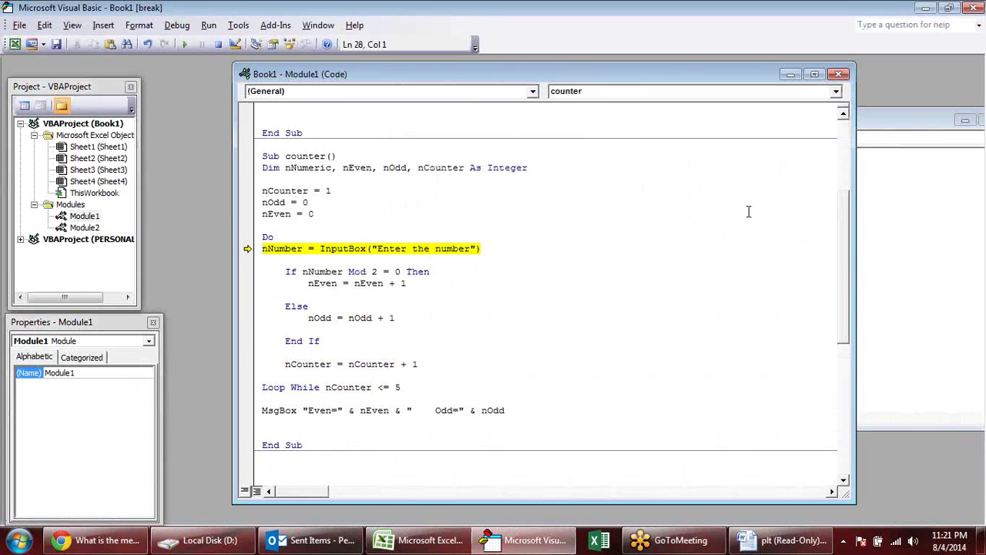
key(F8)
text(55)
key(Return)
key(F8)
key(F8)
key(F8)
key(F8)
key(F8)
key(F8)
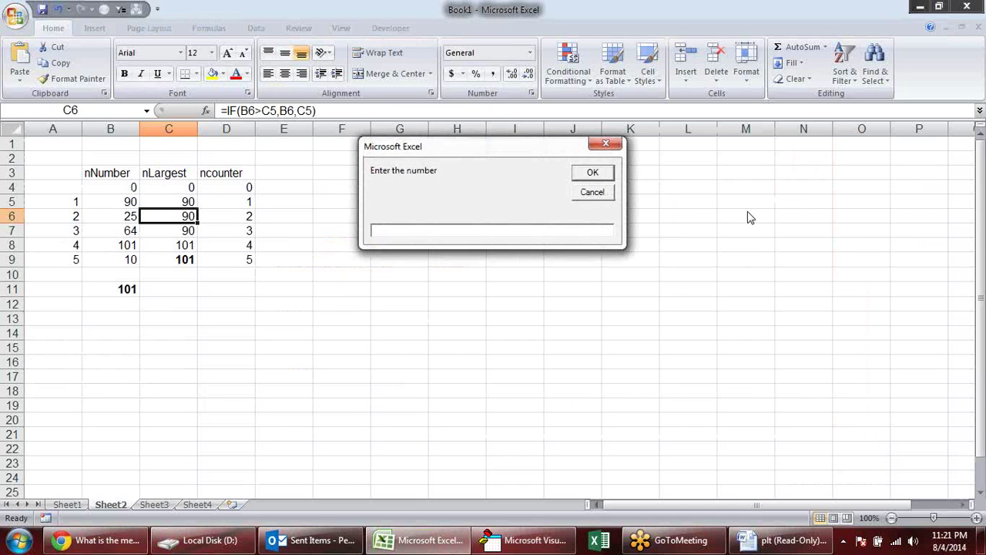
text(65)
key(Return)
key(F8)
key(F8)
key(F8)
key(F8)
key(F8)
key(F8)
key(F8)
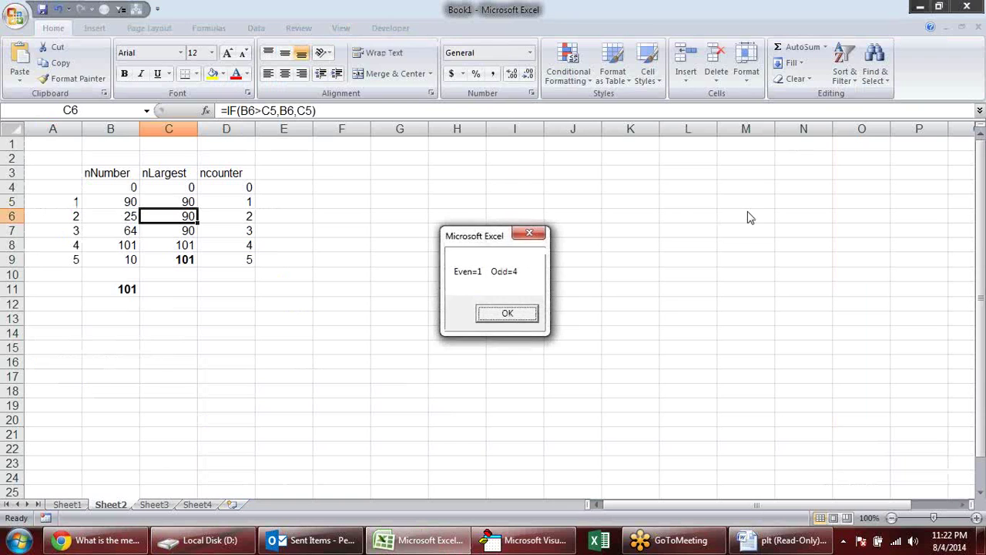
key(Return)
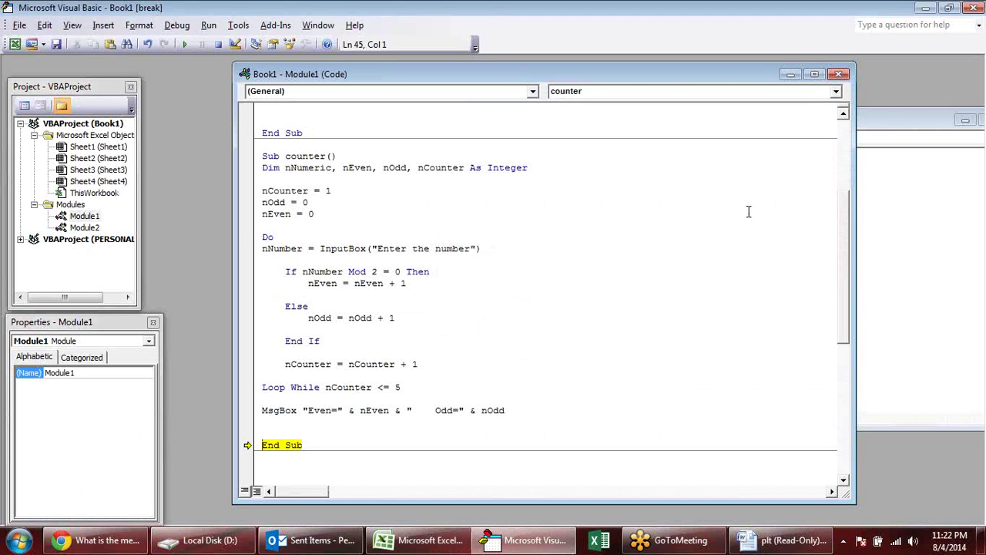
key(F8)
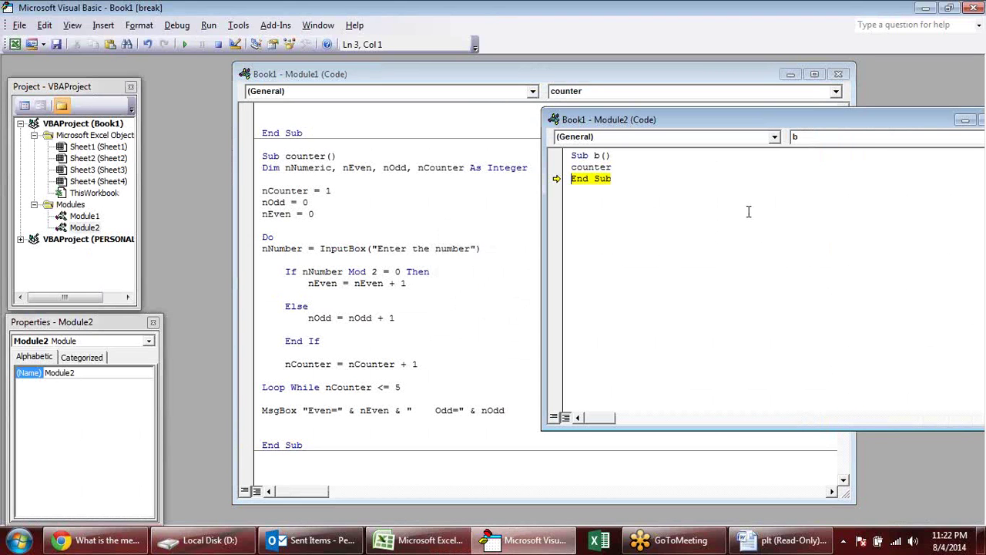
Finish stepping Sub b, then add an abc call on a new line after counter.
key(F8)
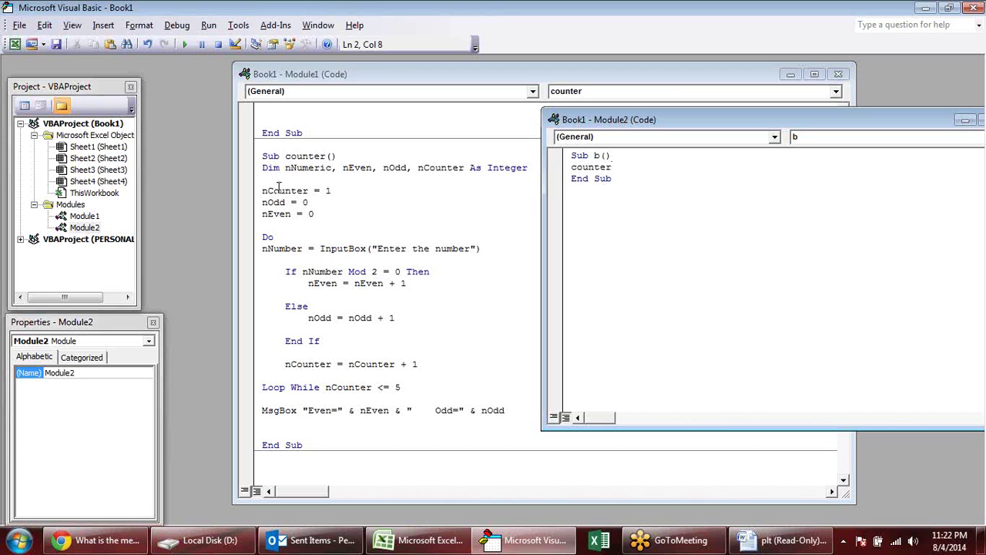
key(Return)
key(Return)
key(Return)
text(cun)
key(BackSpace)
key(BackSpace)
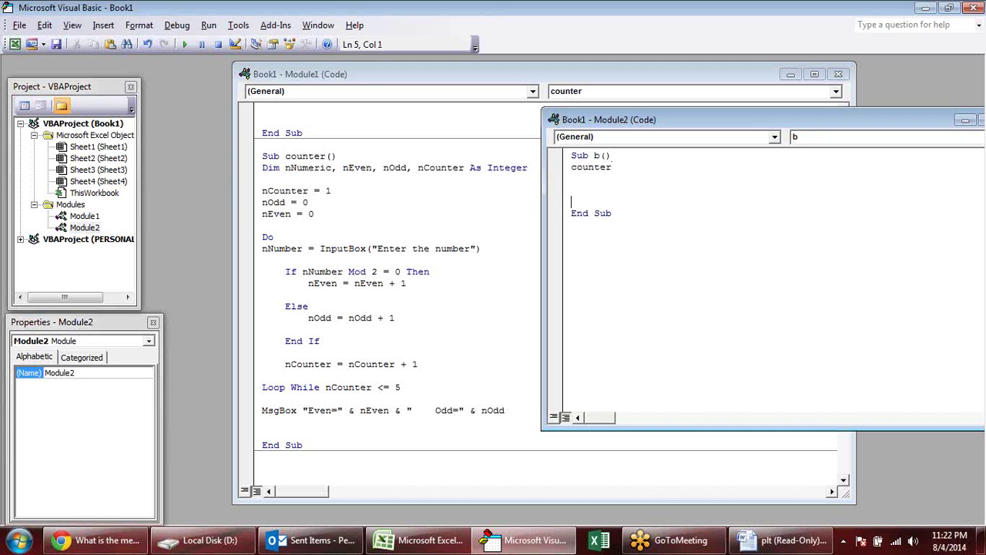
click(496, 225)
scroll(496, 226, up, 5)
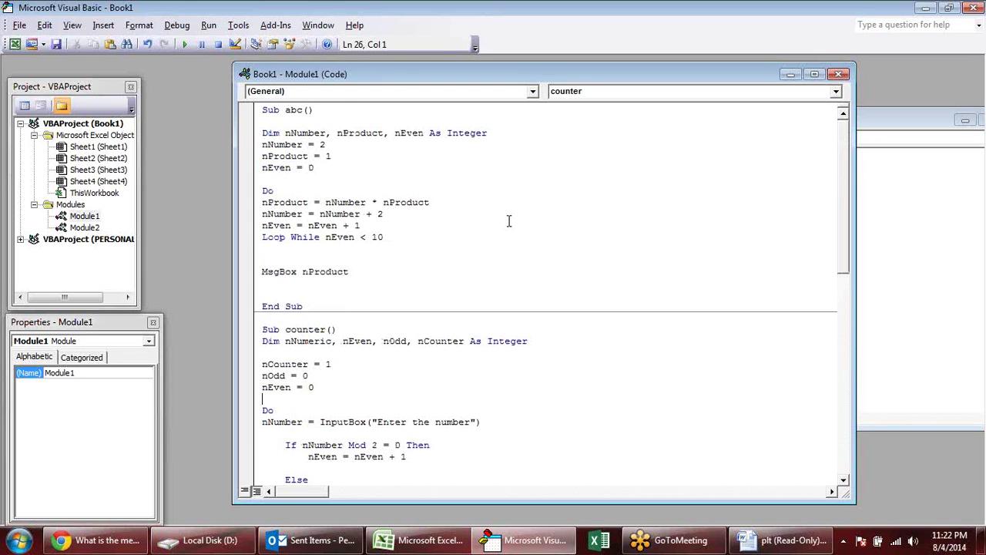
click(921, 246)
click(638, 190)
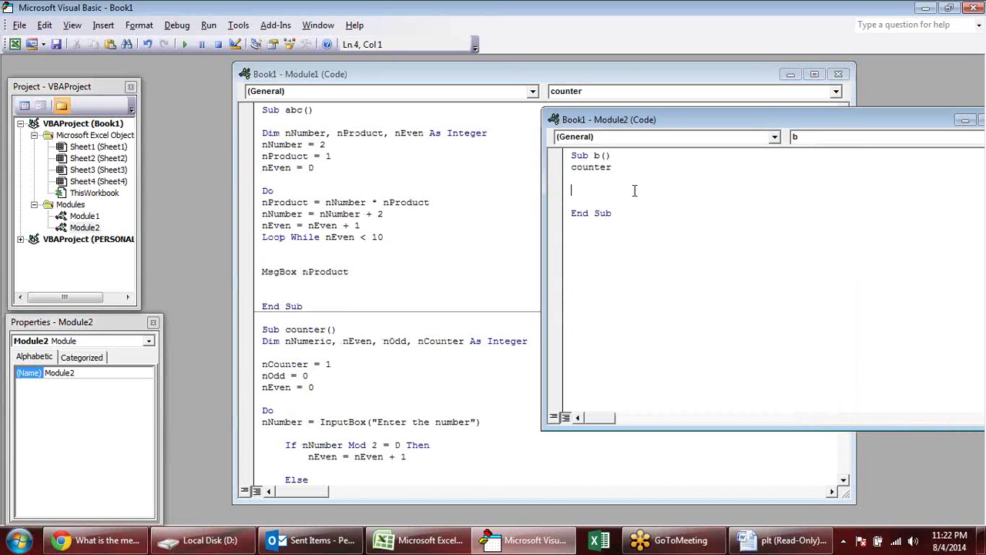
text(abb)
click(185, 44)
text(34)
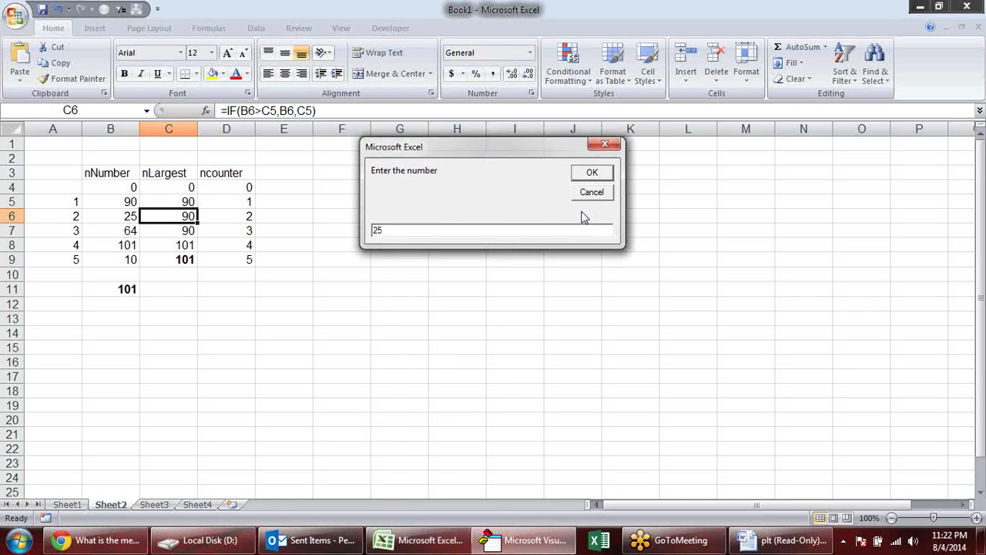
key(Return)
text(6)
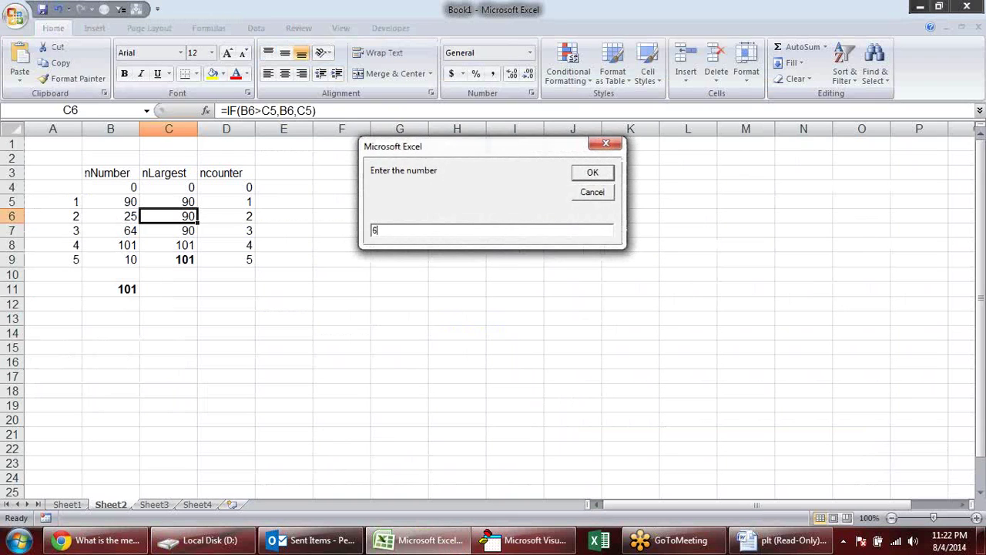
key(Return)
text(57)
key(Return)
key(Return)
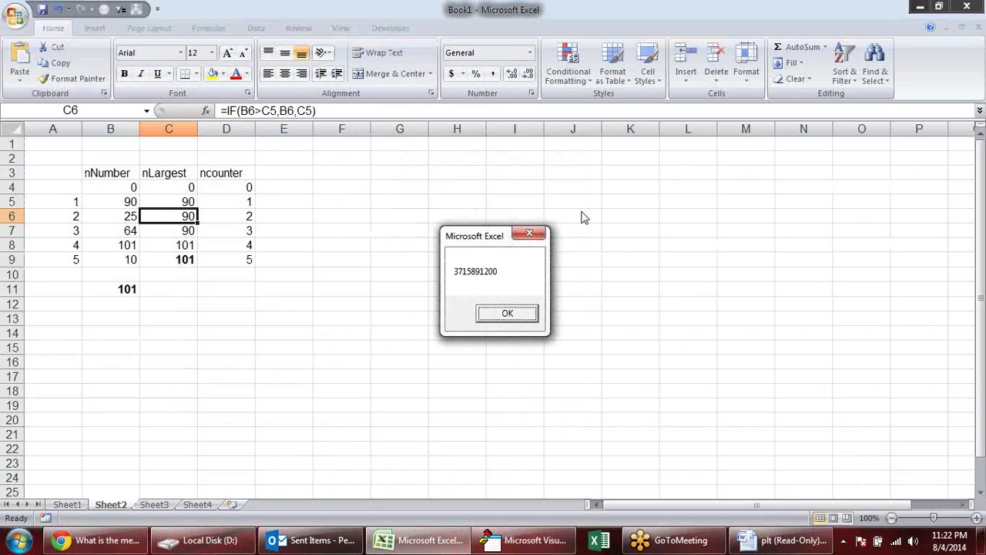
click(525, 315)
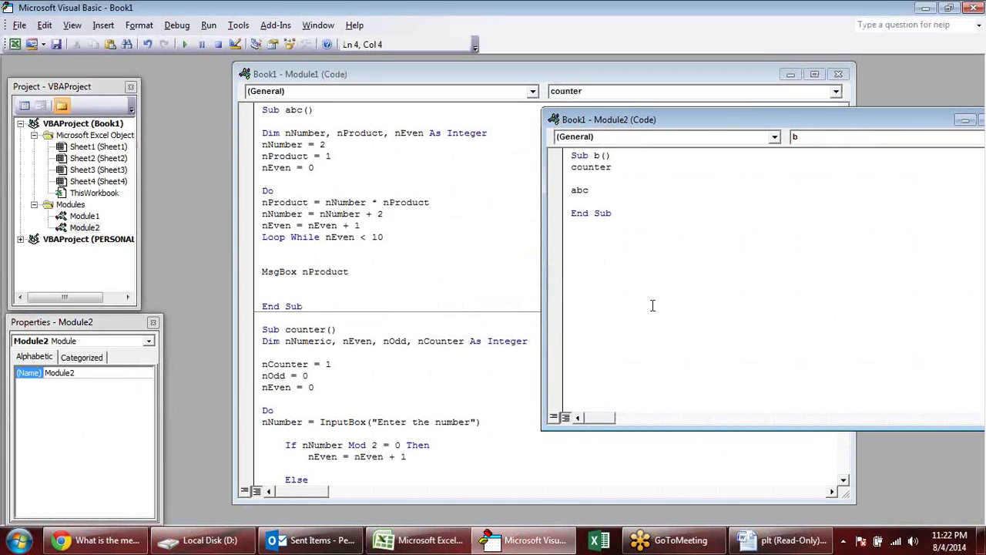
Delete the blank line above abc in Module2, then switch to the plt Word document.
drag(652, 127, 436, 133)
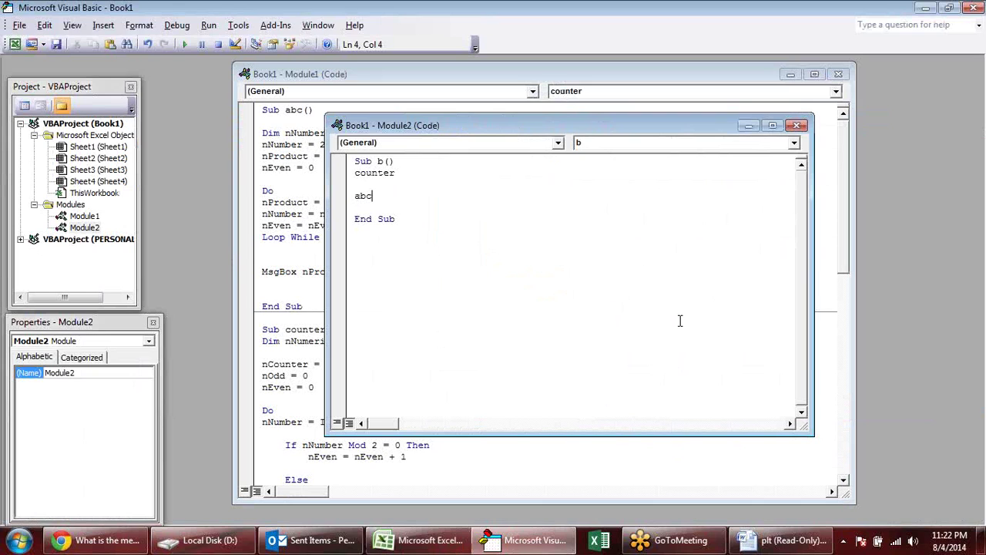
click(365, 185)
key(Delete)
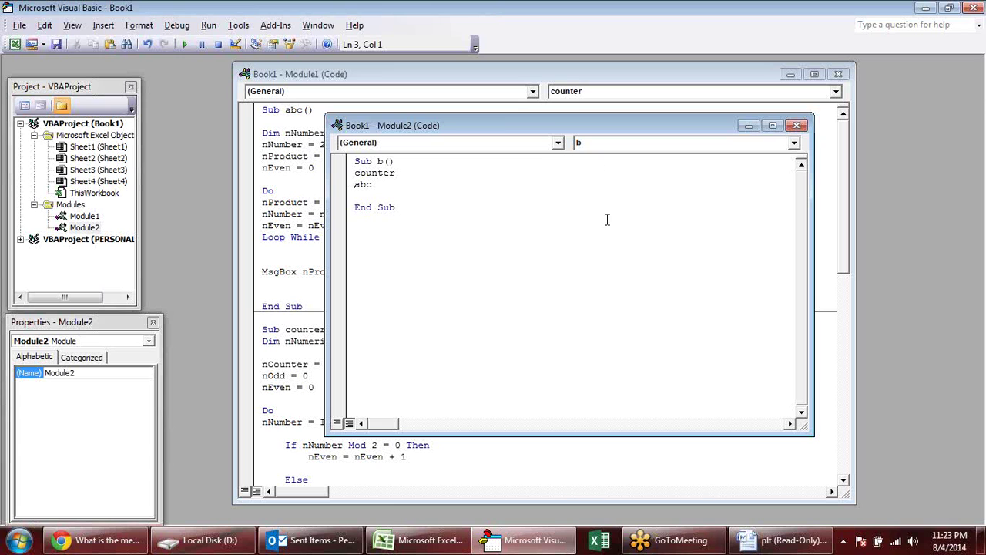
click(779, 540)
Scroll the plt document's flowcharts down to the final nAverage = nTotal / 500 chart and 'The End'.
scroll(532, 266, down, 4)
scroll(537, 280, down, 7)
scroll(538, 280, down, 5)
scroll(538, 282, down, 3)
scroll(538, 281, down, 5)
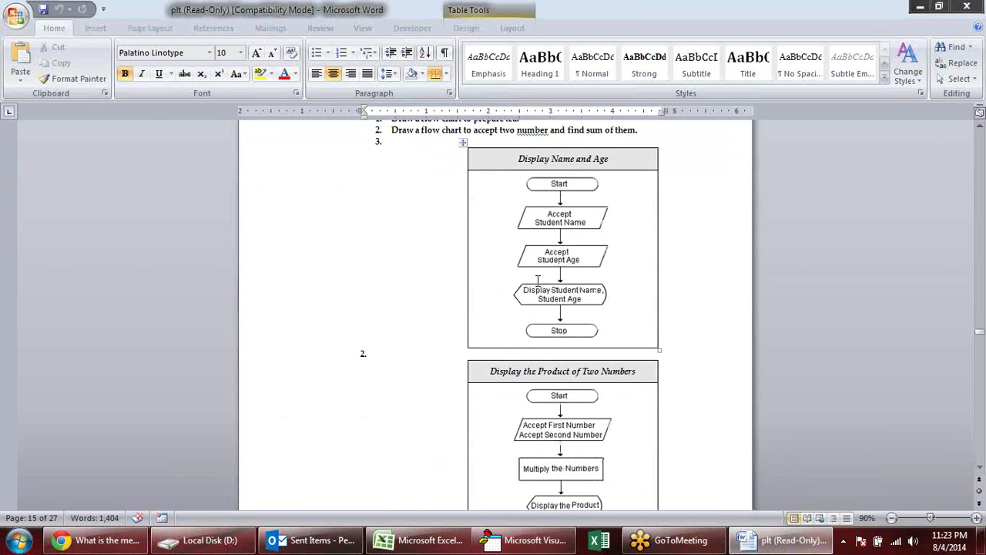
scroll(538, 281, up, 3)
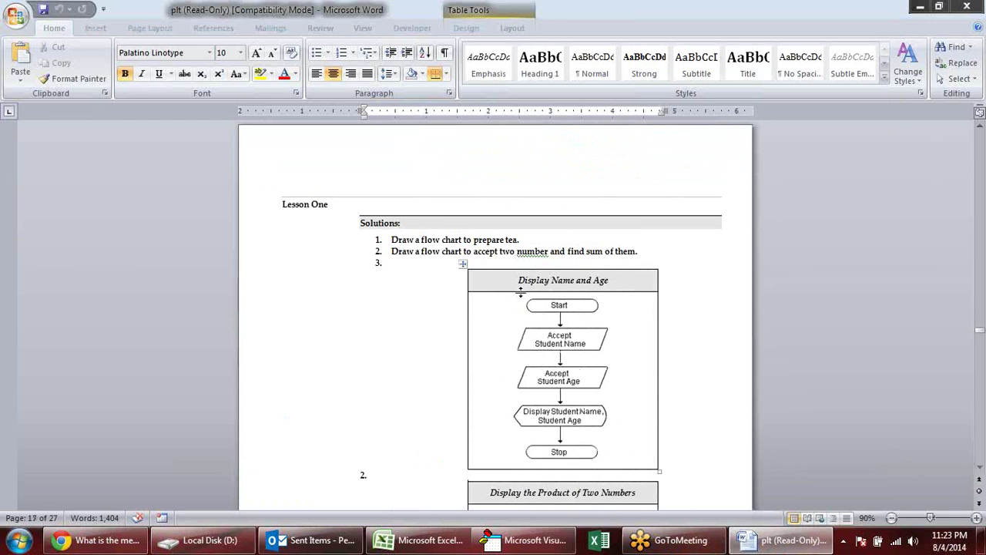
scroll(531, 289, down, 4)
scroll(519, 295, down, 8)
scroll(516, 315, down, 7)
scroll(516, 315, down, 5)
scroll(516, 315, down, 4)
scroll(516, 316, down, 5)
scroll(515, 315, down, 4)
scroll(515, 315, down, 4)
scroll(516, 315, down, 2)
scroll(515, 315, down, 3)
scroll(515, 316, down, 2)
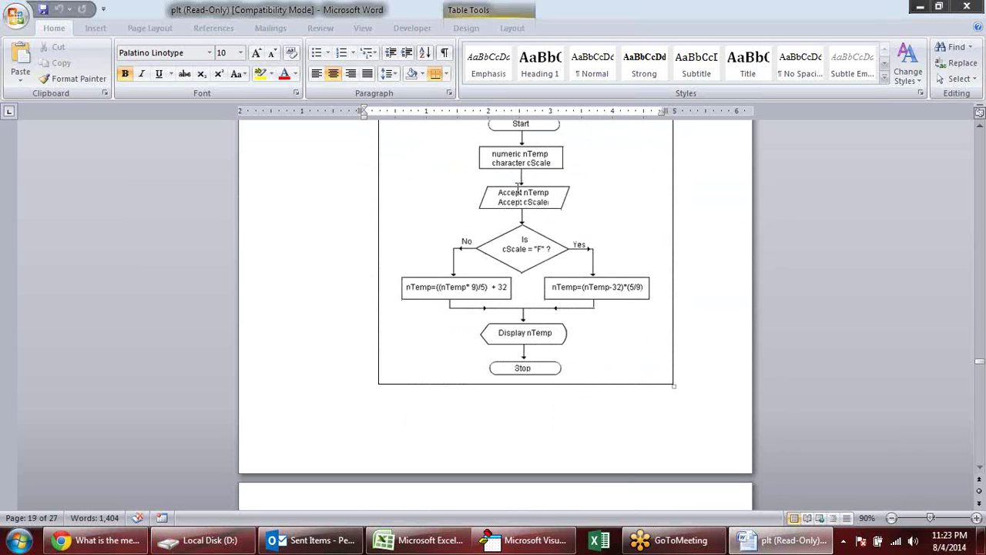
scroll(607, 293, up, 3)
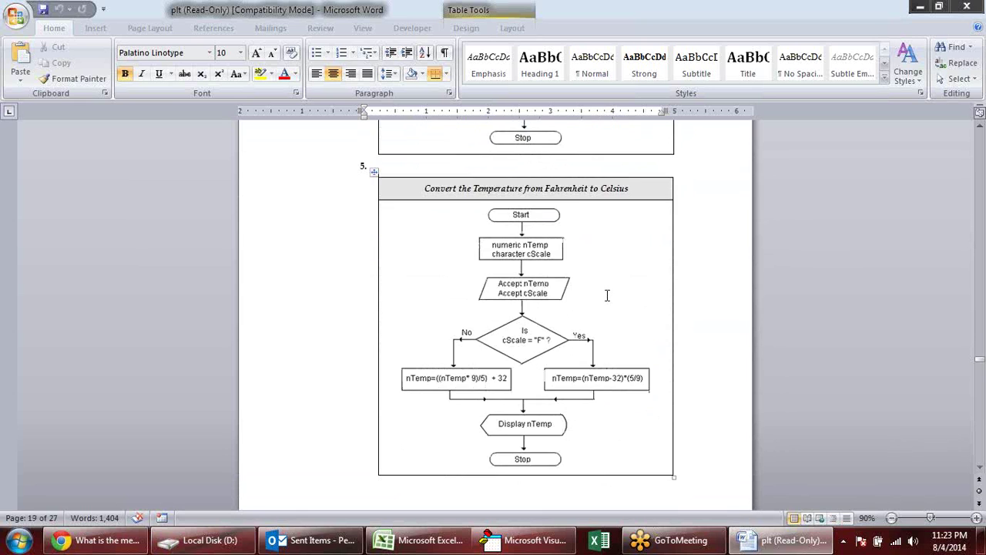
scroll(607, 295, down, 4)
scroll(608, 295, down, 4)
scroll(608, 295, down, 5)
scroll(608, 292, down, 3)
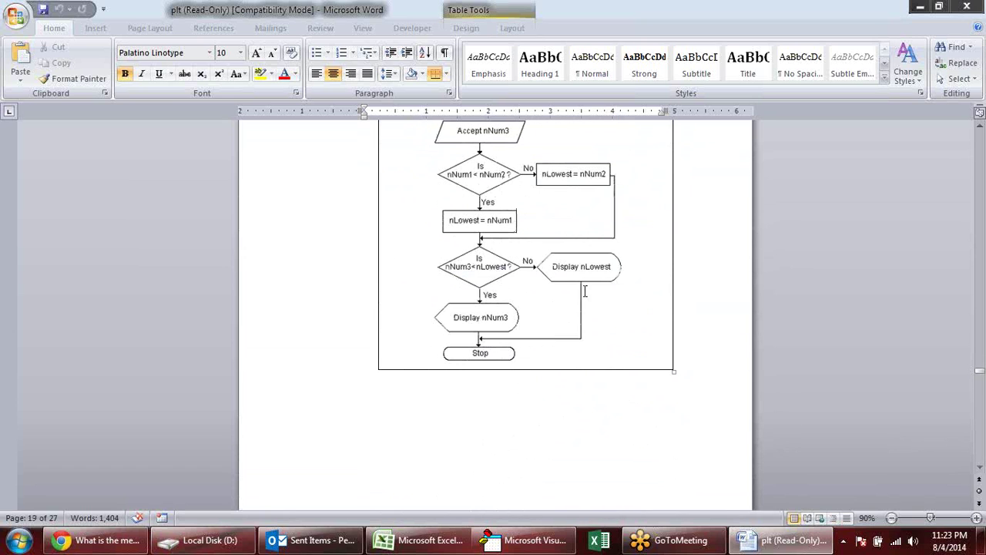
scroll(571, 289, down, 4)
scroll(571, 289, down, 4)
scroll(571, 289, down, 4)
scroll(571, 289, down, 4)
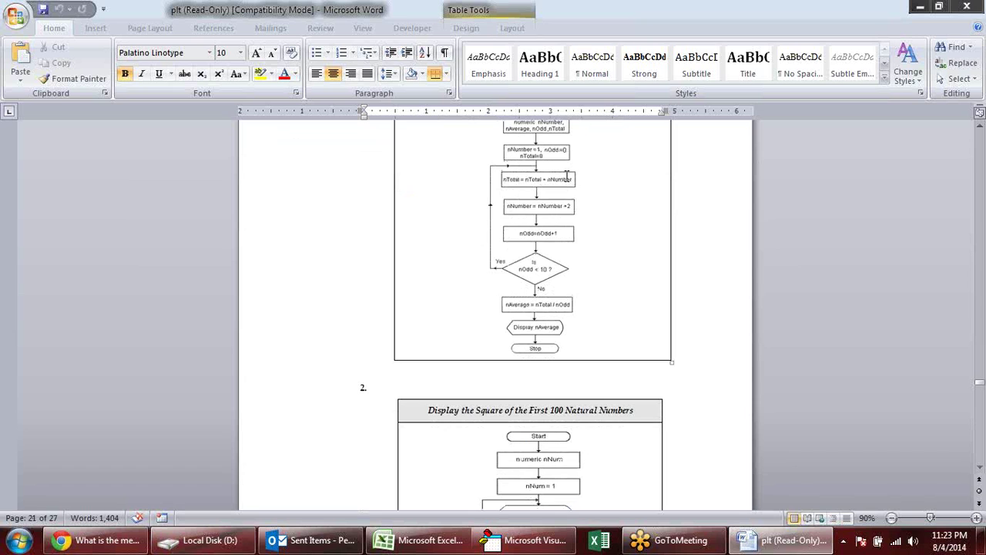
scroll(585, 327, down, 3)
scroll(585, 327, down, 3)
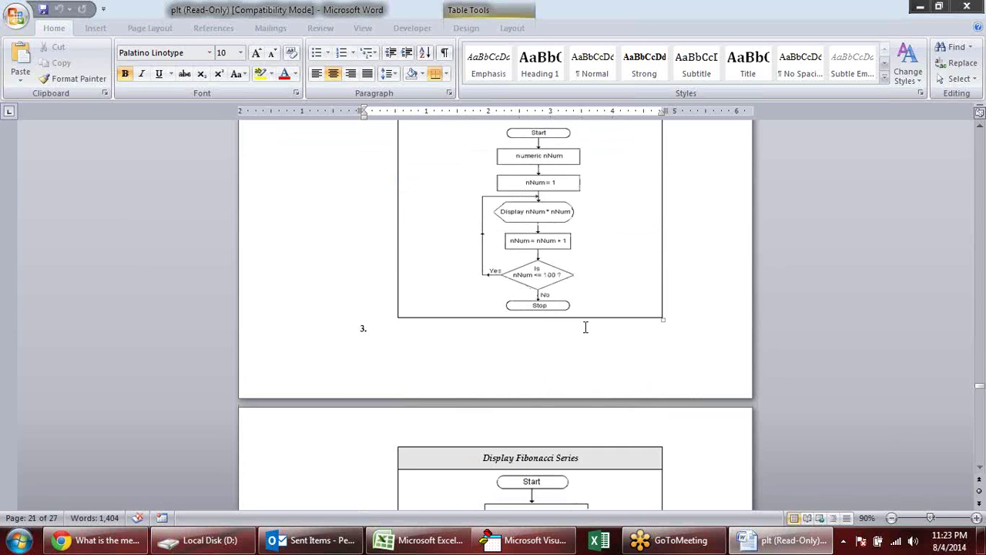
scroll(586, 327, down, 3)
scroll(586, 327, down, 3)
scroll(586, 328, down, 3)
scroll(586, 327, down, 3)
scroll(585, 328, down, 3)
scroll(586, 327, down, 3)
scroll(585, 328, down, 3)
scroll(586, 327, down, 3)
scroll(586, 328, down, 3)
scroll(586, 327, down, 3)
scroll(586, 327, down, 3)
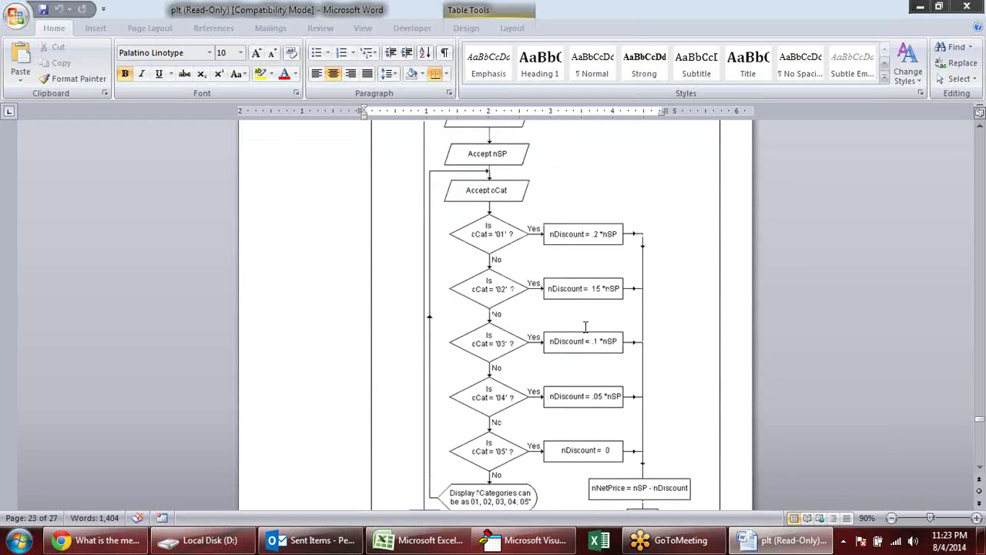
scroll(586, 327, down, 3)
scroll(586, 327, down, 2)
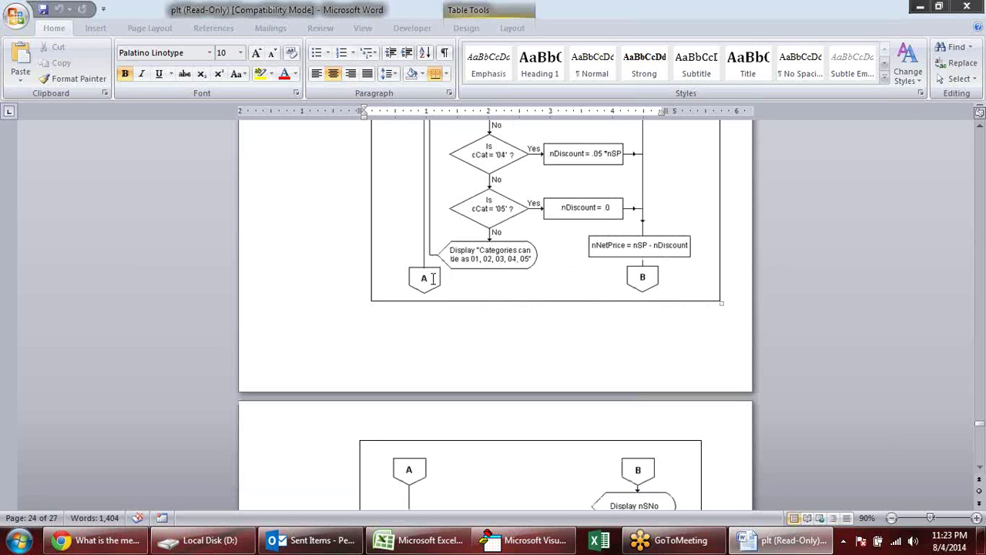
scroll(650, 306, down, 3)
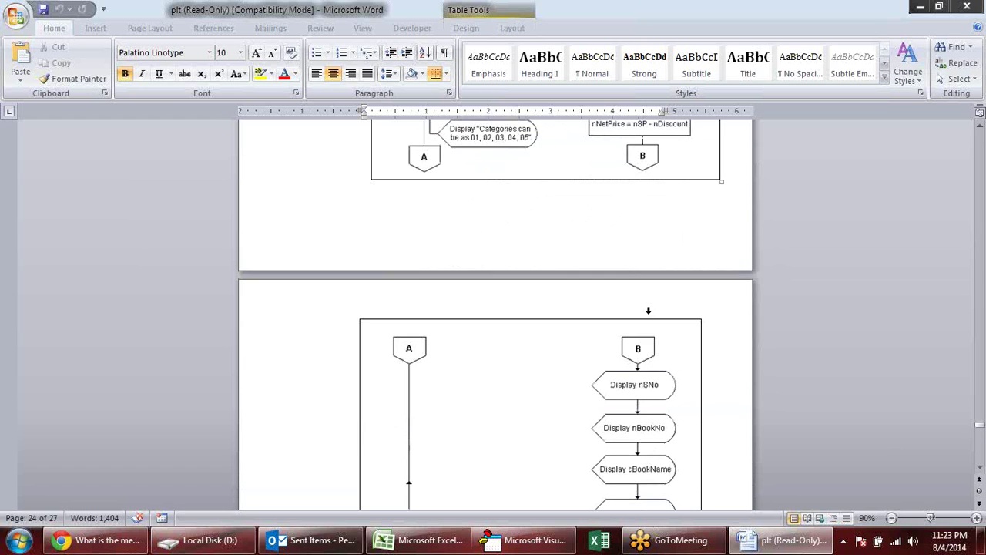
scroll(652, 201, up, 3)
scroll(648, 239, up, 1)
scroll(645, 249, up, 4)
scroll(647, 251, down, 2)
scroll(647, 252, down, 1)
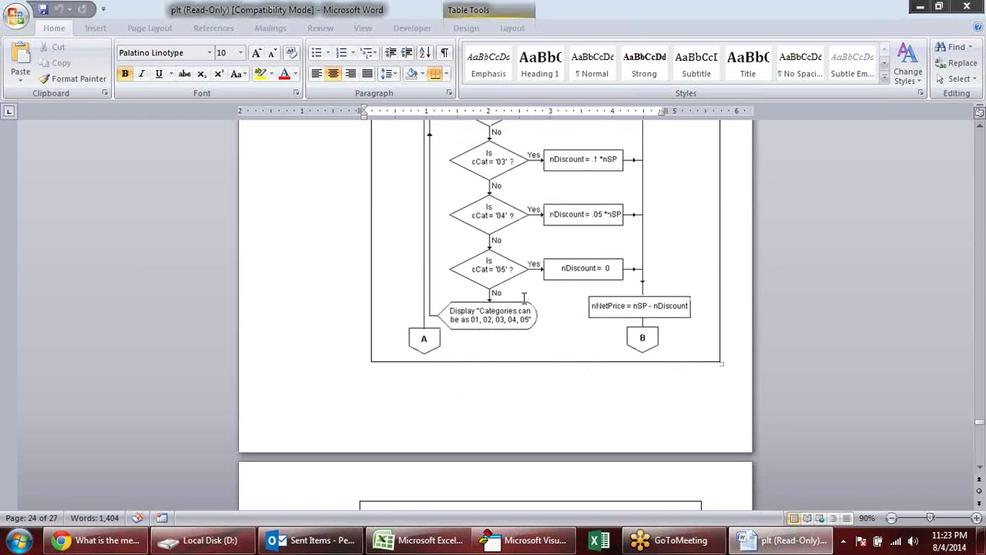
scroll(524, 298, up, 2)
scroll(532, 301, up, 4)
scroll(539, 305, up, 5)
scroll(550, 308, down, 6)
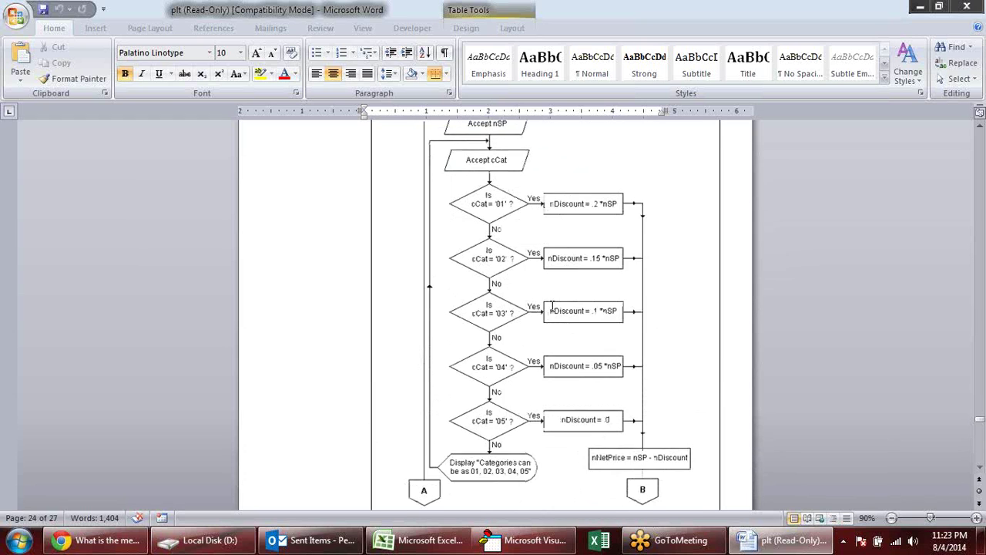
scroll(551, 307, down, 5)
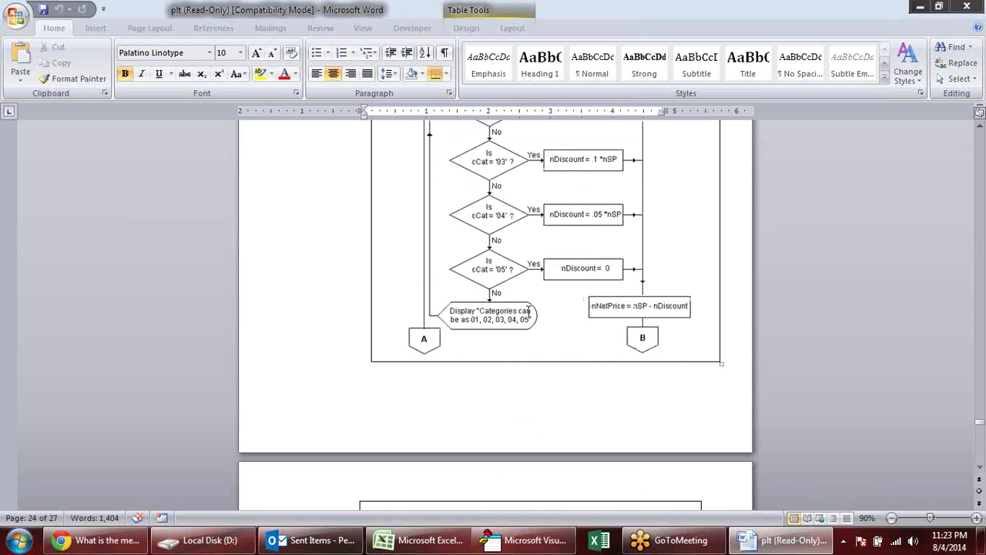
scroll(508, 305, down, 4)
scroll(588, 378, down, 6)
scroll(588, 389, down, 7)
scroll(588, 371, down, 1)
scroll(589, 372, down, 6)
scroll(588, 372, down, 9)
scroll(589, 372, down, 6)
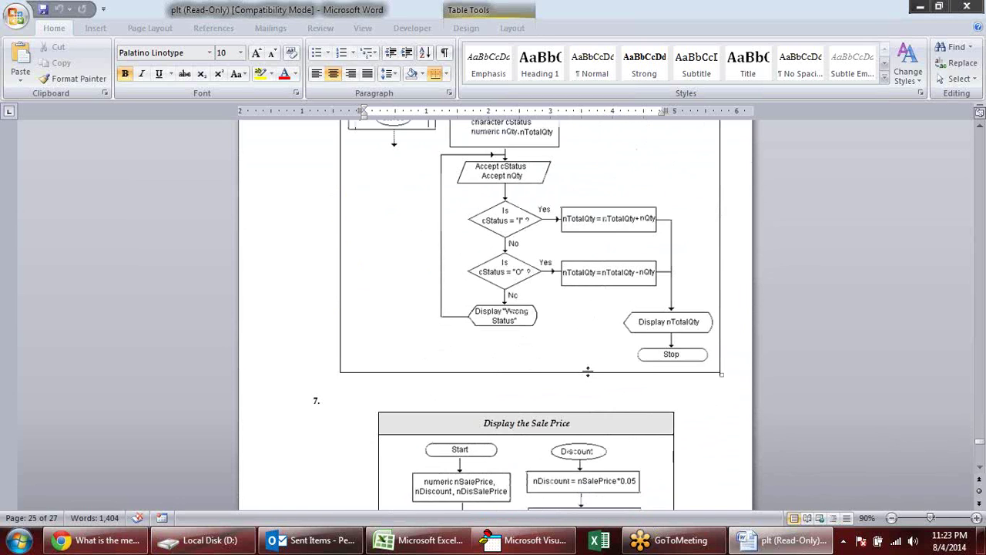
scroll(589, 372, down, 5)
scroll(589, 373, up, 6)
scroll(590, 362, up, 5)
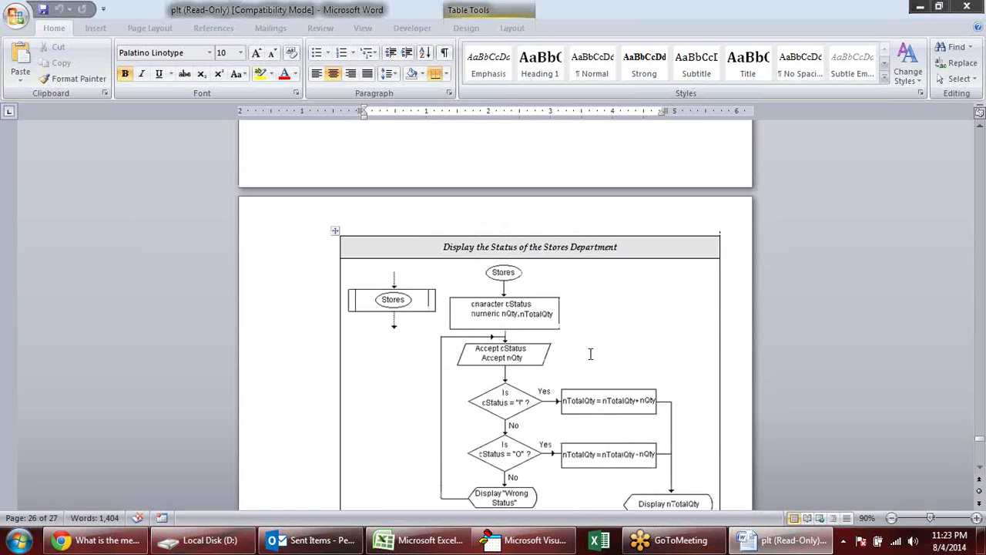
scroll(532, 297, down, 7)
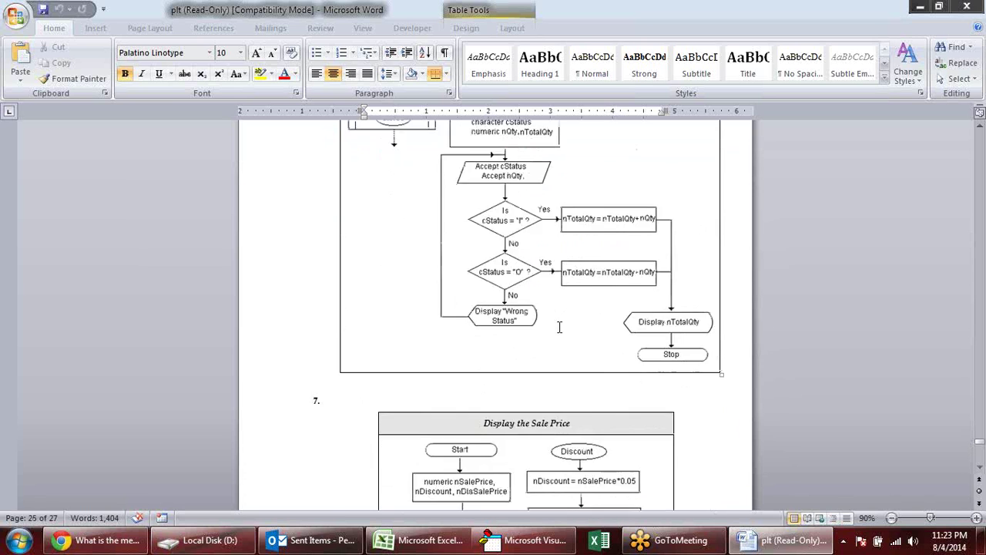
scroll(559, 327, down, 2)
scroll(624, 369, down, 4)
scroll(624, 369, down, 6)
scroll(624, 369, down, 4)
scroll(624, 368, down, 4)
scroll(624, 369, down, 4)
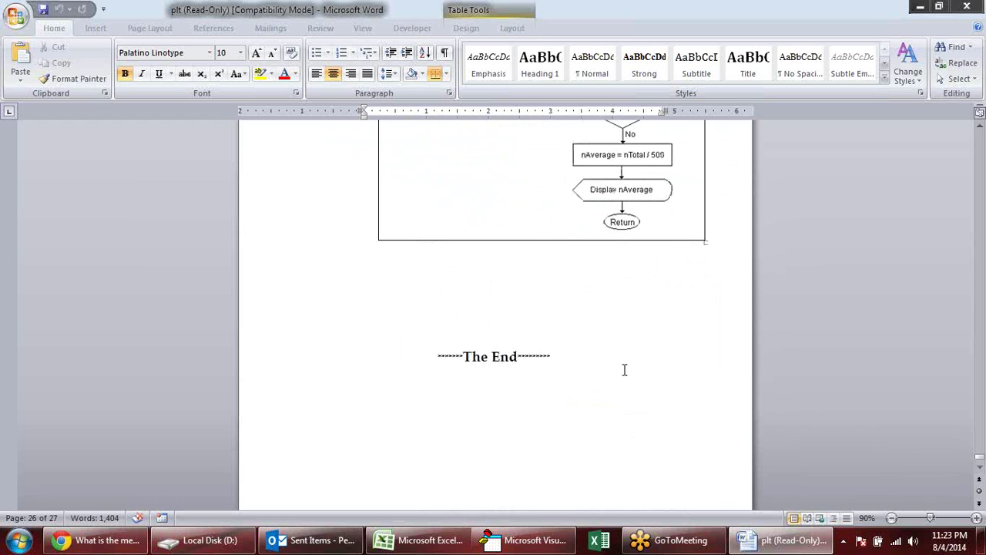
scroll(625, 368, down, 1)
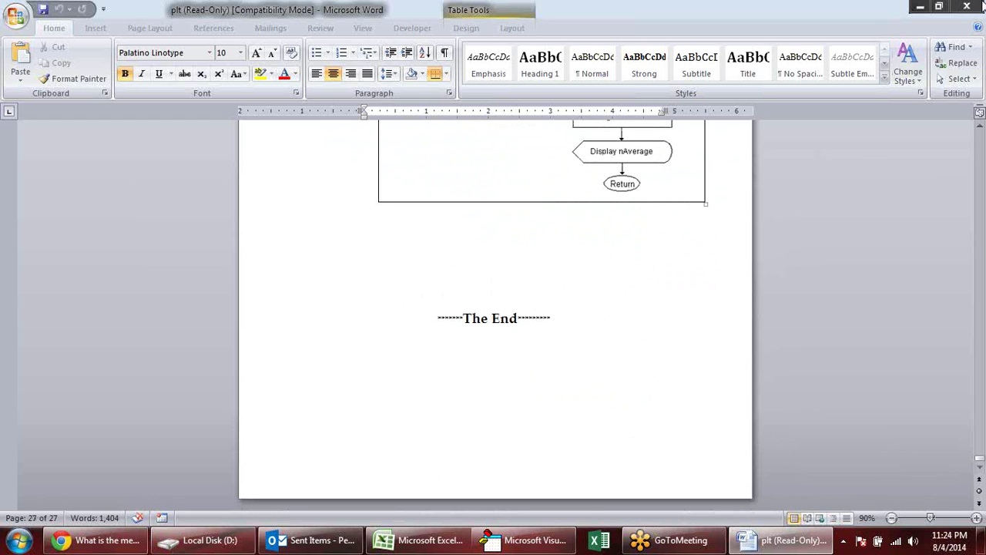
Close the Word document, the Module2 and Module1 code windows, then the Visual Basic editor.
click(969, 8)
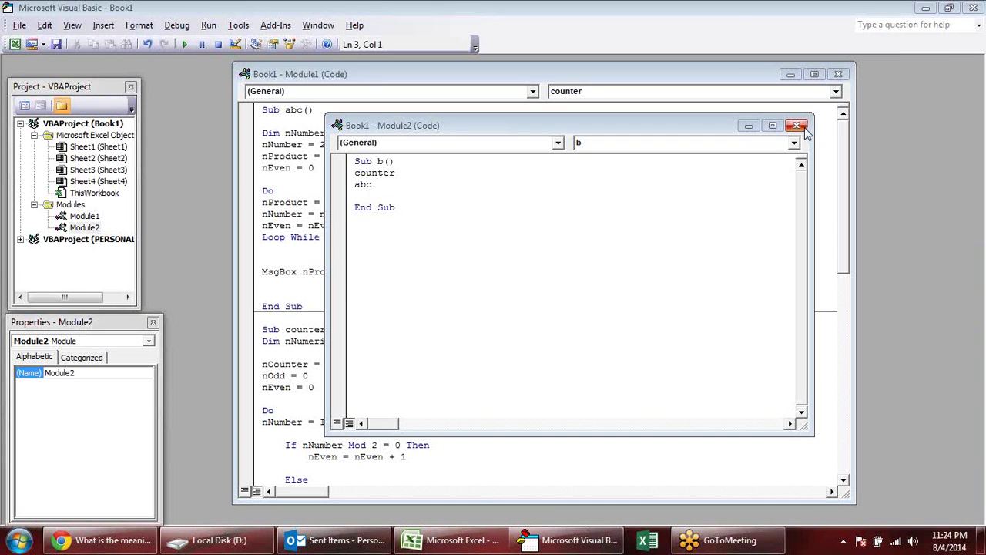
click(797, 125)
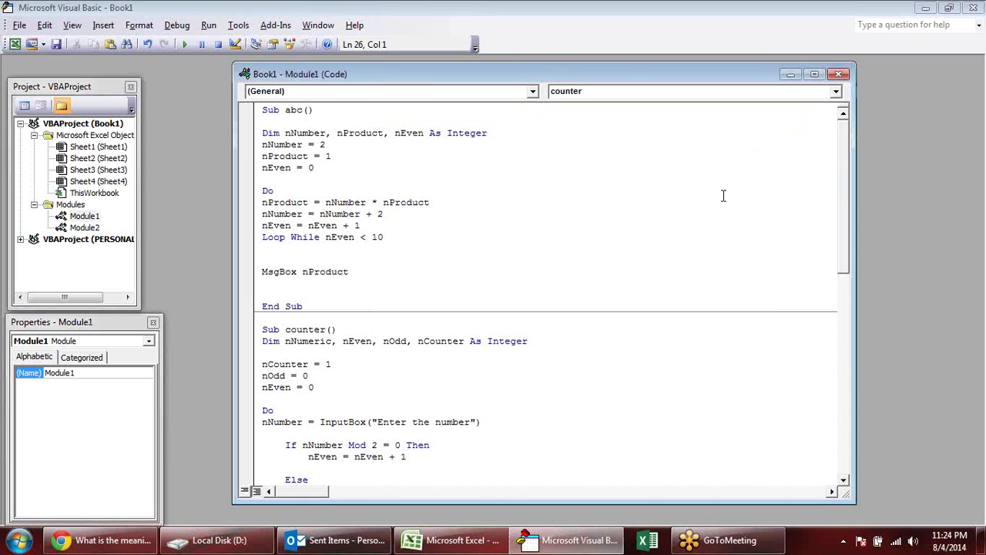
drag(847, 166, 846, 368)
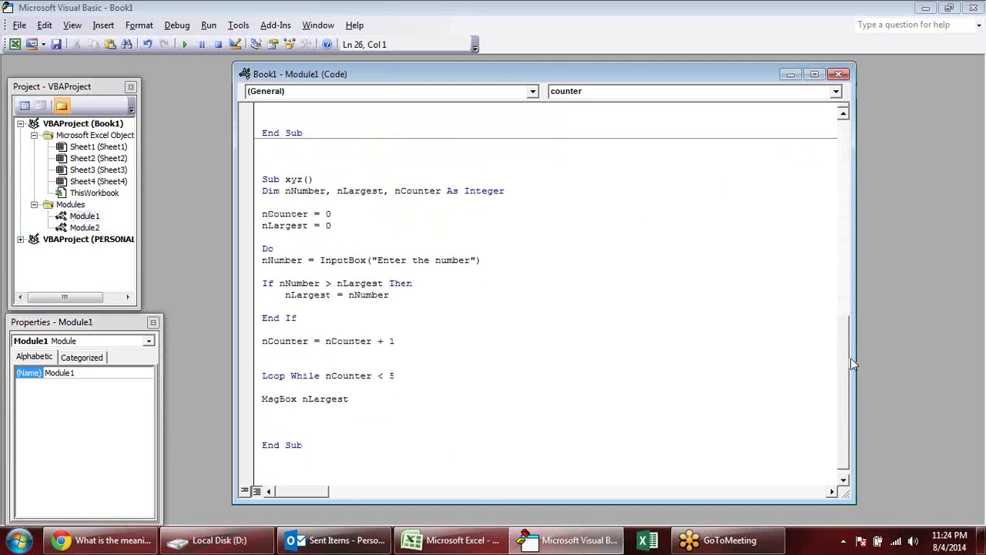
click(840, 73)
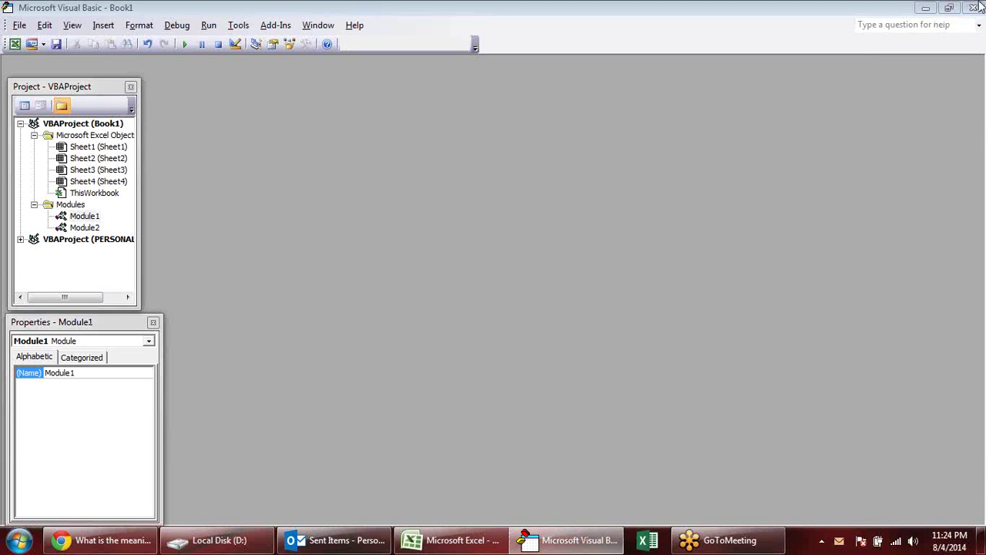
click(975, 8)
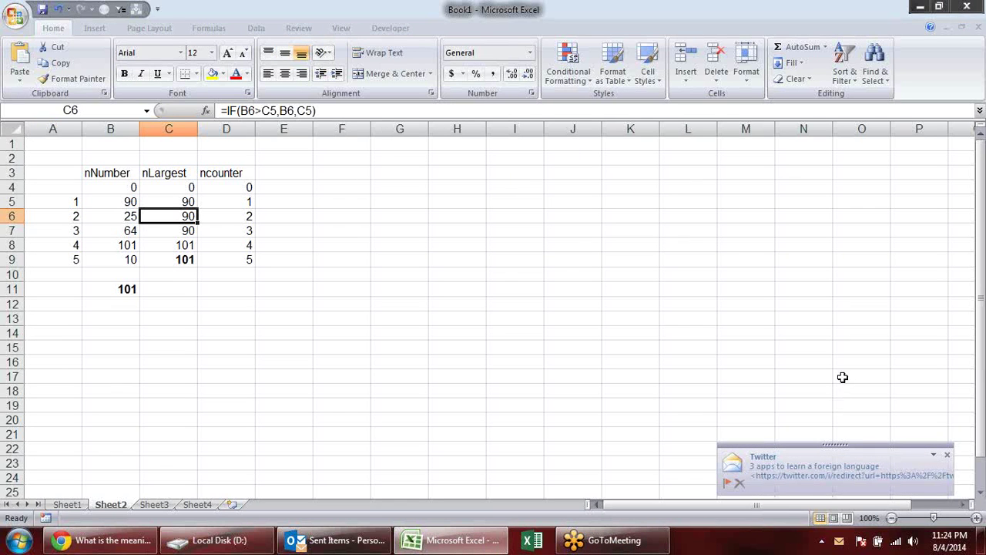
click(502, 273)
click(258, 256)
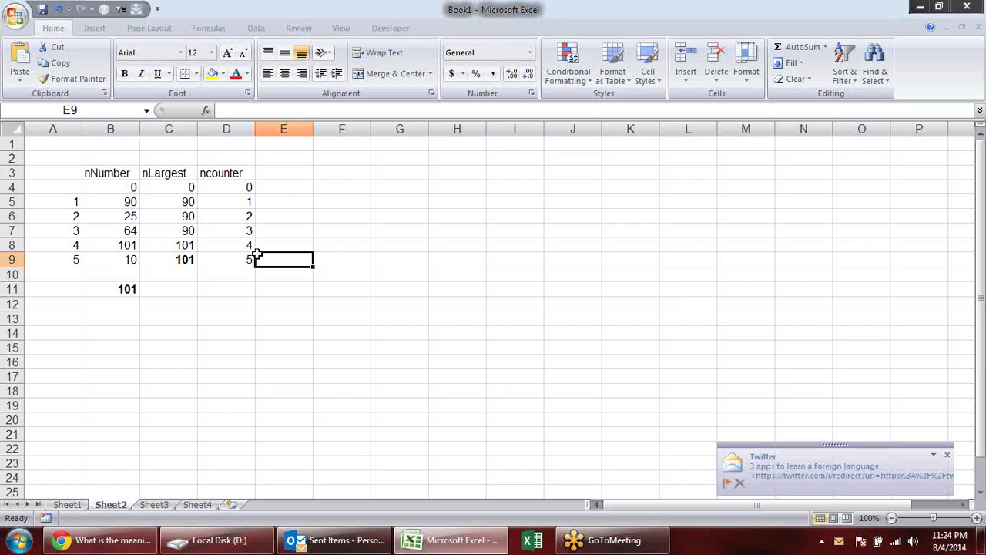
click(232, 217)
click(173, 217)
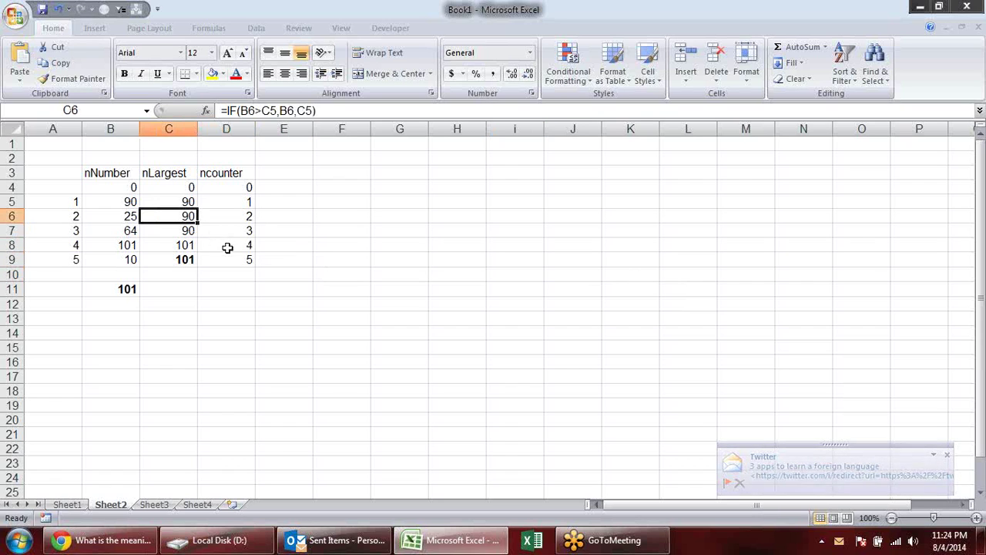
click(347, 258)
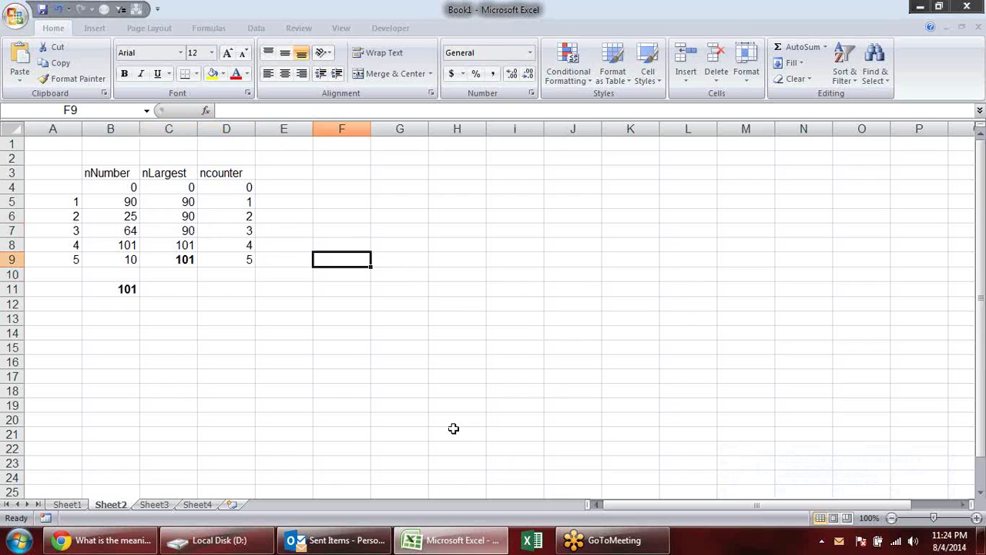